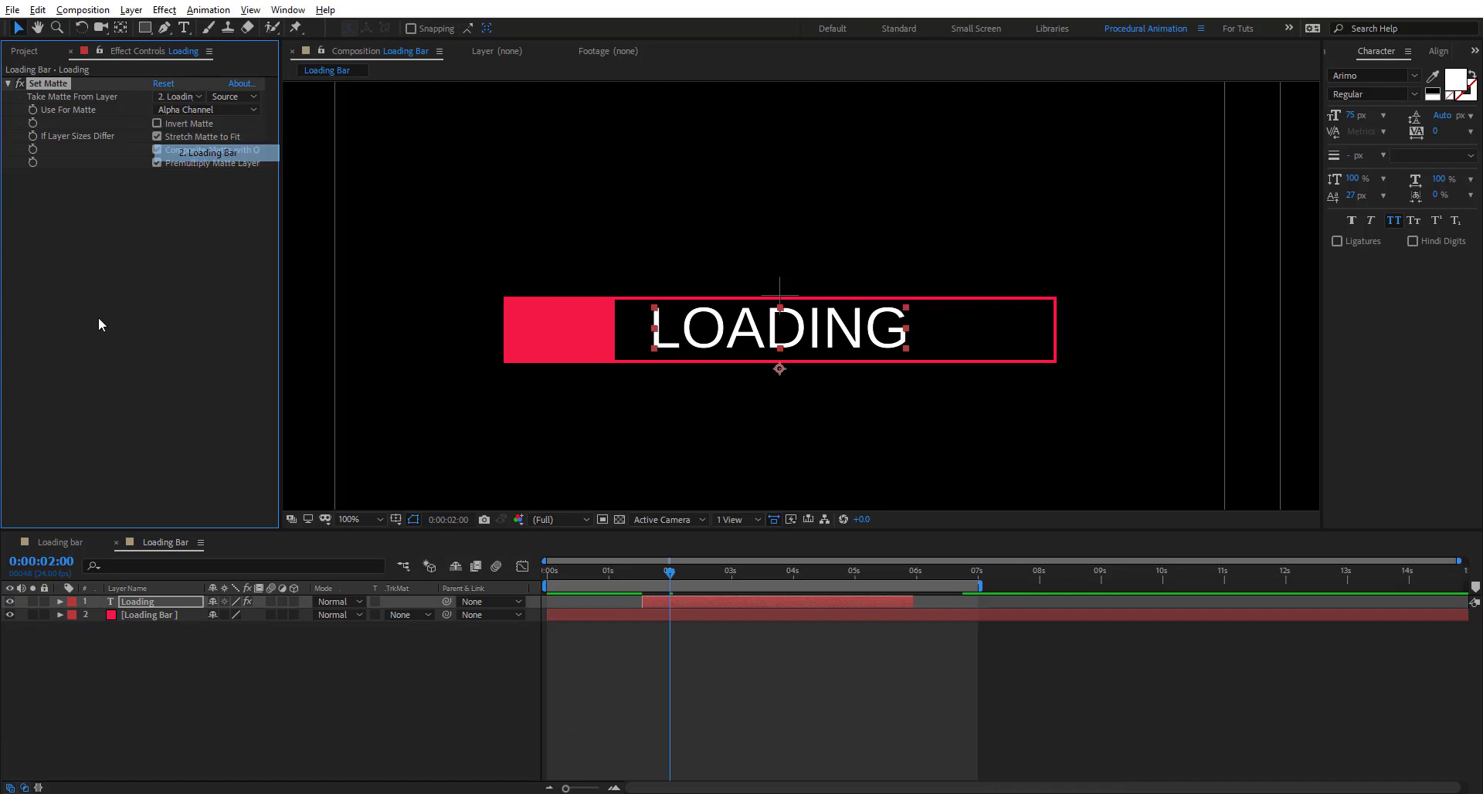
Set the LOADING text's Set Matte source to Effects & Masks.
left_click(236, 96)
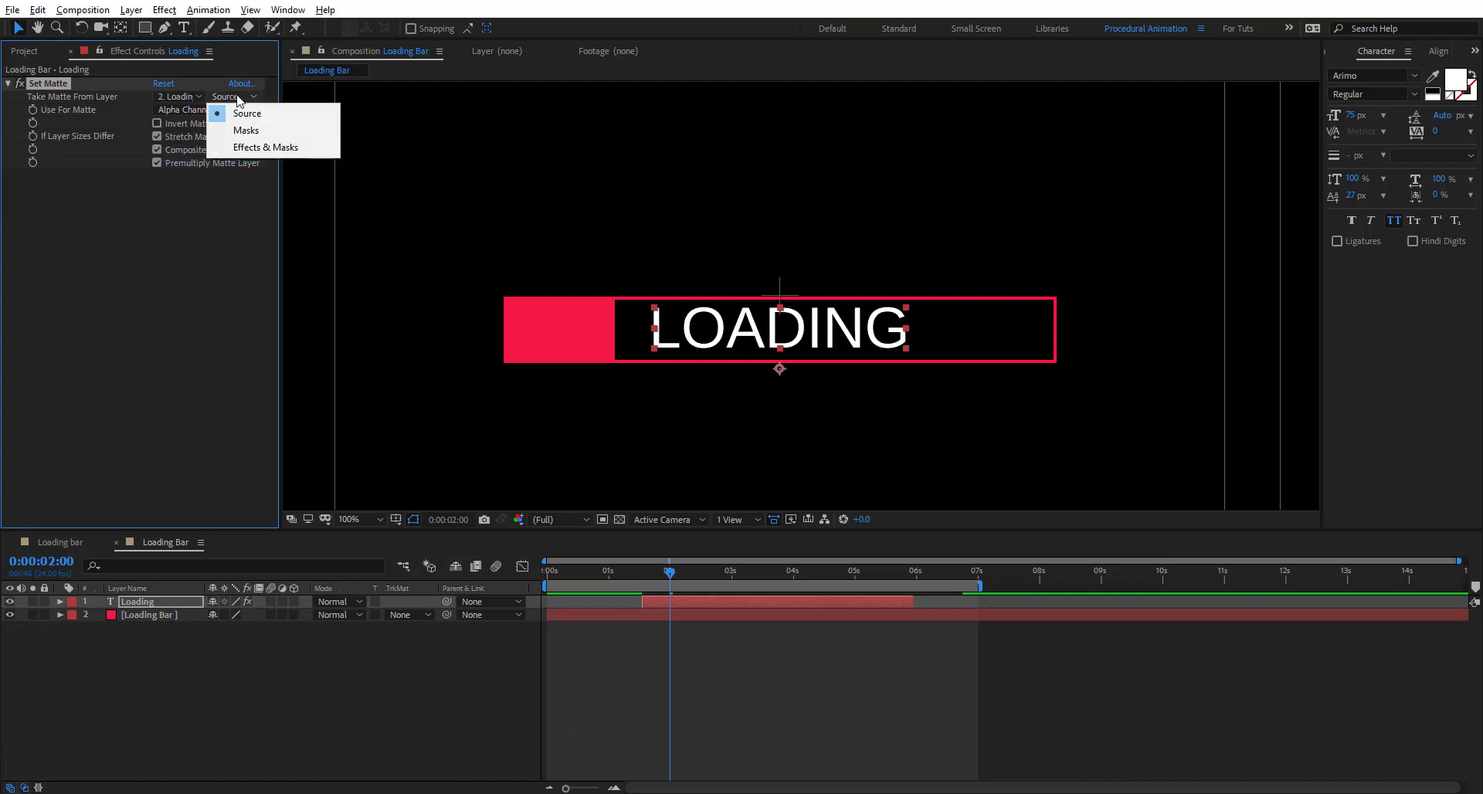
left_click(265, 147)
left_click_drag(669, 573, 836, 563)
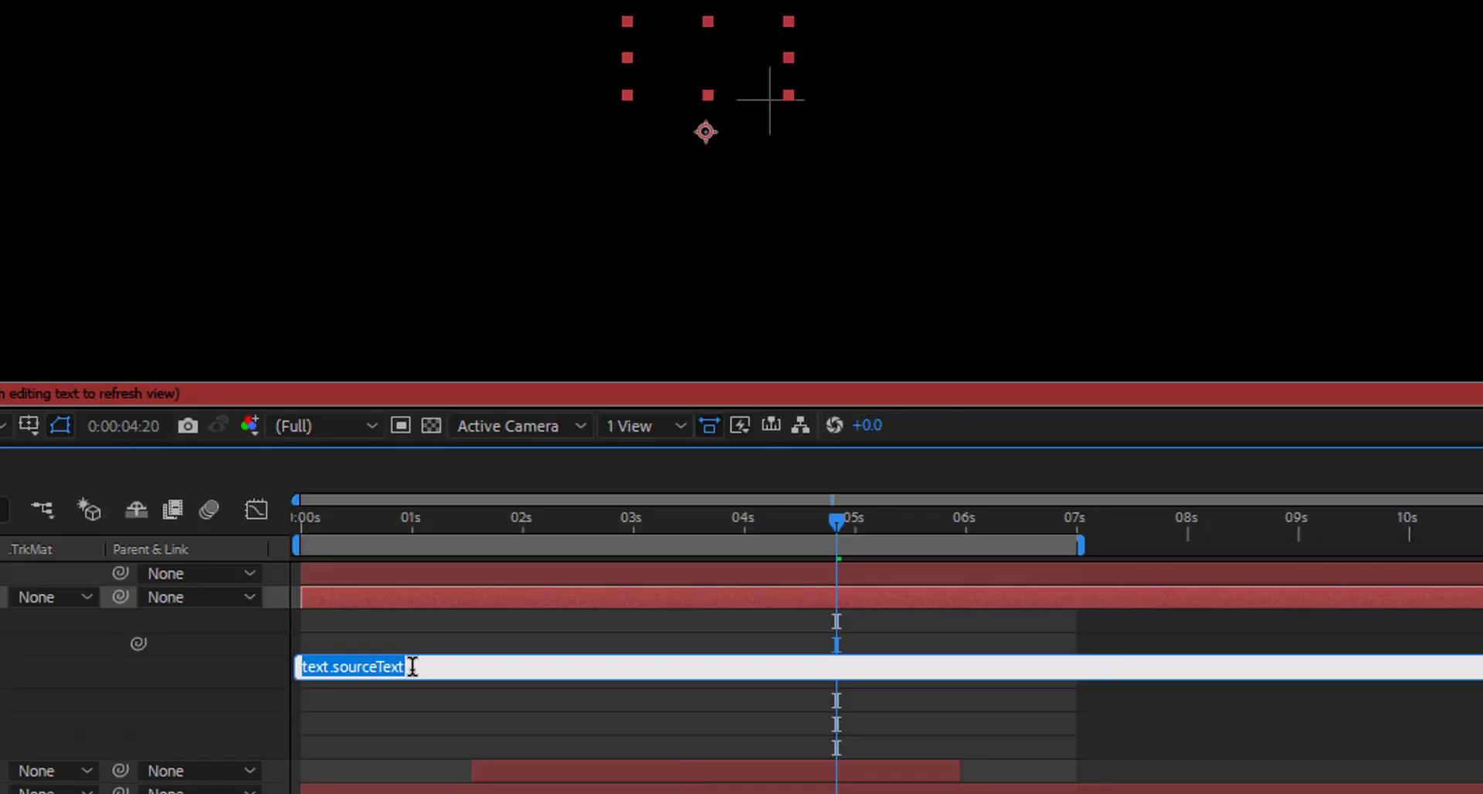
Write a Source Text expression: start = 0, end = 100, dely = 0.05, output = time - thisLayer.inPoint, capped at end.
key("BackSpace")
type("var start = 0")
key("Return")
type("var end = 100")
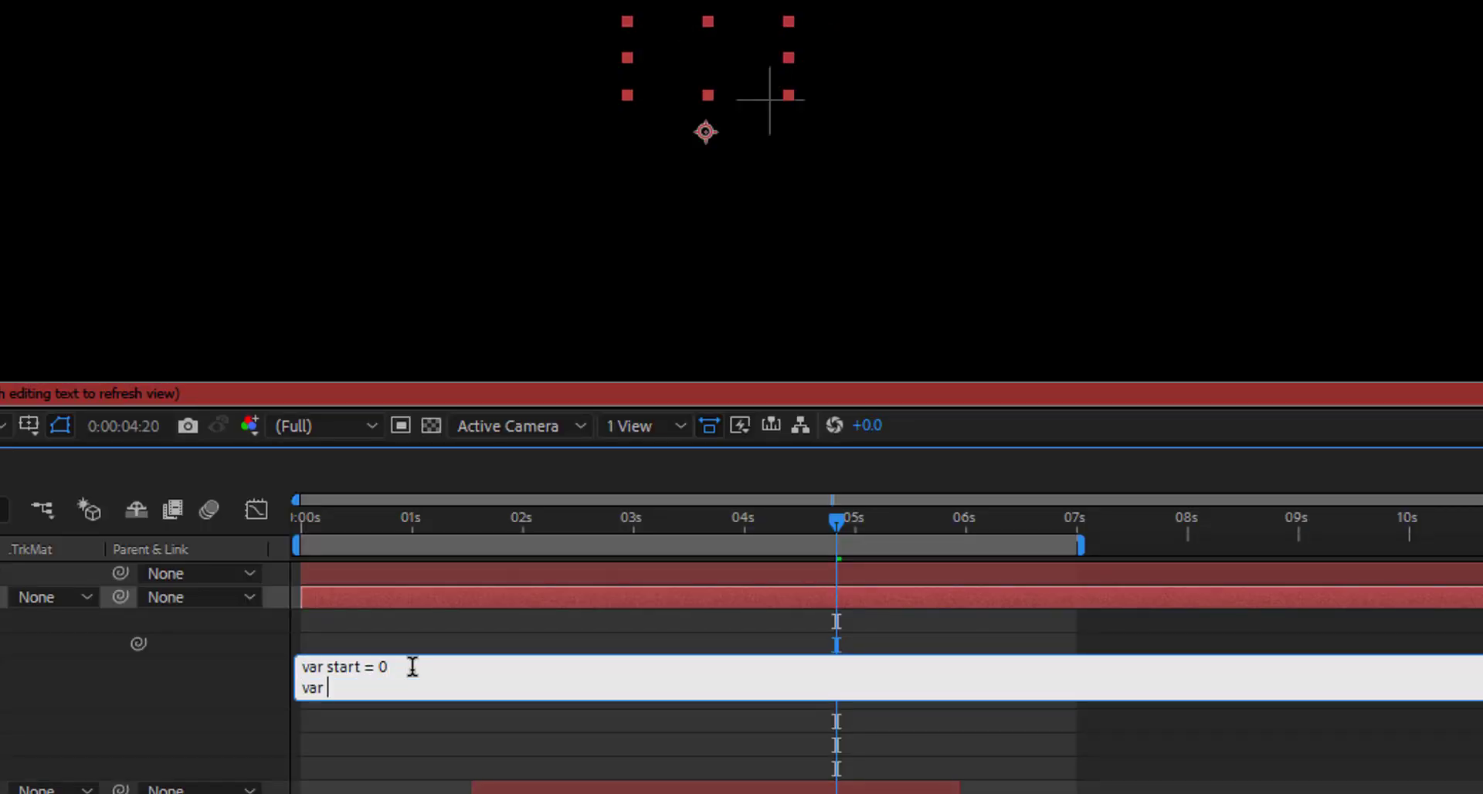
key("Return")
type("var dely =0.05")
key("Return")
type("var output")
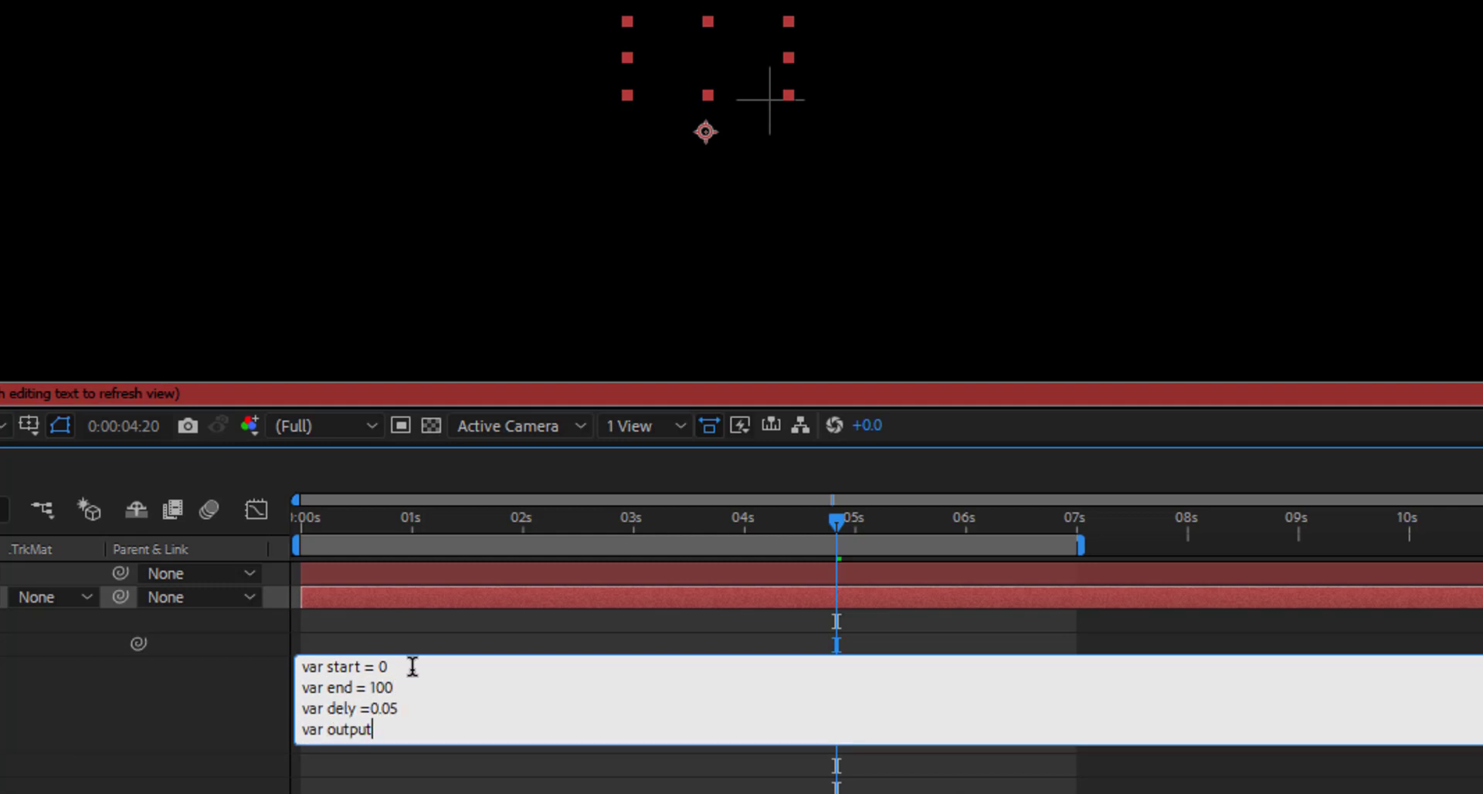
type(" = time - thisLayer.inPoint")
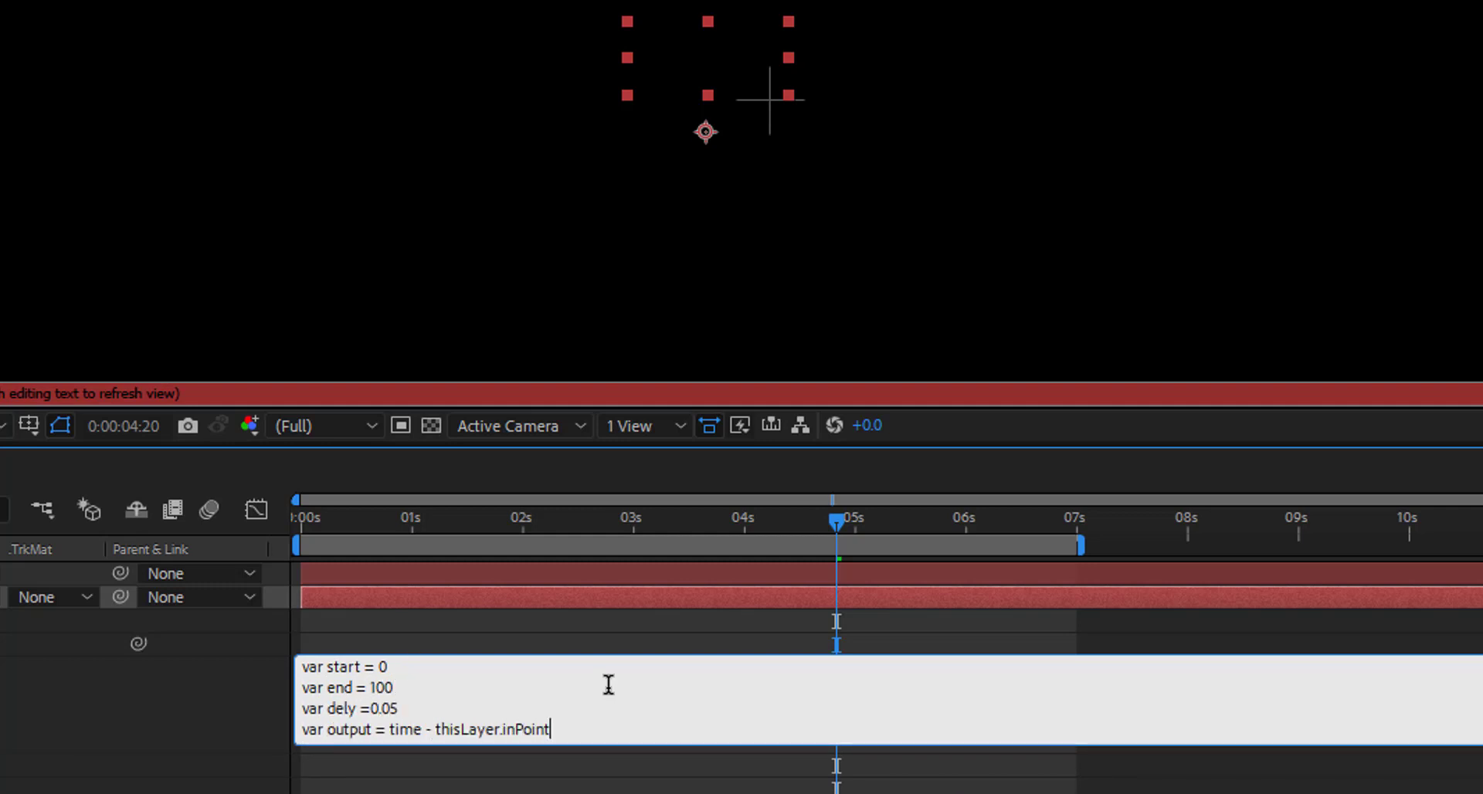
key("Return")
key("Return")
type("if ( output < end ) output else end")
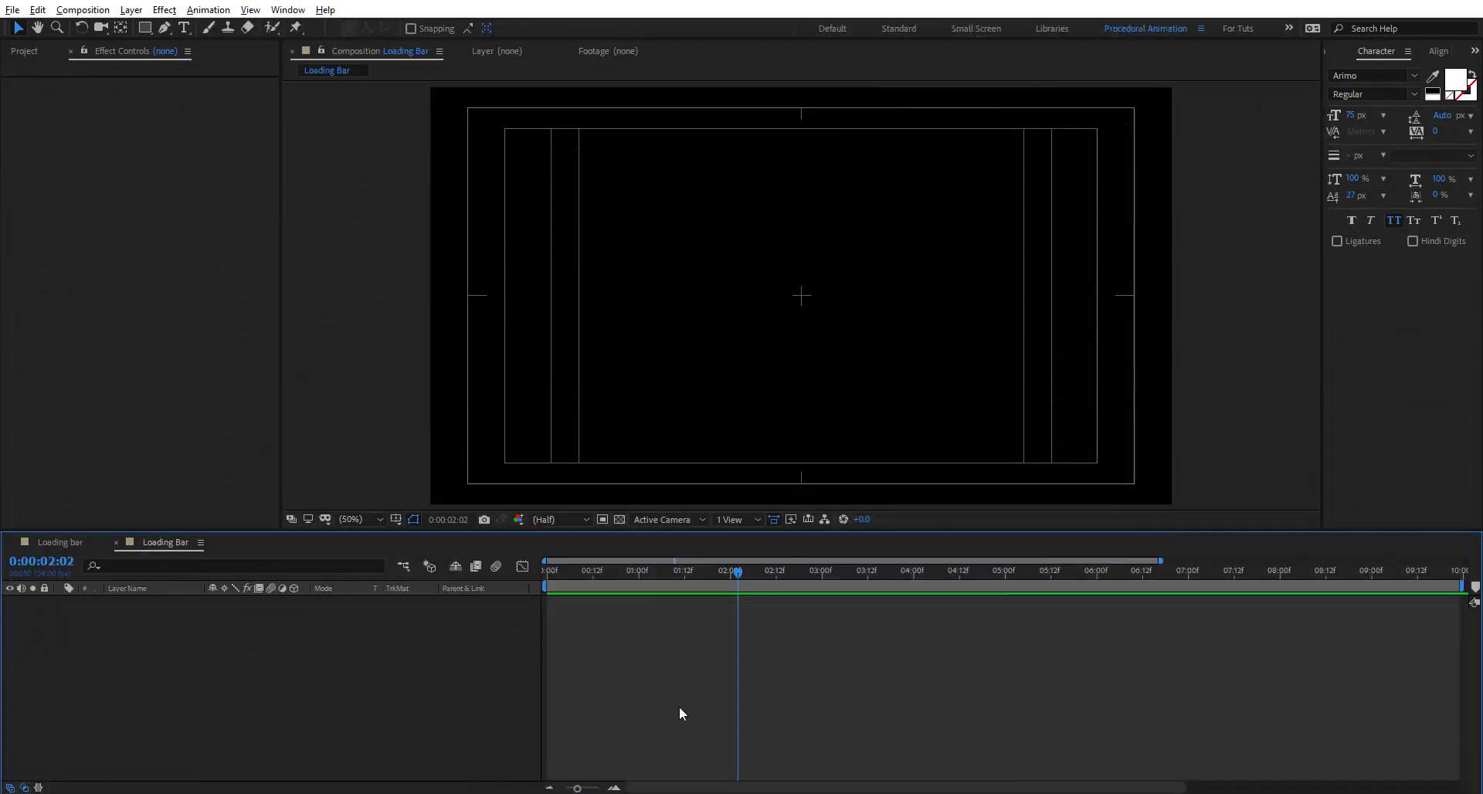
Create a full-frame solid named Loading Bar in red F21947.
key("ctrl+y")
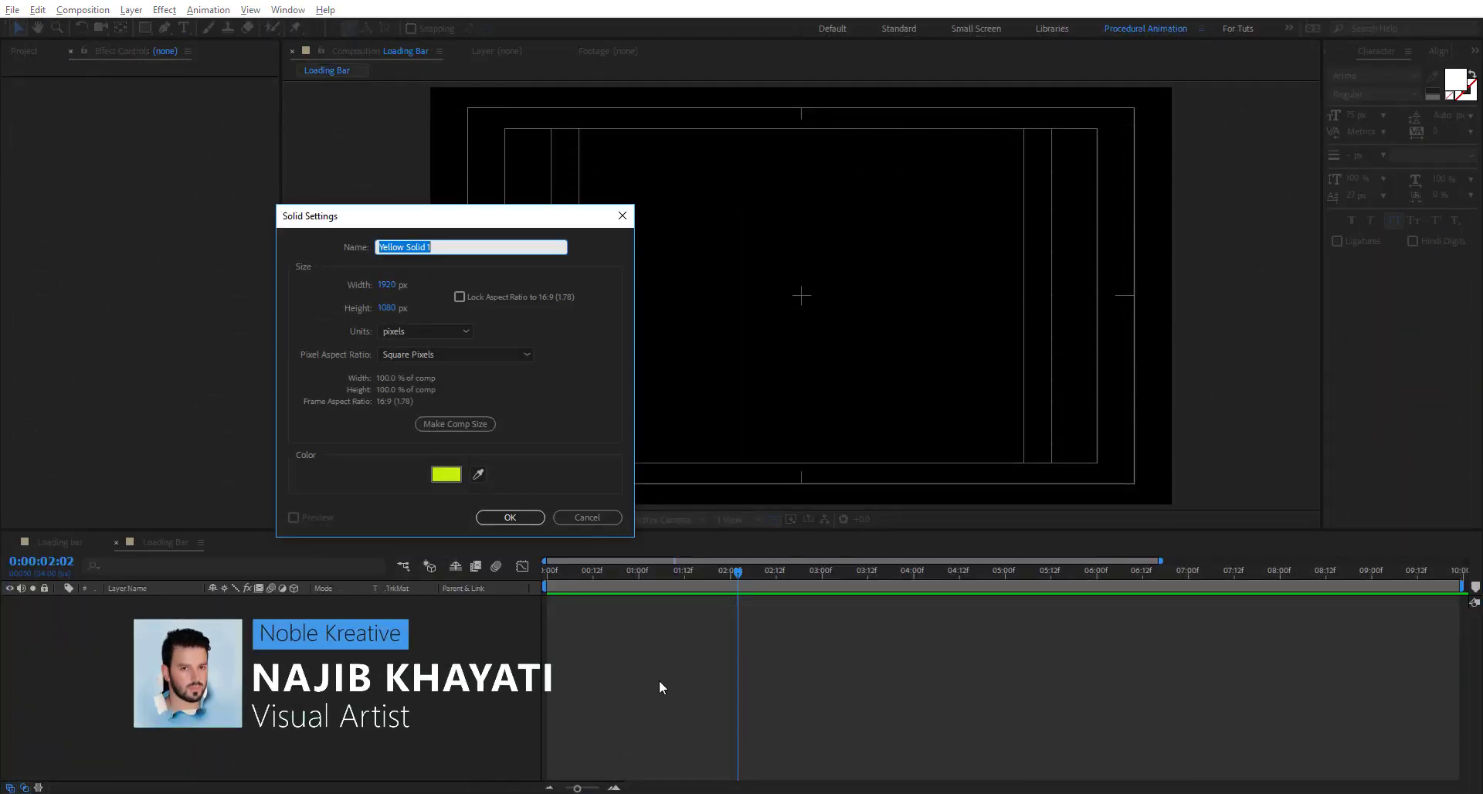
type("Loading Bar")
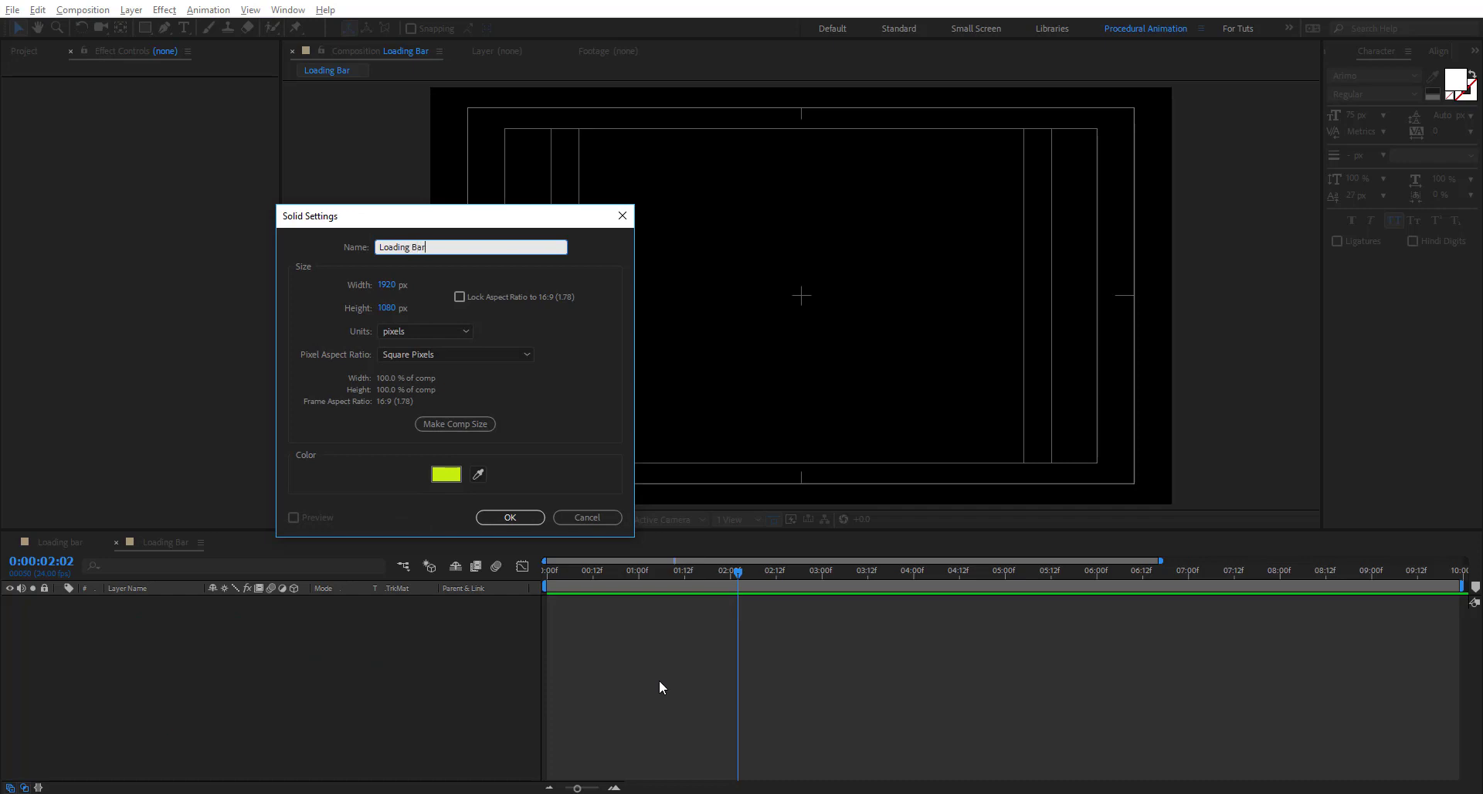
left_click(446, 473)
left_click(467, 302)
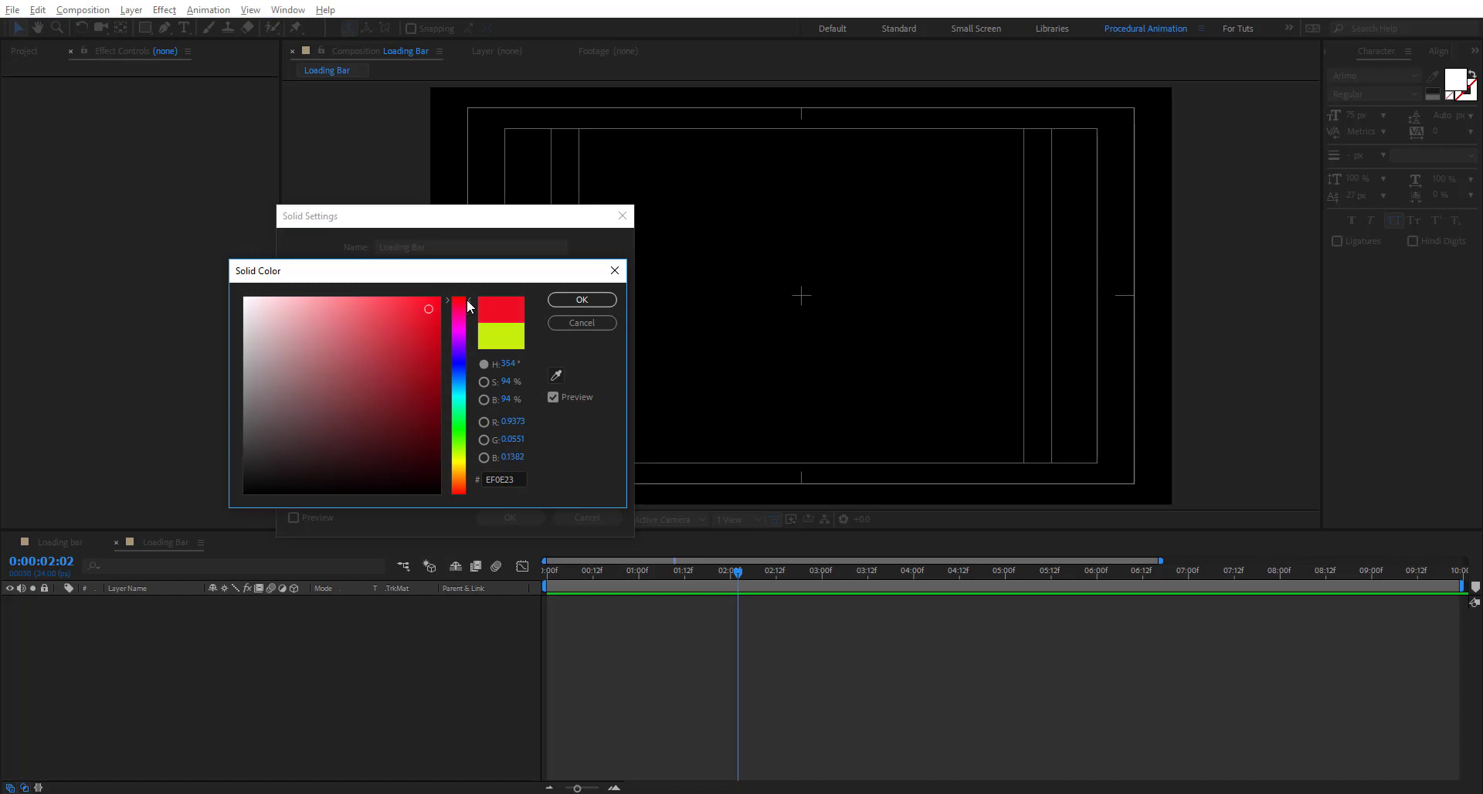
left_click_drag(435, 305, 420, 307)
left_click(582, 300)
left_click(509, 517)
left_click(624, 628)
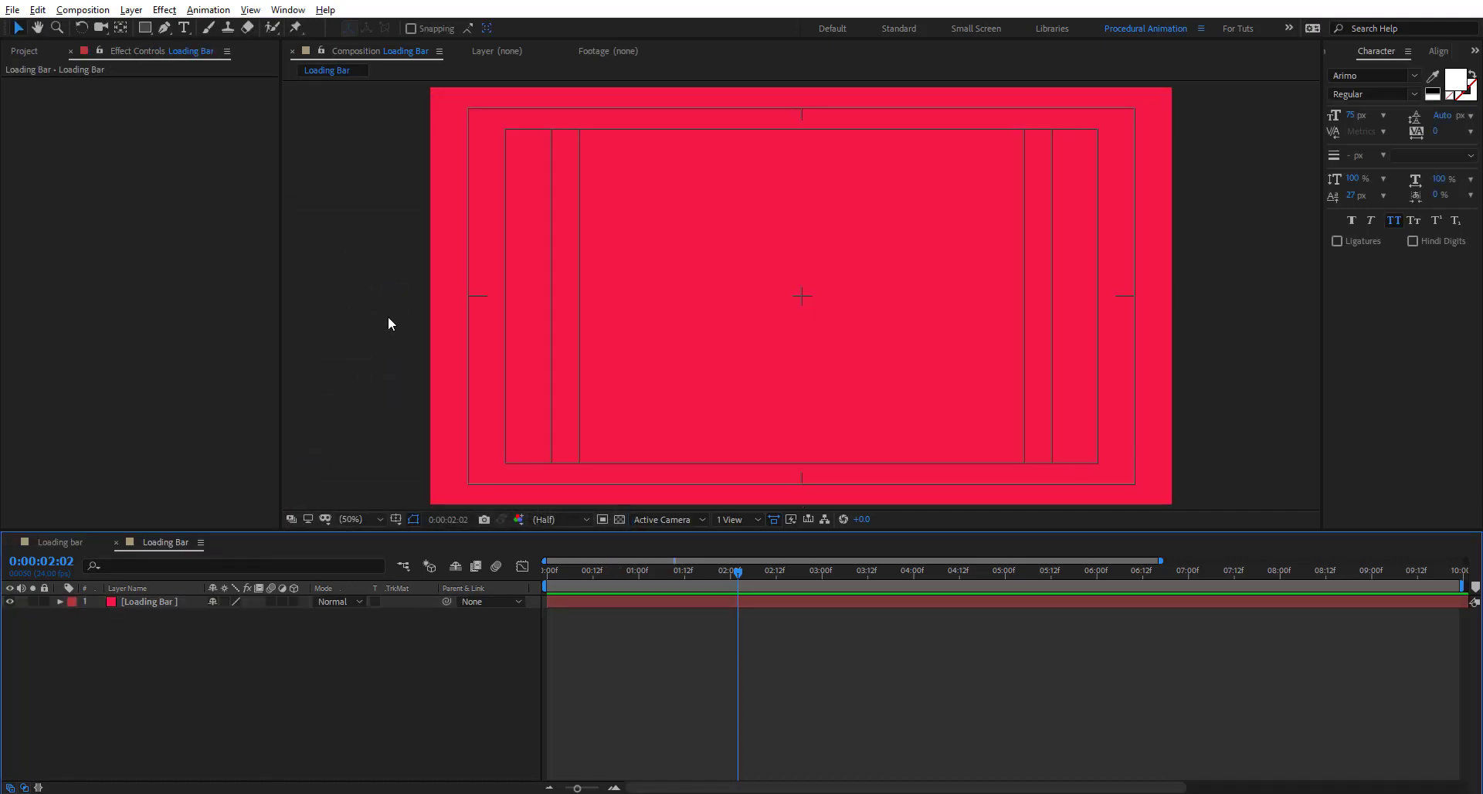
Draw a rectangular mask across the middle of the Loading Bar solid.
left_click(145, 27)
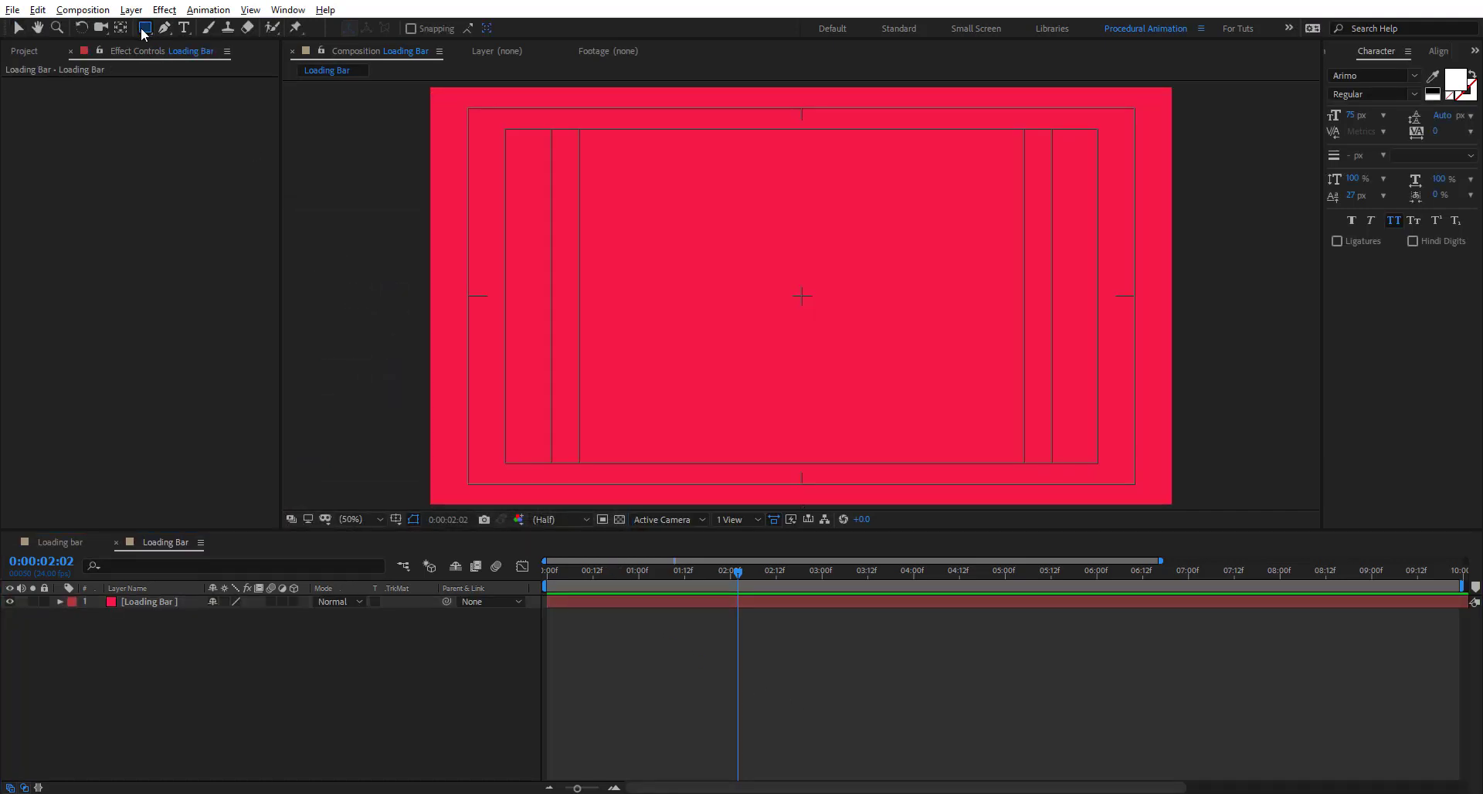
left_click(151, 602)
mouse_move(648, 301)
left_mouse_down()
mouse_move(960, 324)
mouse_move(924, 334)
left_mouse_up()
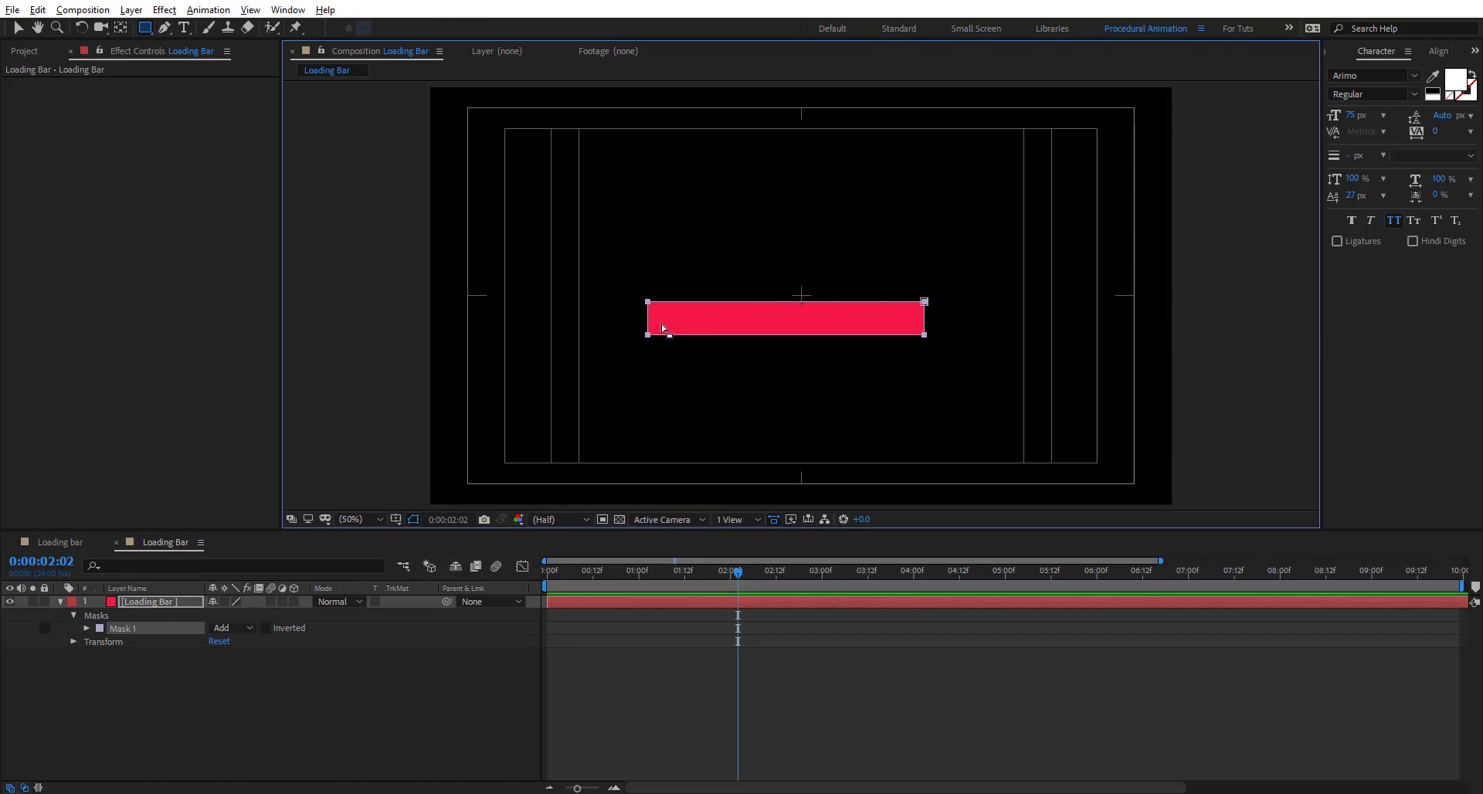
Nudge the masked bar into its centred position with Free Transform.
key("v")
key("period")
key("ctrl+t")
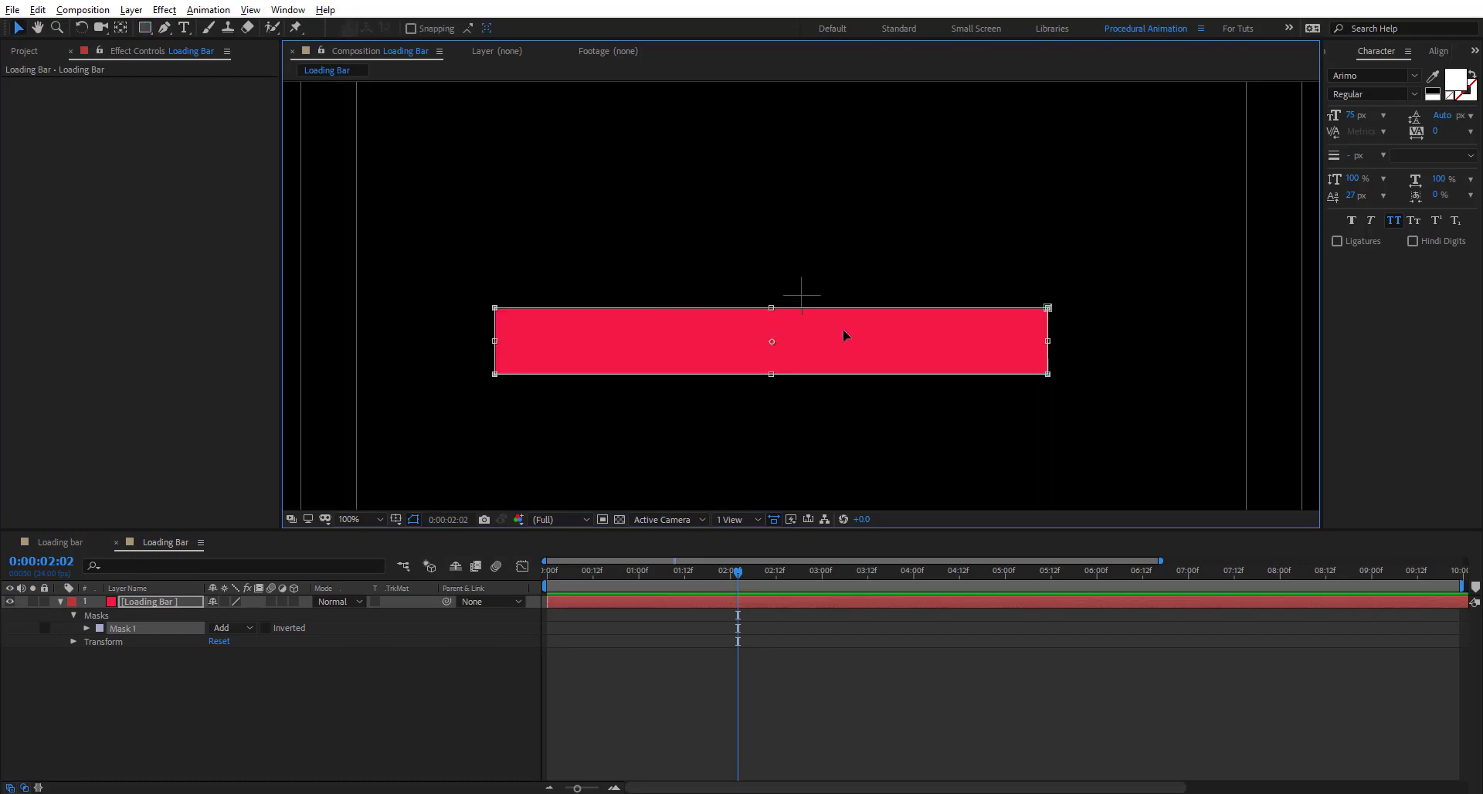
key("shift+Right")
key("shift+Right")
key("shift+Right")
key("shift+Right")
key("shift+Up")
key("period")
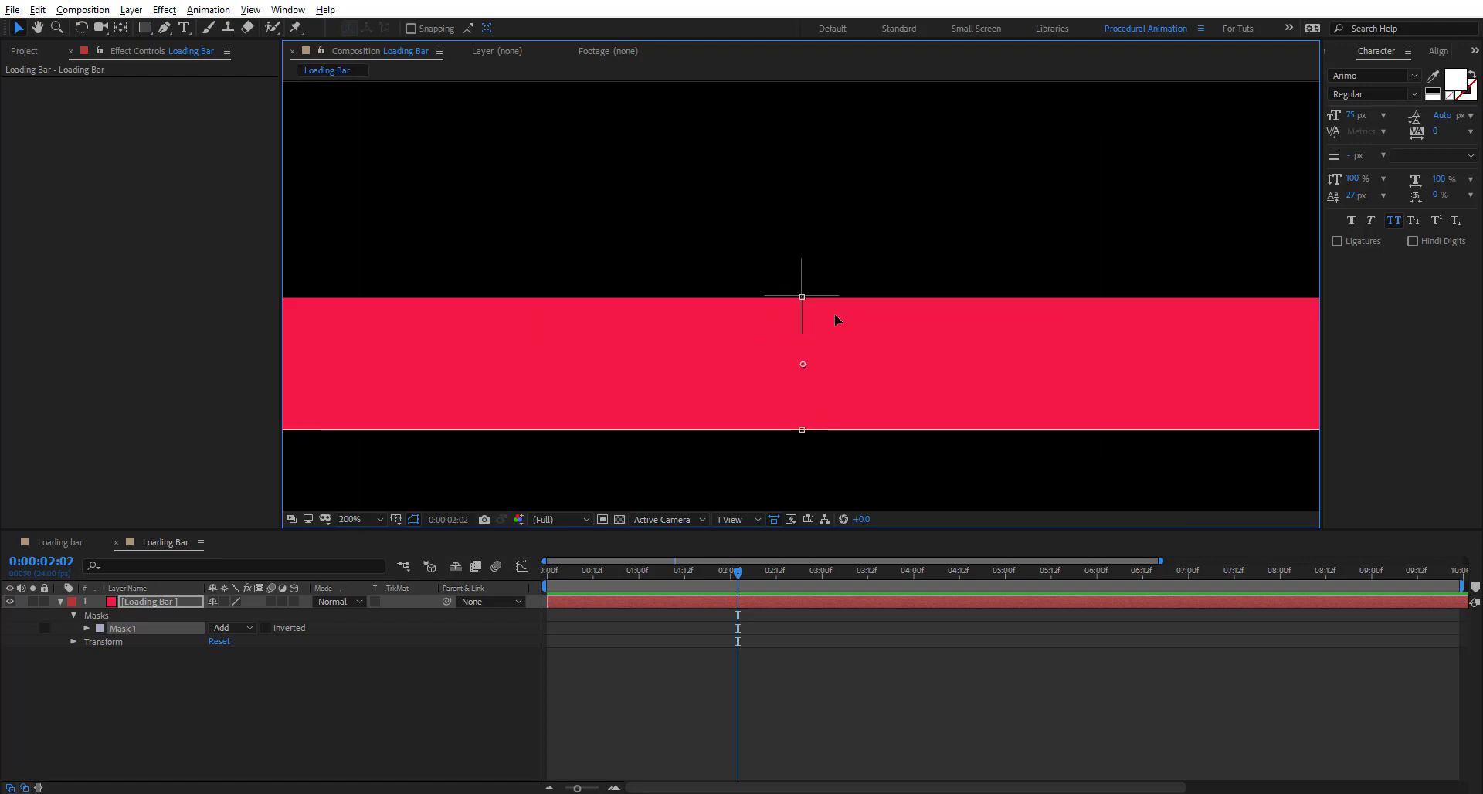
key("comma")
key("comma")
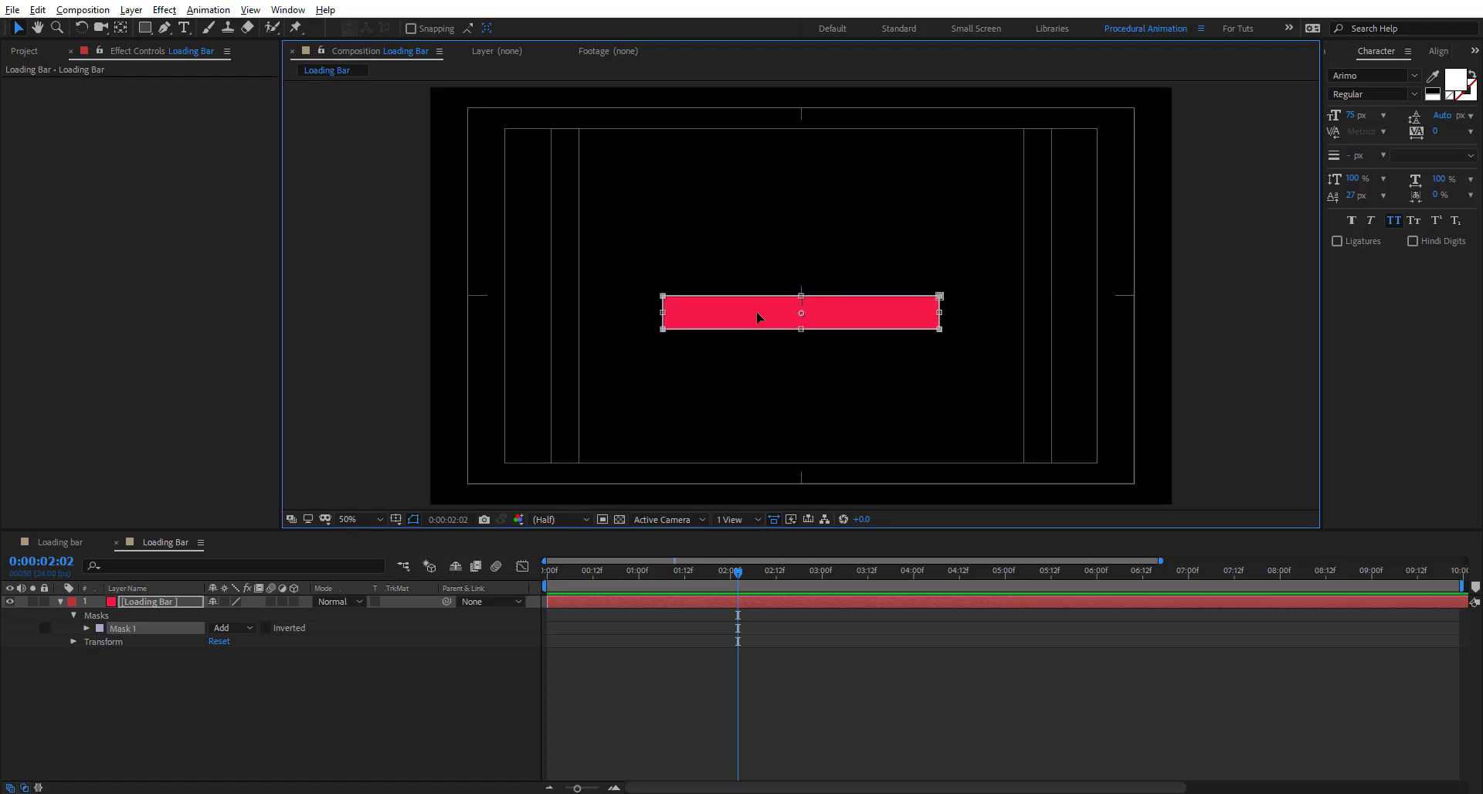
left_click(131, 629)
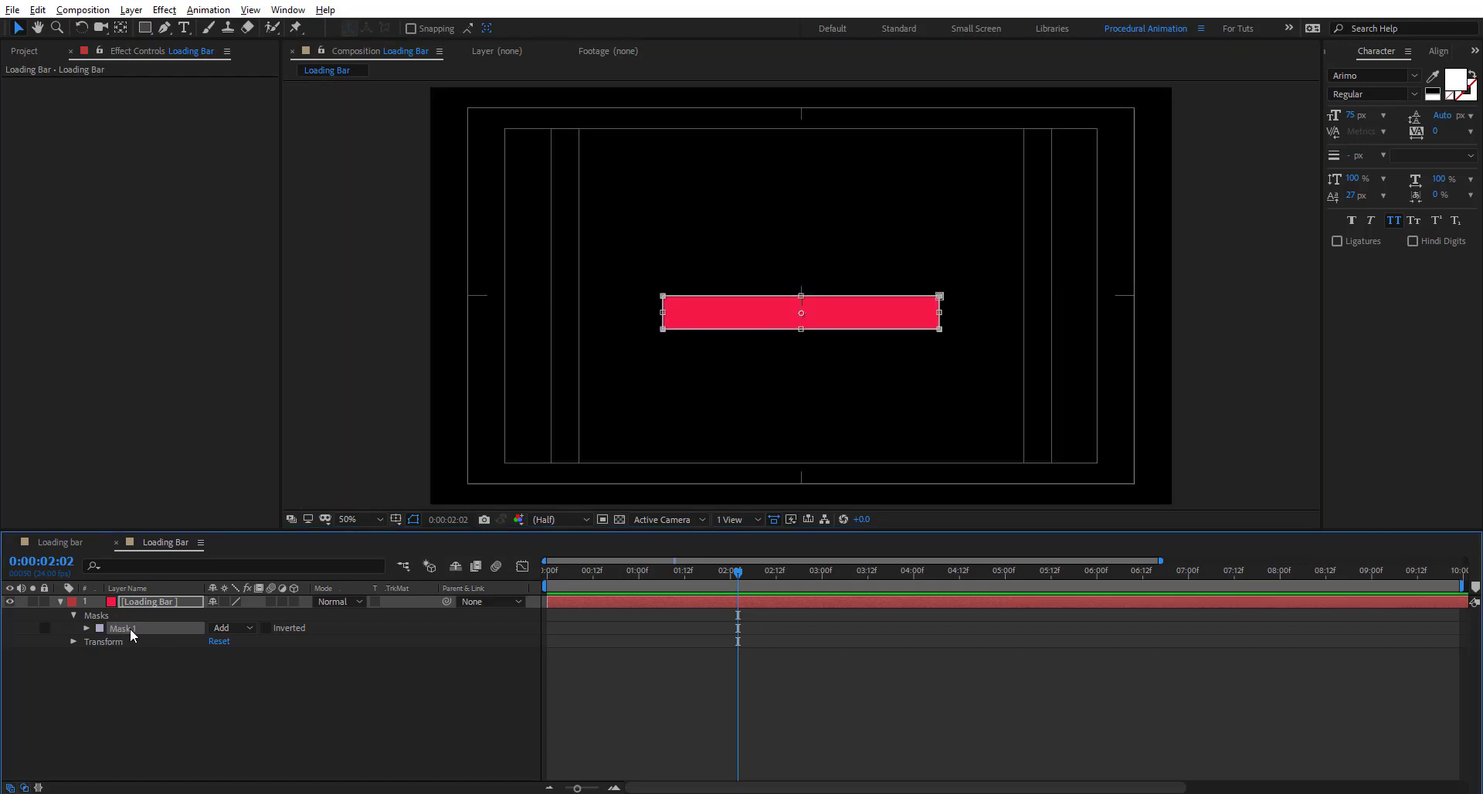
Rename Mask 1 to Outer_Mask and duplicate it as inner_Mask.
key("Return")
type("Outer")
key("Return")
key("ctrl+d")
key("Return")
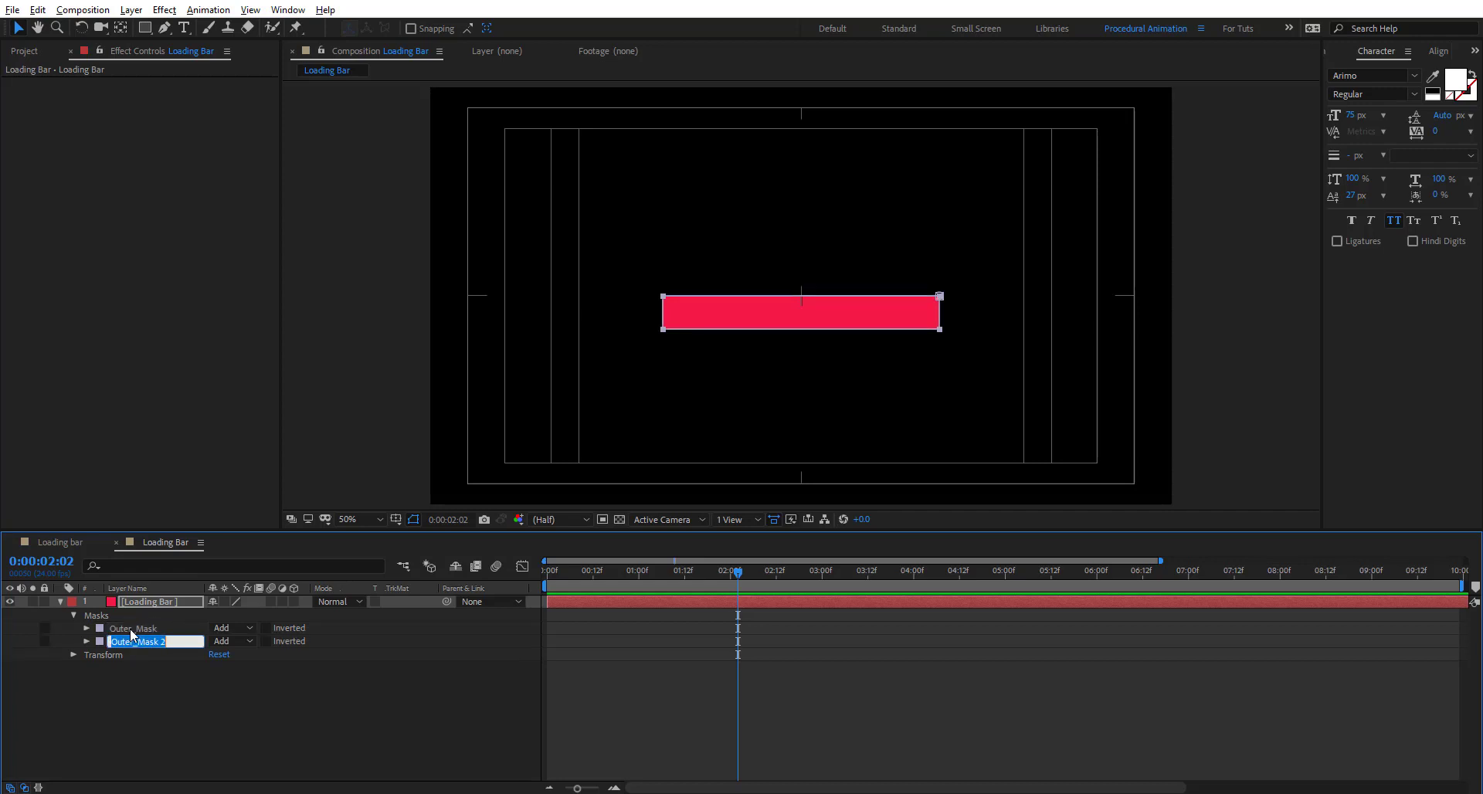
type("inner Mask")
key("Return")
Slightly adjust the bar's width and height with the layer's transform handles.
key("period")
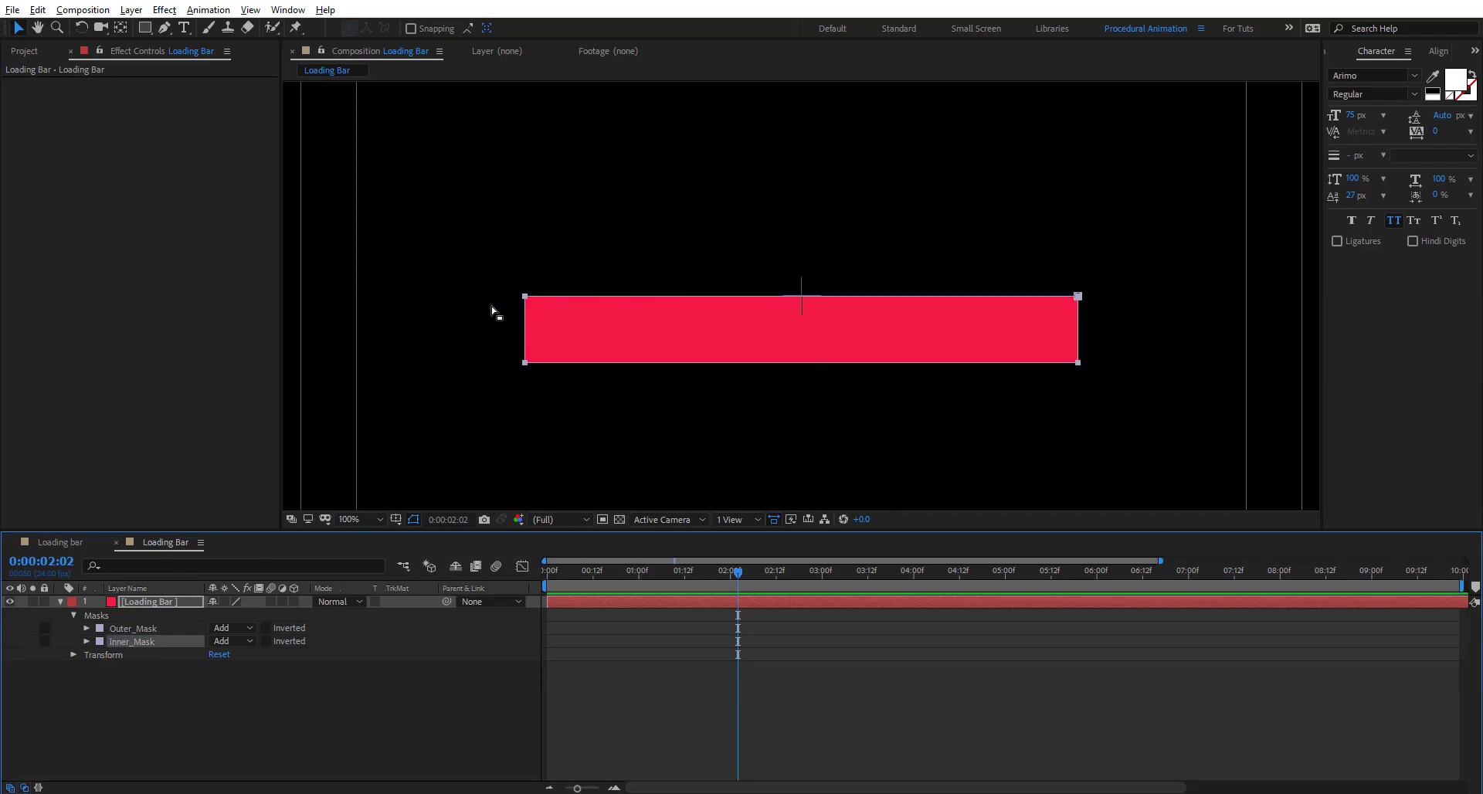
left_click(525, 297)
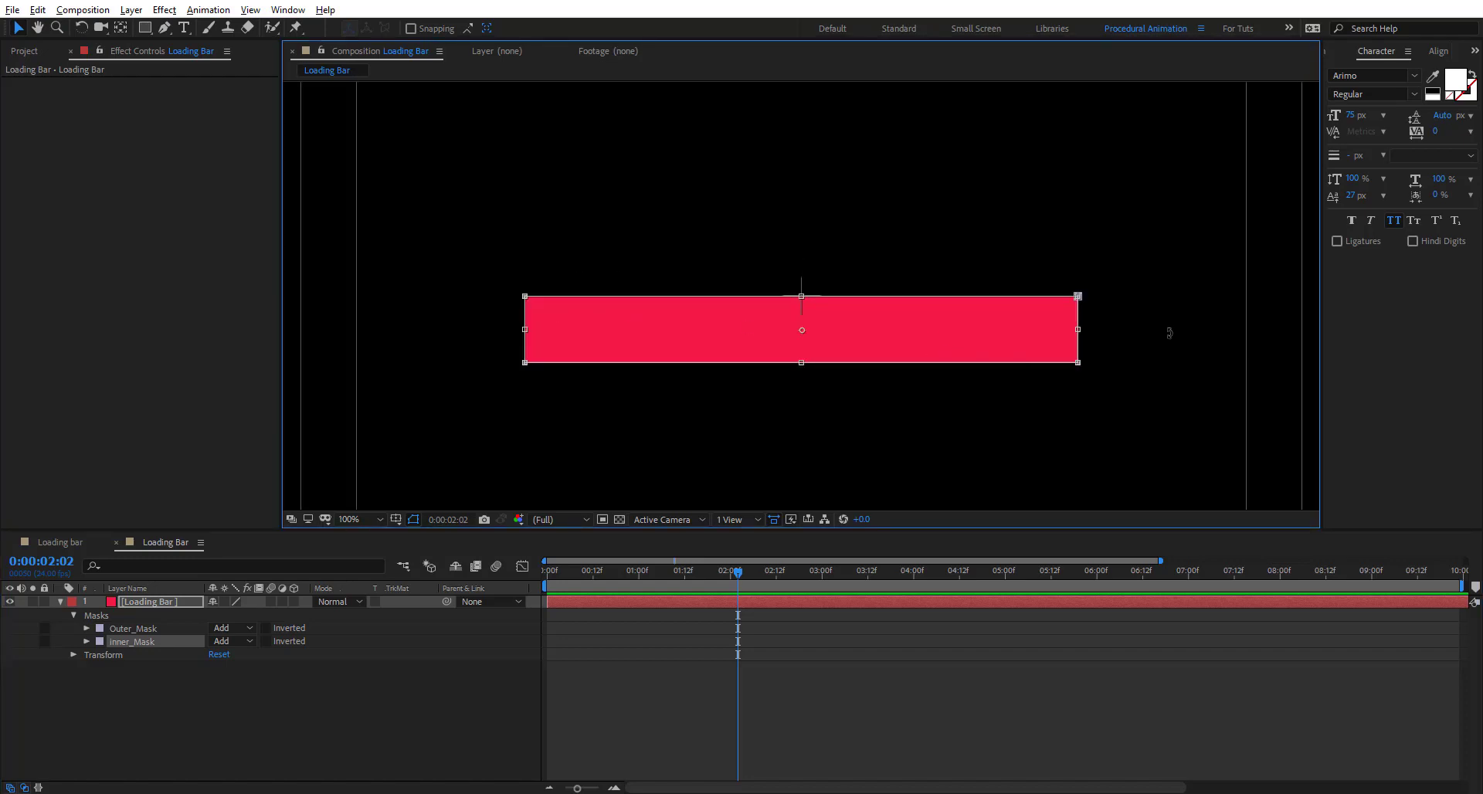
left_click_drag(1076, 330, 1072, 332)
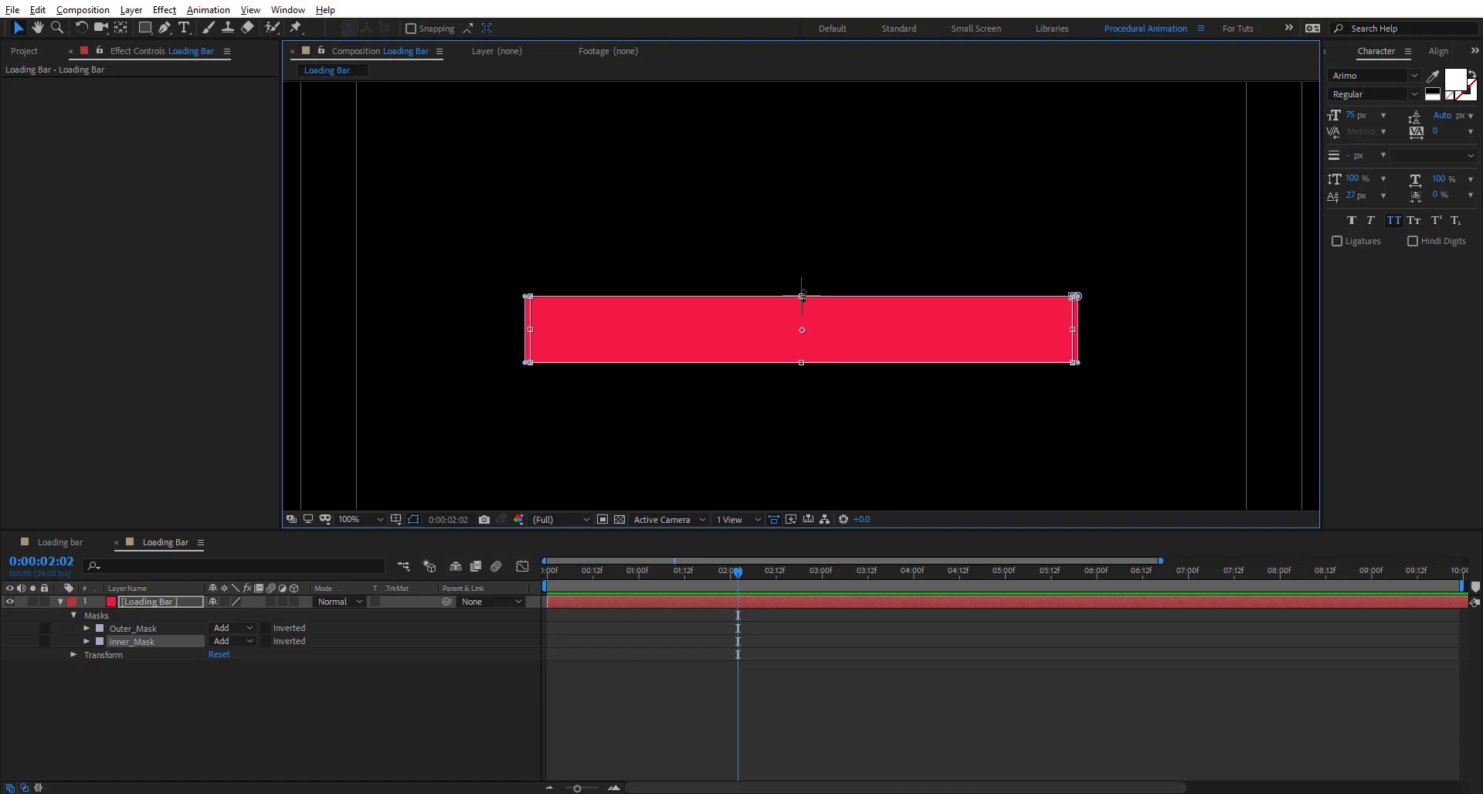
left_click_drag(803, 298, 804, 308)
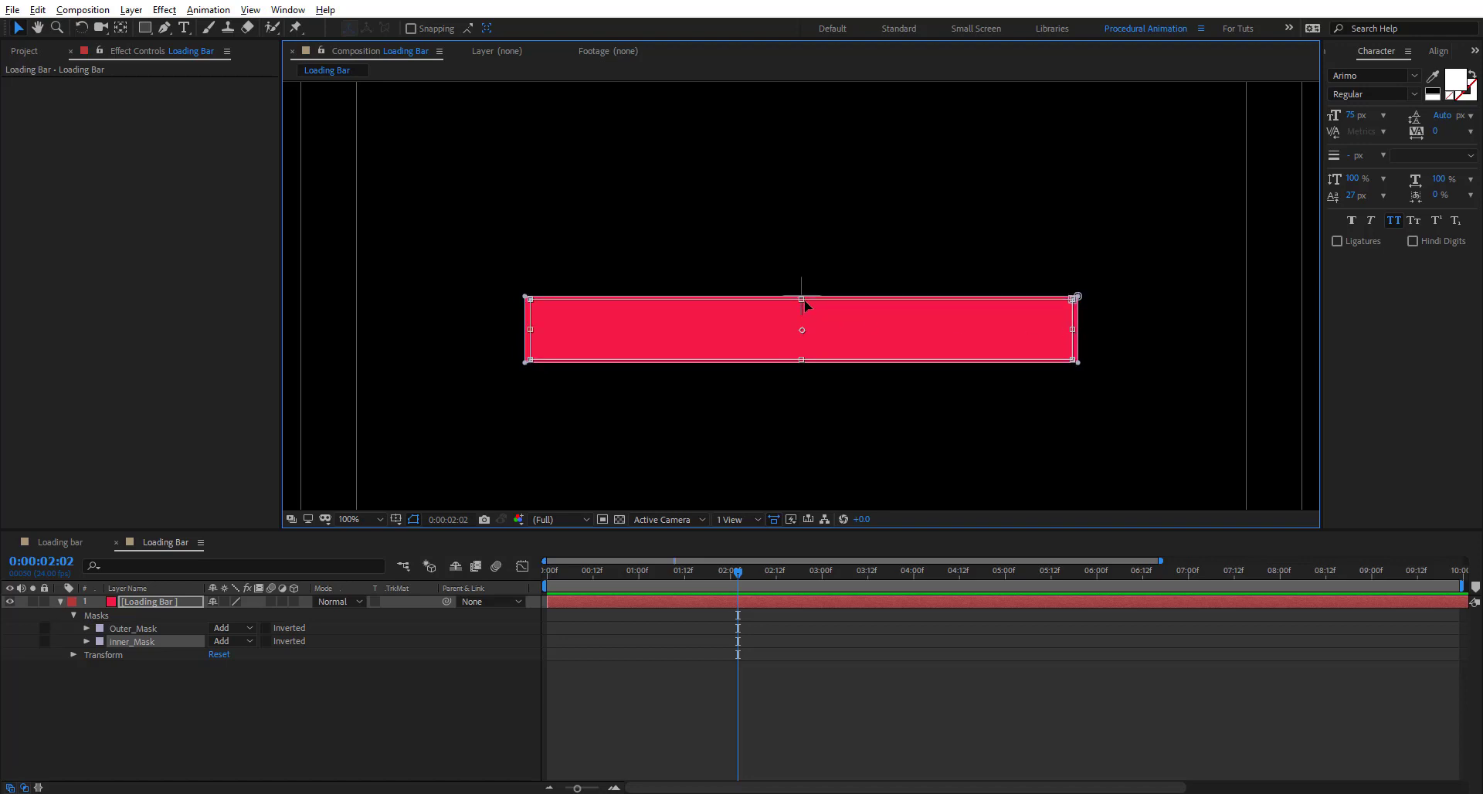
left_click_drag(529, 329, 529, 332)
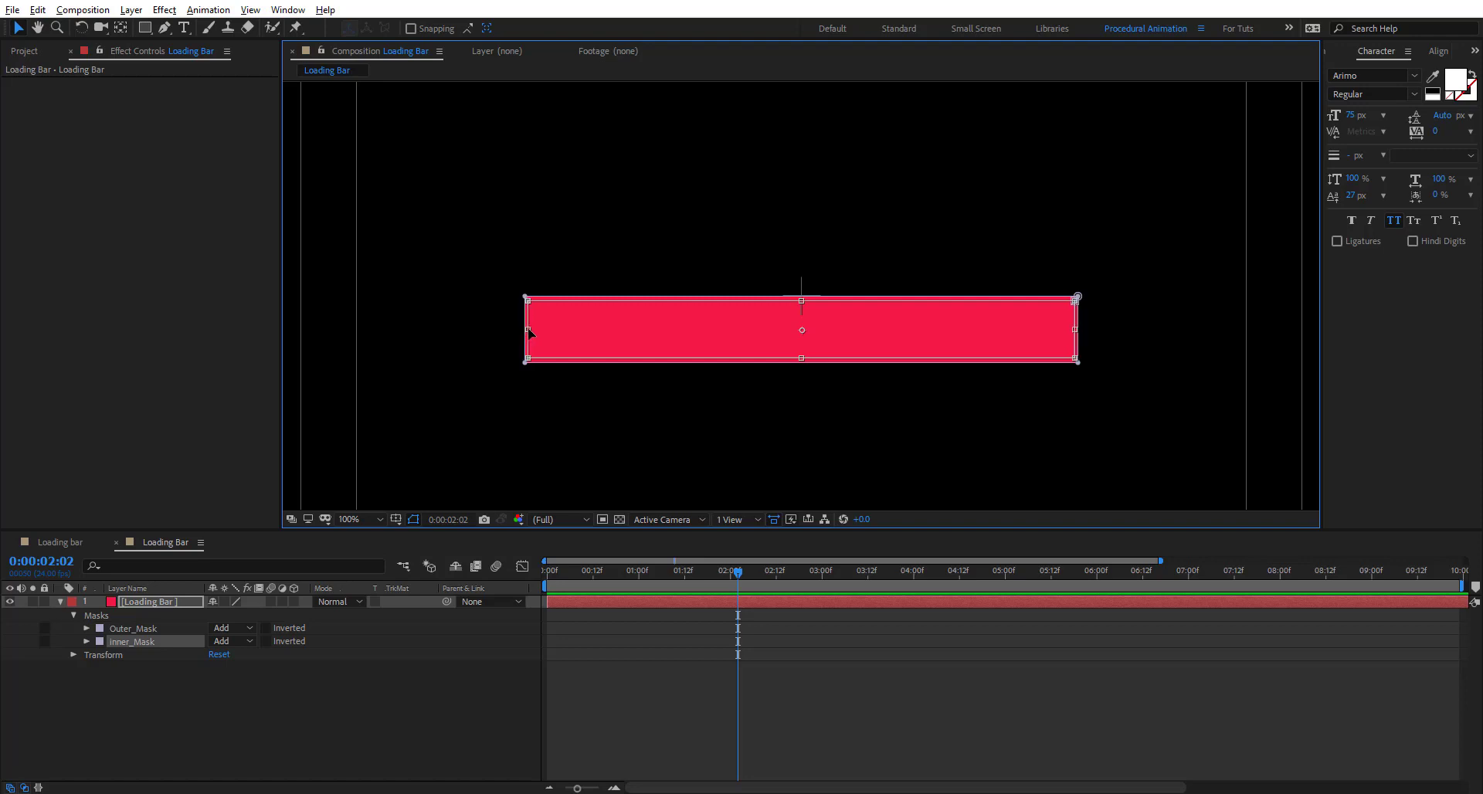
left_click(1072, 316)
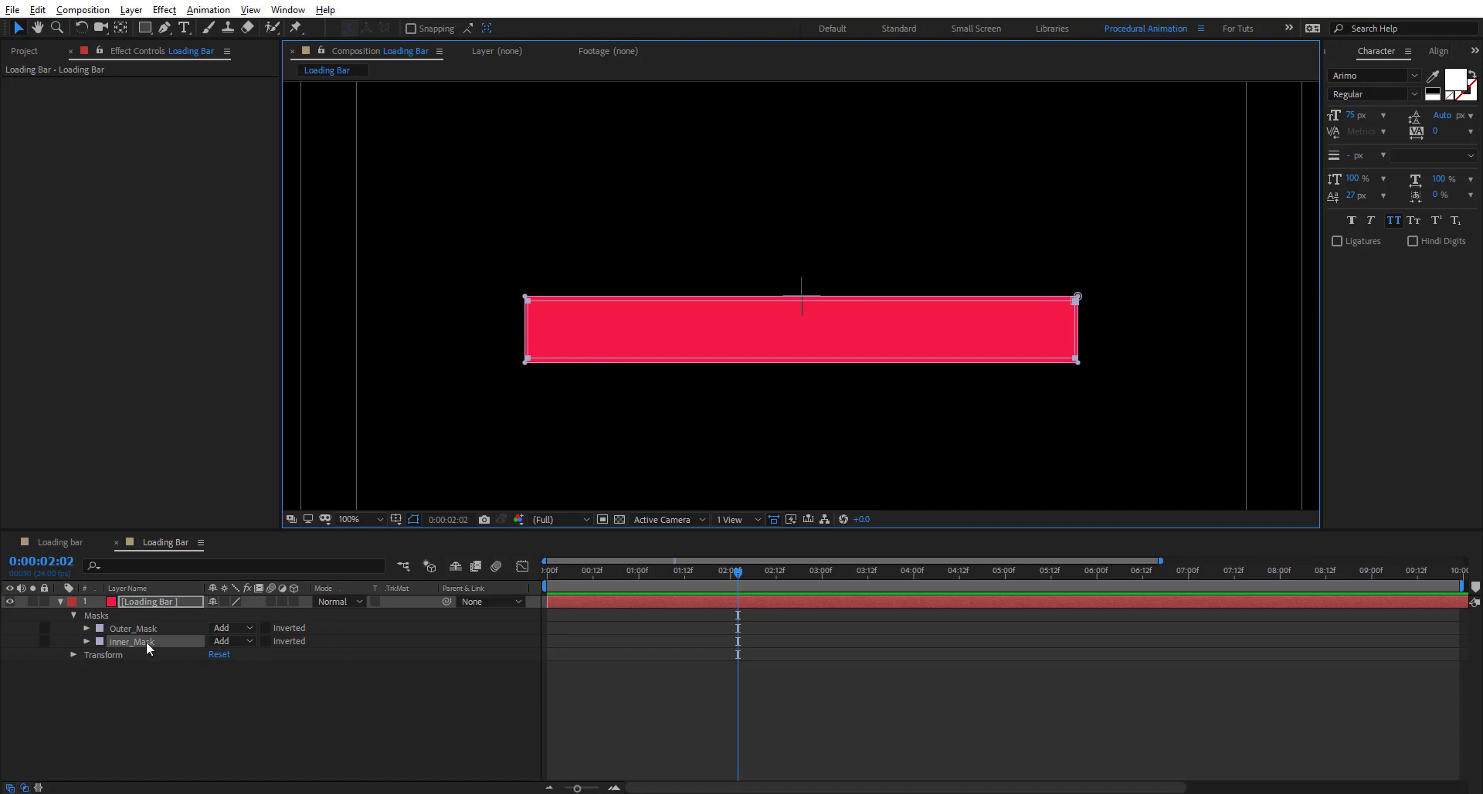
left_click(232, 641)
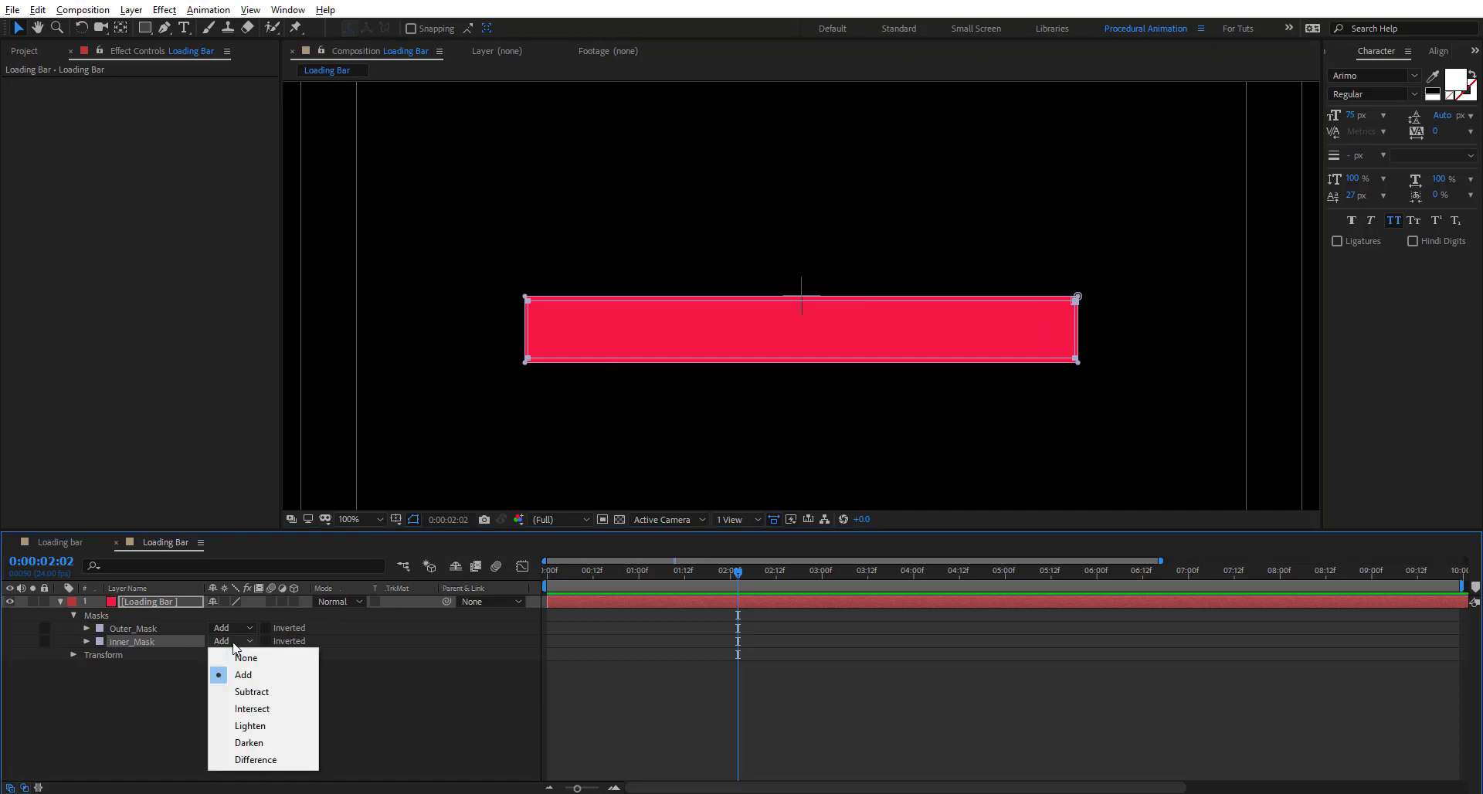
Set inner_Mask to Subtract so the bar becomes a hollow outline.
left_click(258, 692)
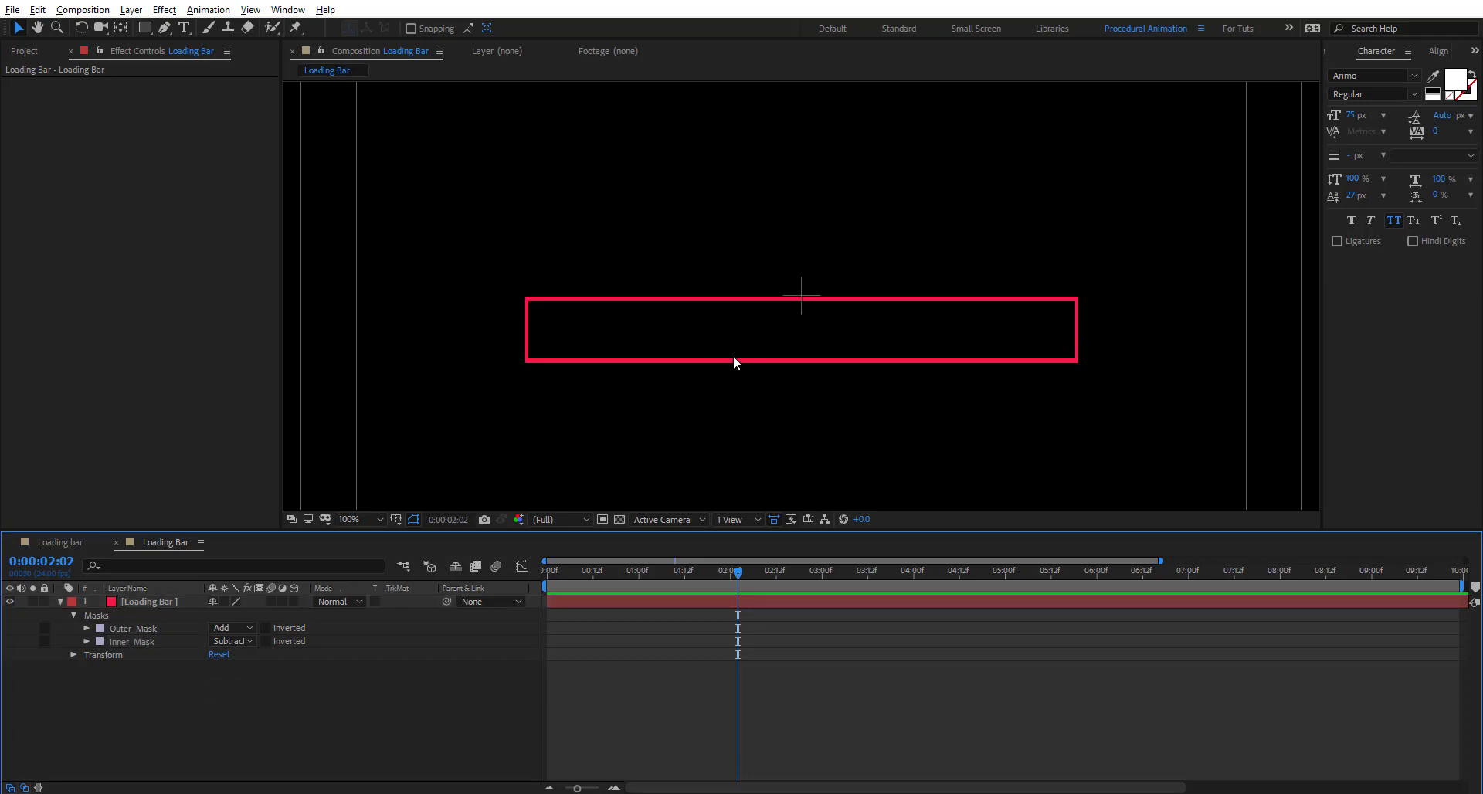
key("period")
left_click_drag(672, 315, 392, 497)
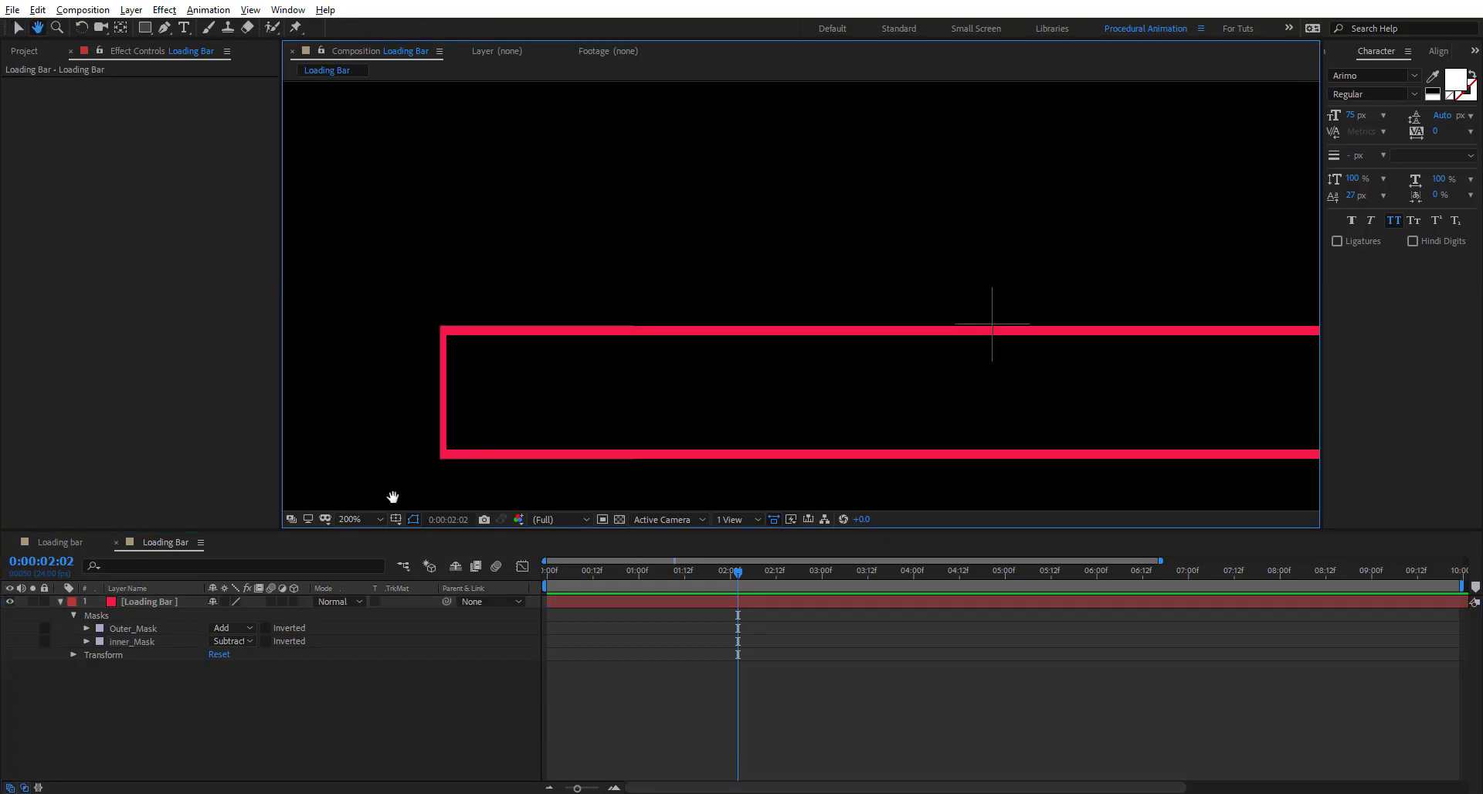
key("v")
Stretch inner_Mask taller to thin the outline's border, then return to 0:00.
left_click(129, 644)
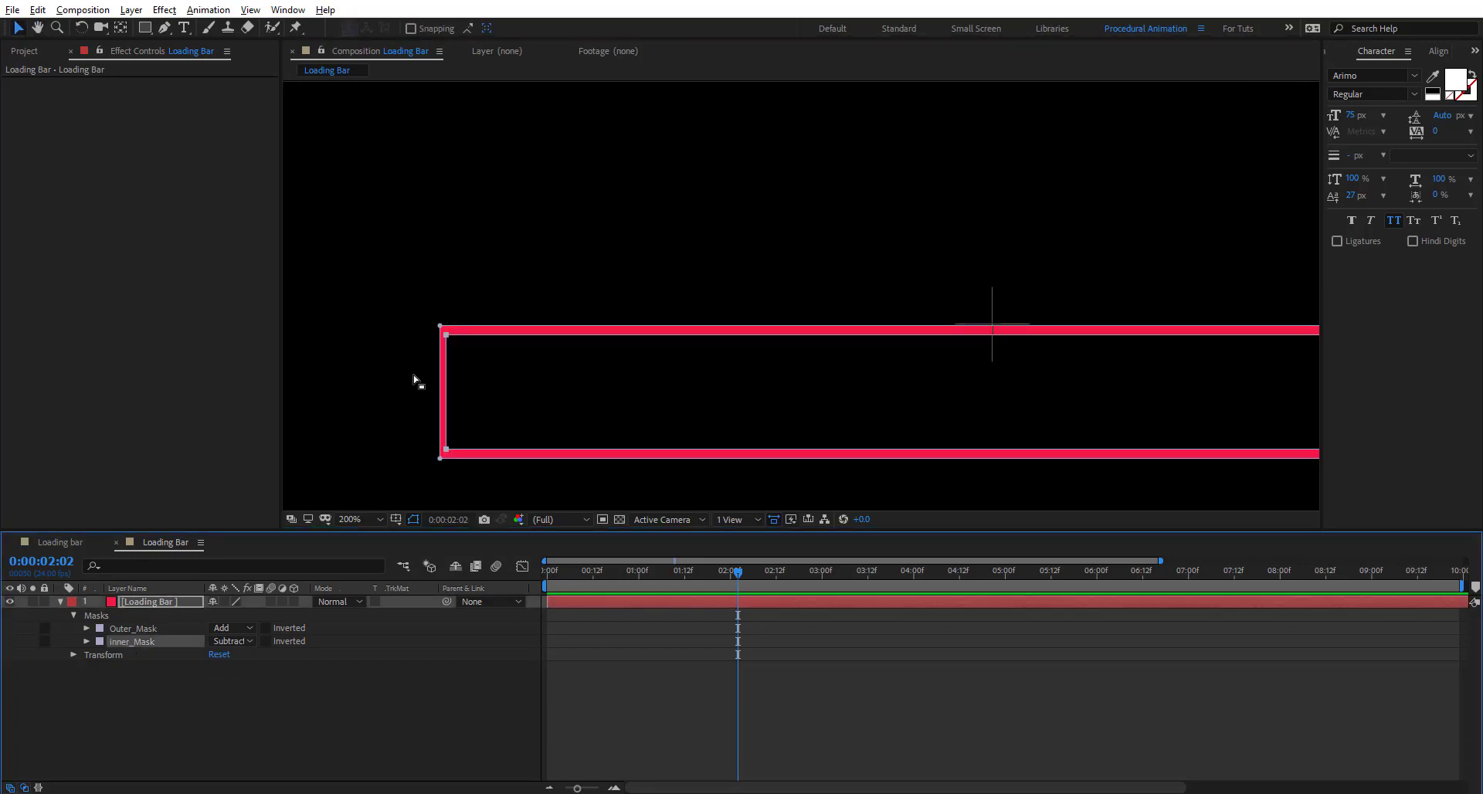
double_click(448, 337)
left_click_drag(903, 389, 665, 404)
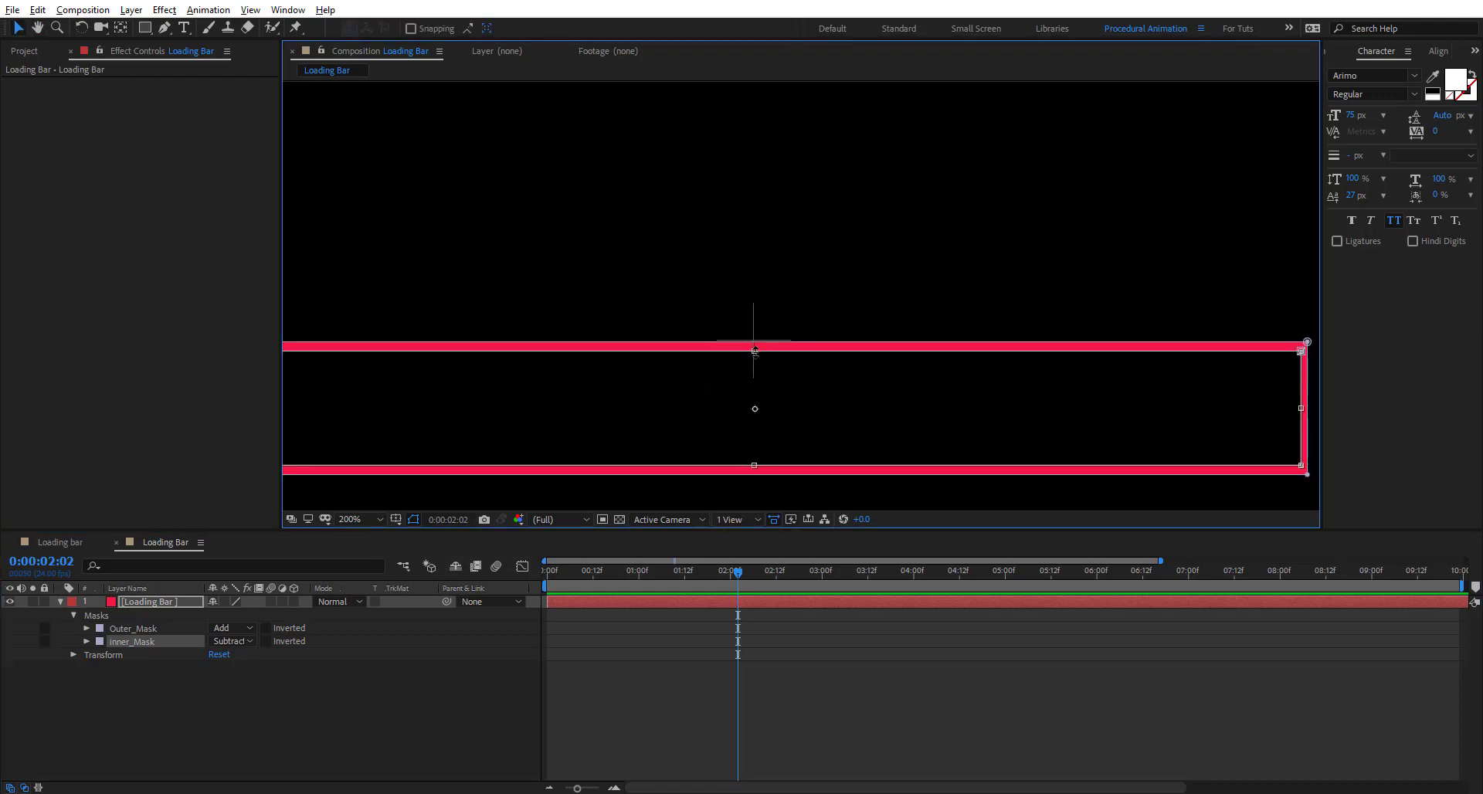
left_click_drag(754, 350, 759, 352)
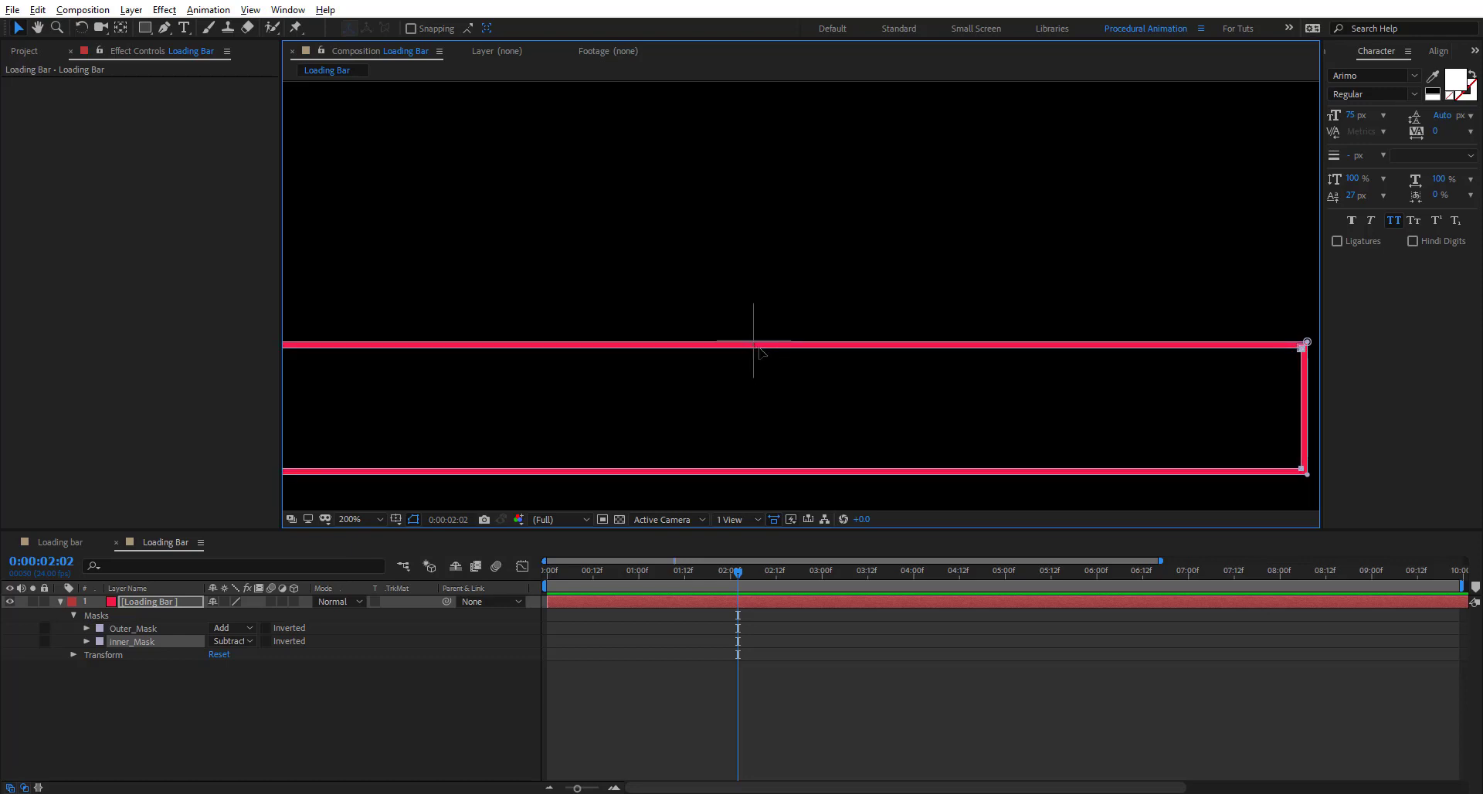
key("comma")
left_click(594, 295)
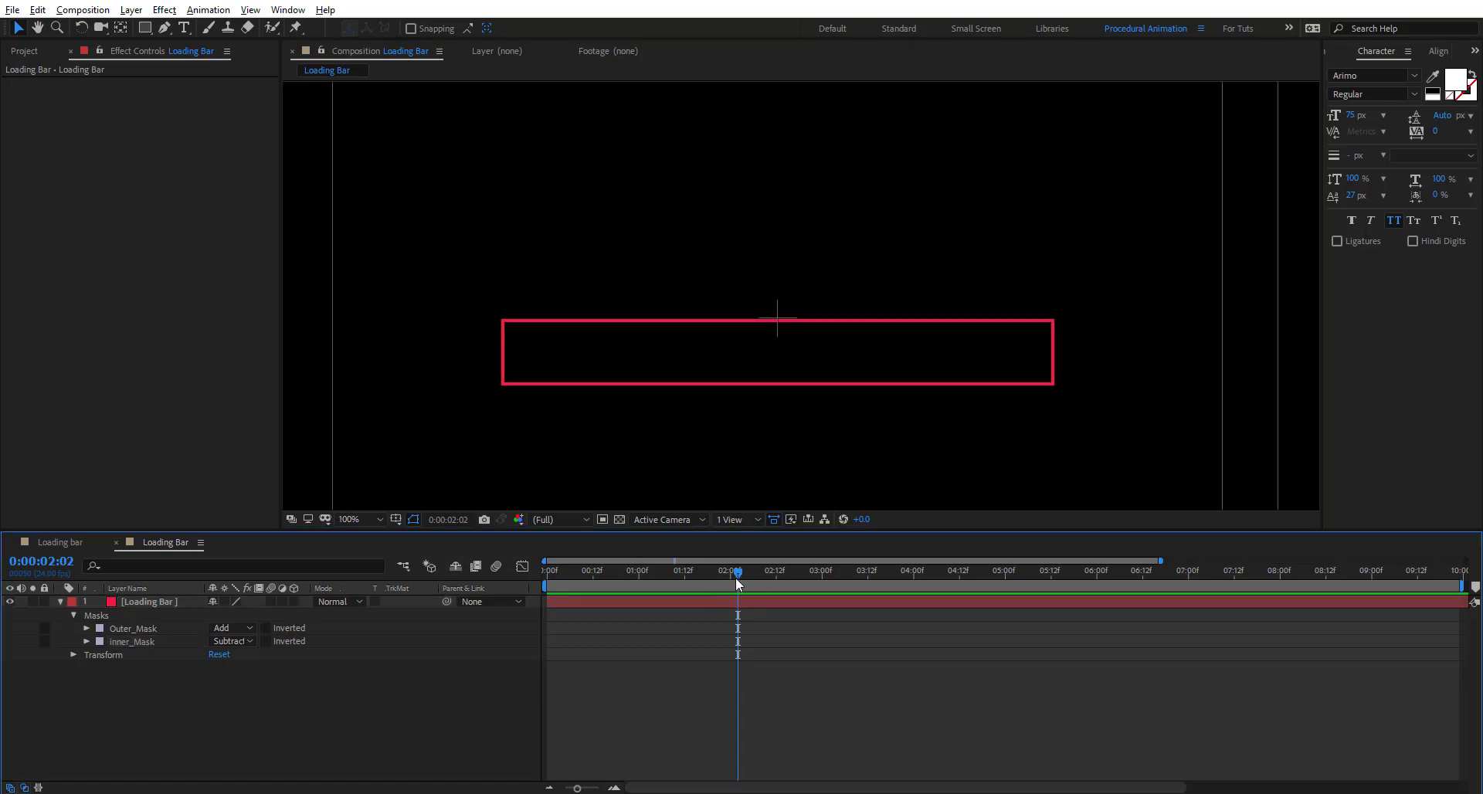
left_click_drag(726, 578, 497, 596)
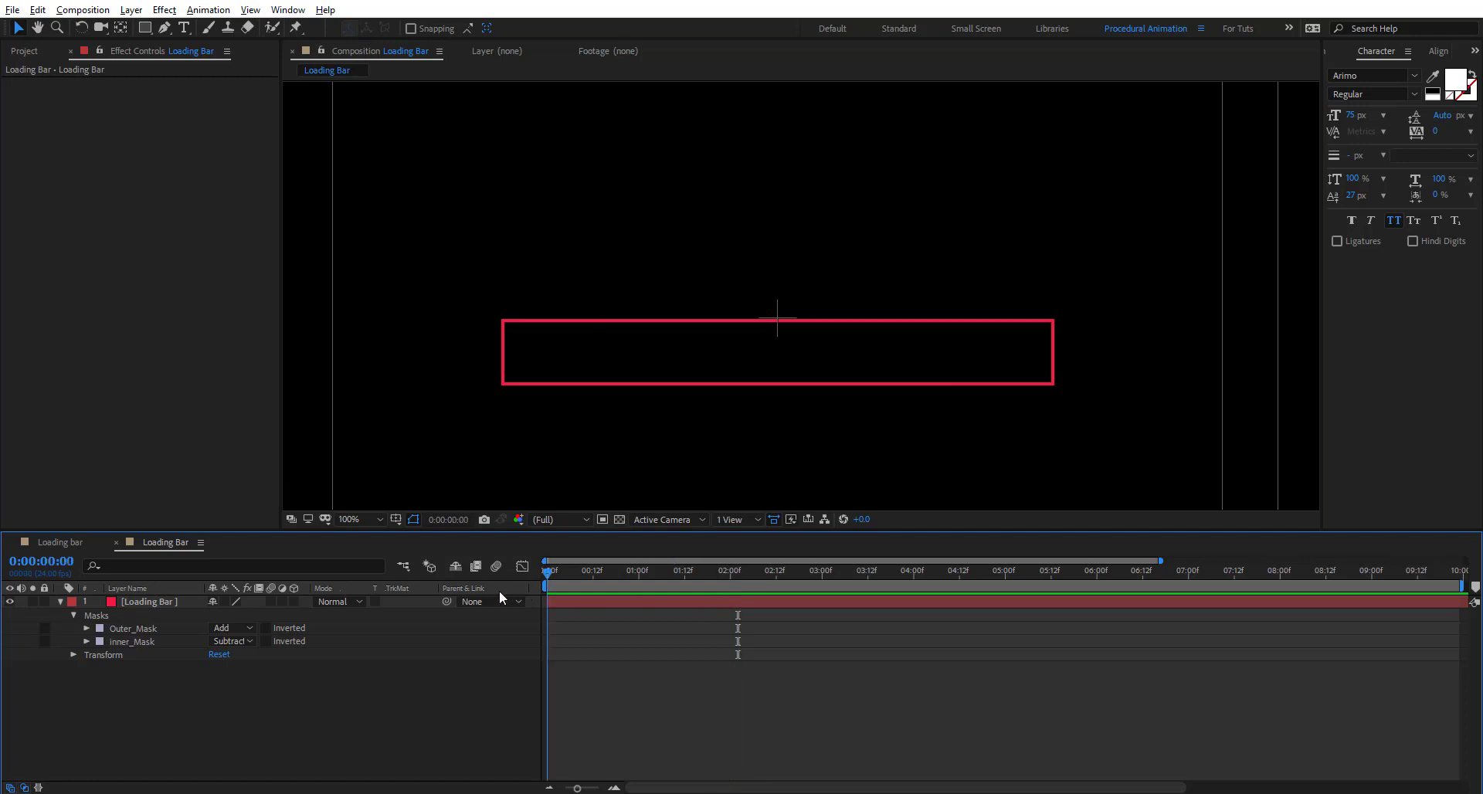
Reveal both Mask Paths with M and keyframe them at 0:00:01:00.
left_click(145, 638)
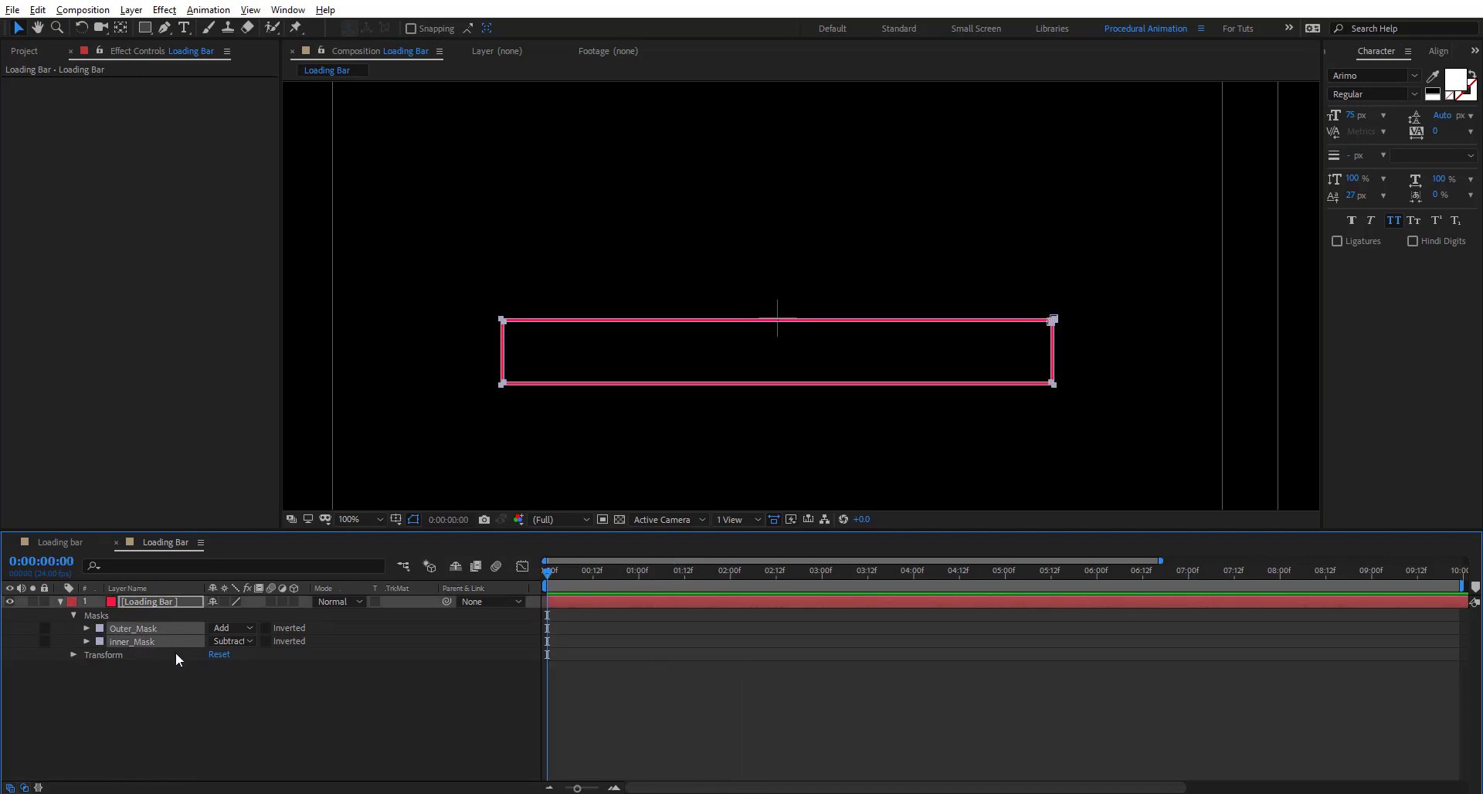
key("m")
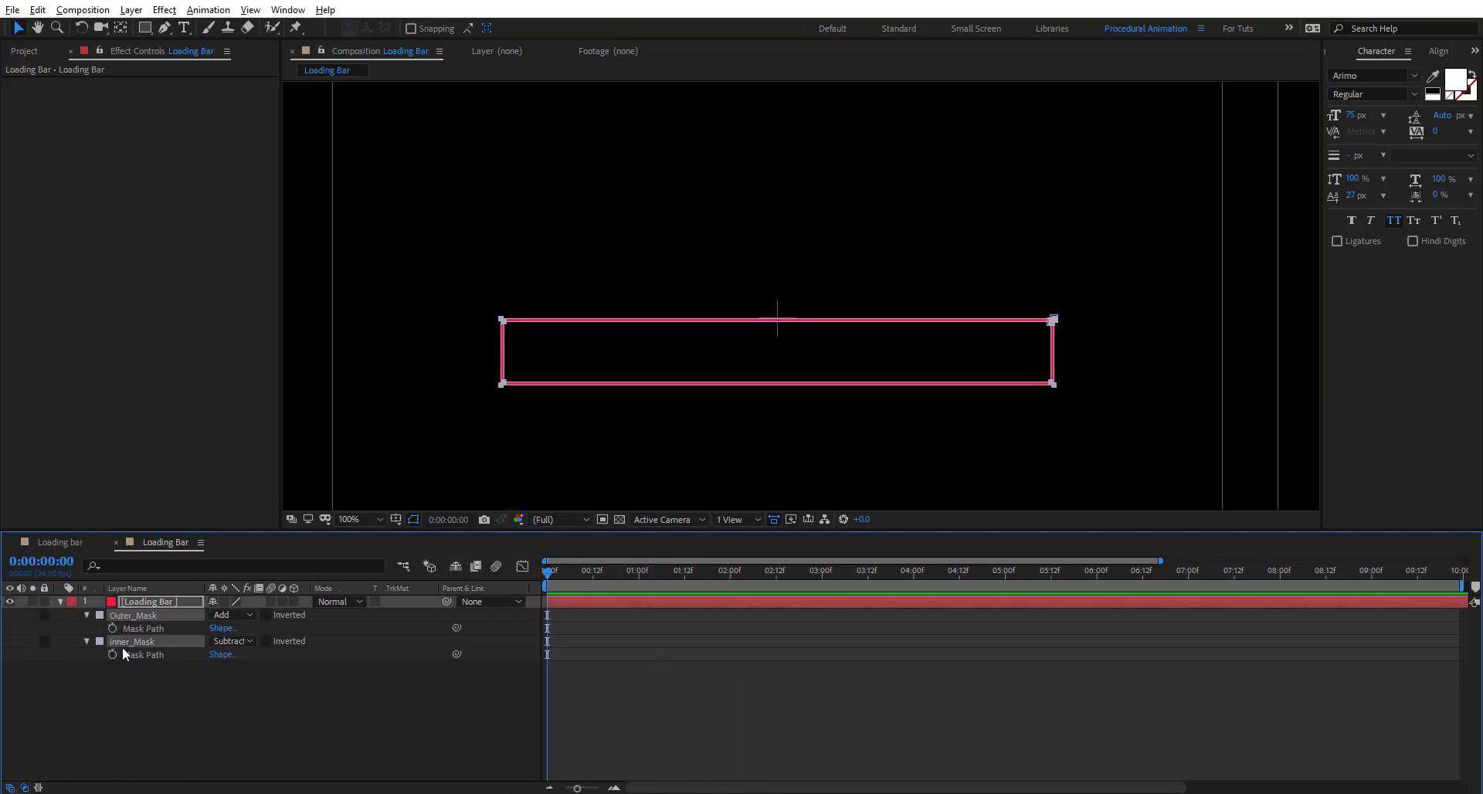
left_click(741, 575)
left_click_drag(577, 789, 565, 789)
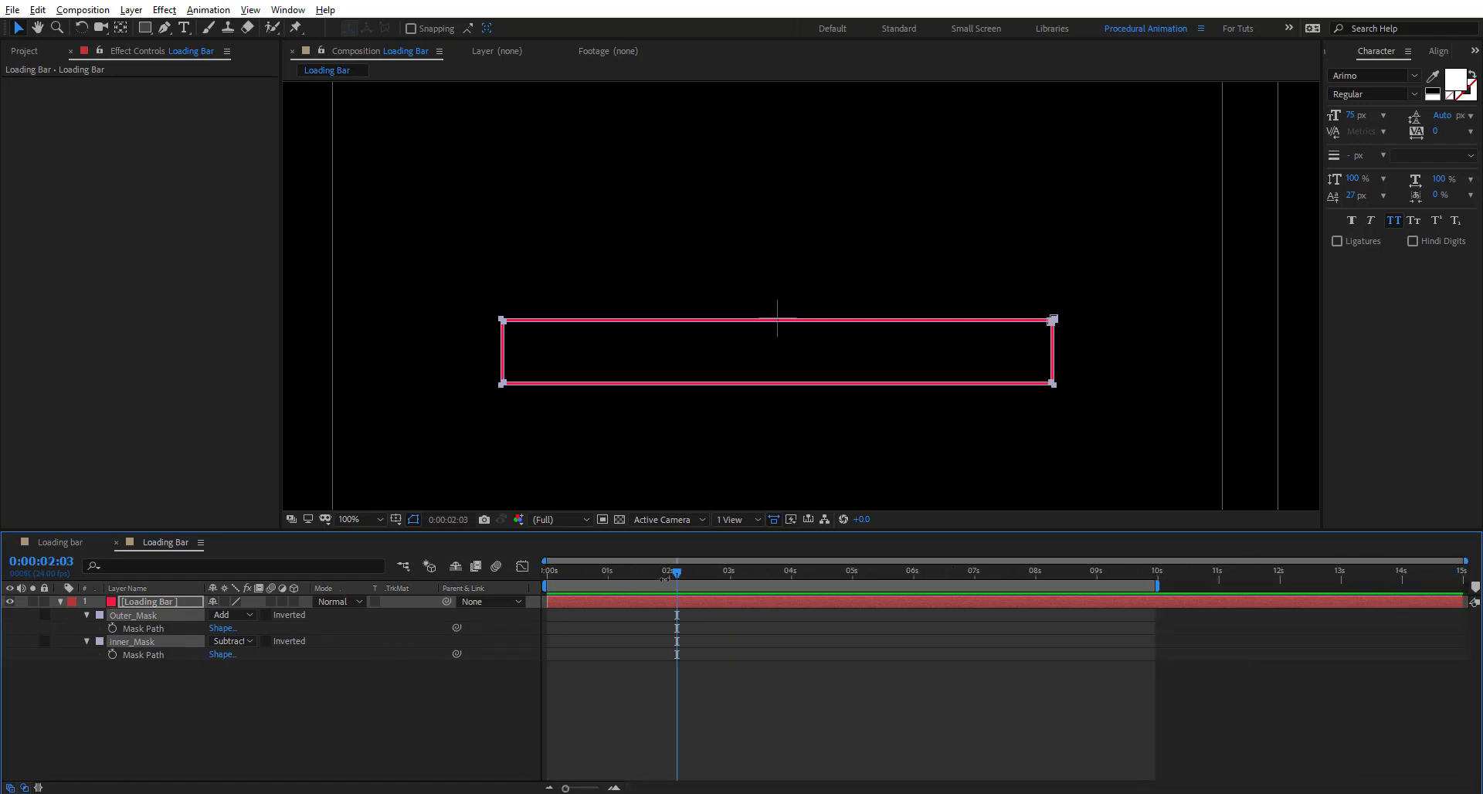
left_click(607, 575)
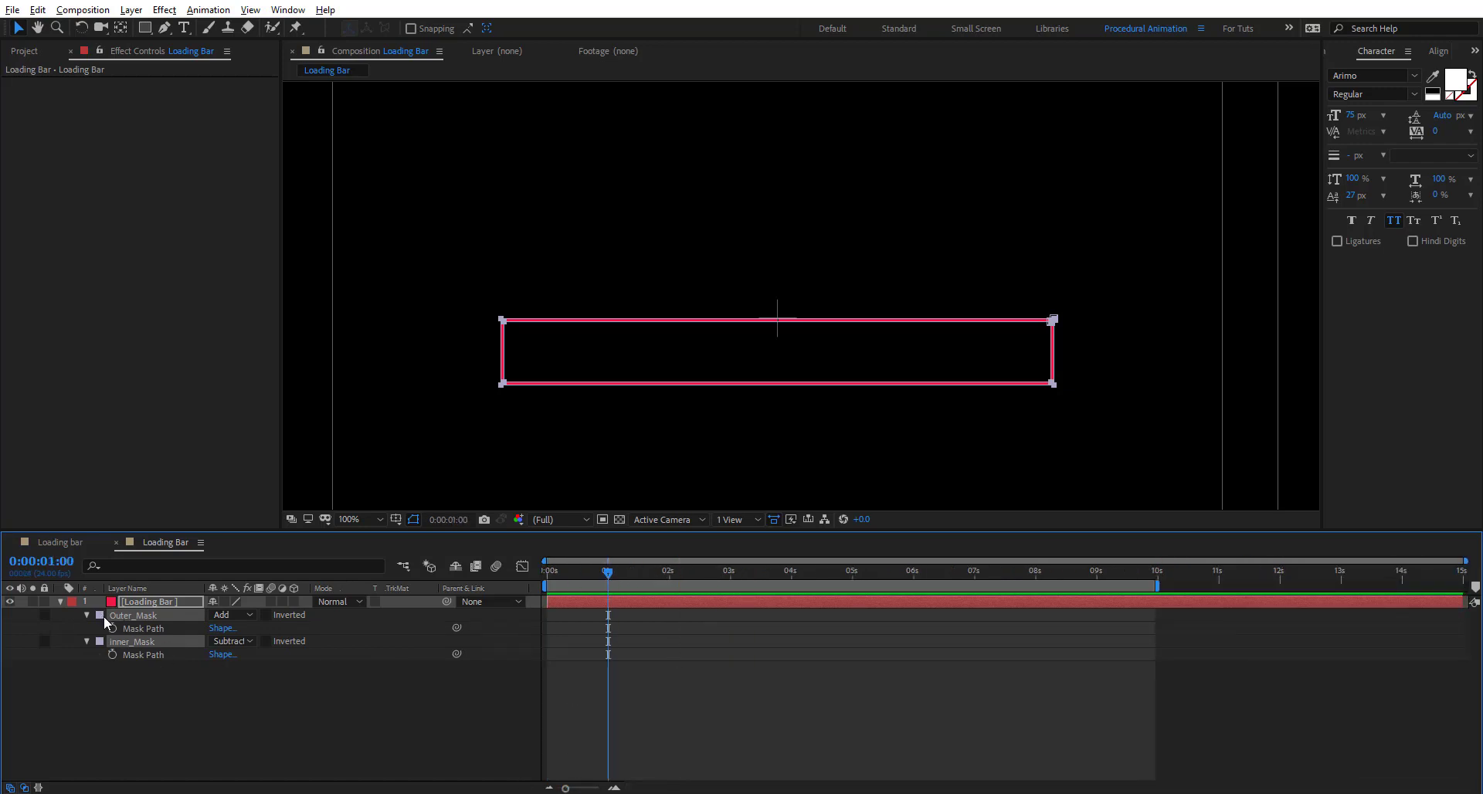
key("alt+shift+m")
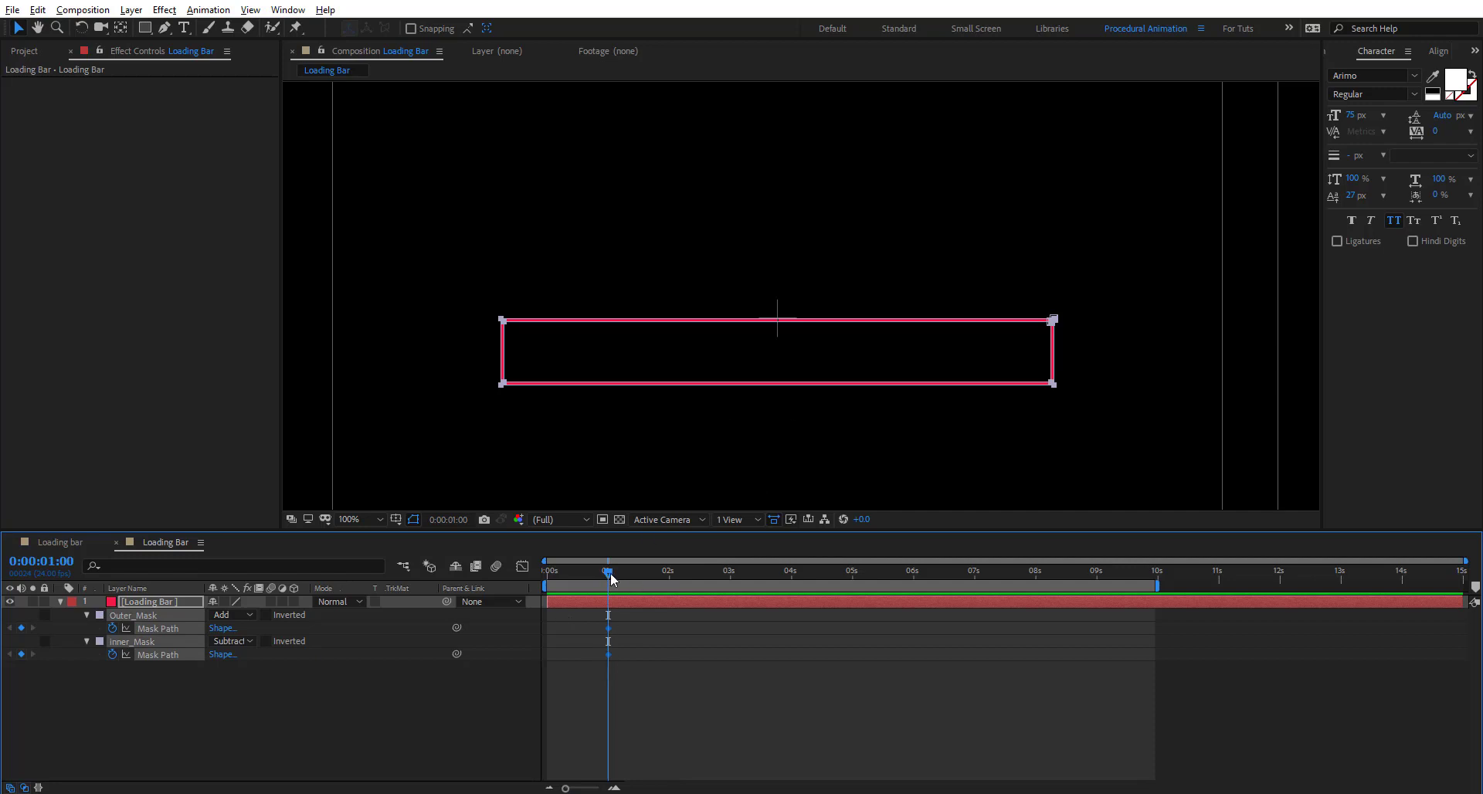
left_click_drag(610, 576, 547, 571)
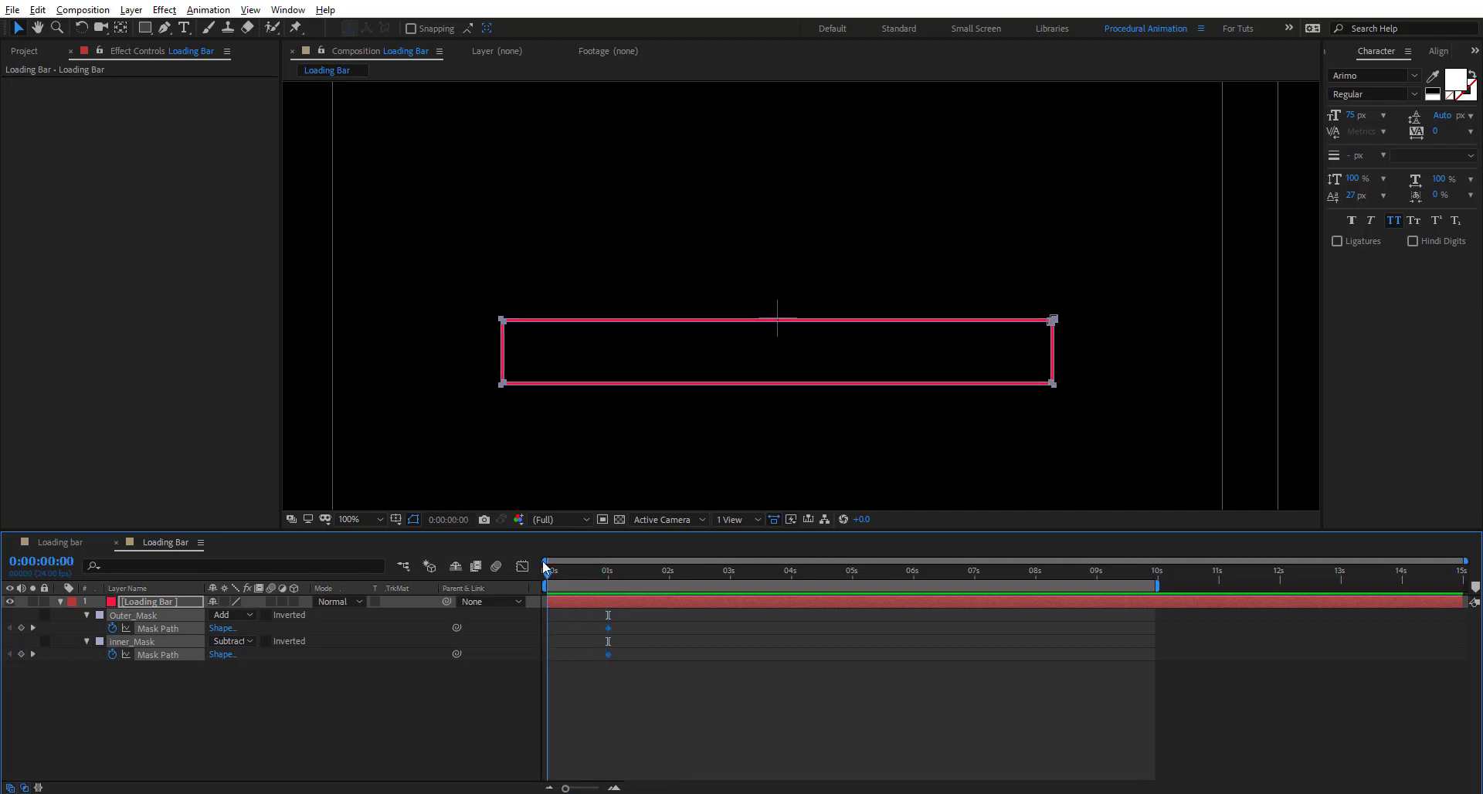
left_click(601, 720)
left_click(179, 629)
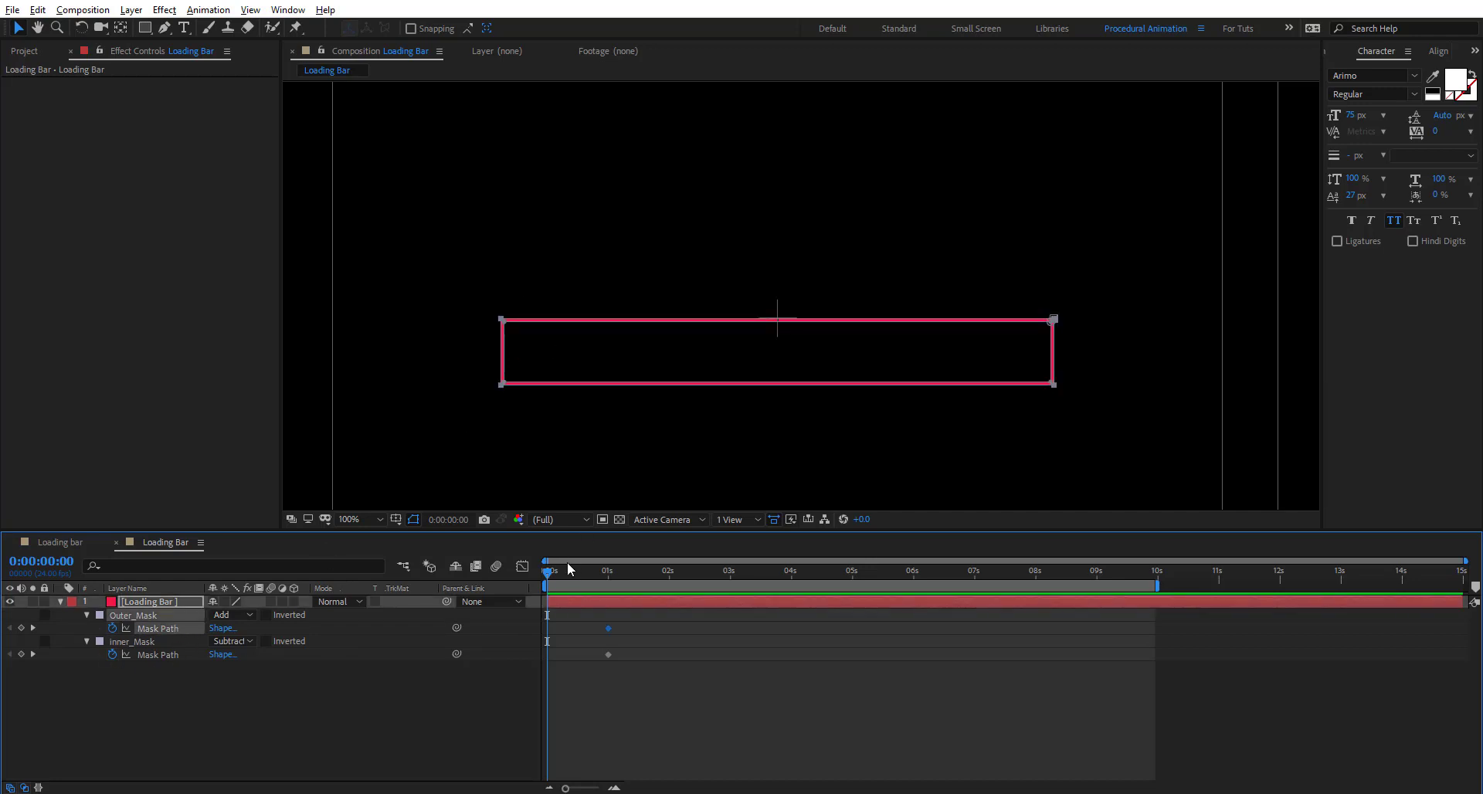
Squash Outer_Mask to a centre line at 0 seconds so it grows outward.
double_click(501, 320)
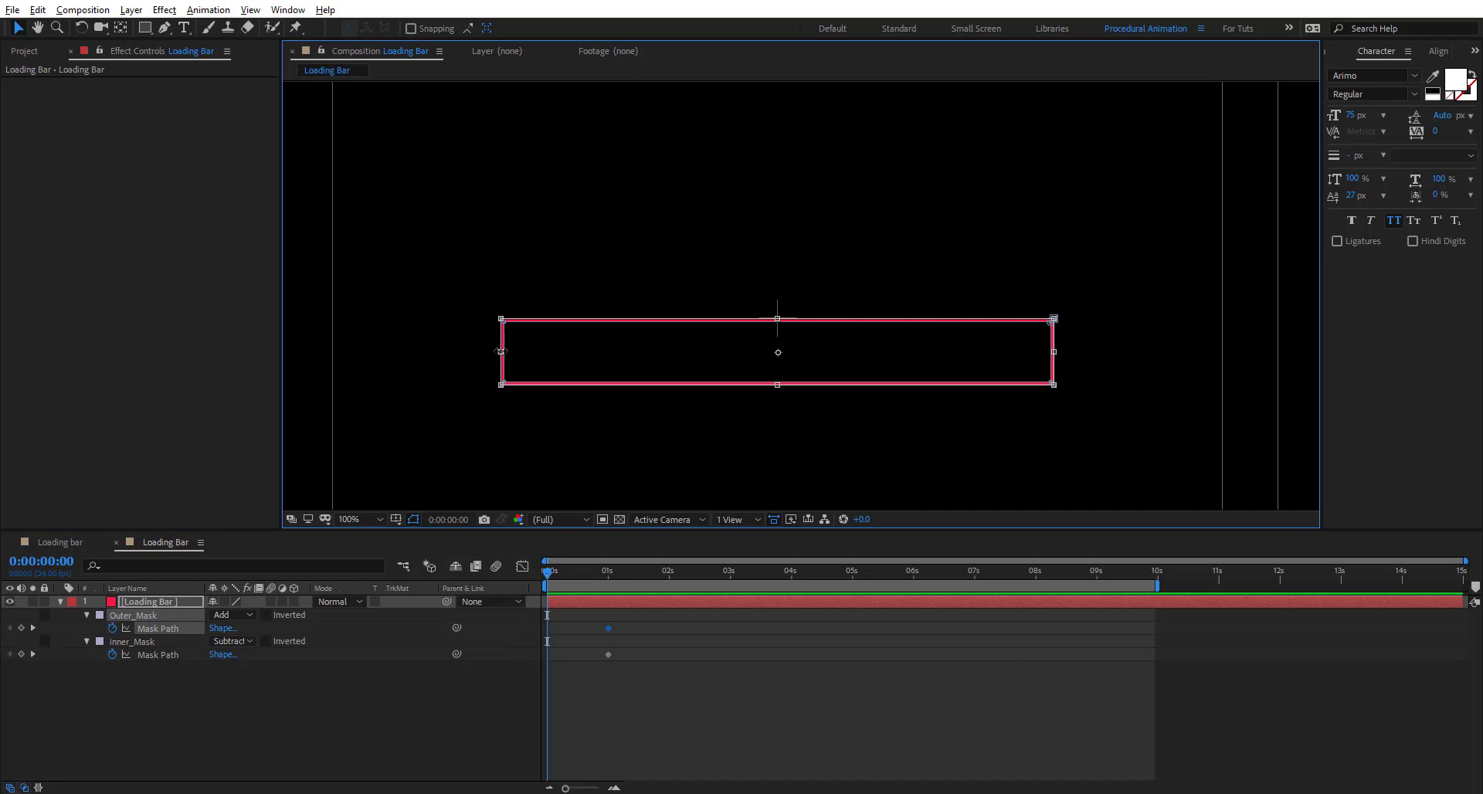
left_click_drag(501, 351, 779, 357)
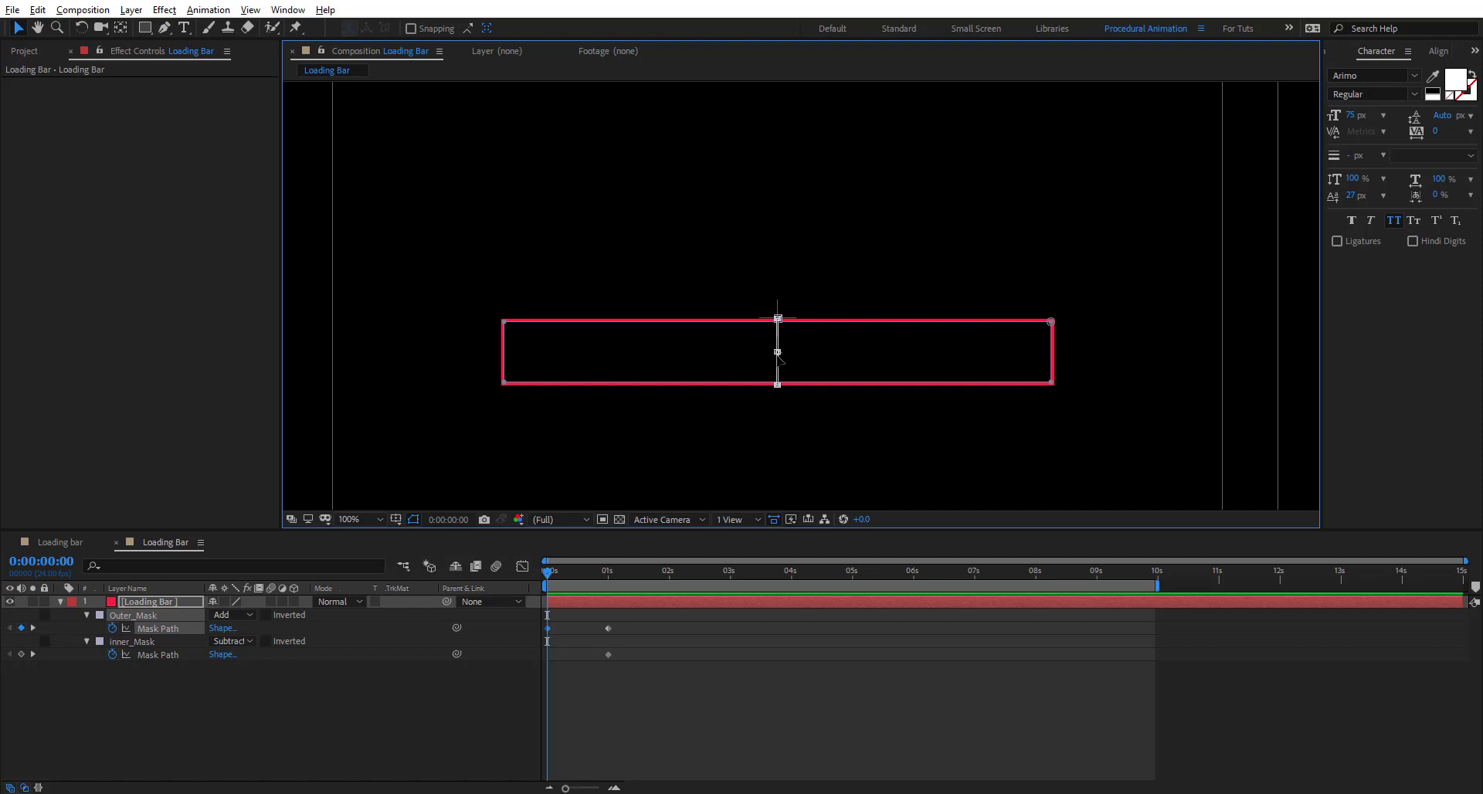
scroll(778, 357, "up", 6)
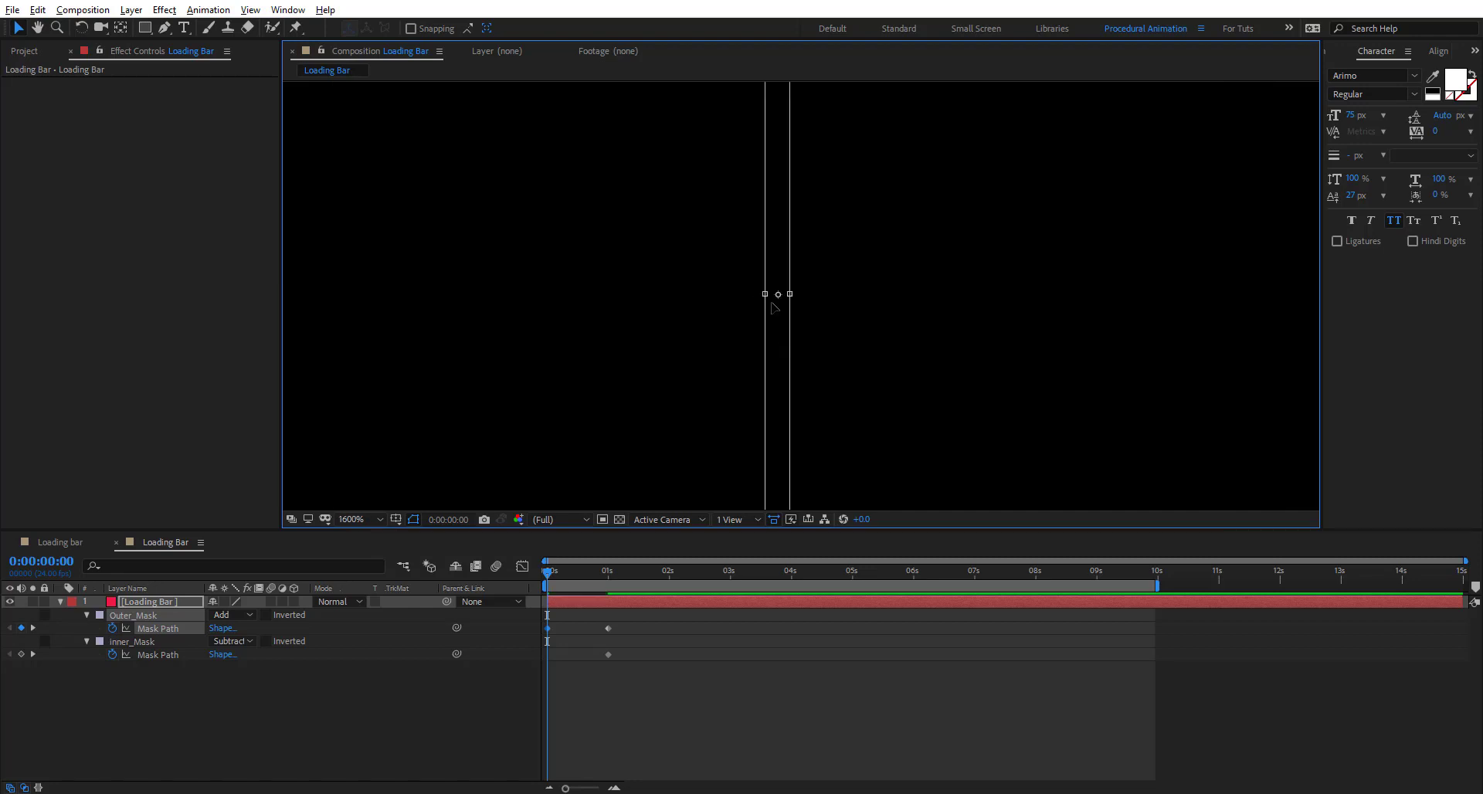
left_click_drag(765, 293, 777, 302)
scroll(777, 303, "down", 8)
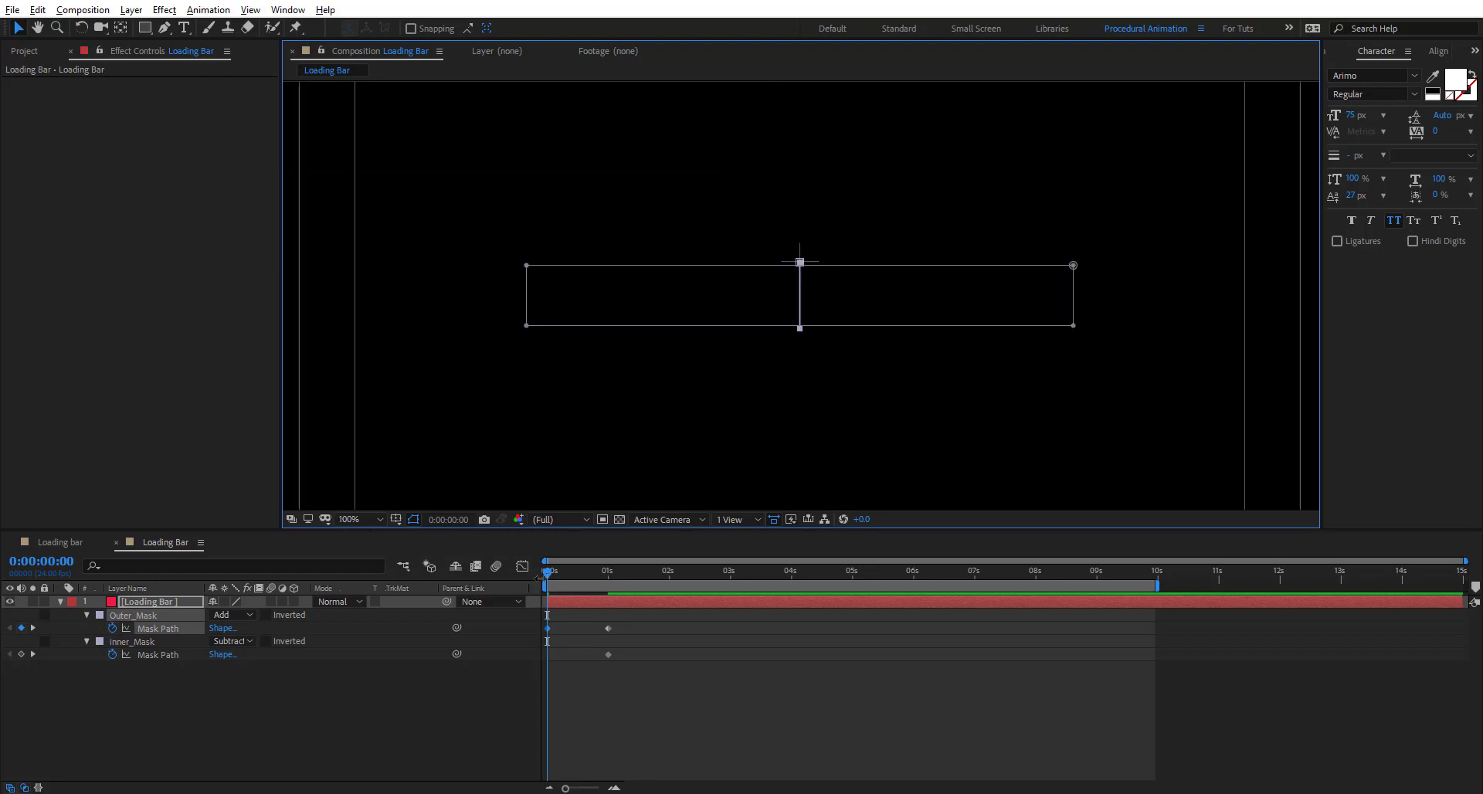
mouse_move(548, 572)
left_mouse_down()
mouse_move(610, 580)
mouse_move(543, 585)
left_mouse_up()
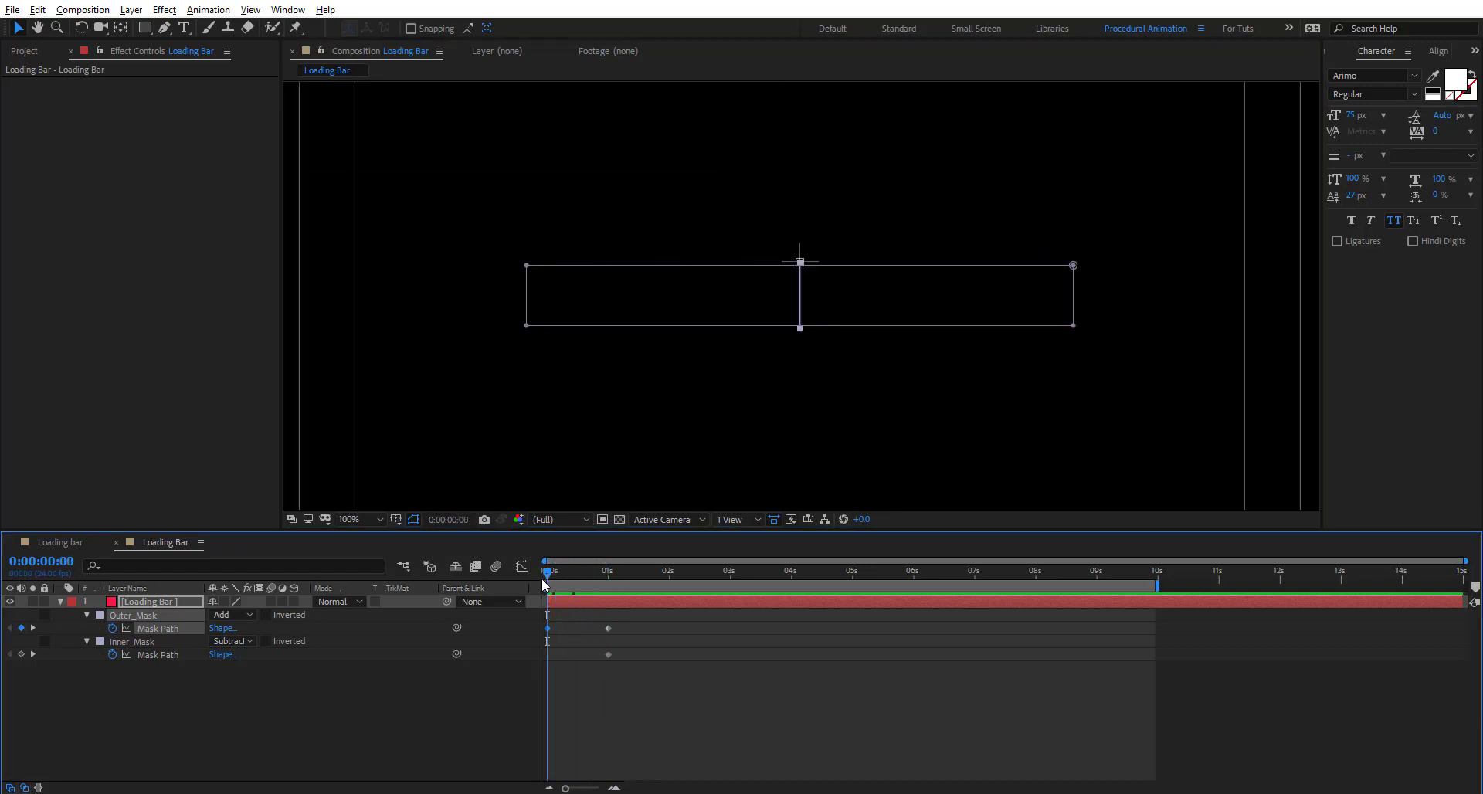
Collapse inner_Mask to the centre line and delay its first keyframe a few frames.
left_click(532, 276)
key("period")
left_click_drag(517, 292, 536, 298)
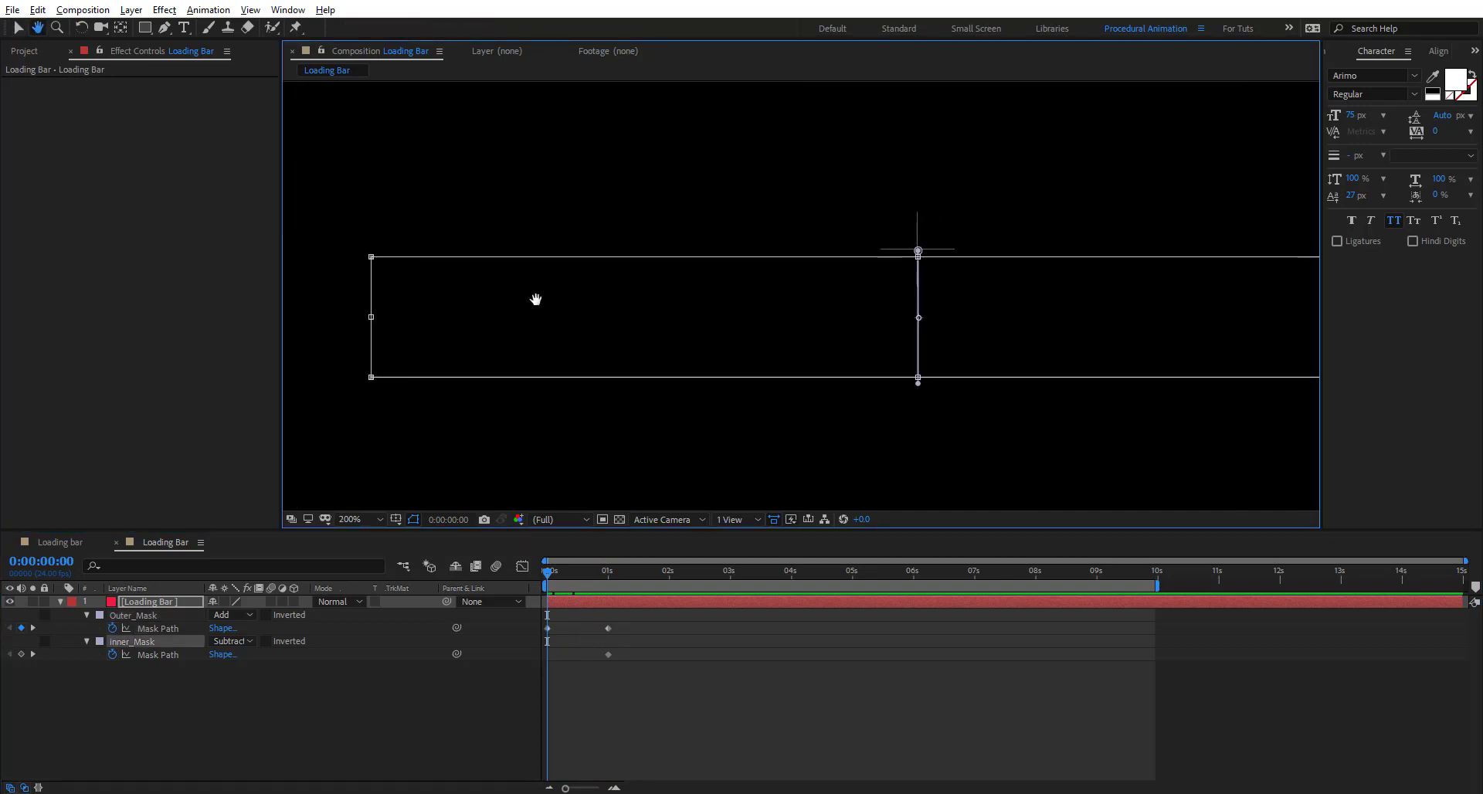
left_click_drag(371, 316, 921, 328)
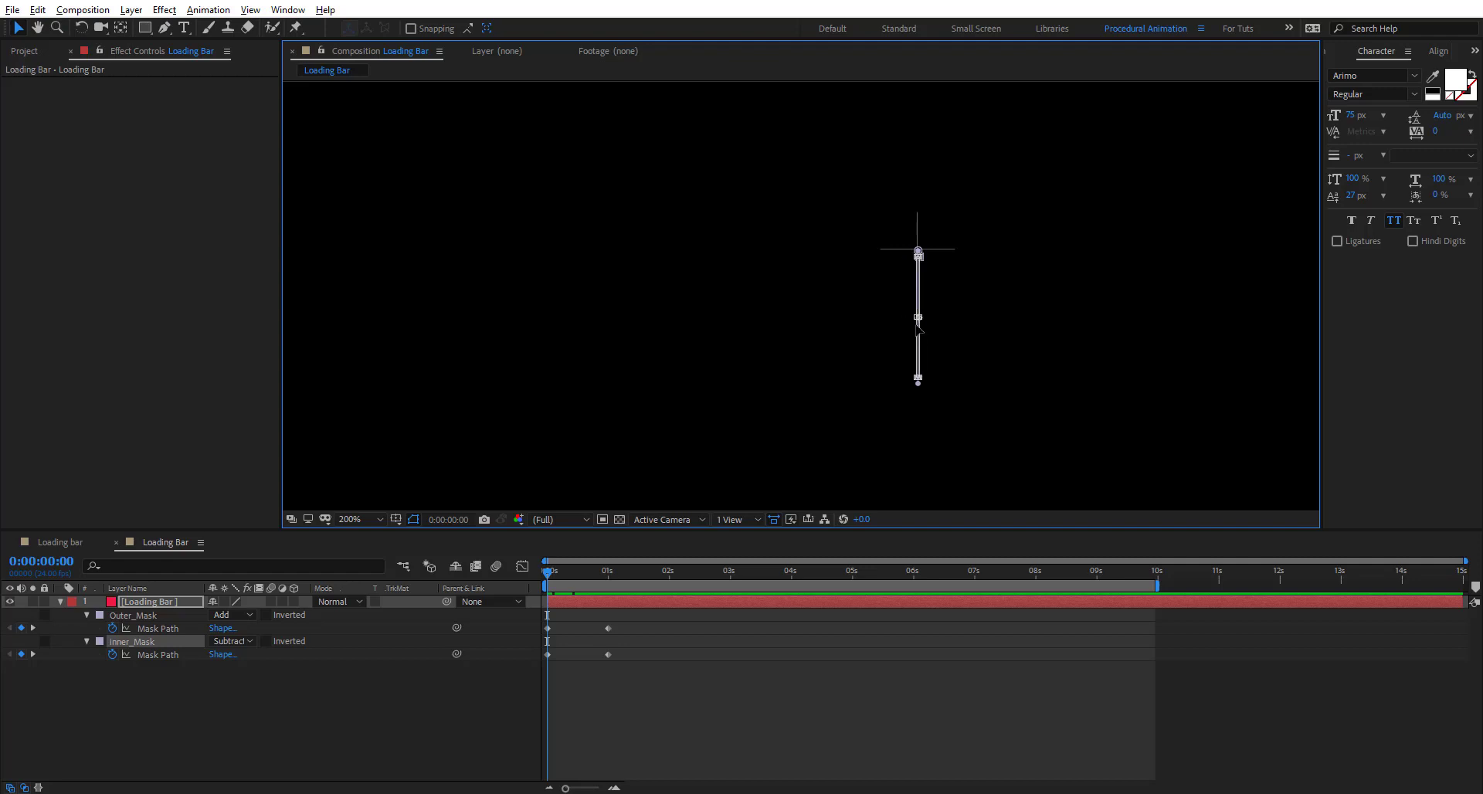
scroll(915, 324, "up", 3)
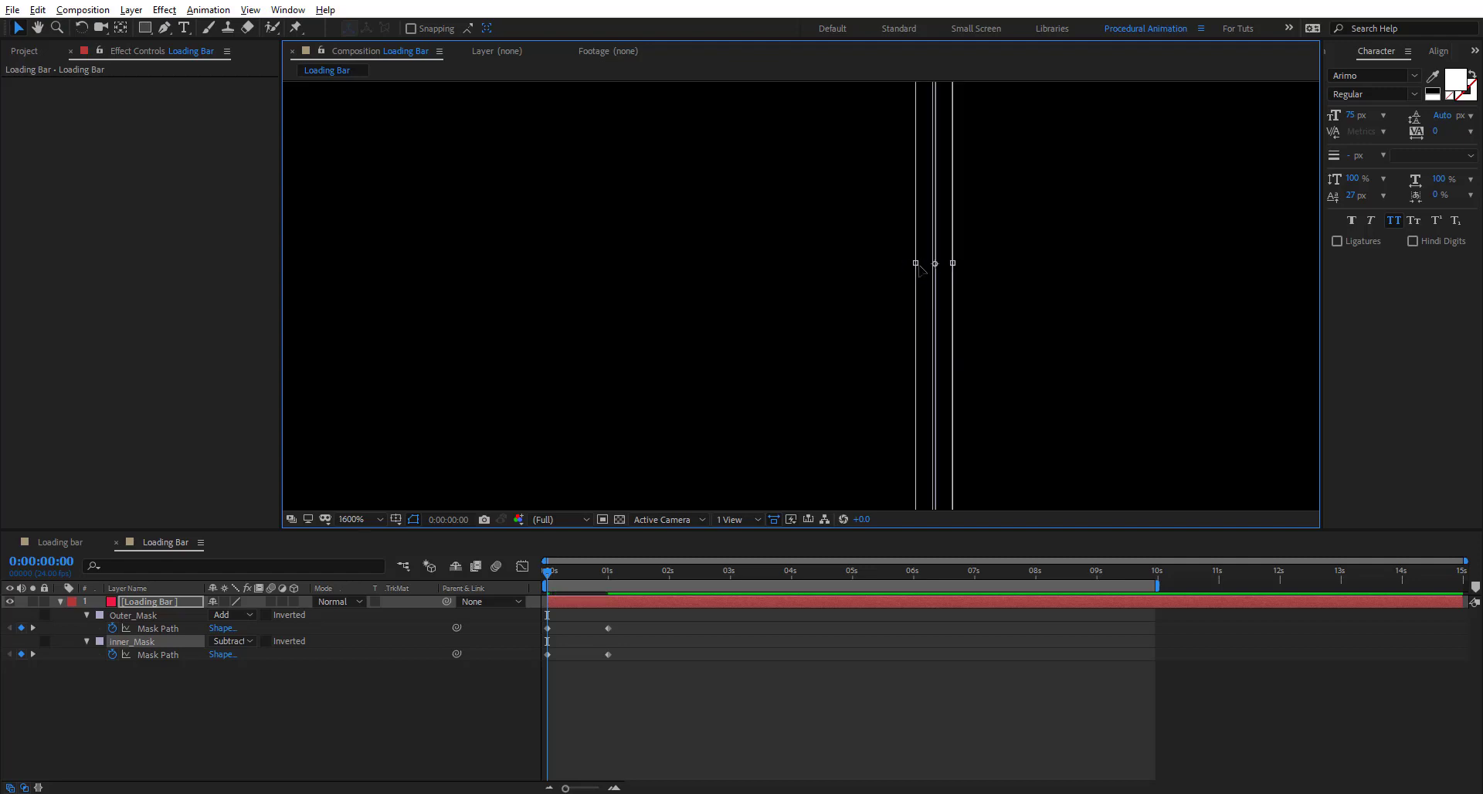
left_click_drag(914, 264, 933, 263)
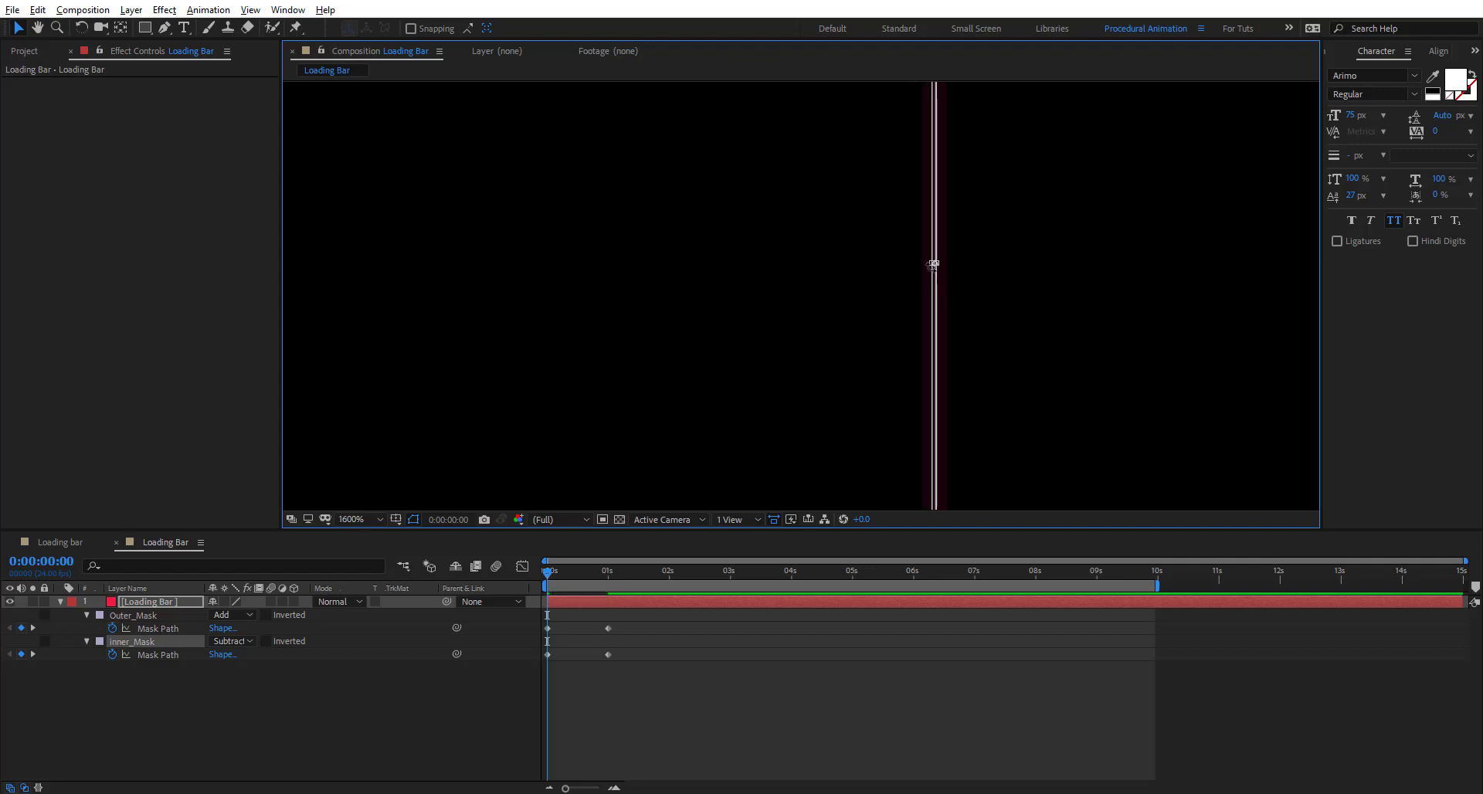
scroll(853, 333, "down", 1)
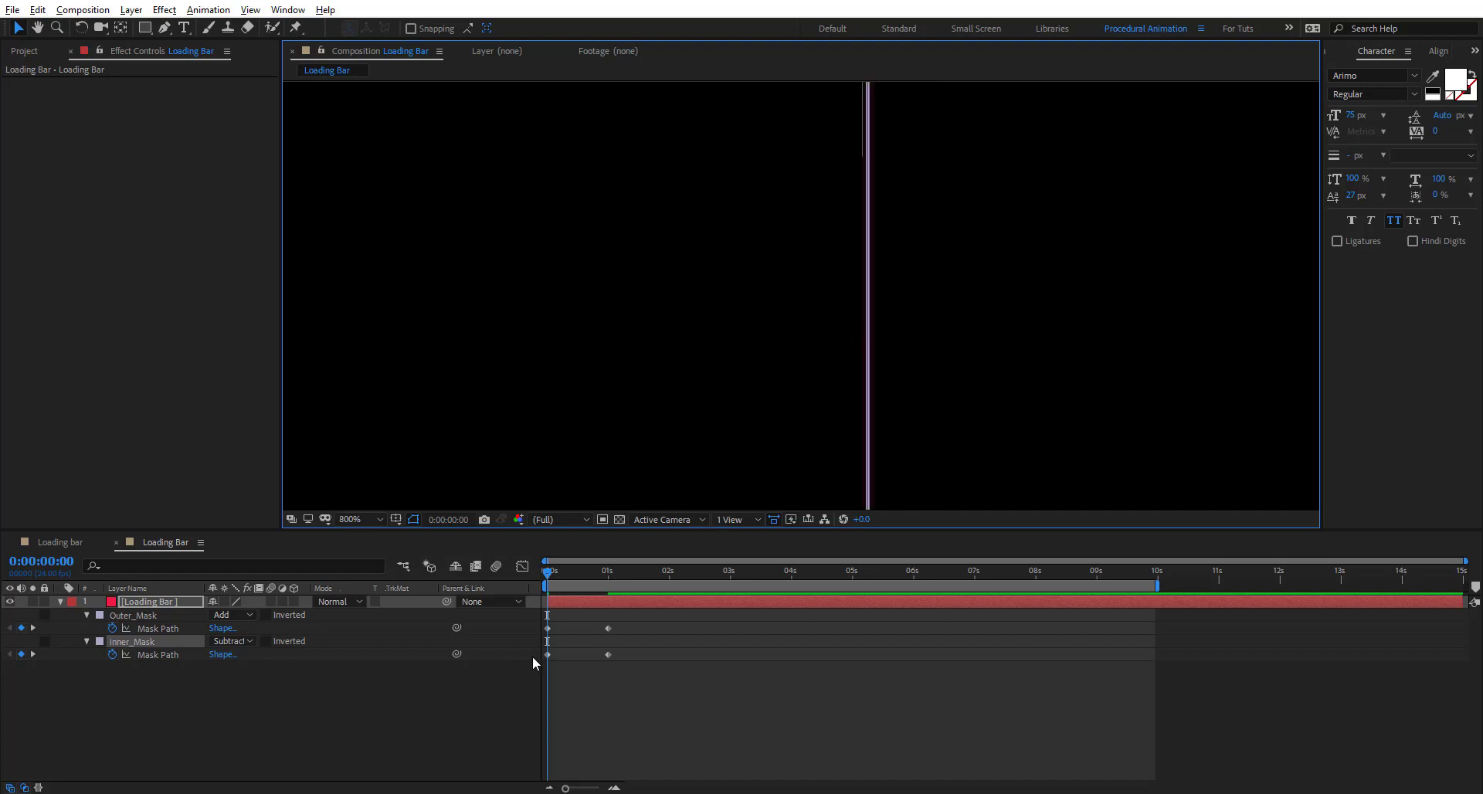
left_click_drag(549, 655, 573, 655)
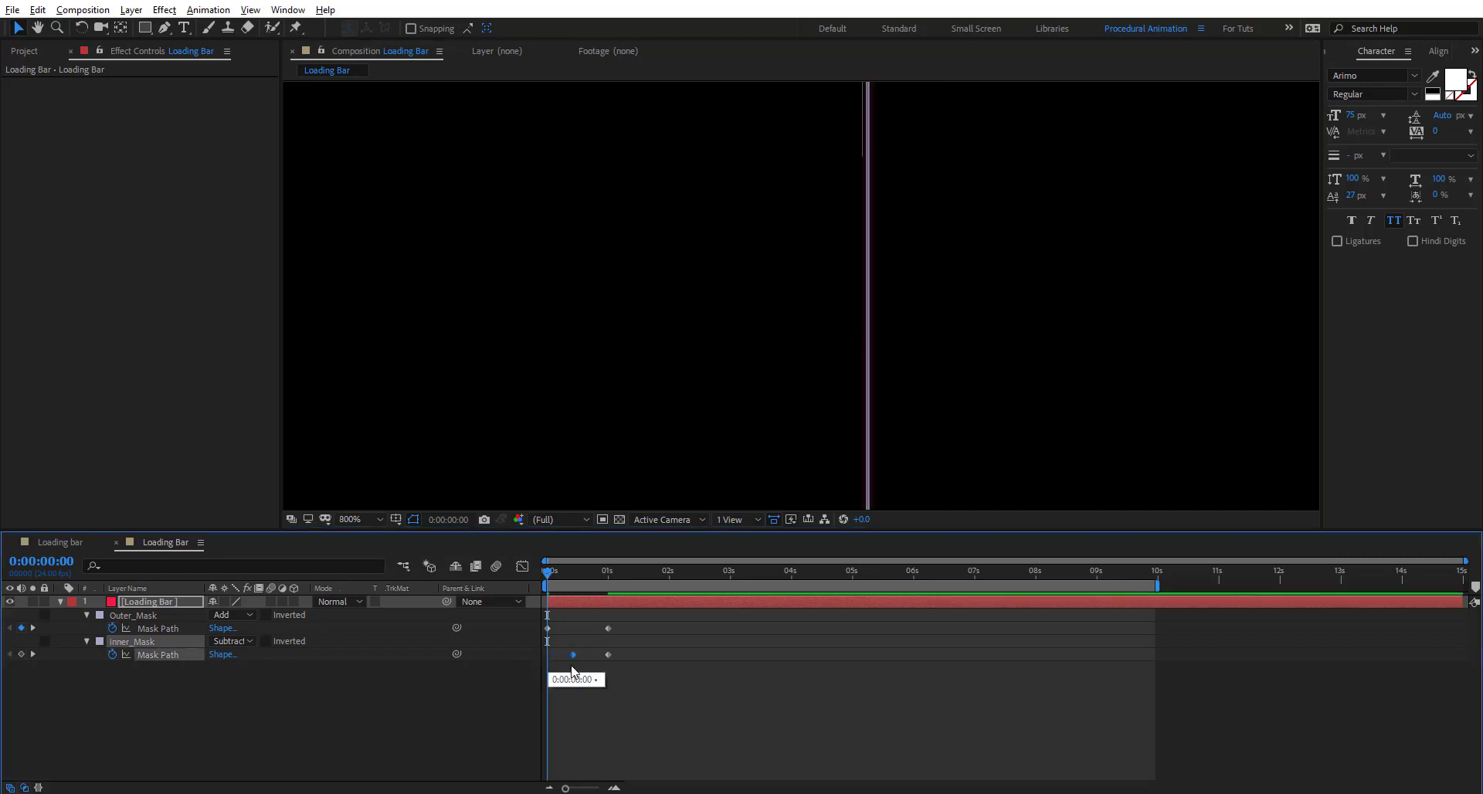
scroll(758, 300, "down", 2)
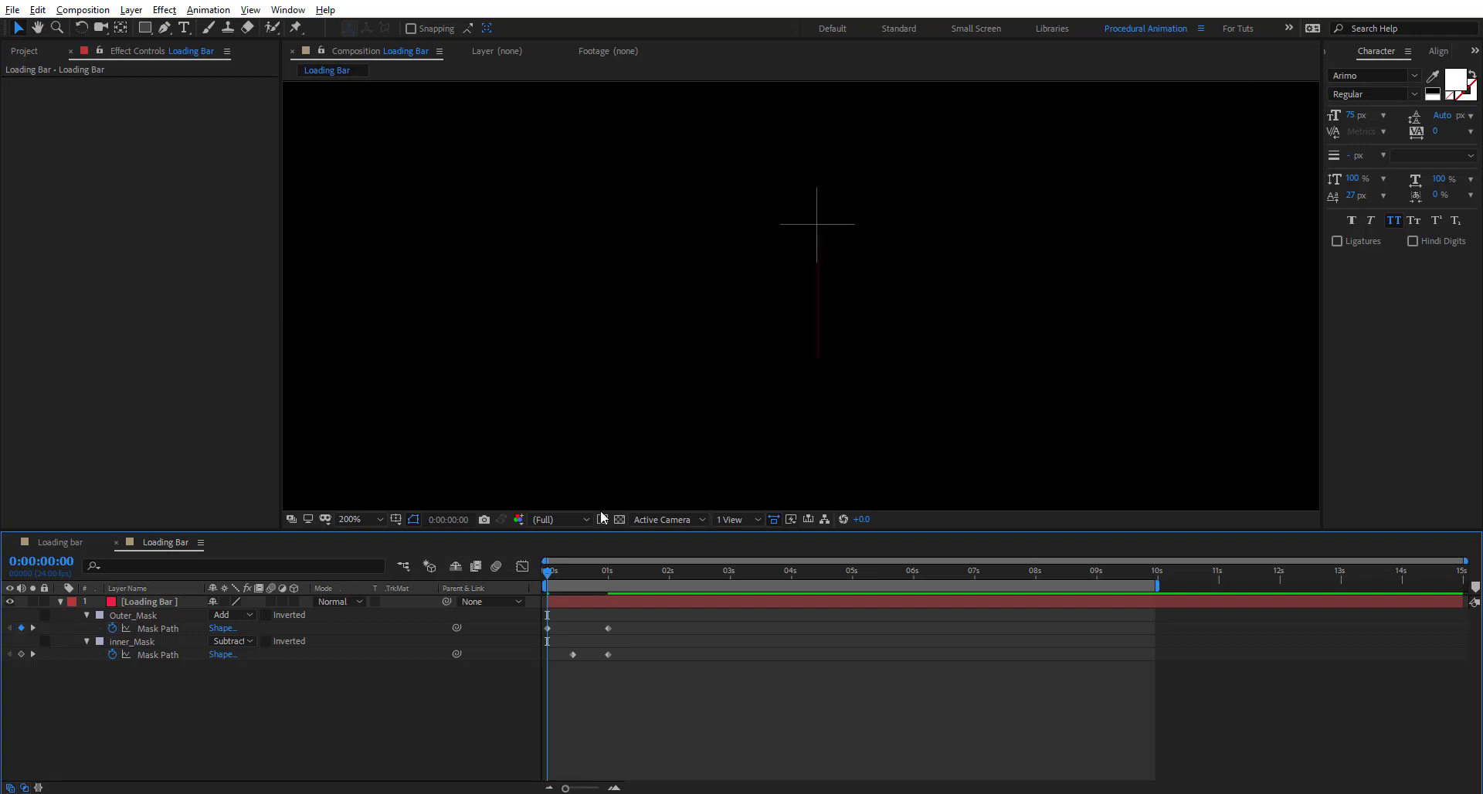
left_click_drag(549, 580, 523, 697)
scroll(737, 395, "down", 1)
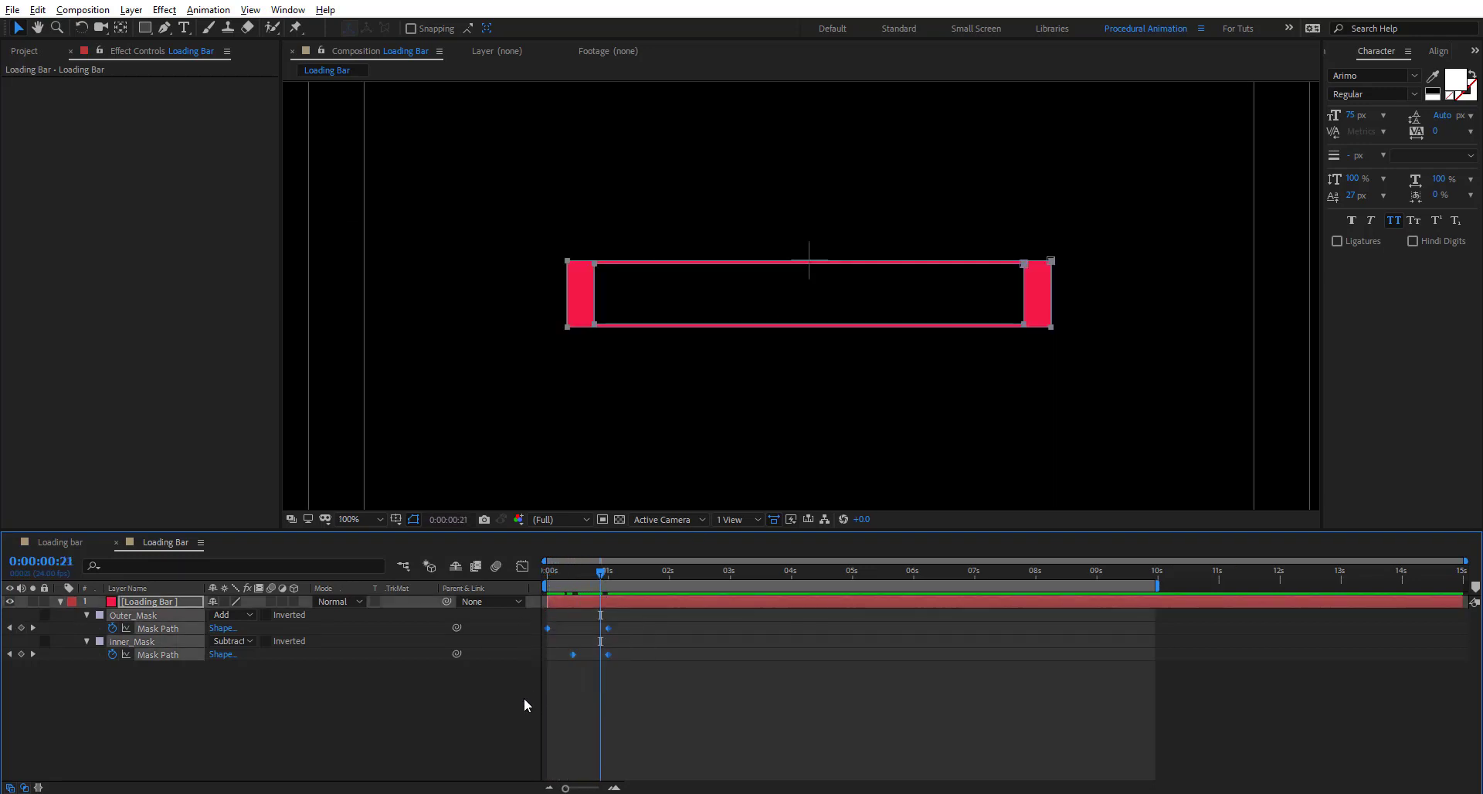
Apply Easy Ease (F9) to all mask path keyframes and refine their speed curves.
key("F9")
left_click(669, 672)
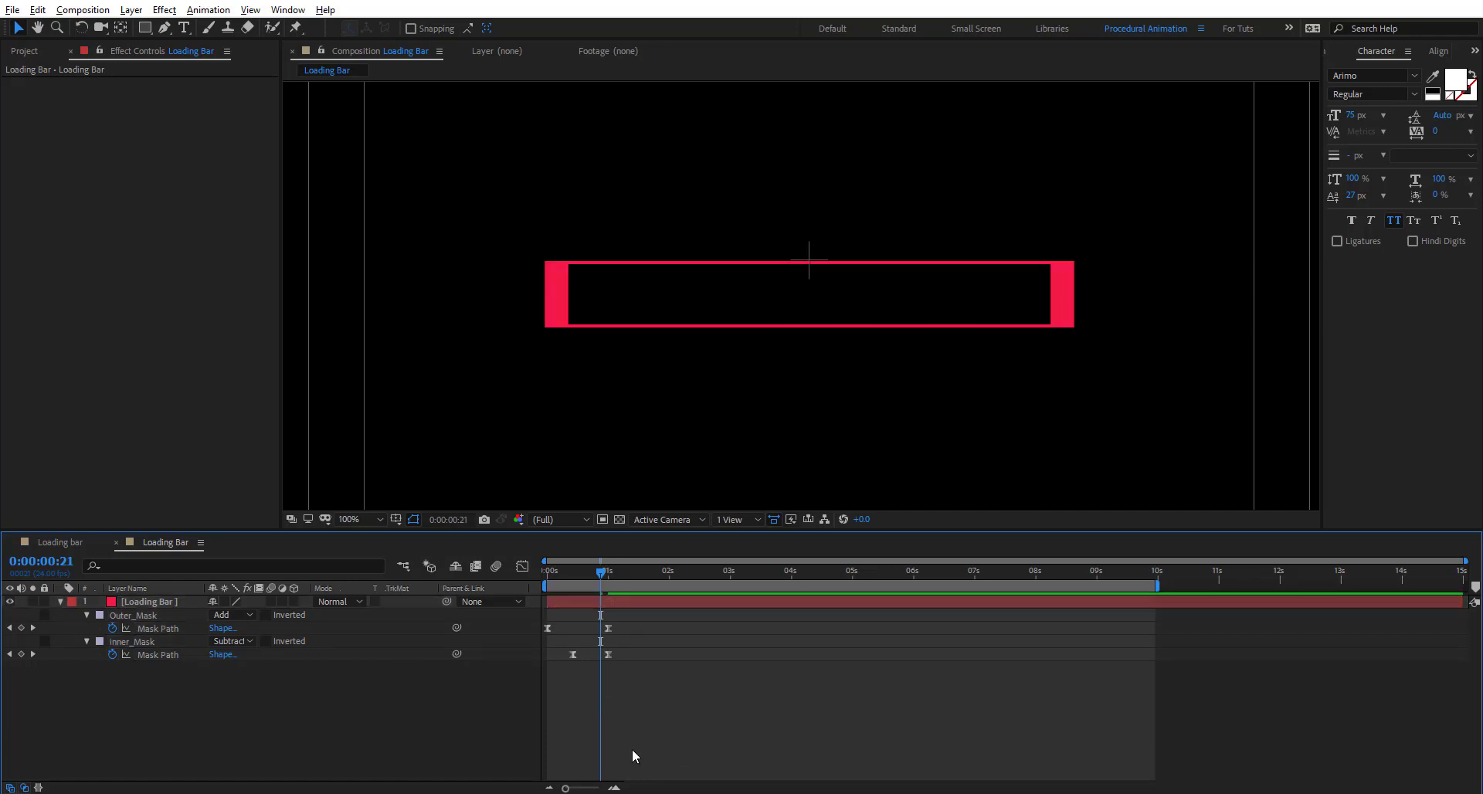
left_click_drag(600, 572, 501, 695)
key("space")
left_click(522, 567)
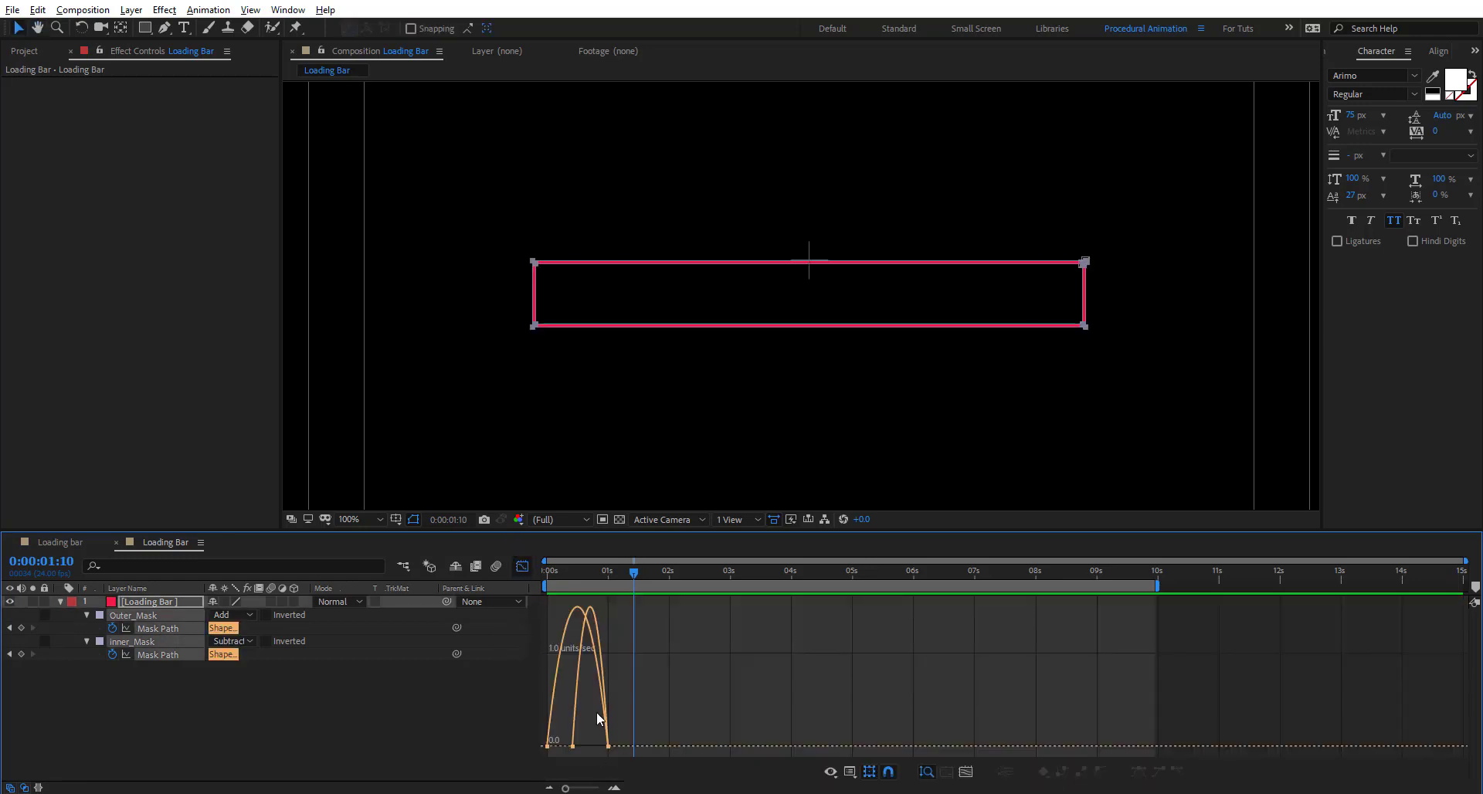
left_click(585, 744)
key("F9")
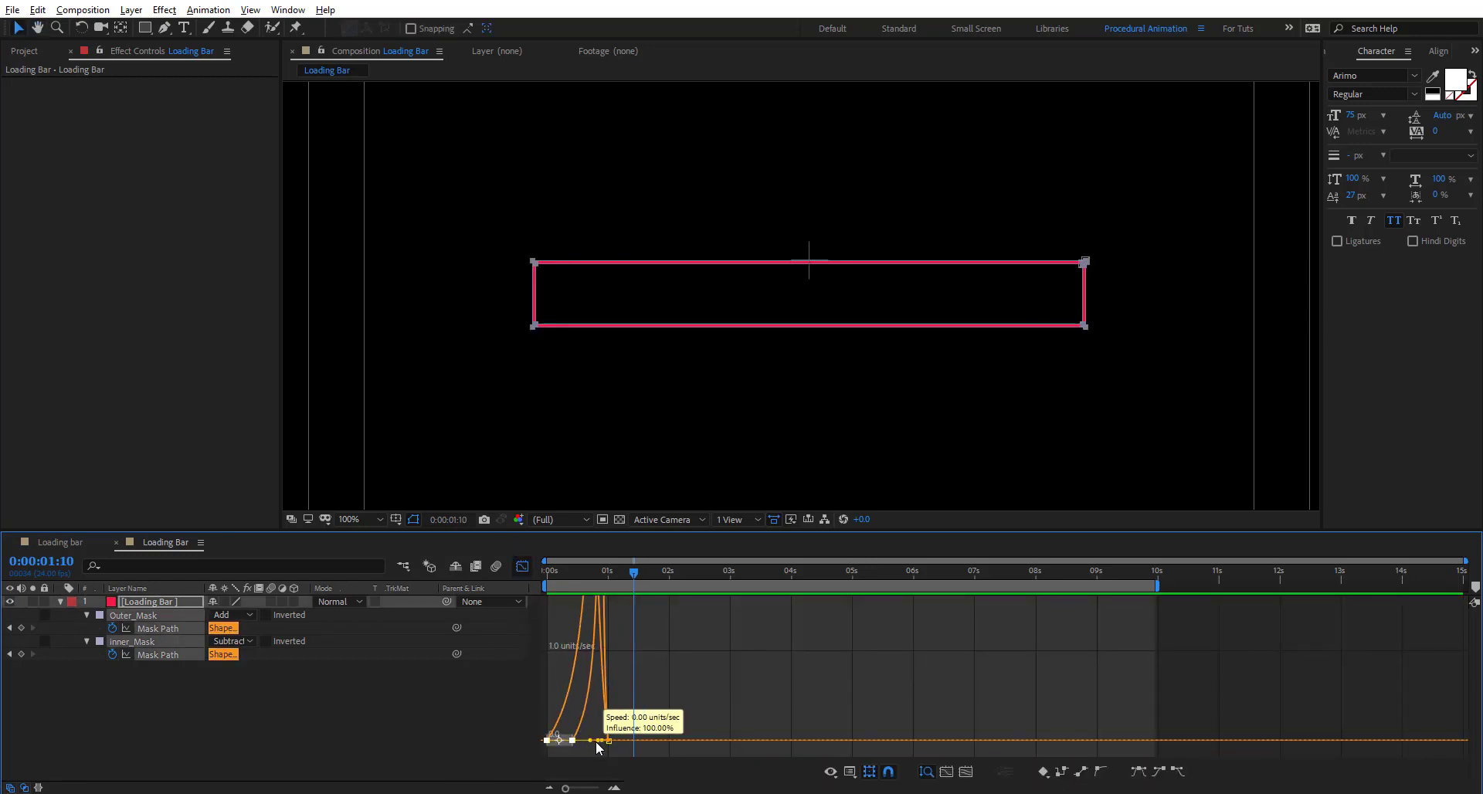
left_click(522, 566)
End the work area at 1:10 and preview the growing outline.
key("n")
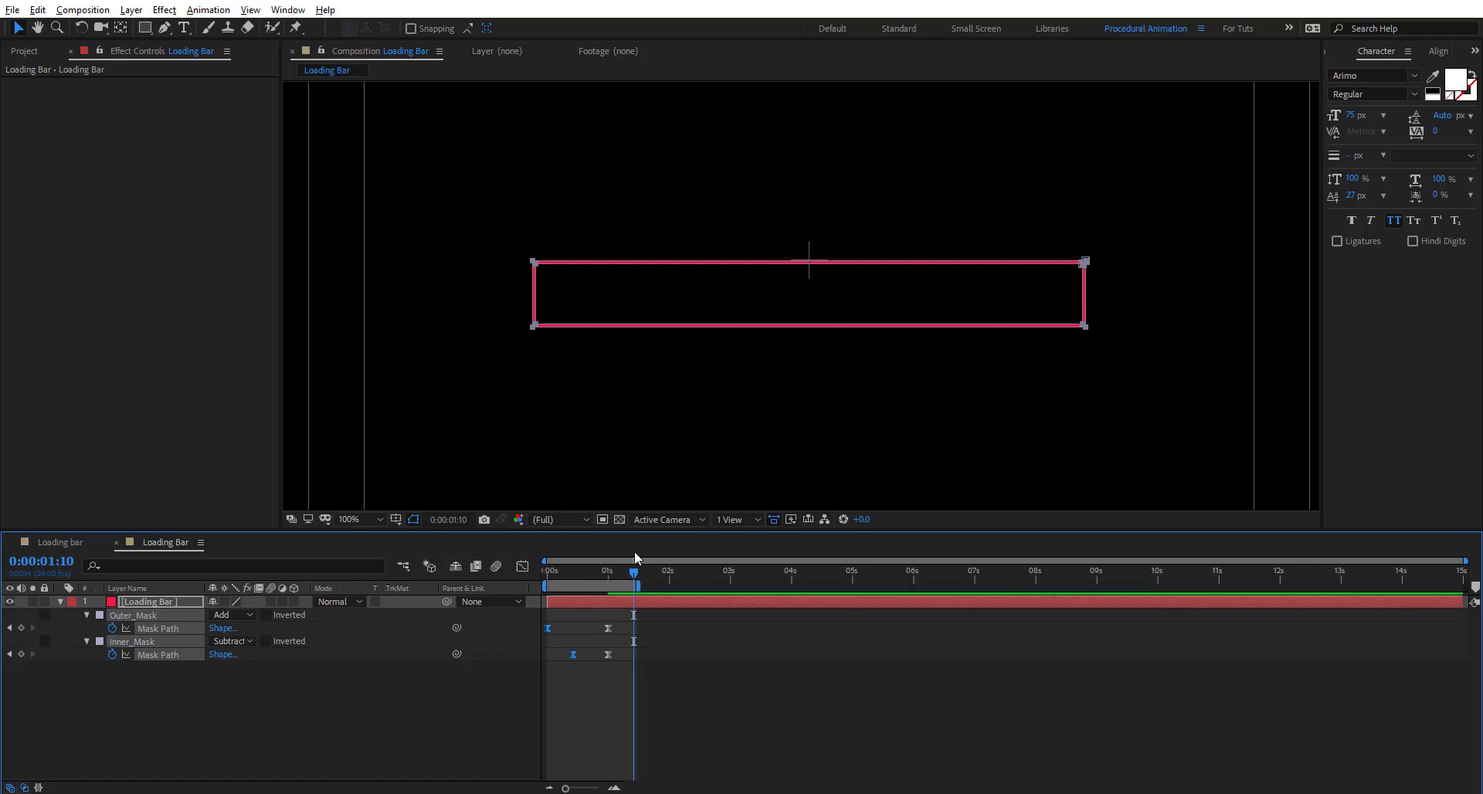
key("space")
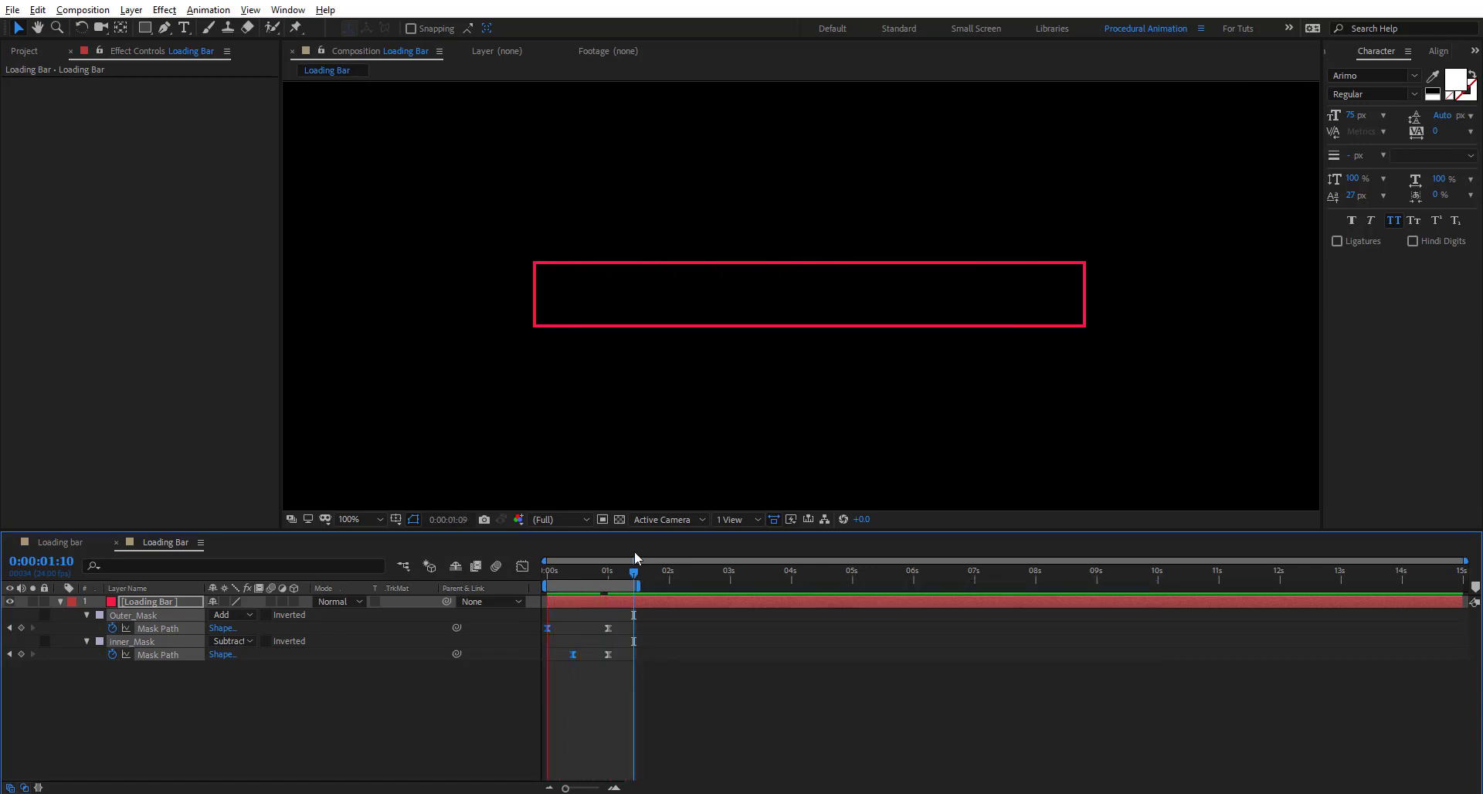
key("space")
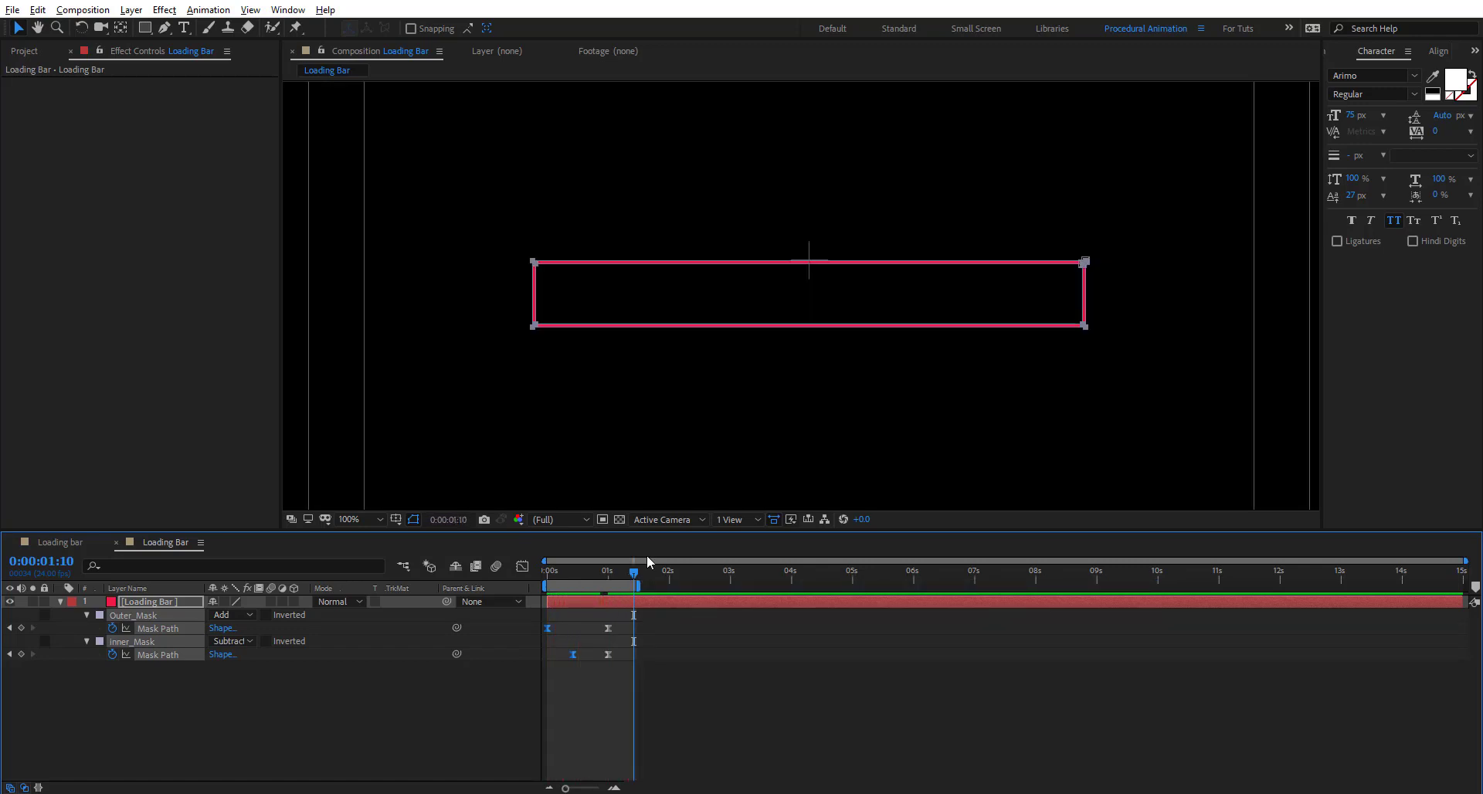
left_click_drag(624, 585, 601, 678)
left_click(667, 655)
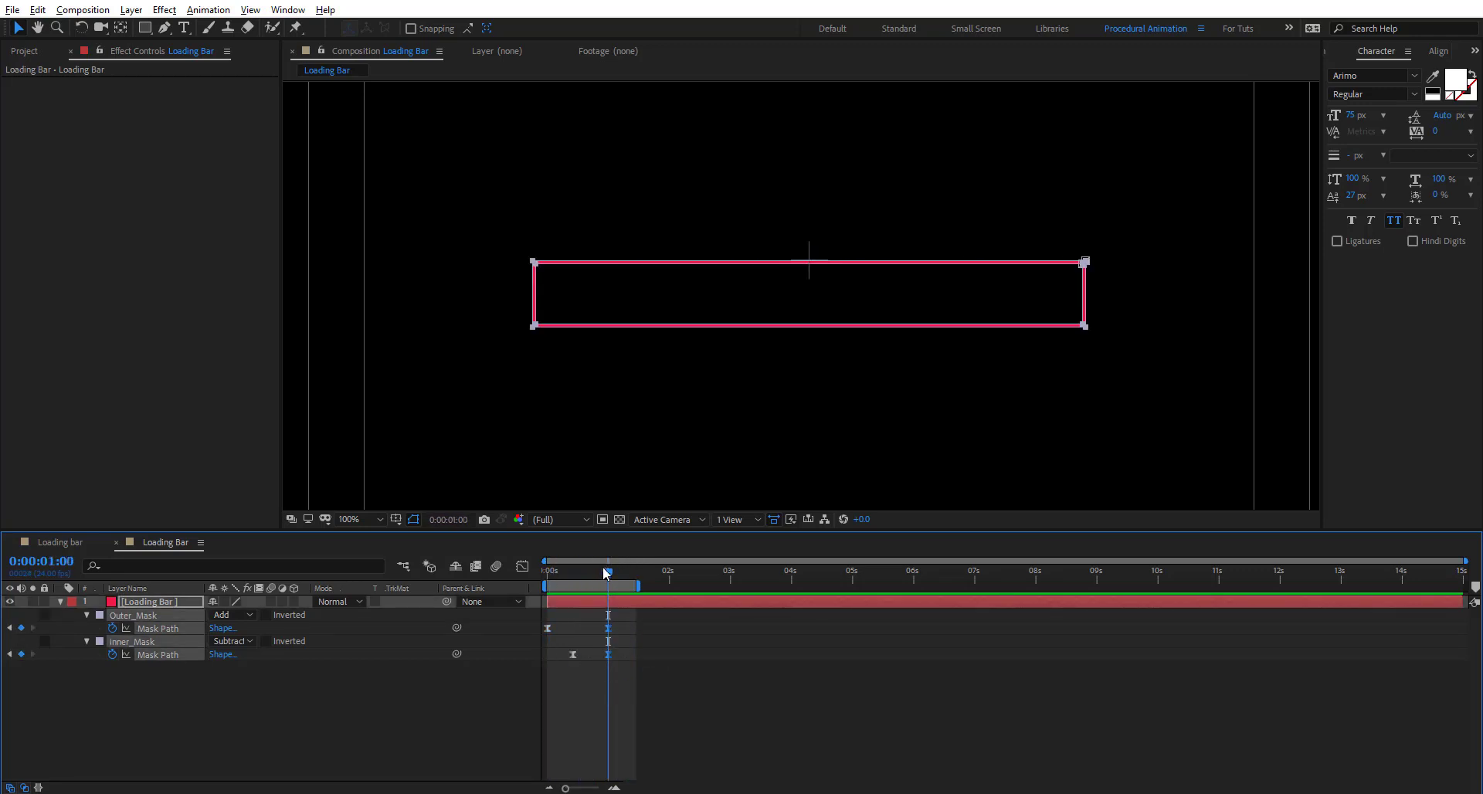
Add mask path keyframes for both masks at 1:13 and preview.
left_click_drag(608, 572, 644, 576)
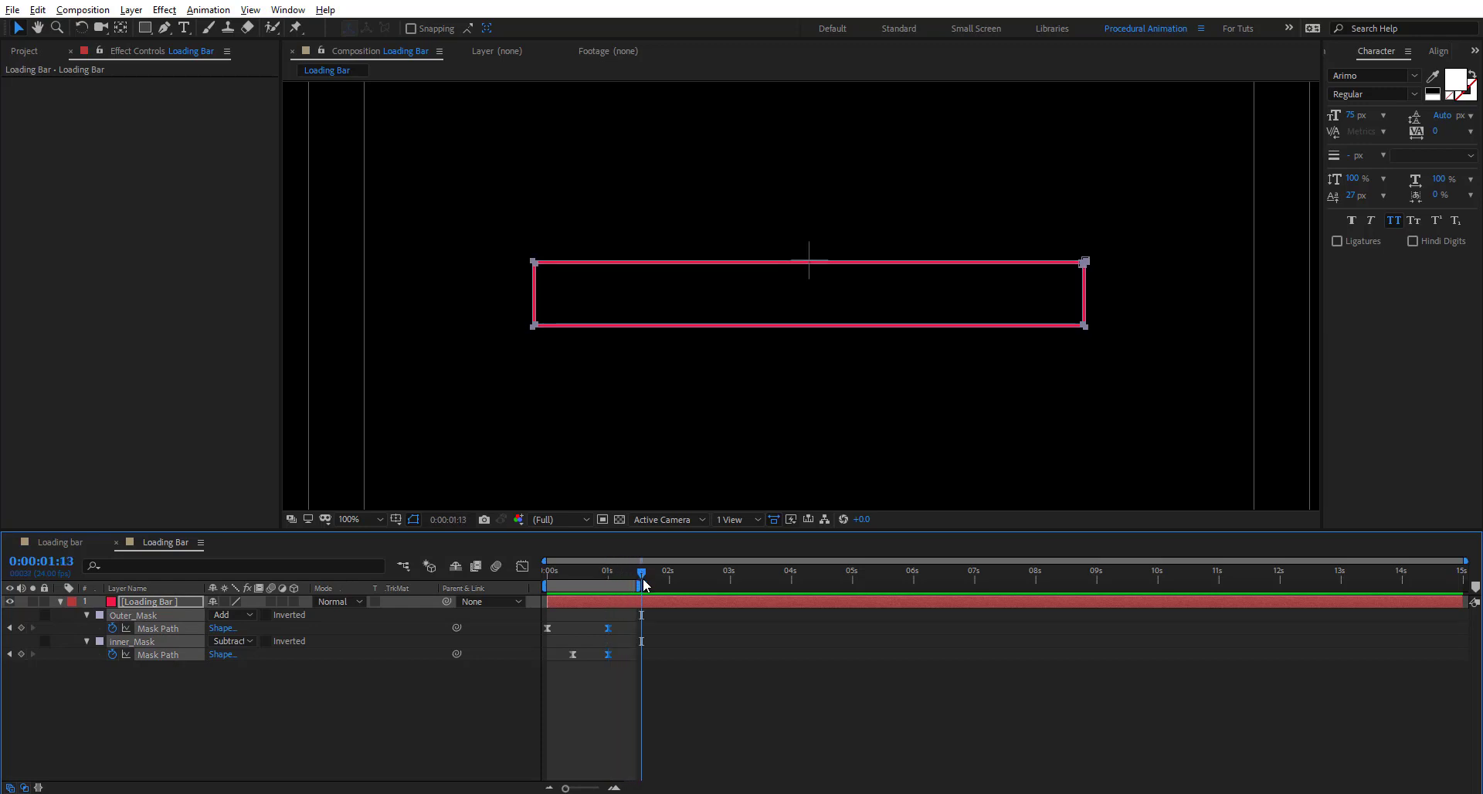
key("ctrl+v")
left_click(672, 688)
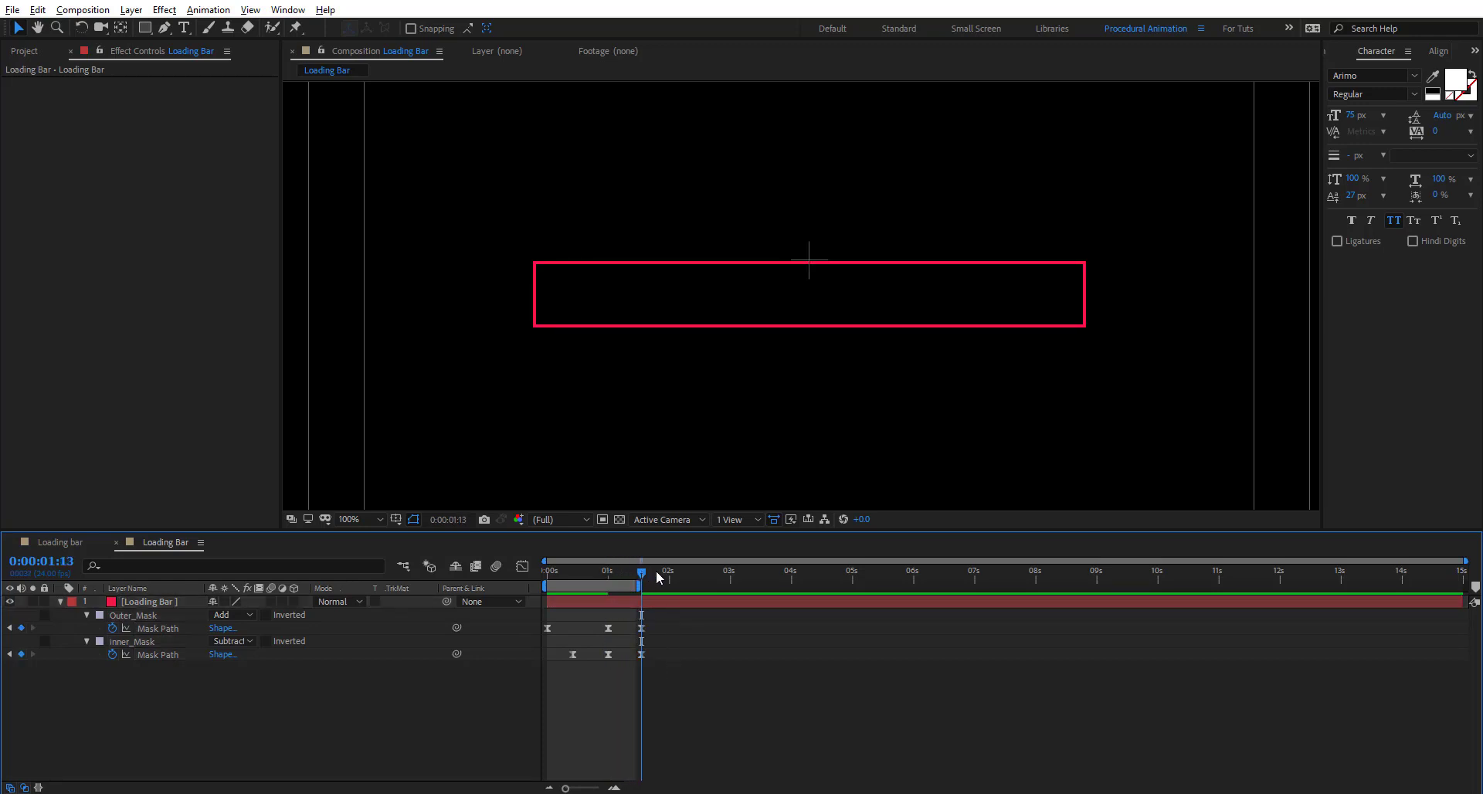
key("space")
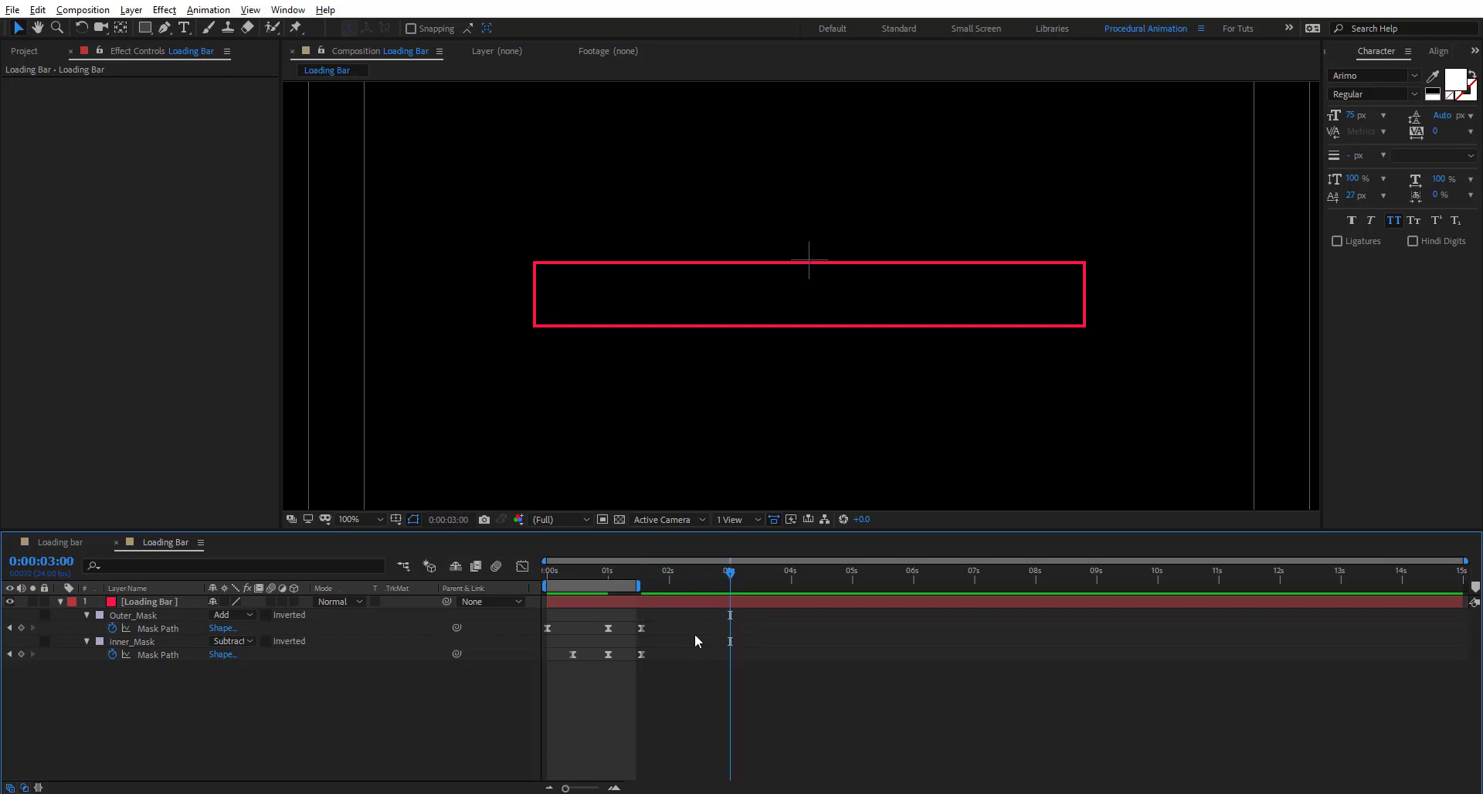
Widen inner_Mask past the bar's right edge so the outline fills solid red.
left_click(89, 641)
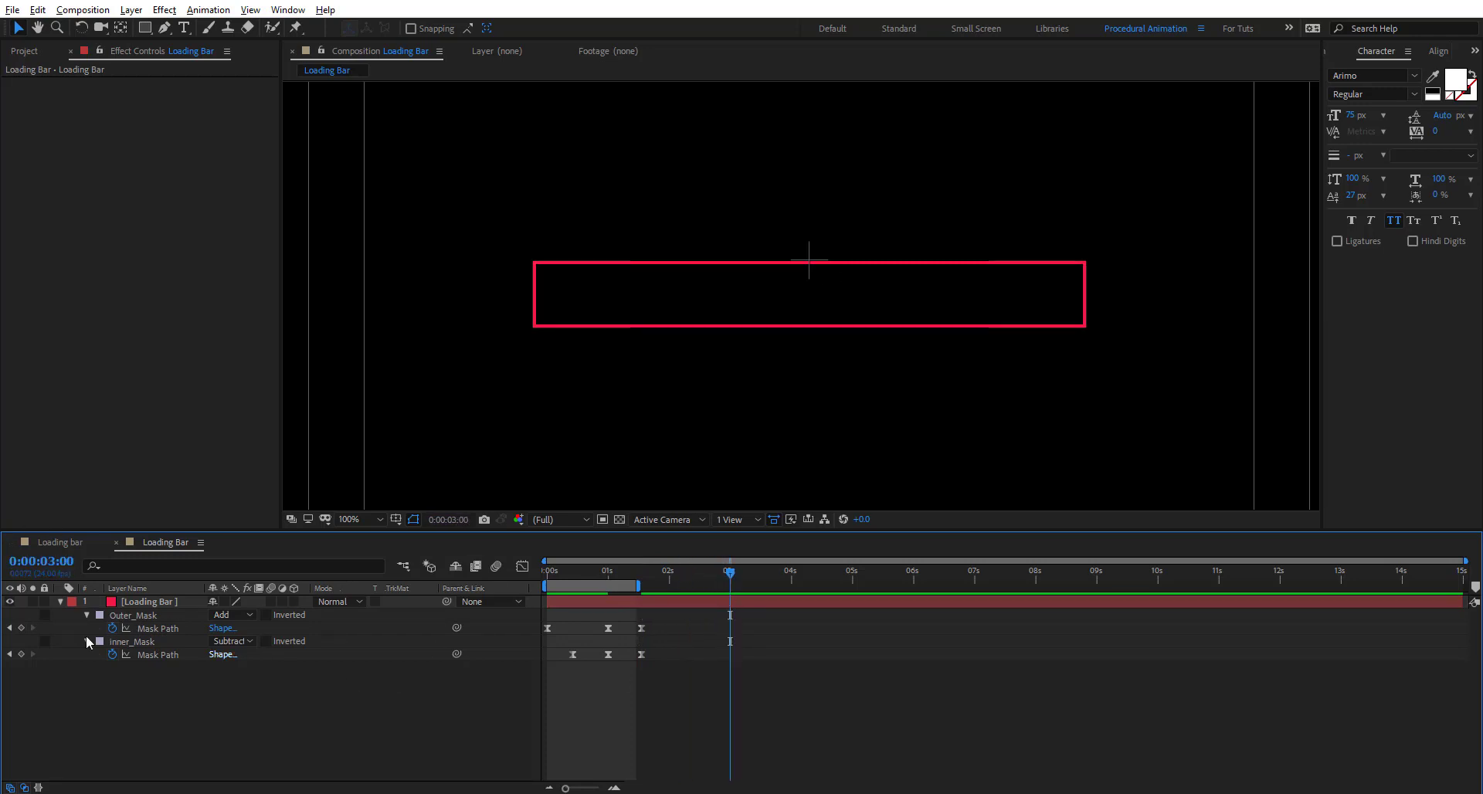
left_click(132, 643)
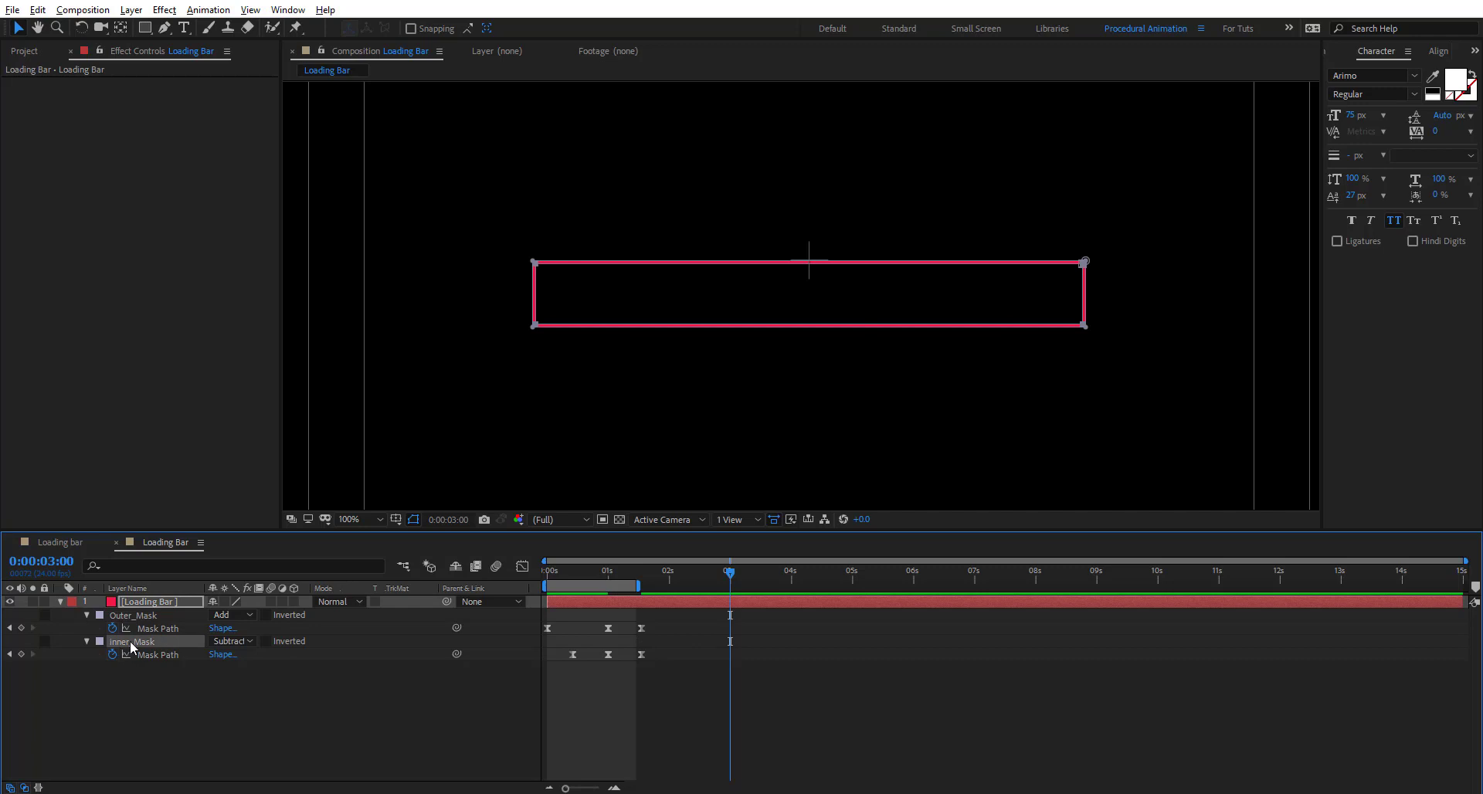
left_click(536, 265)
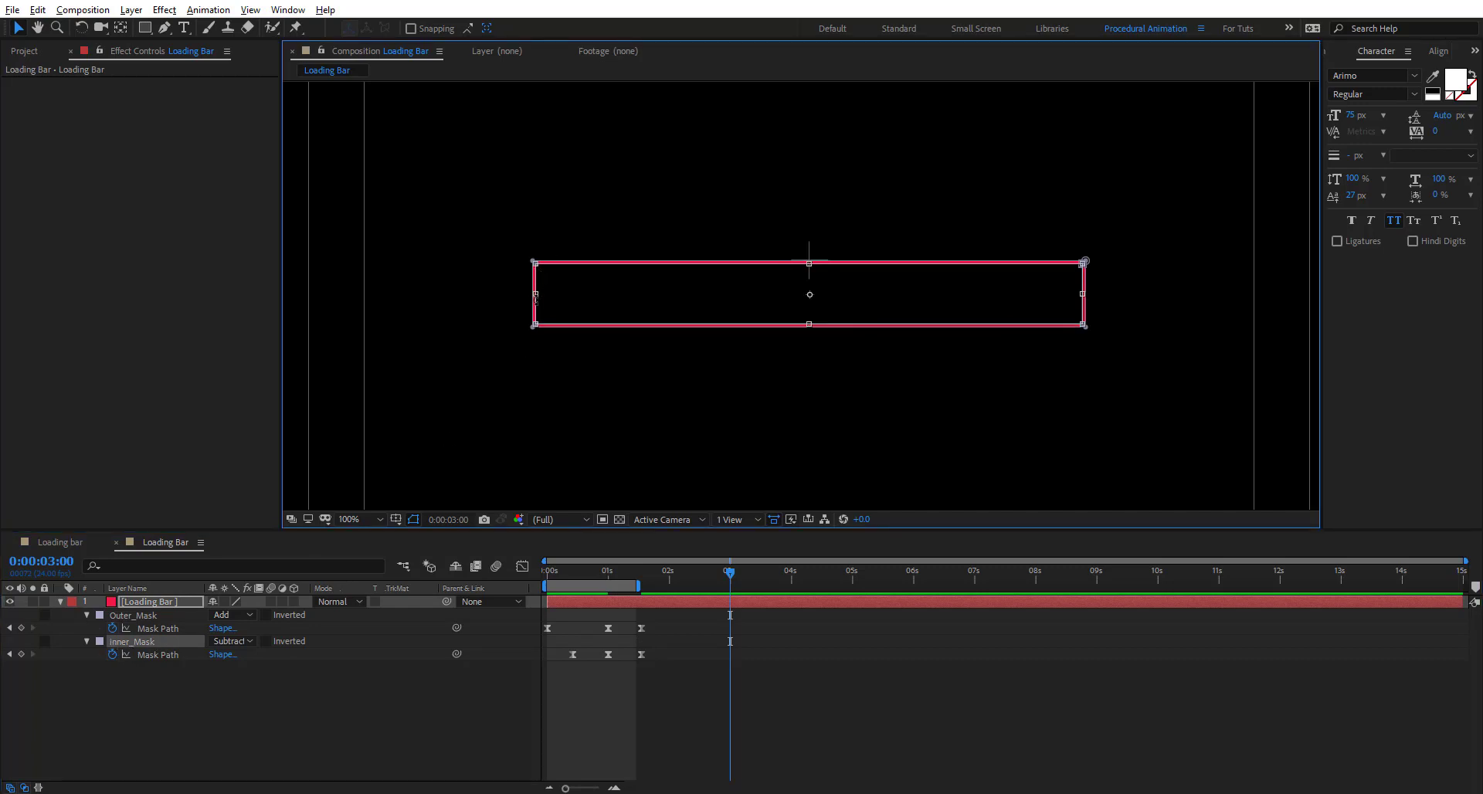
left_click_drag(538, 294, 1087, 309)
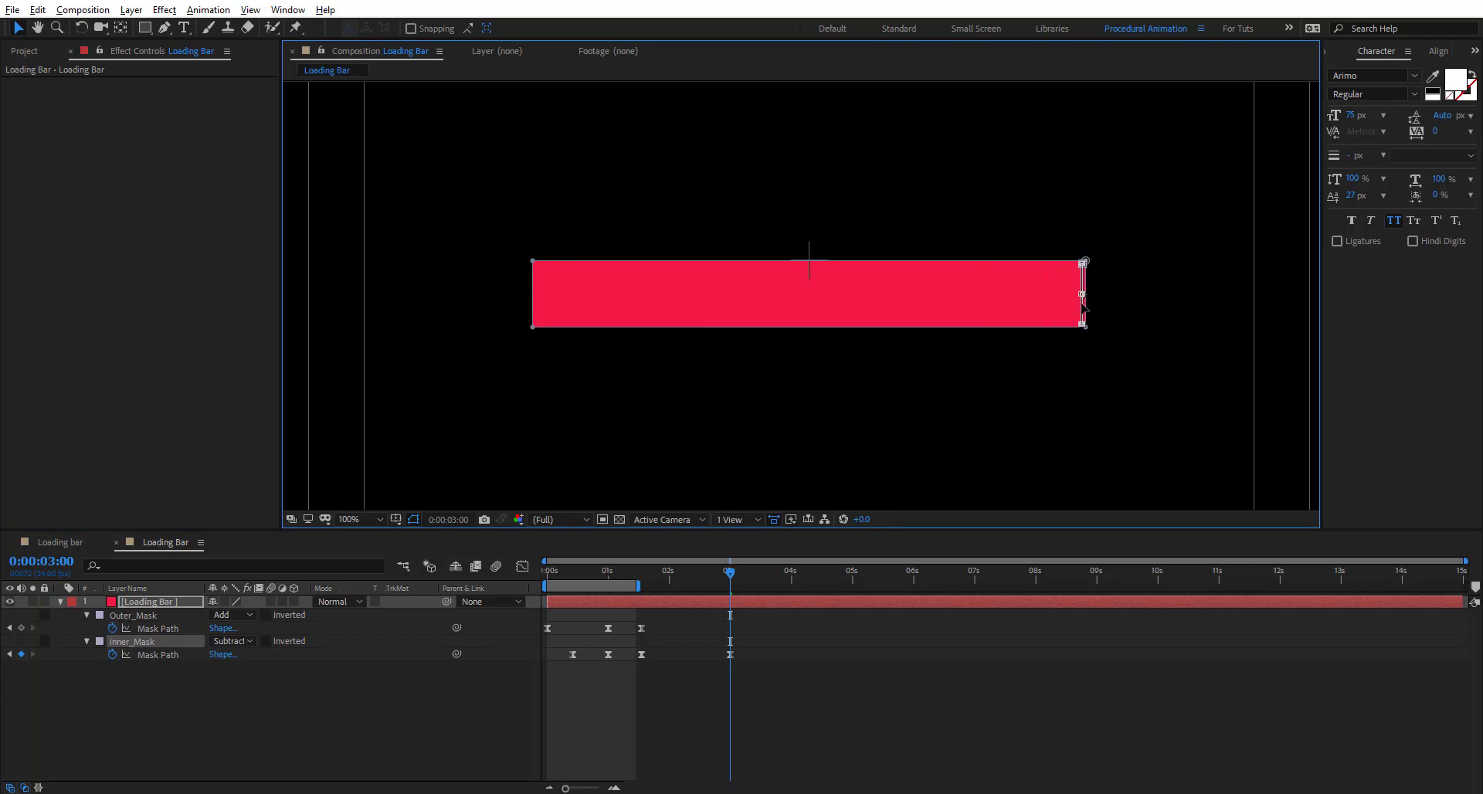
key("period")
key("period")
key("period")
key("h")
left_click_drag(719, 346, 616, 378)
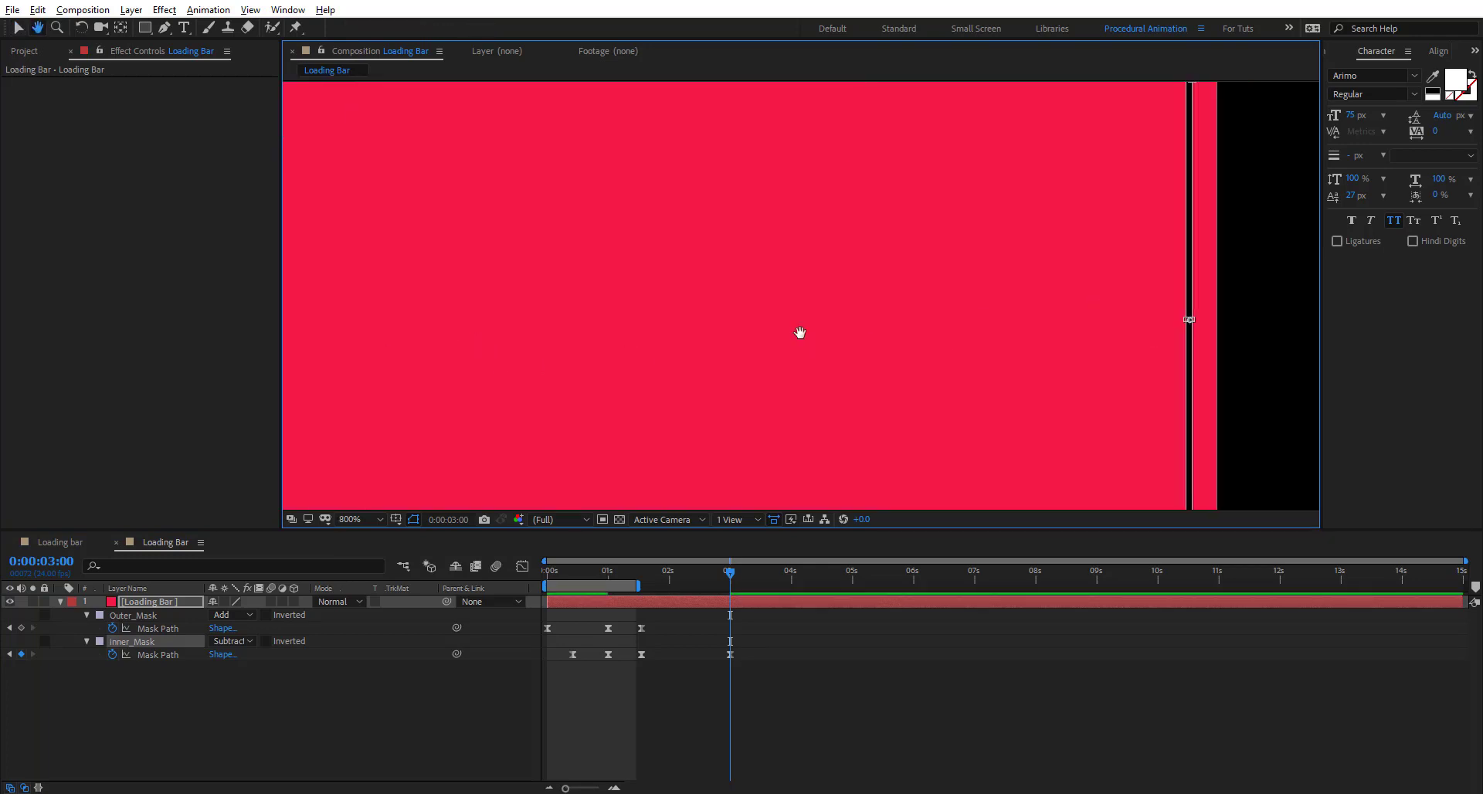
key("v")
key("comma")
key("comma")
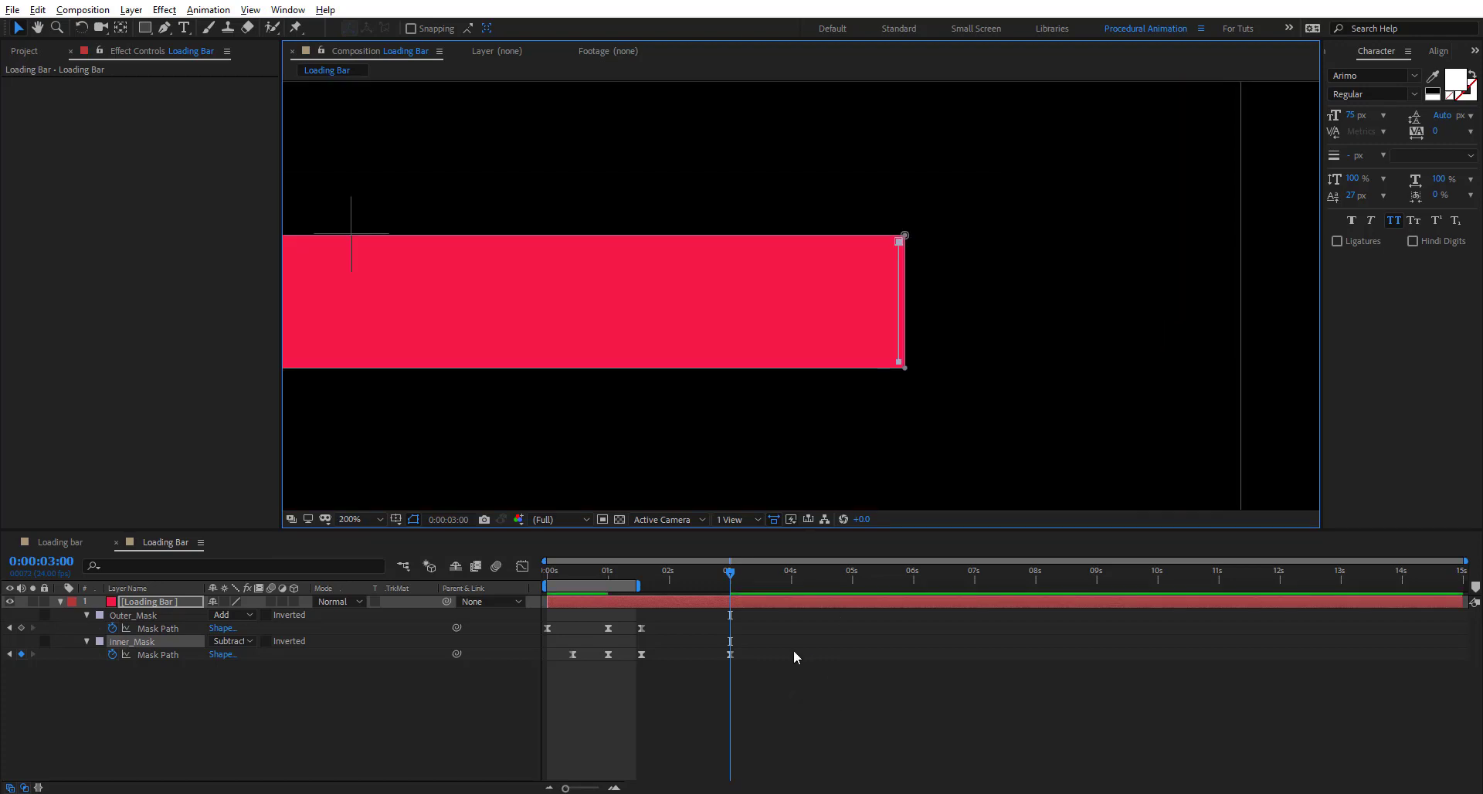
Check the bar's right edge at 0:00:03:01, then extend the work area and preview.
key("Page_Down")
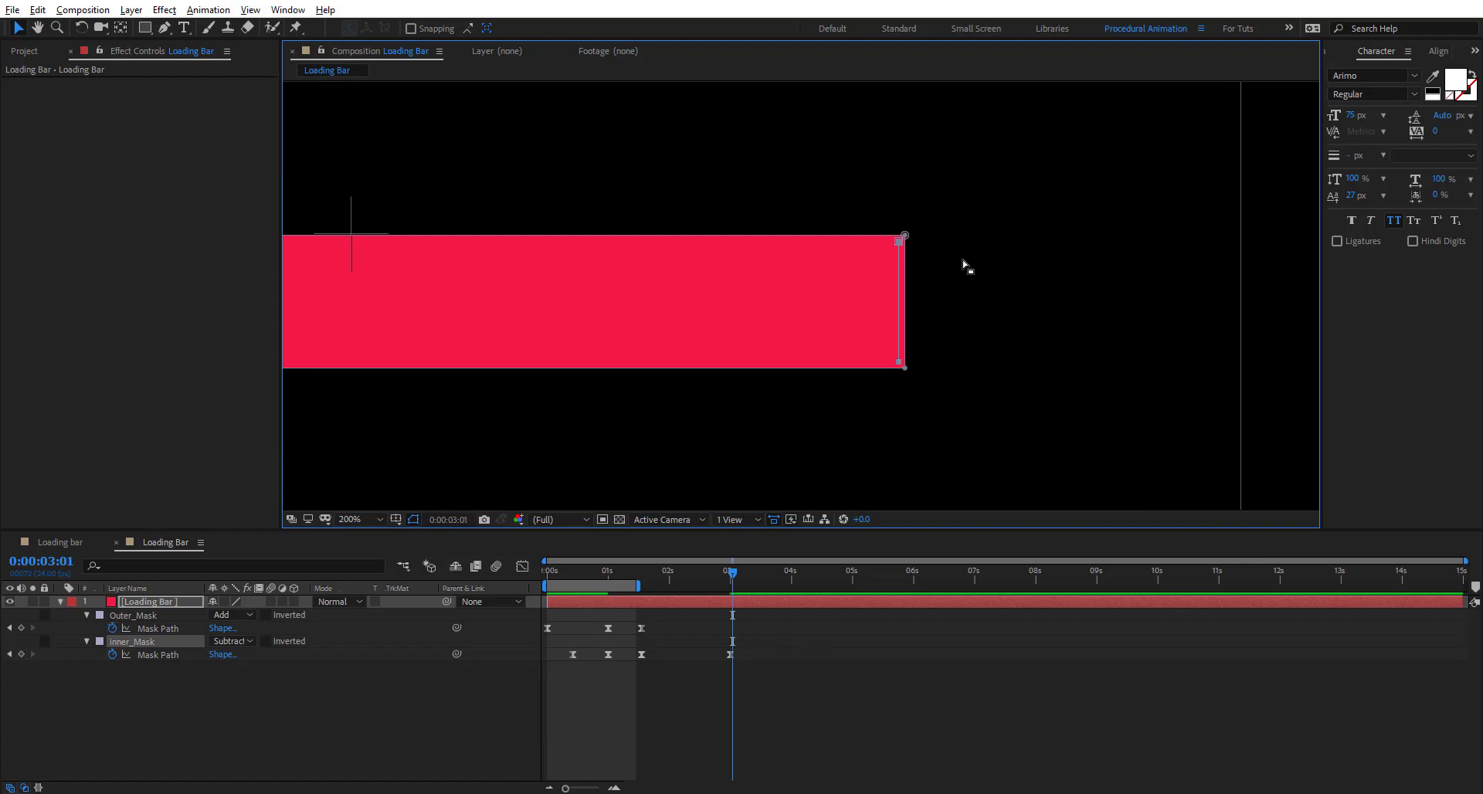
key("period")
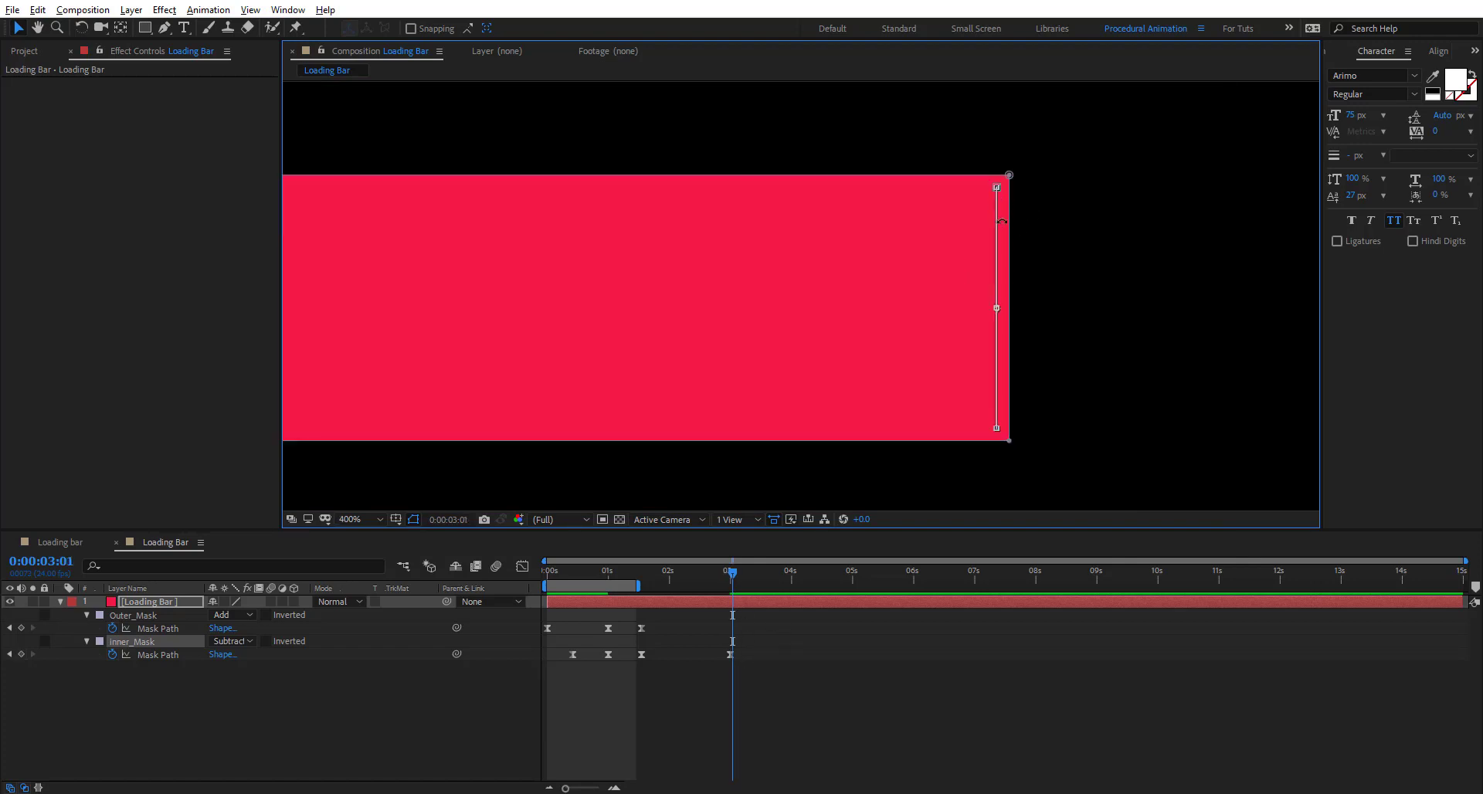
key("period")
left_click_drag(1049, 302, 783, 306)
key("comma")
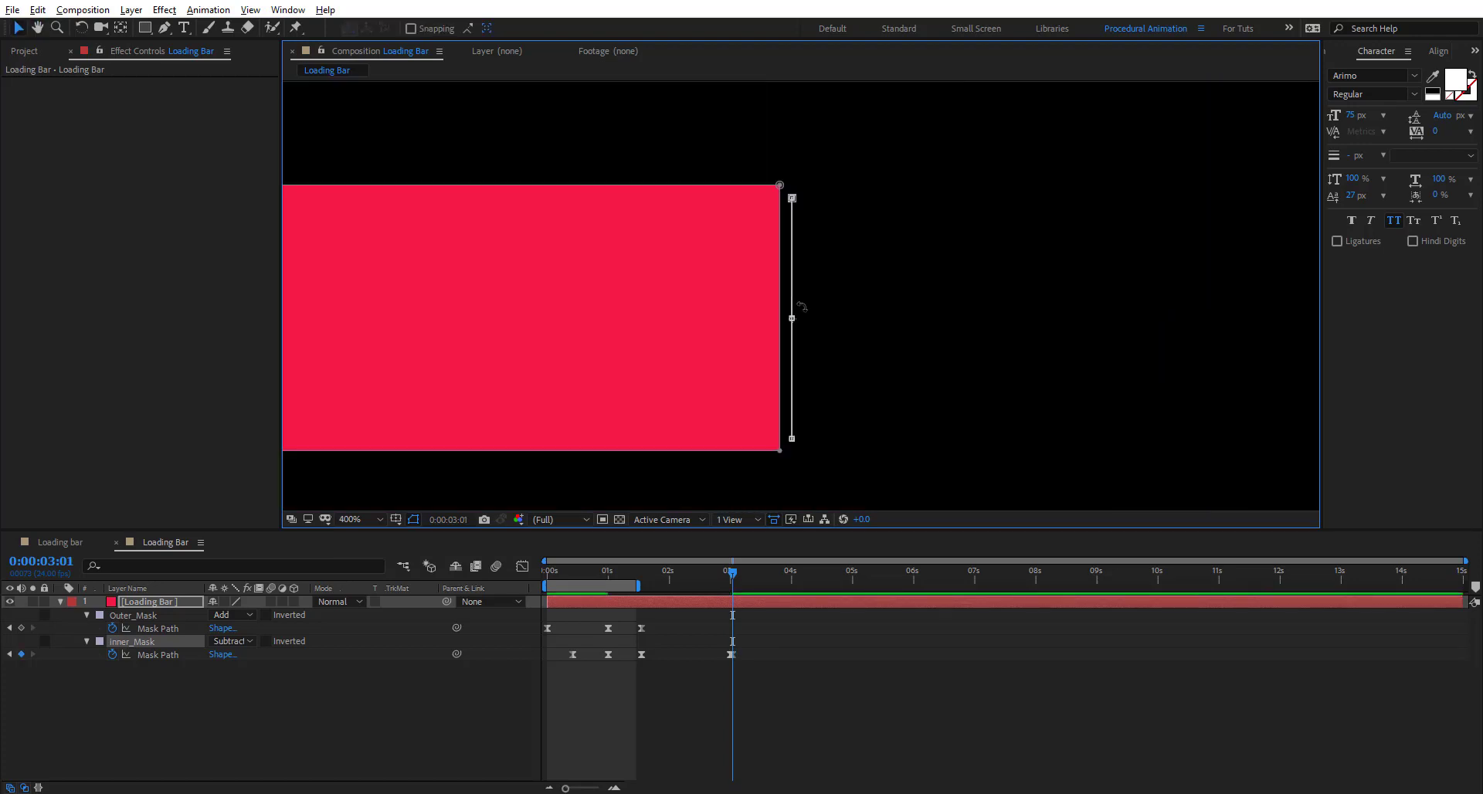
left_click(817, 690)
key("comma")
key("comma")
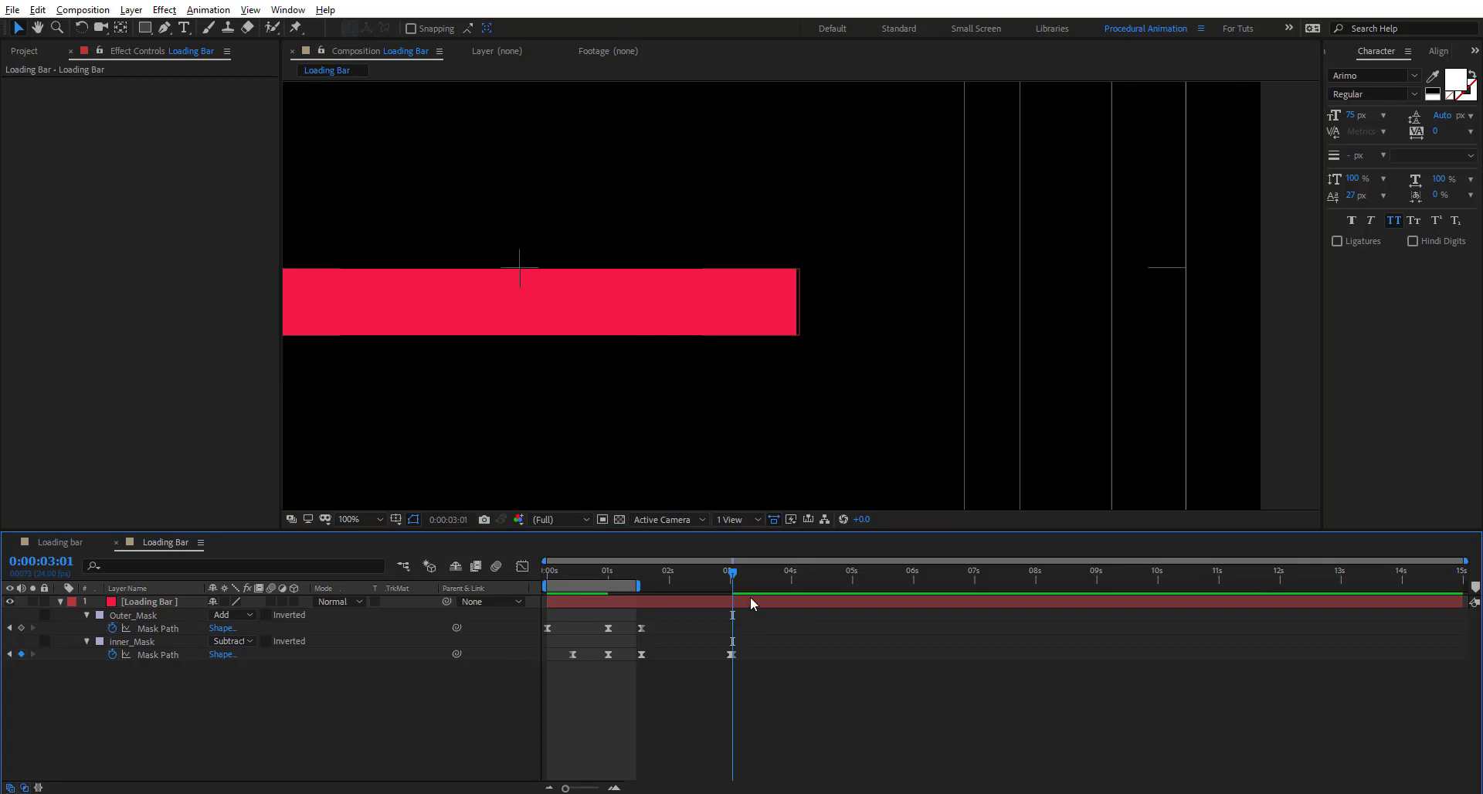
left_click_drag(636, 587, 775, 586)
key("space")
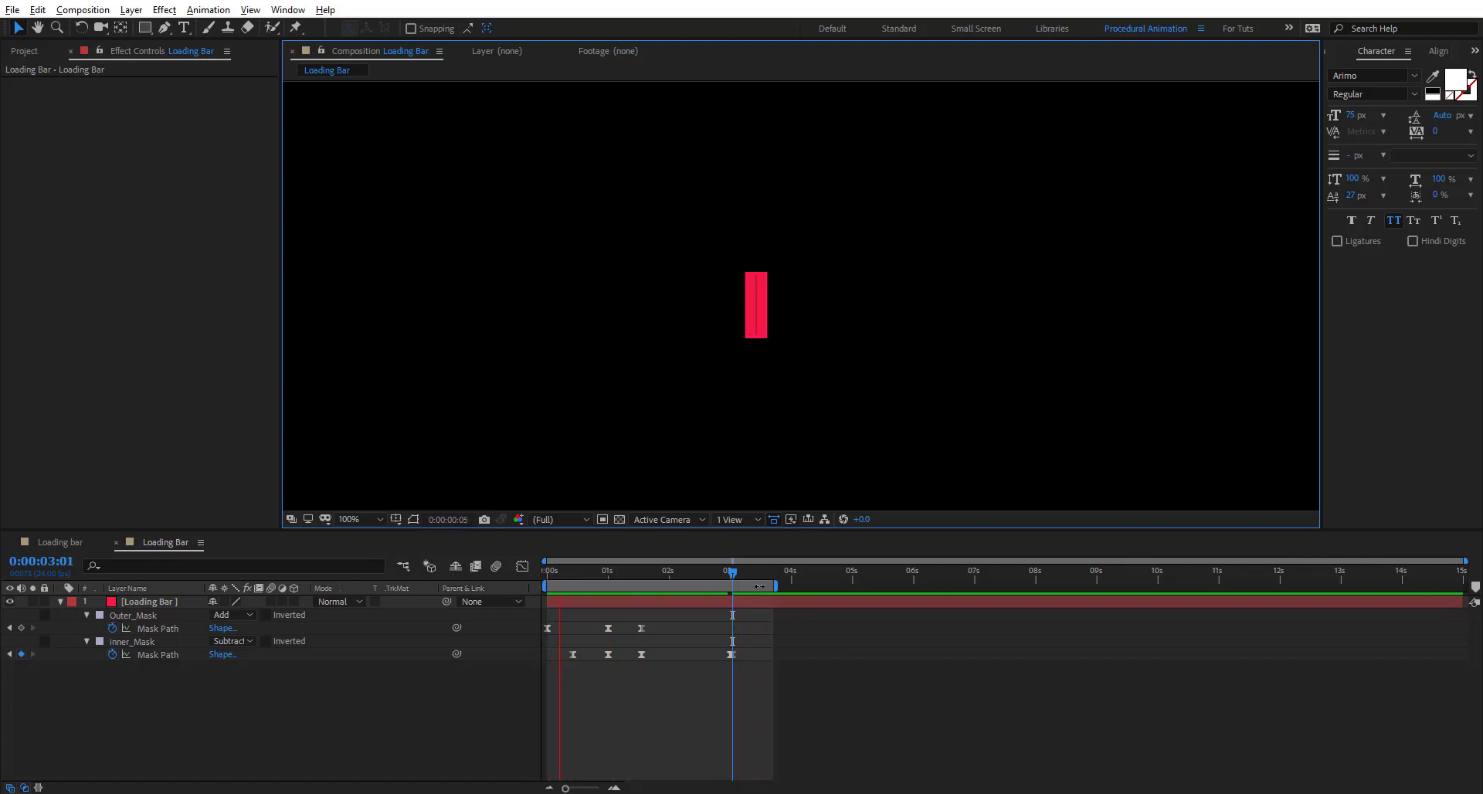
Keyframe Outer_Mask and inner_Mask Mask Paths at 0:00:04:00 to hold the solid bar.
left_click(731, 572)
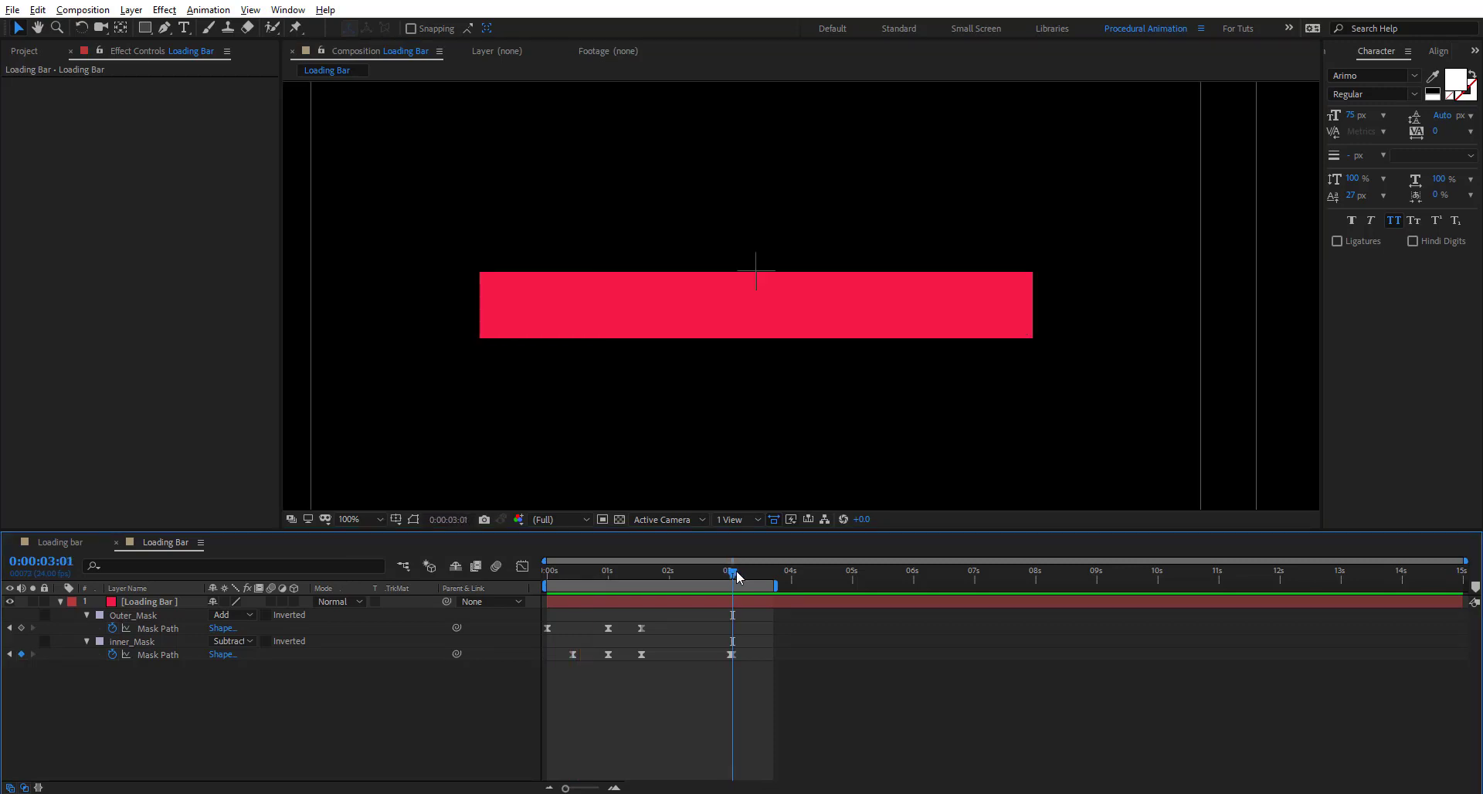
left_click_drag(737, 575, 794, 585)
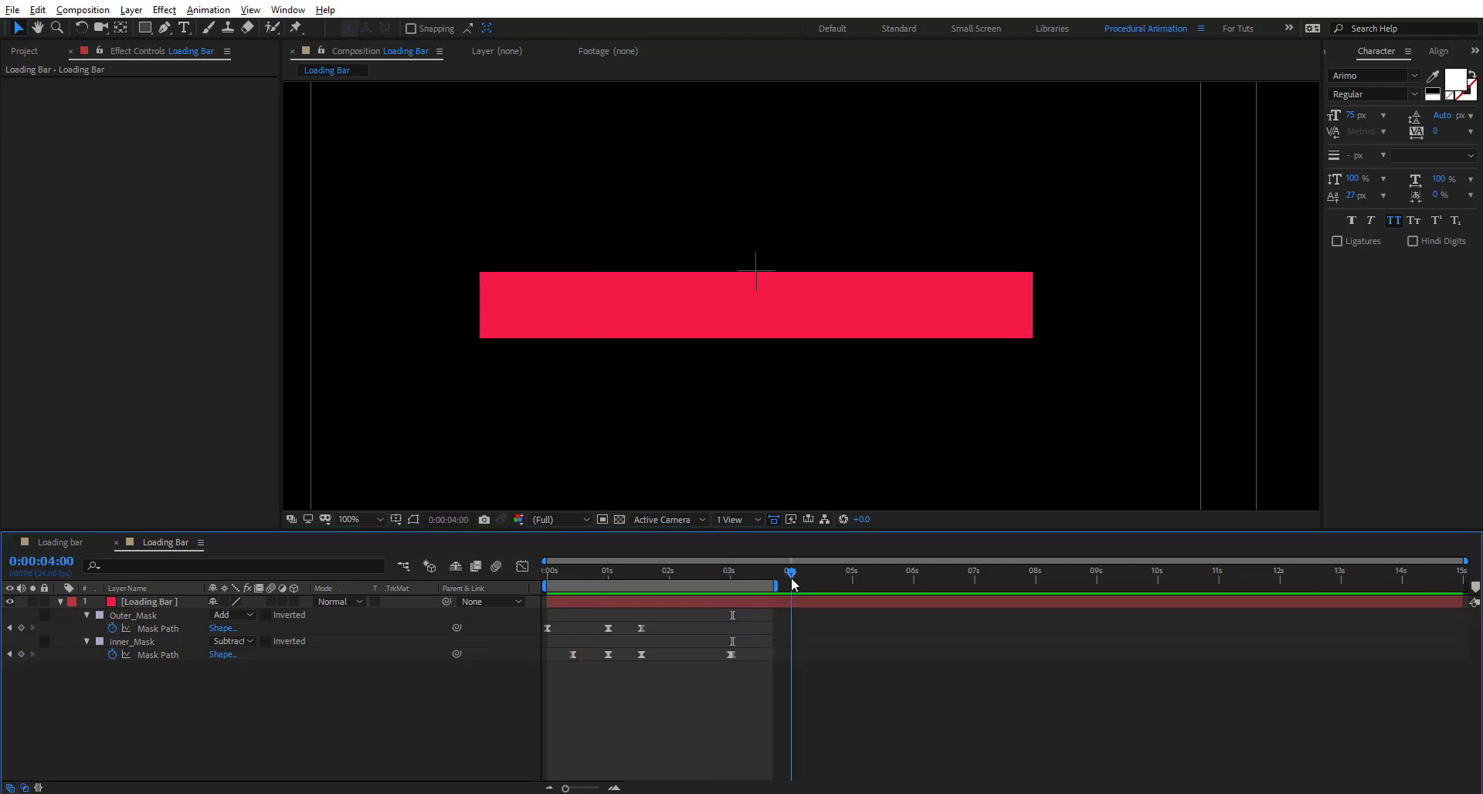
left_click(9, 628)
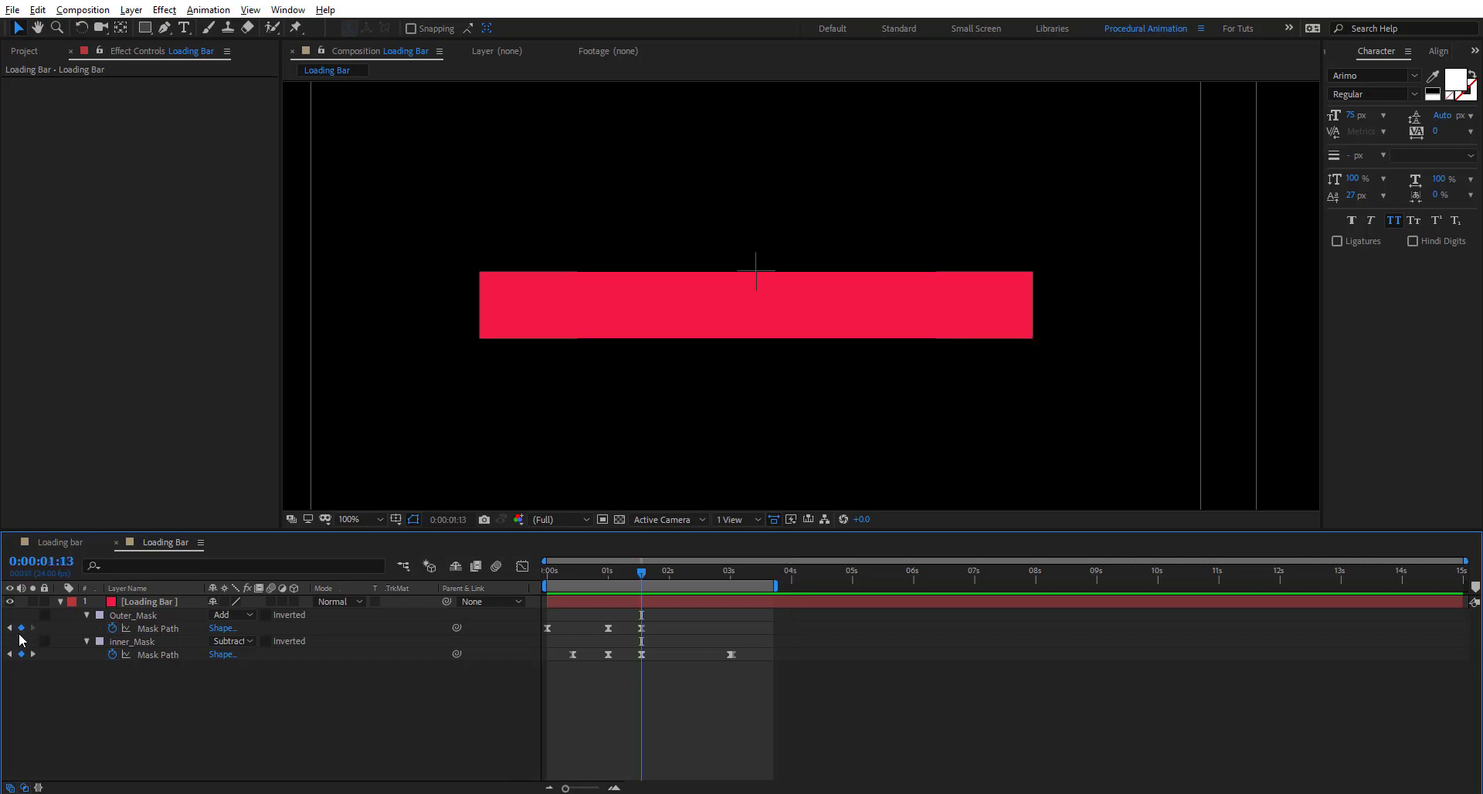
left_click(791, 576)
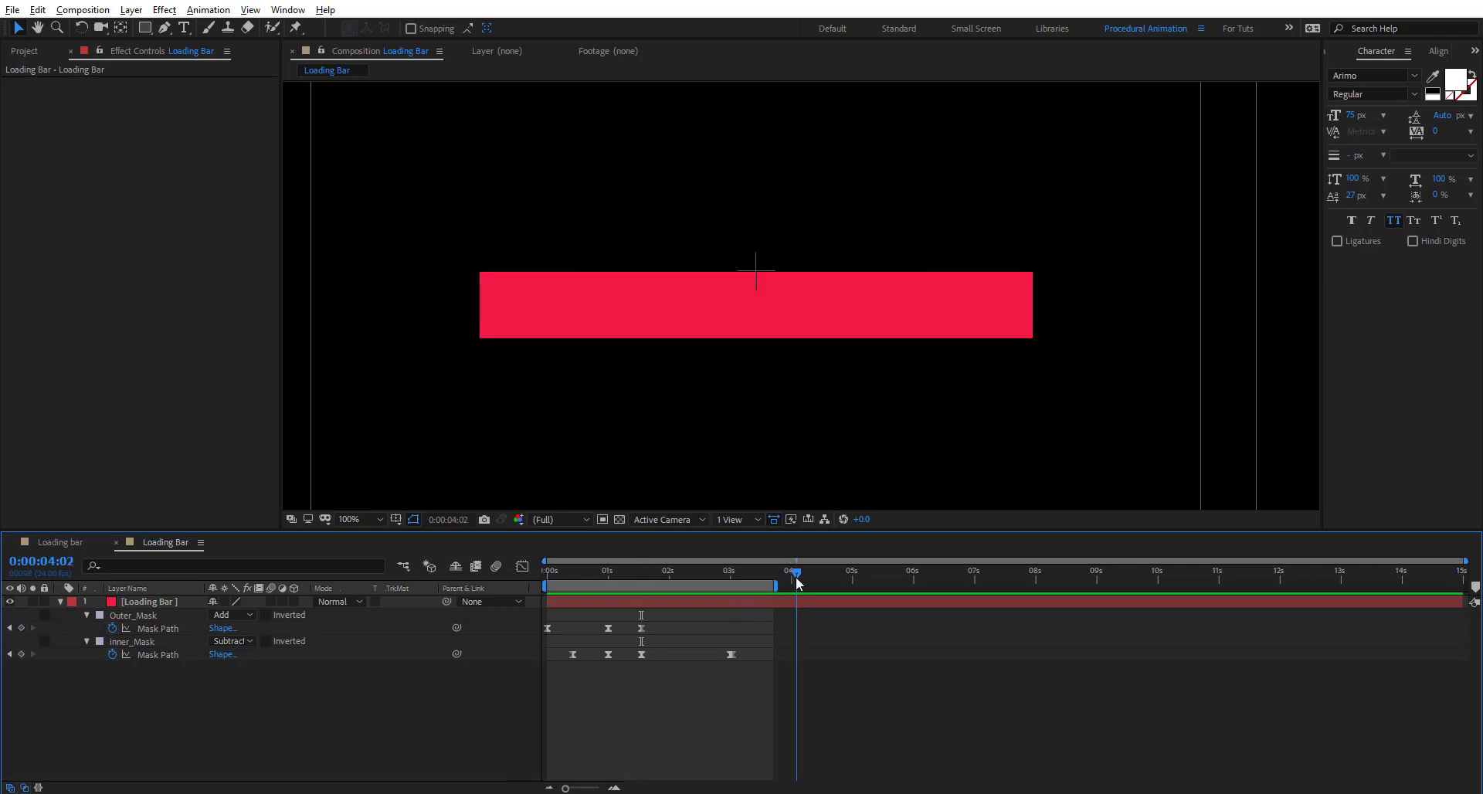
left_click(21, 628)
left_click(20, 666)
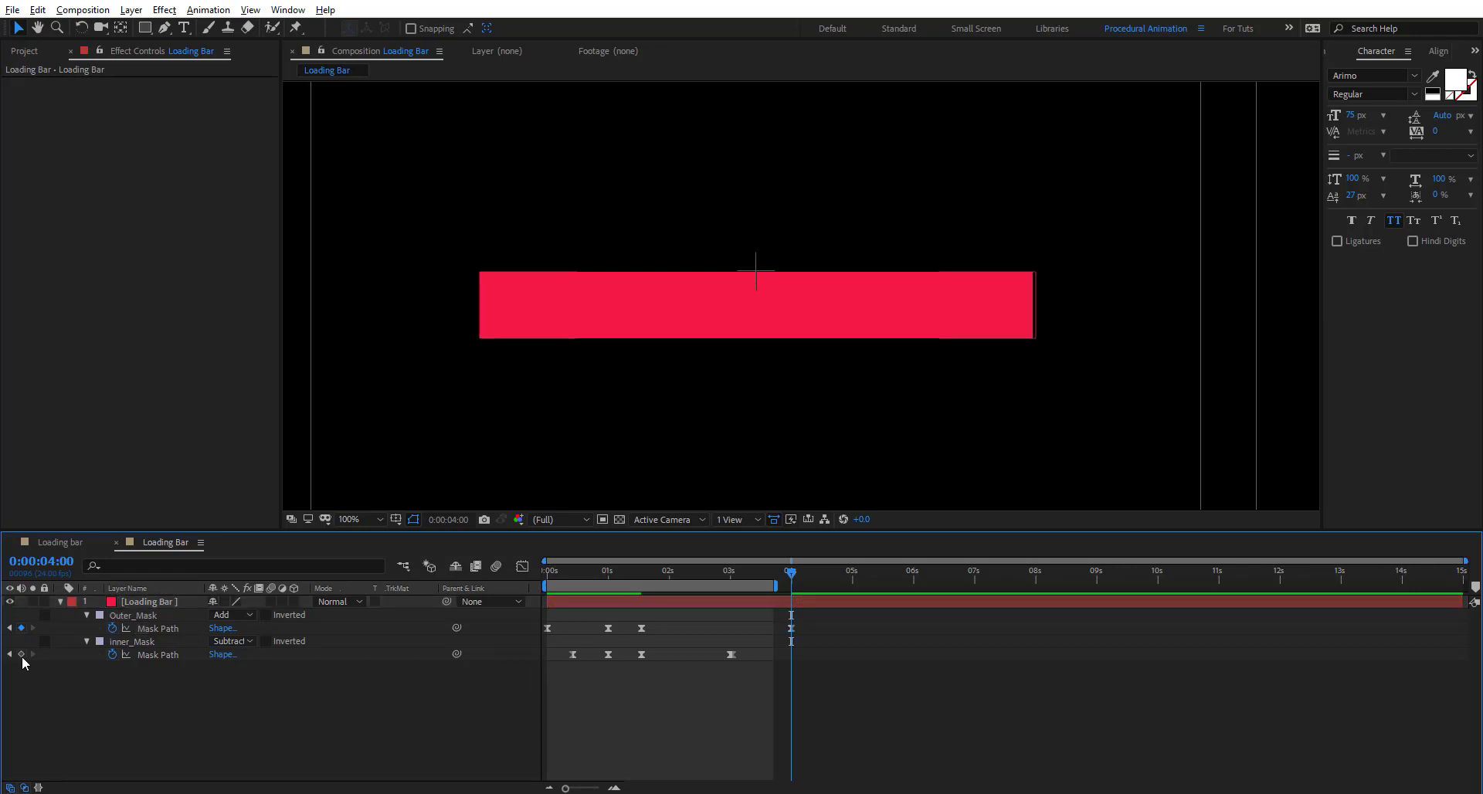
left_click(21, 654)
left_click(221, 728)
left_click_drag(791, 577, 842, 585)
Select the early Mask Path keyframes on both masks, scrubbing to check the fill.
left_click_drag(618, 614, 567, 674)
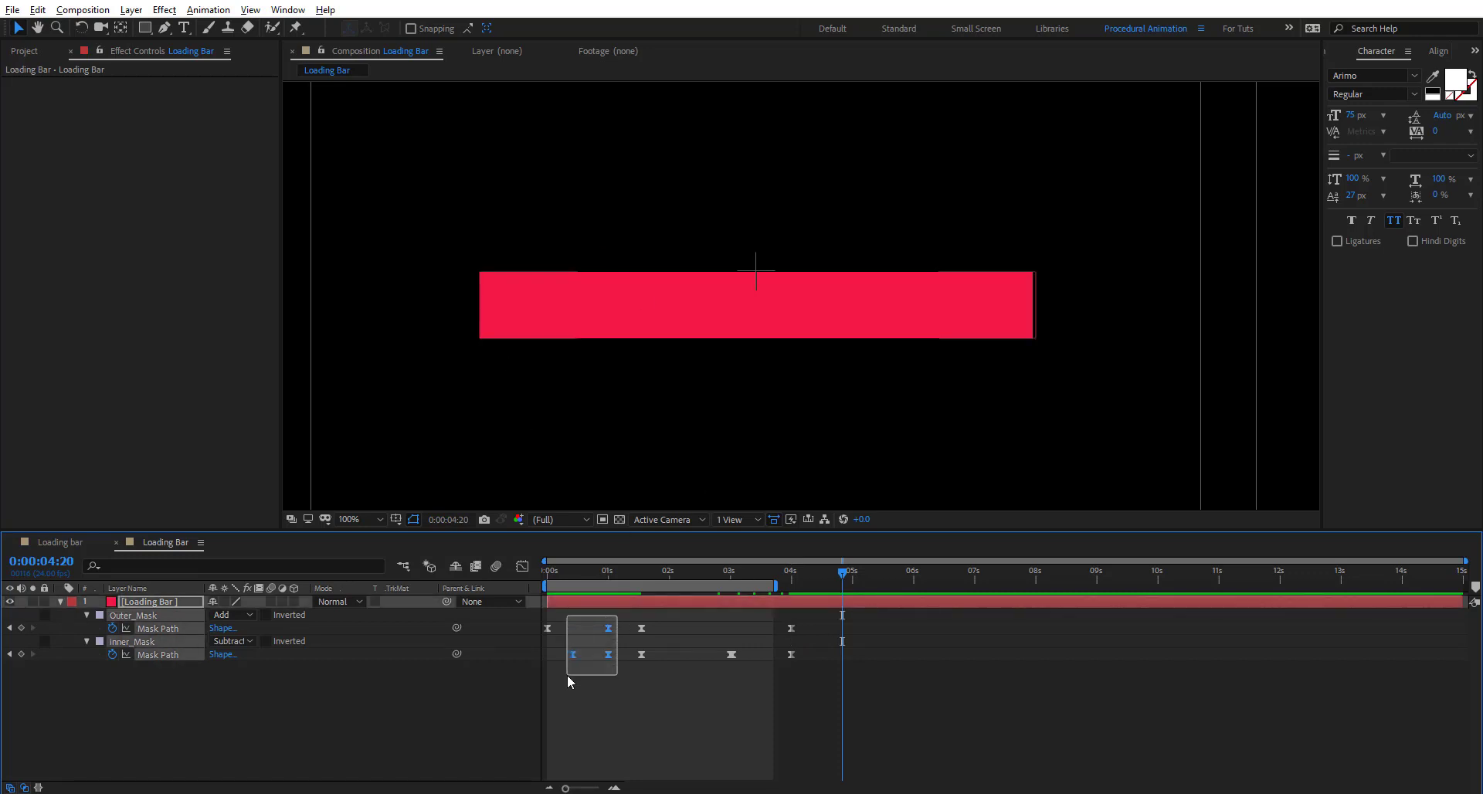
left_click_drag(573, 581, 605, 580)
left_click_drag(804, 587, 852, 584)
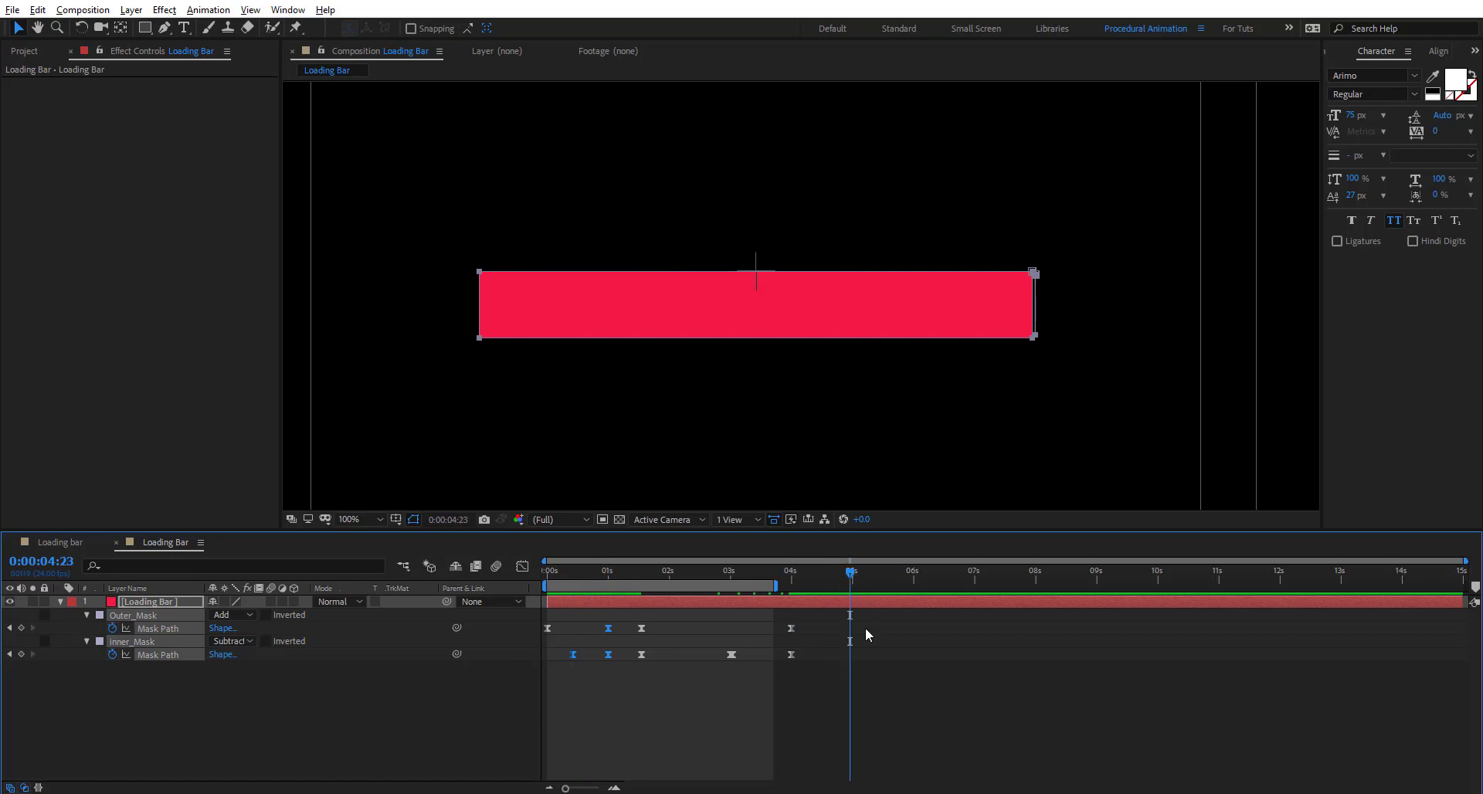
left_click(496, 691)
left_click_drag(622, 614, 558, 675)
left_click(840, 657)
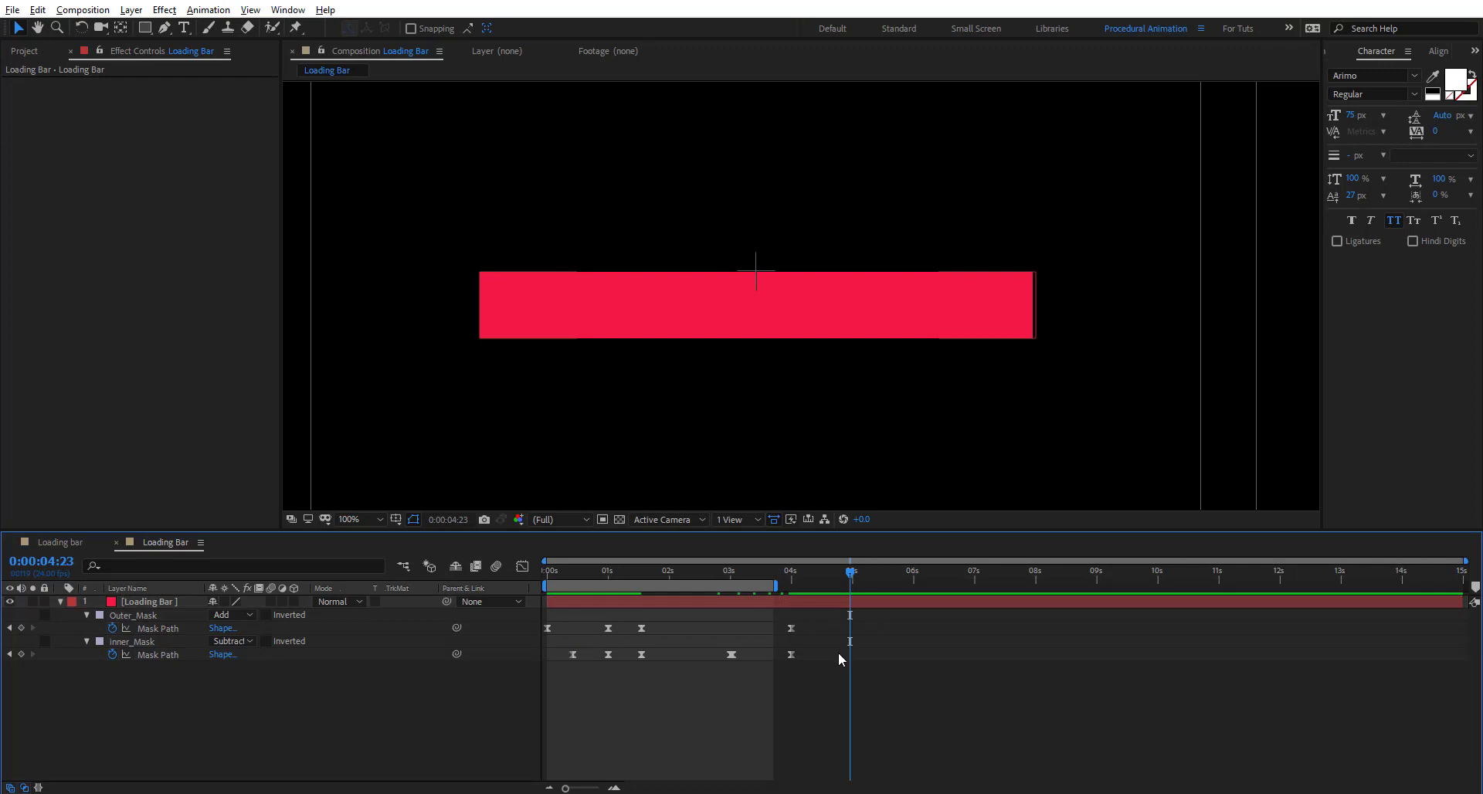
Paste the copied mask keyframes onto the outer and inner masks at 0:00:04:23.
left_click(156, 616)
left_click(152, 642, "shift")
key("ctrl+v")
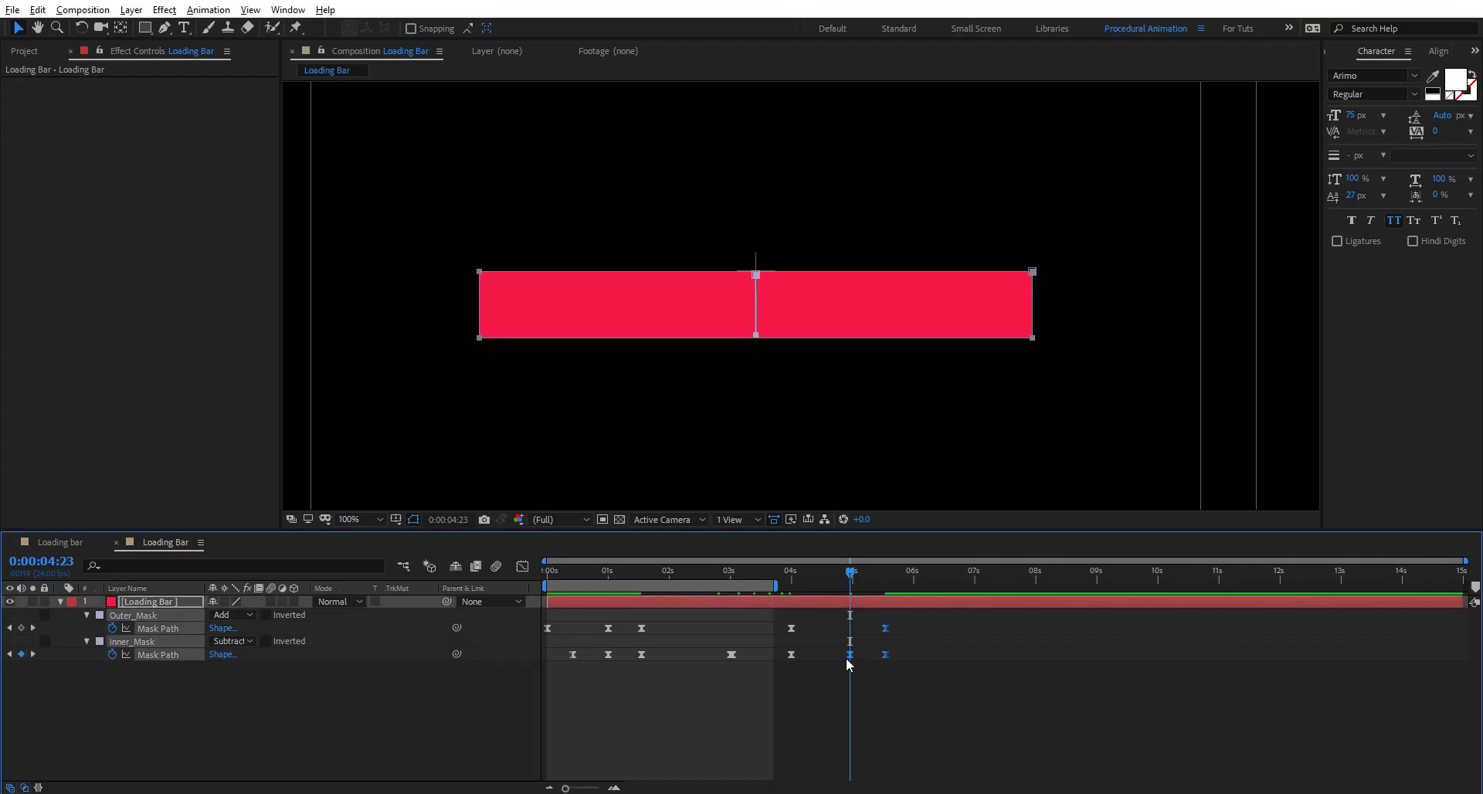
left_click_drag(852, 573, 794, 606)
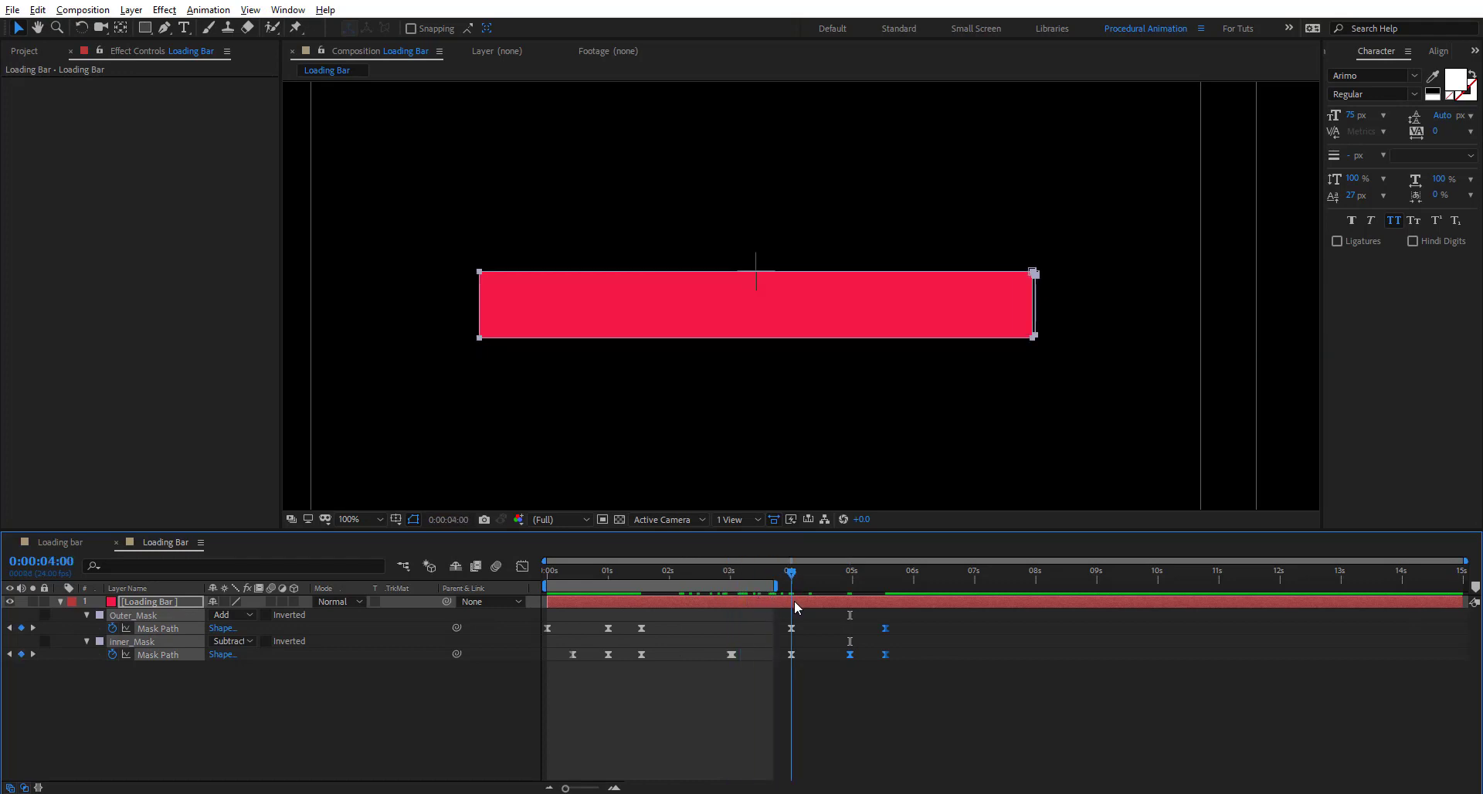
Check the split frame by frame around 0:00:04:23.
left_click(791, 654)
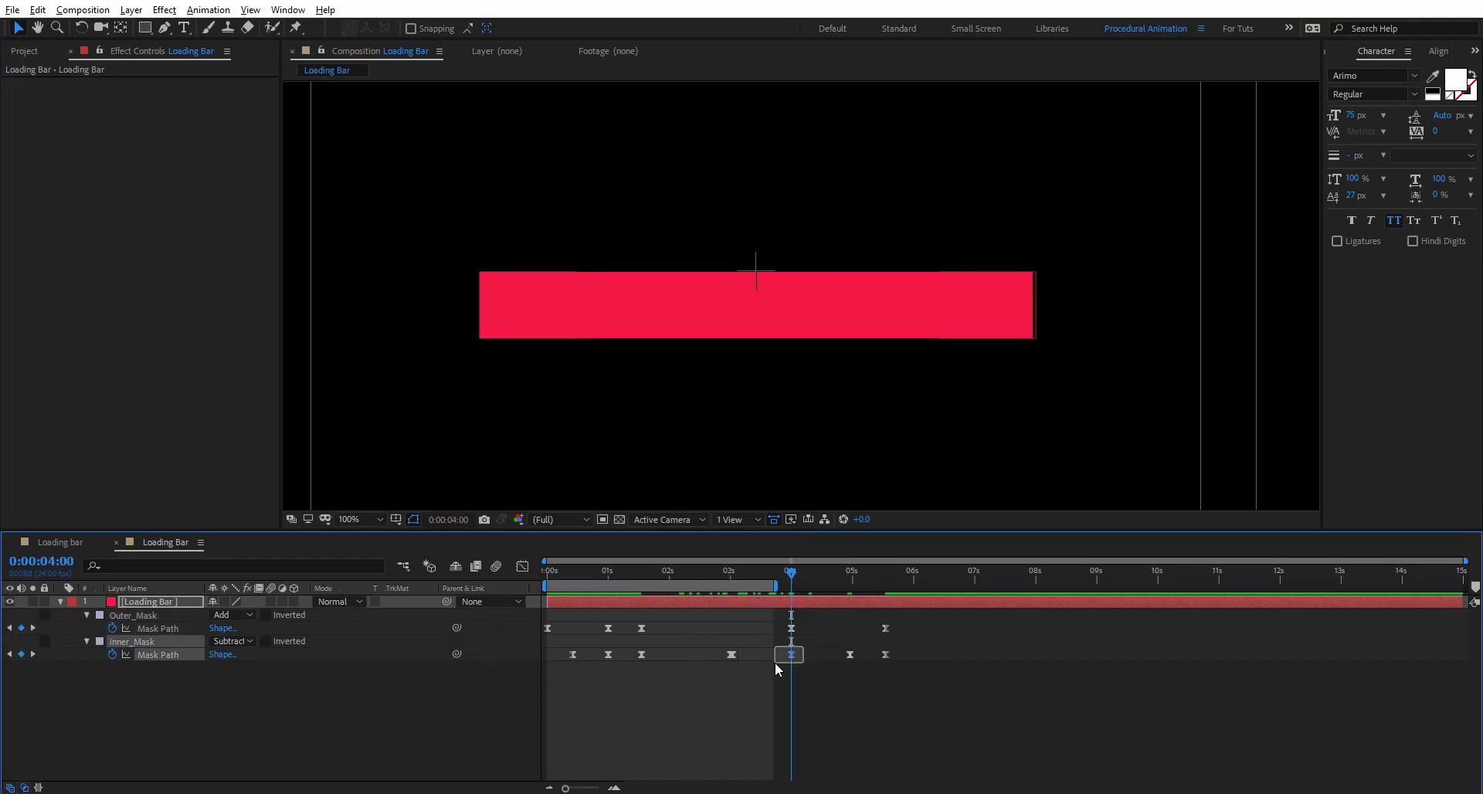
left_click(850, 581)
key("semicolon")
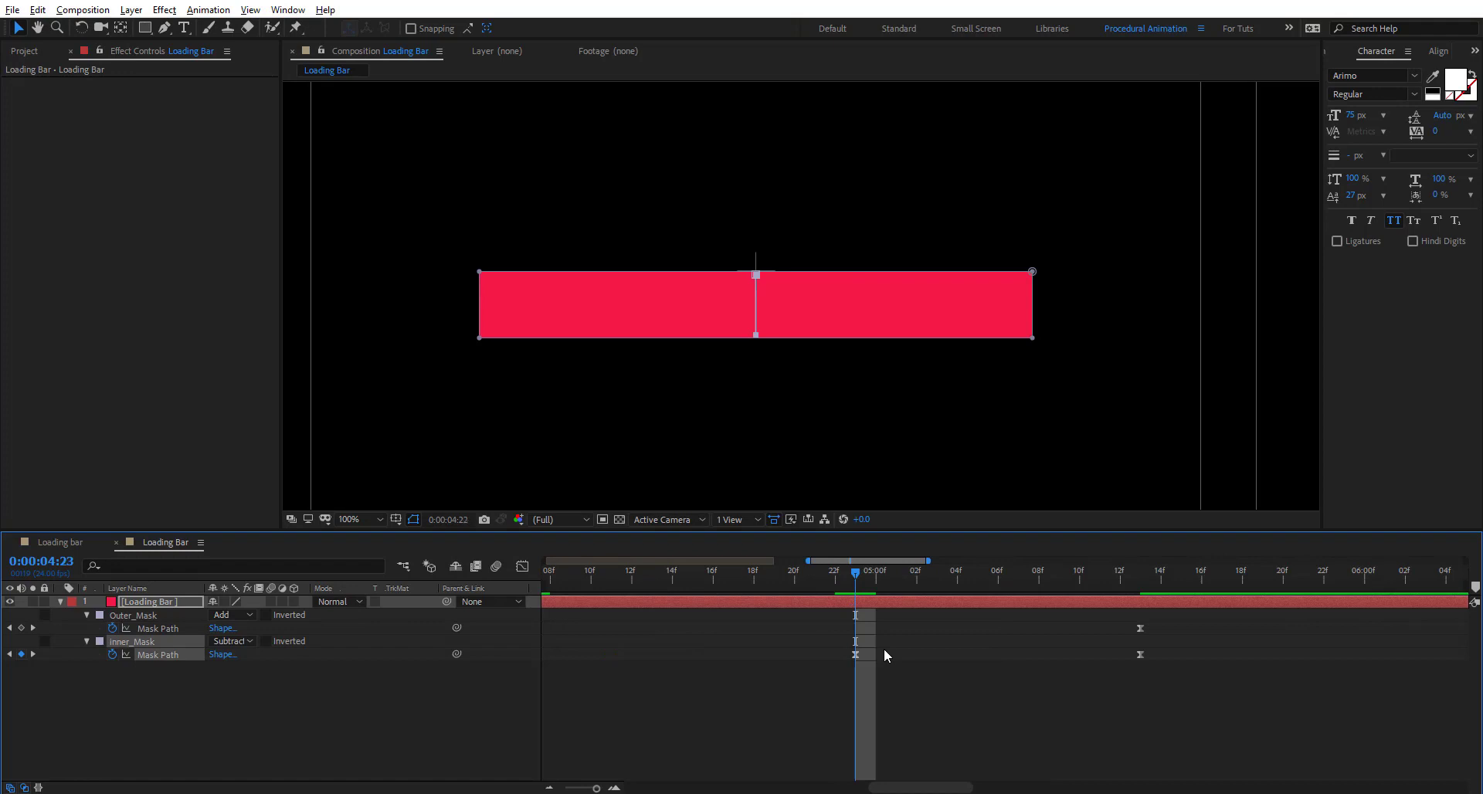
key("Page_Up")
key("semicolon")
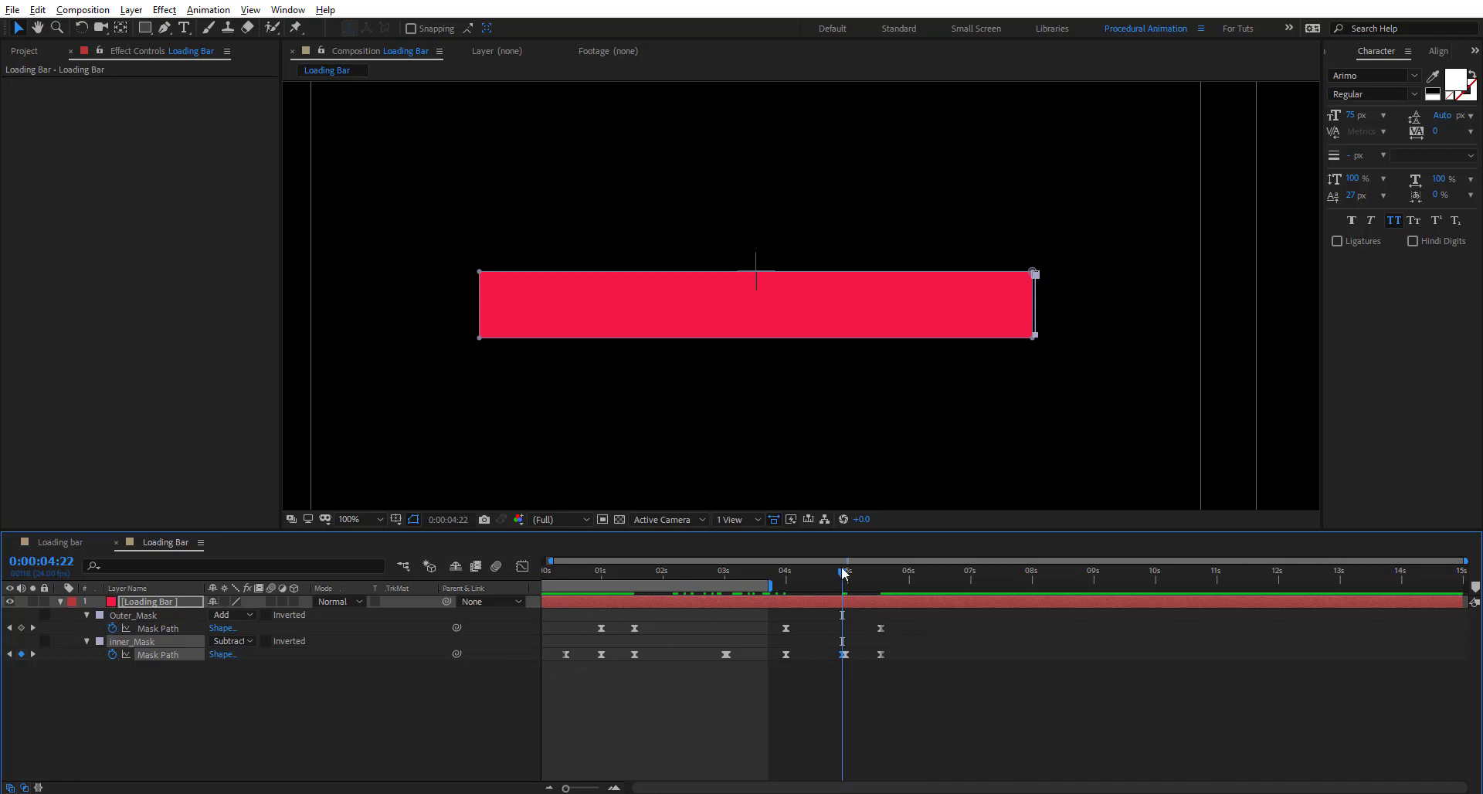
mouse_move(842, 573)
left_mouse_down()
mouse_move(800, 572)
mouse_move(847, 575)
left_mouse_up()
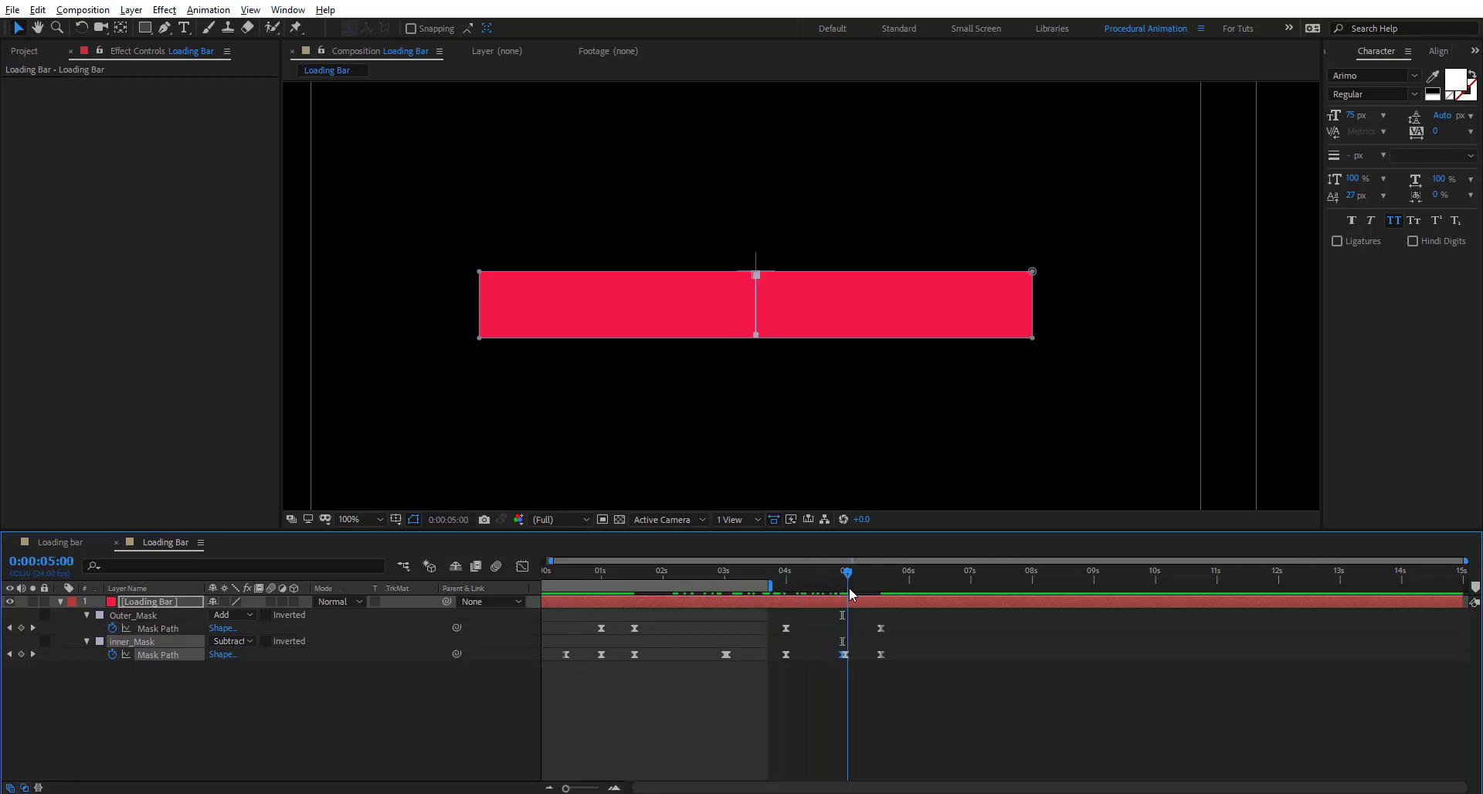
key("Page_Down")
key("Page_Up")
key("Page_Up")
key("Page_Down")
key("Page_Down")
key("Page_Down")
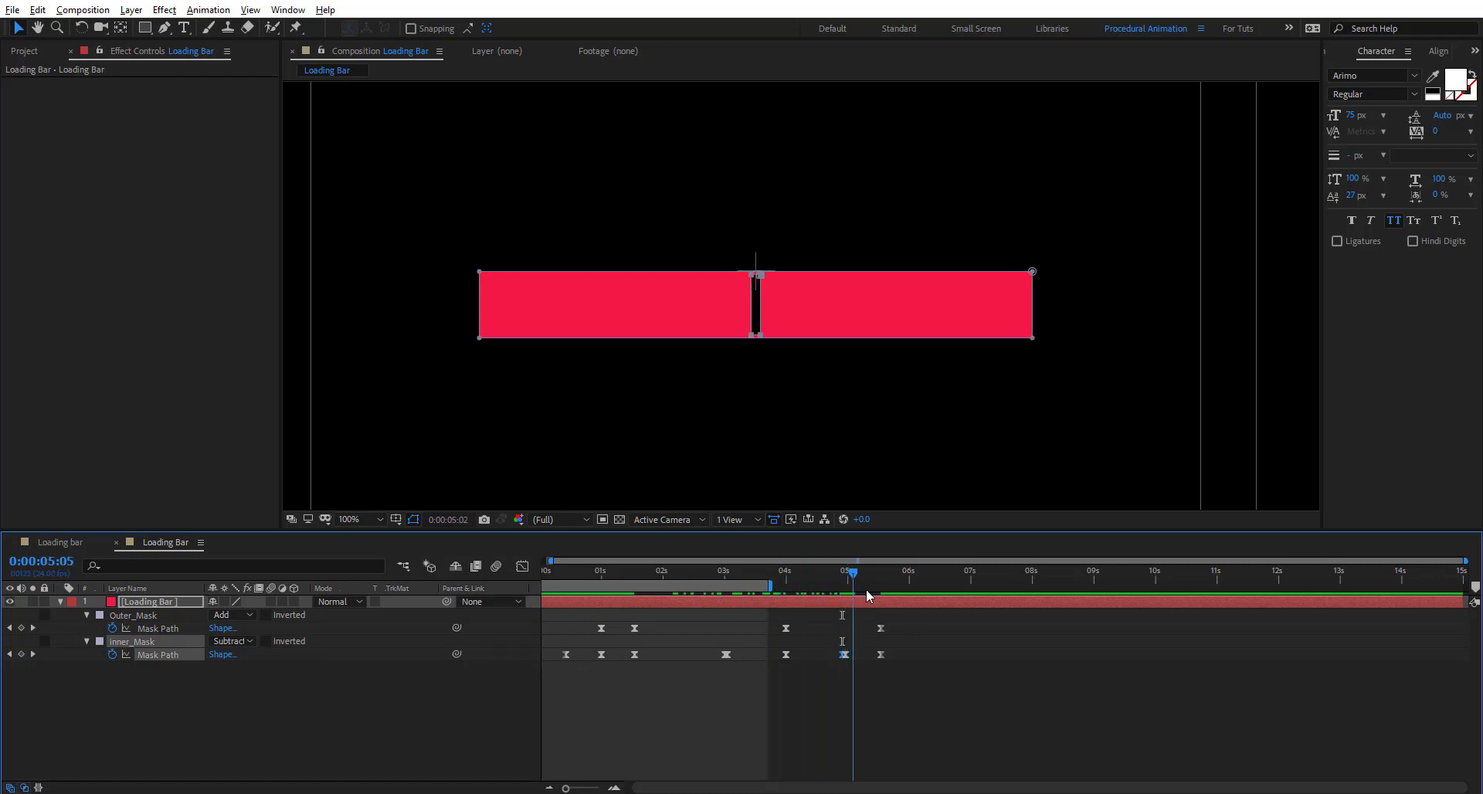
key("space")
key("space")
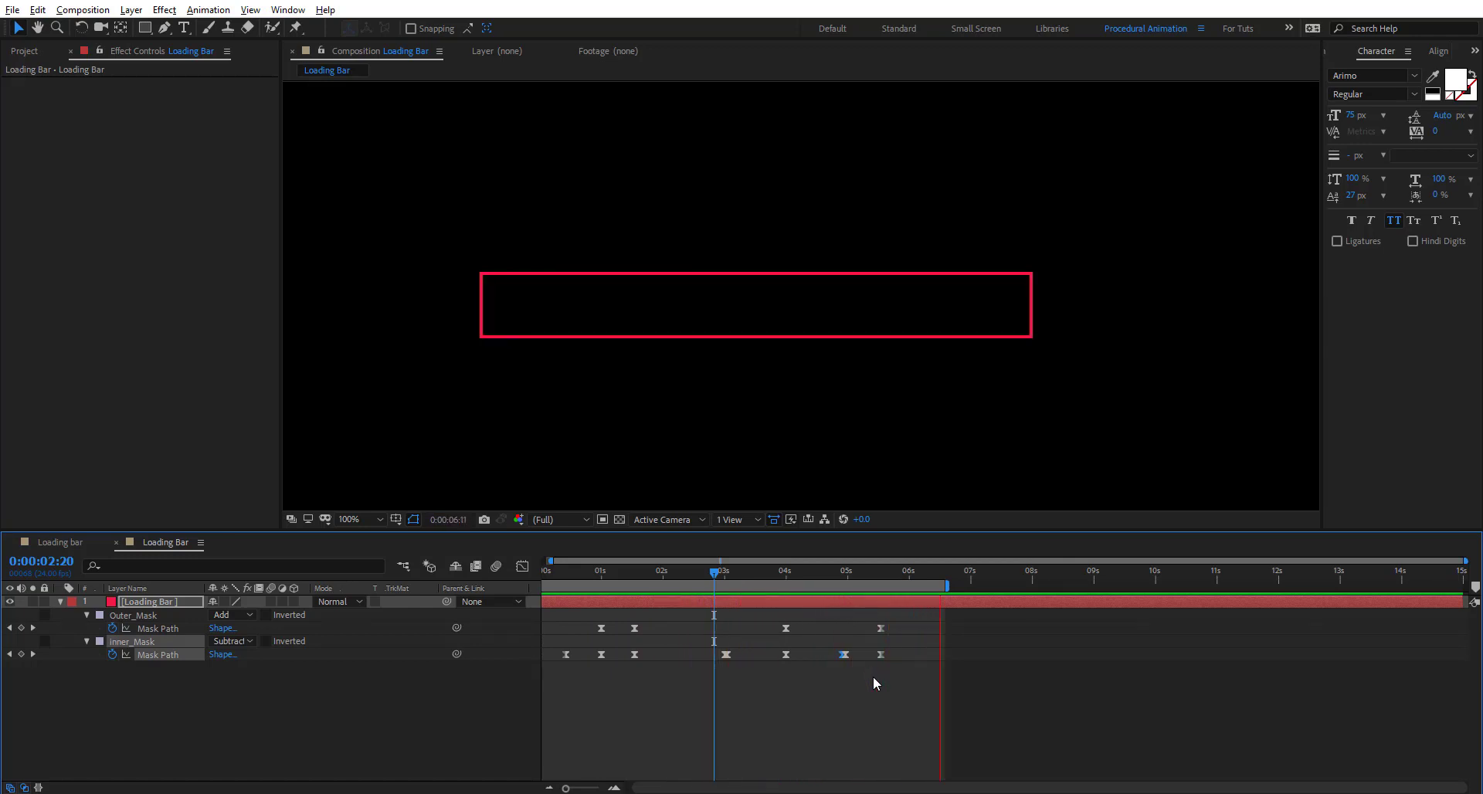
left_click_drag(886, 573, 915, 586)
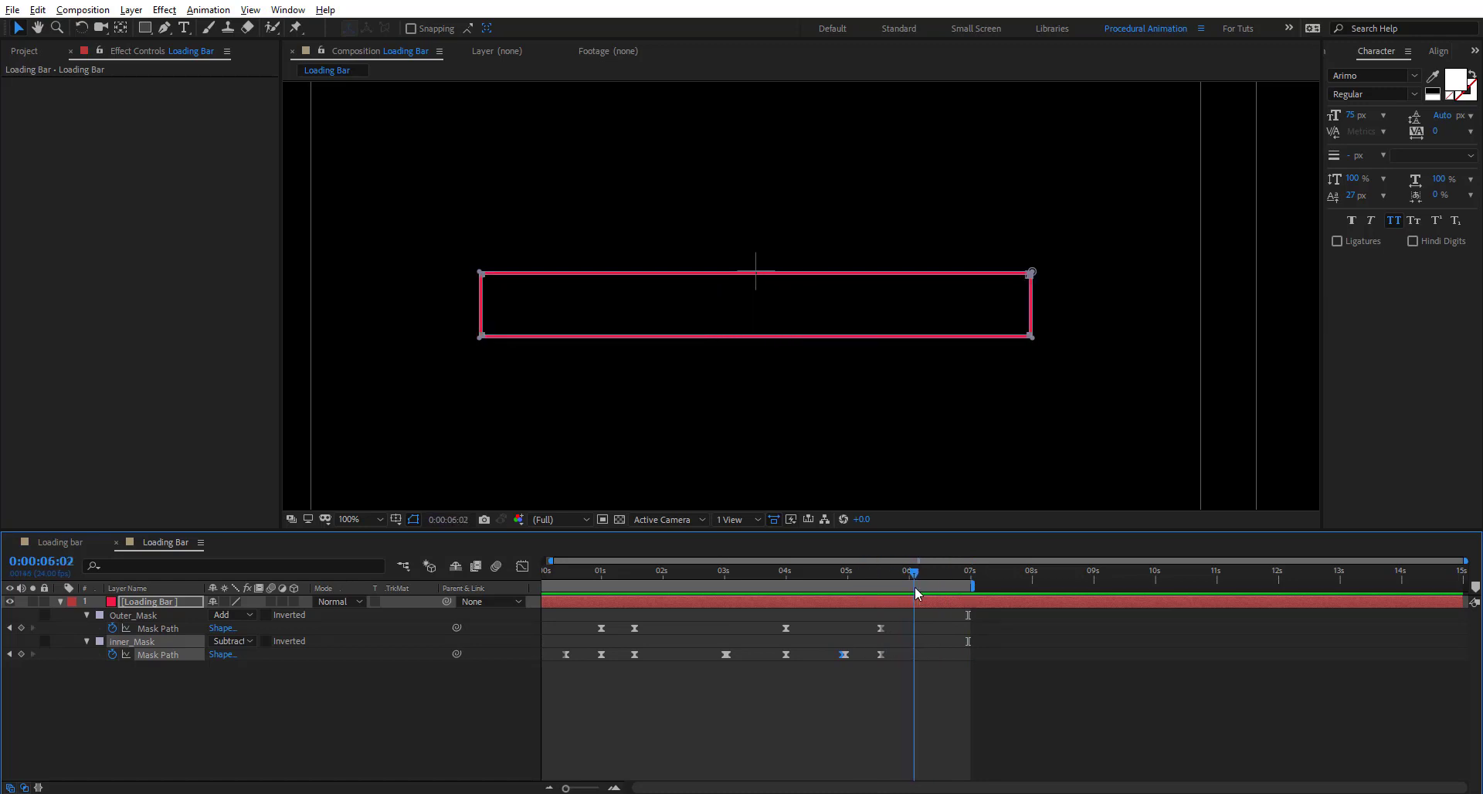
Key both masks at 0:00:06:02, then collapse the inner mask at 0:00:06:18.
left_click(21, 628)
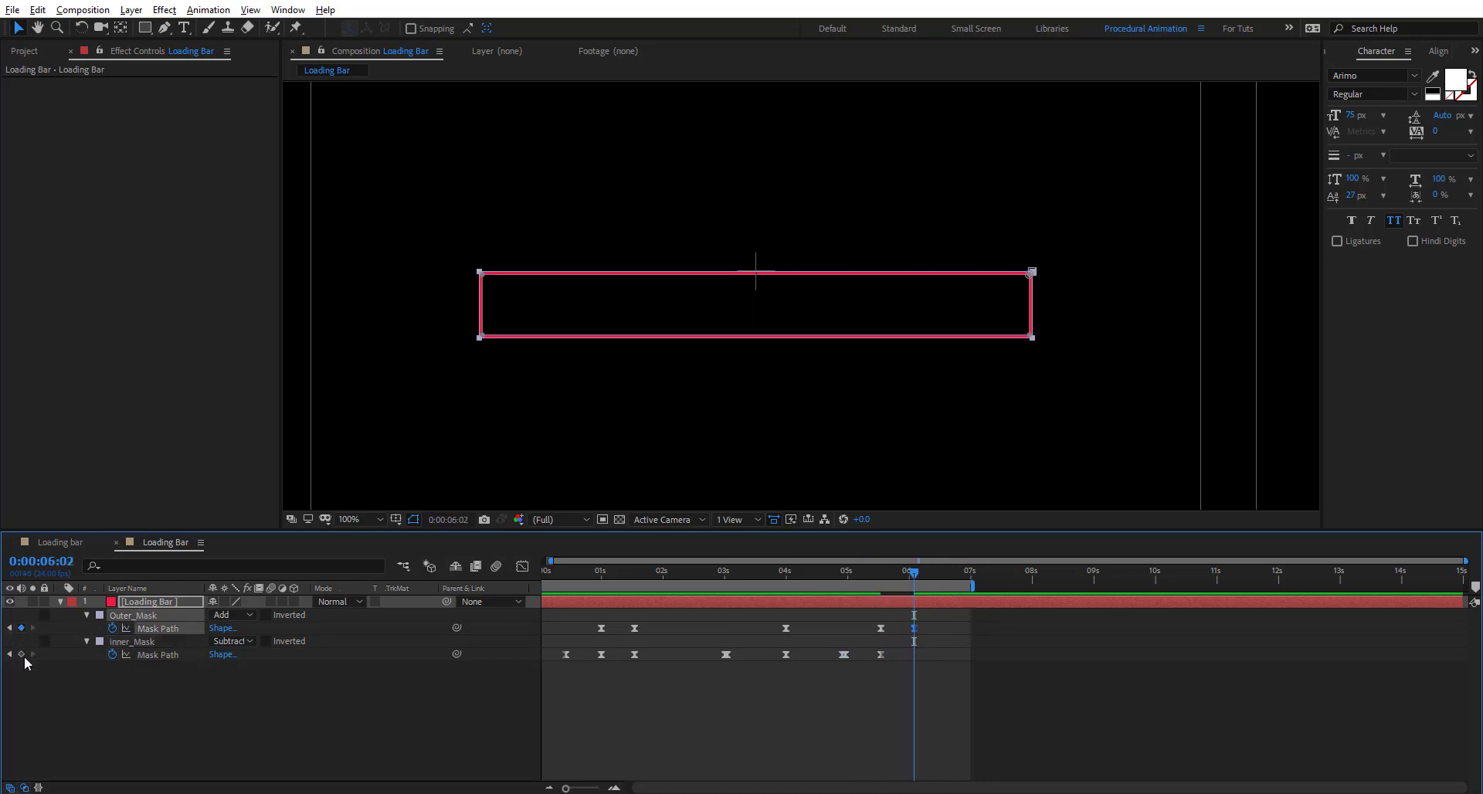
left_click(21, 654)
left_click_drag(914, 581, 956, 583)
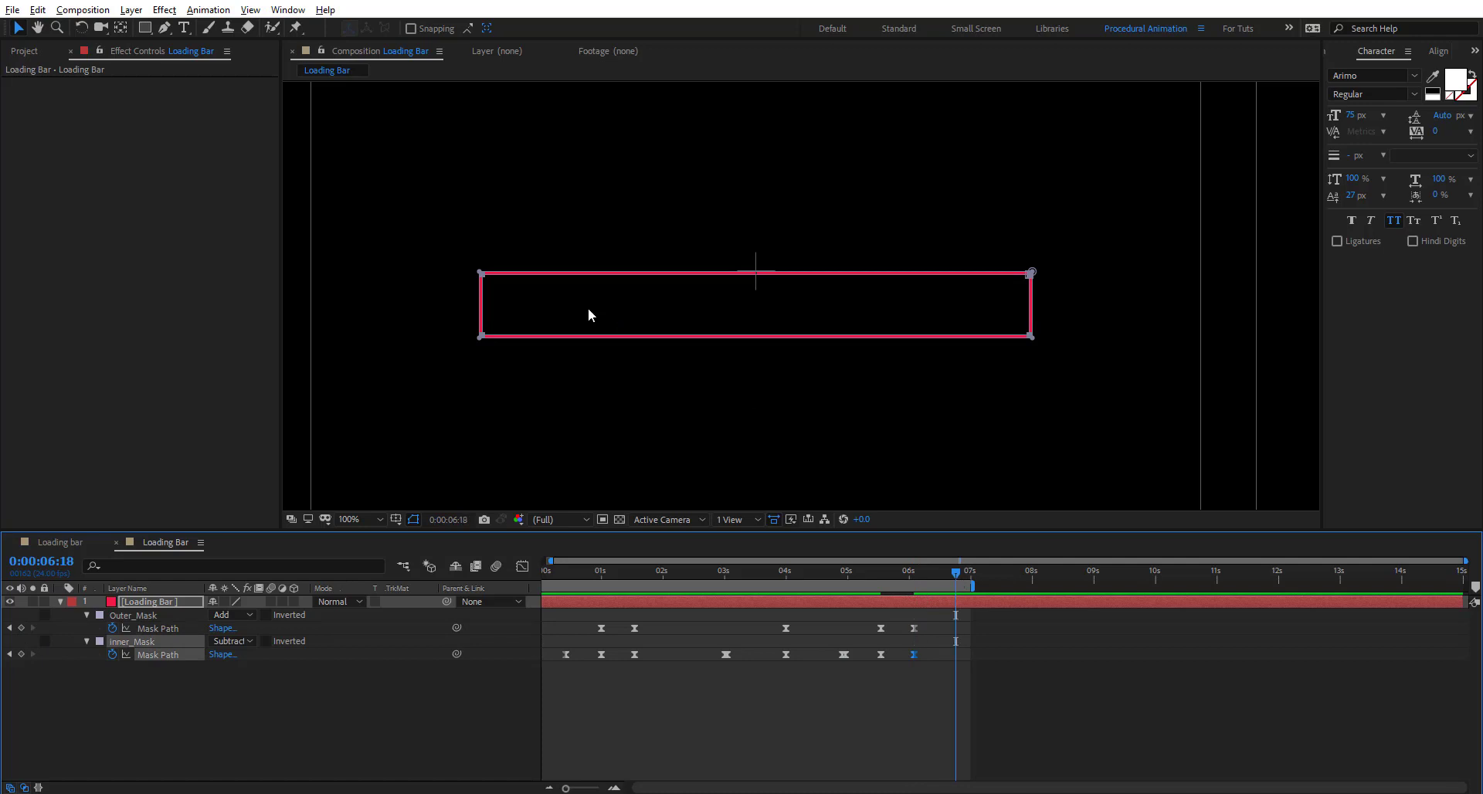
key("ctrl+t")
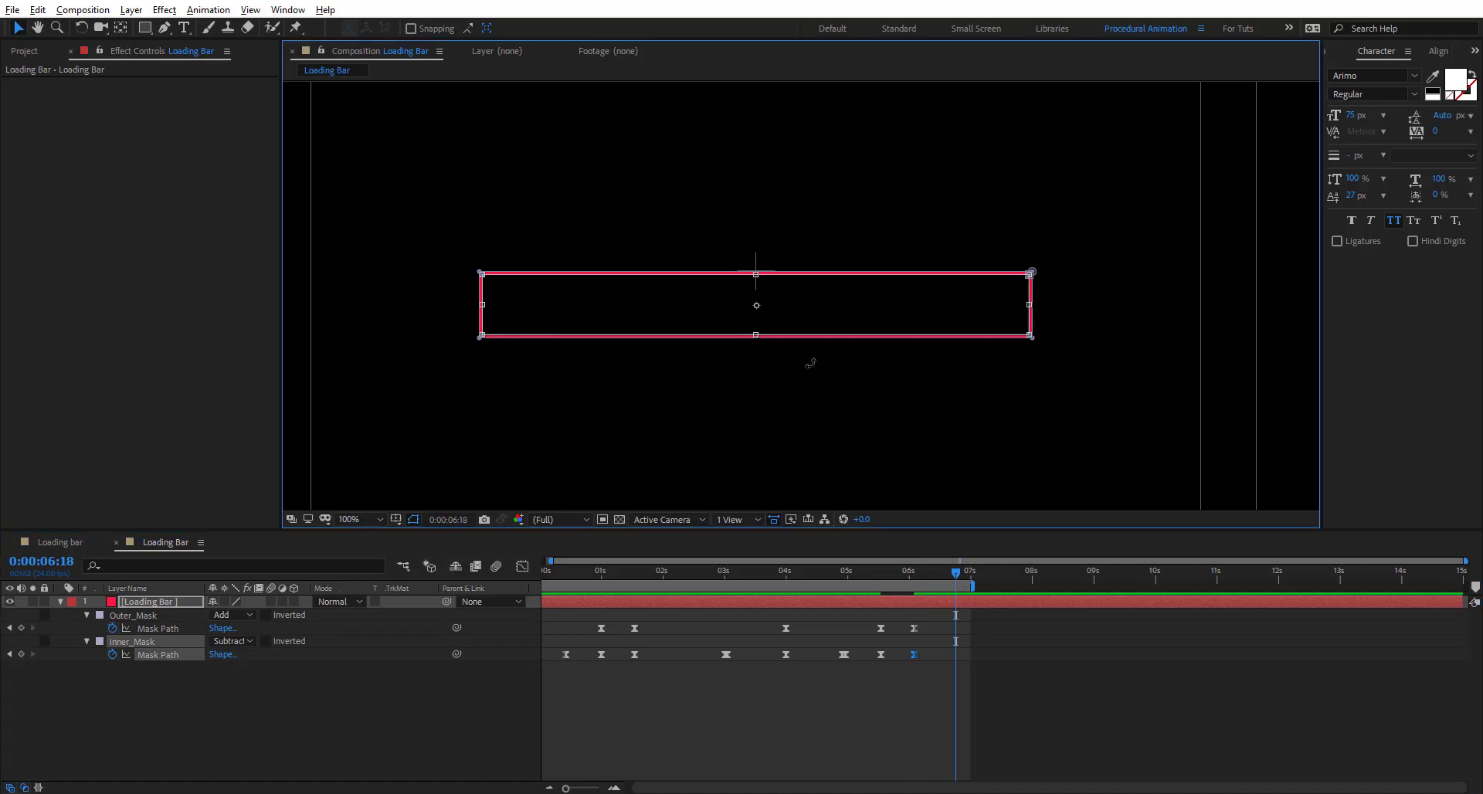
key("period")
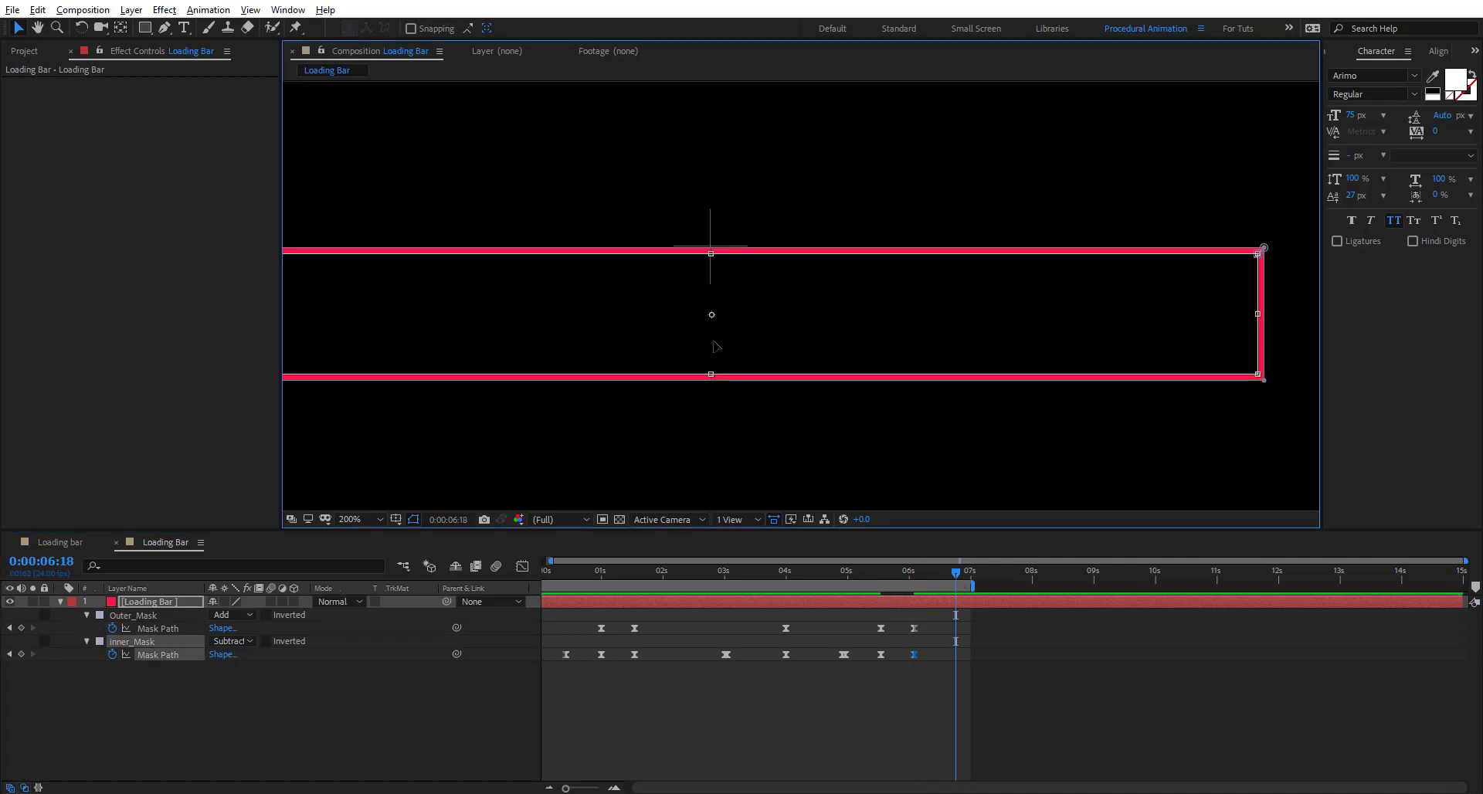
left_click_drag(714, 345, 712, 257)
Inspect the magnified bar edge for gaps, then return to the timeline start.
scroll(657, 257, "up", 1)
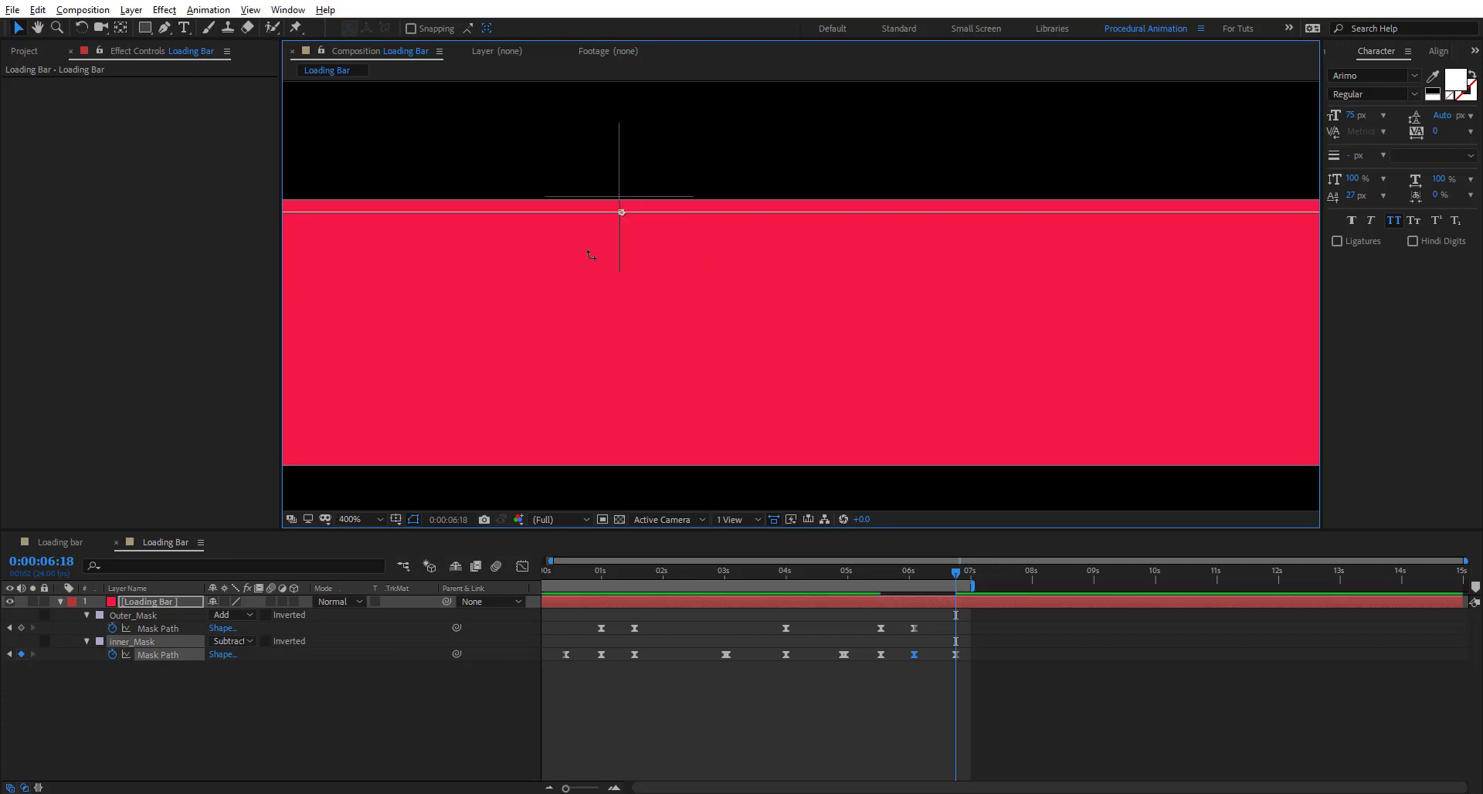
scroll(645, 354, "up", 1)
scroll(555, 348, "up", 1)
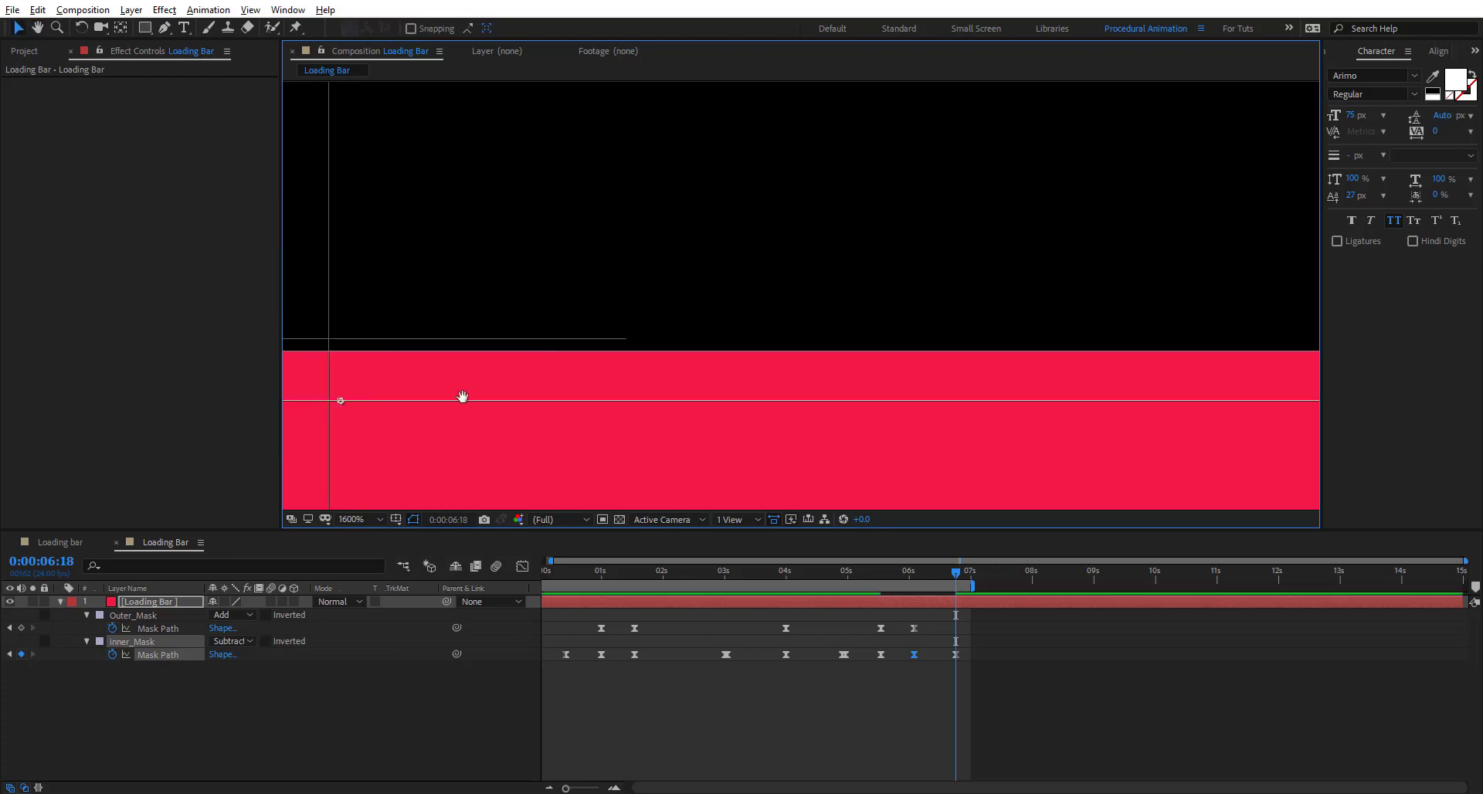
left_click_drag(462, 397, 556, 365)
scroll(762, 354, "down", 5)
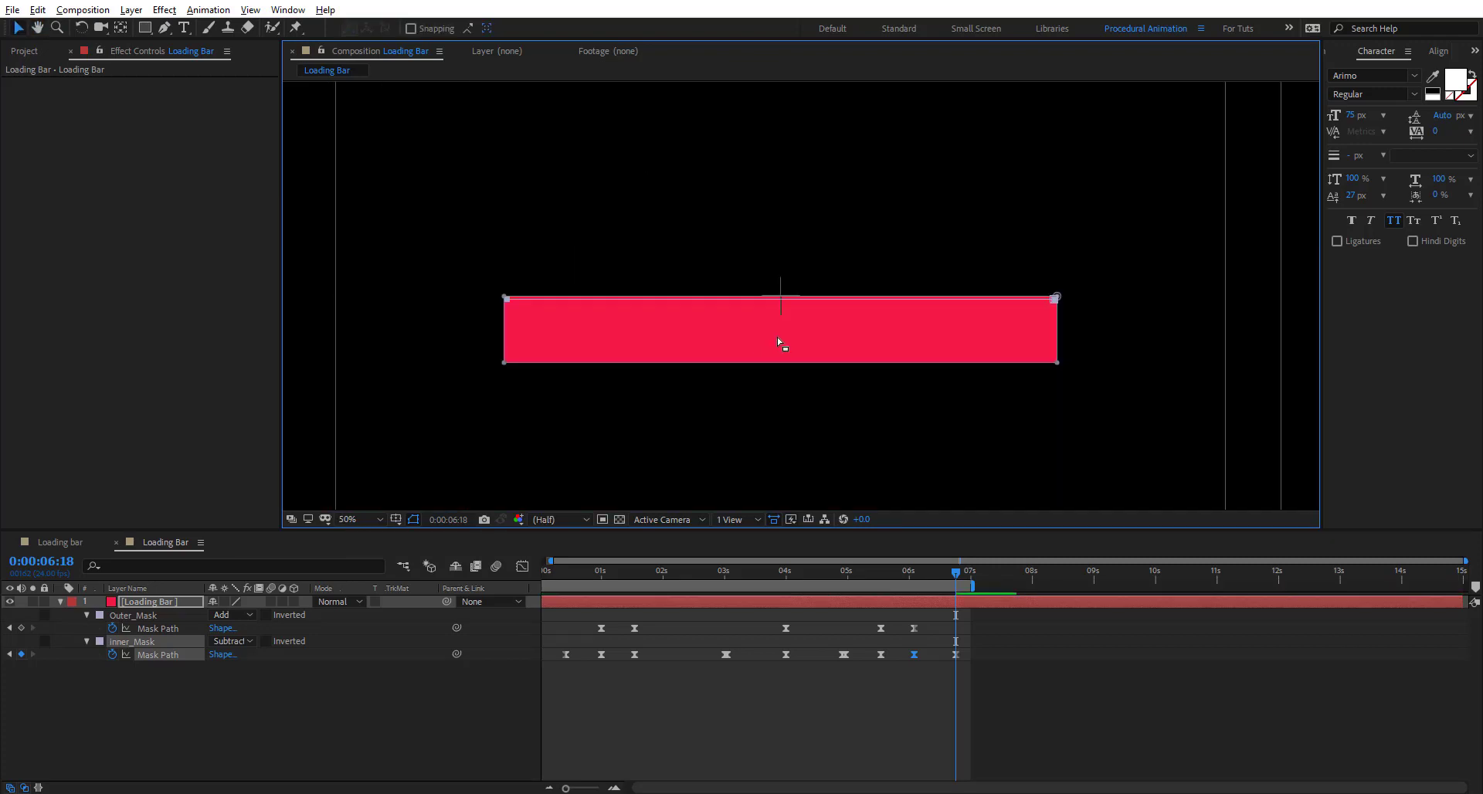
key("Home")
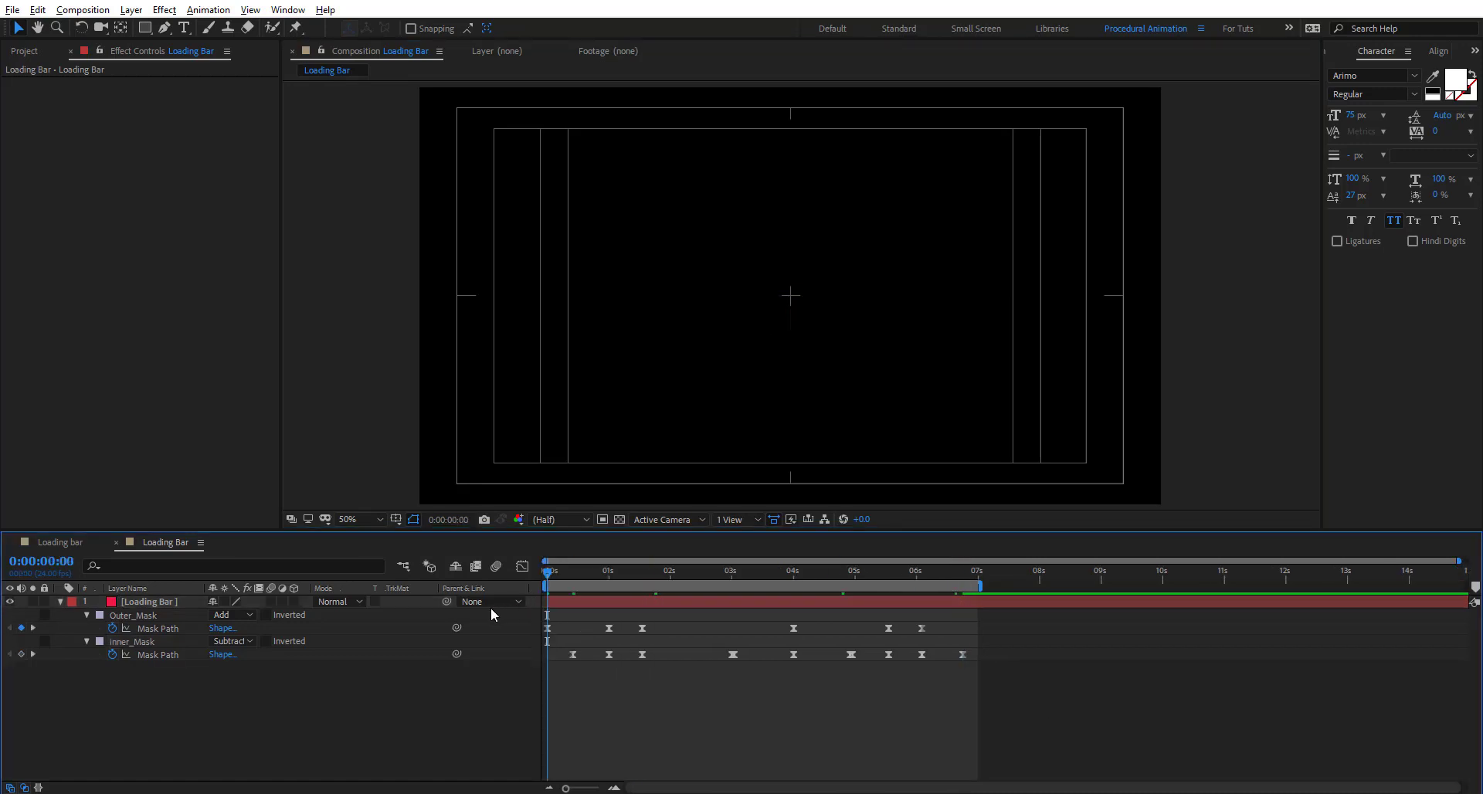
Preview the bar animation, return to its first frames and collapse the Loading Bar masks.
key("space")
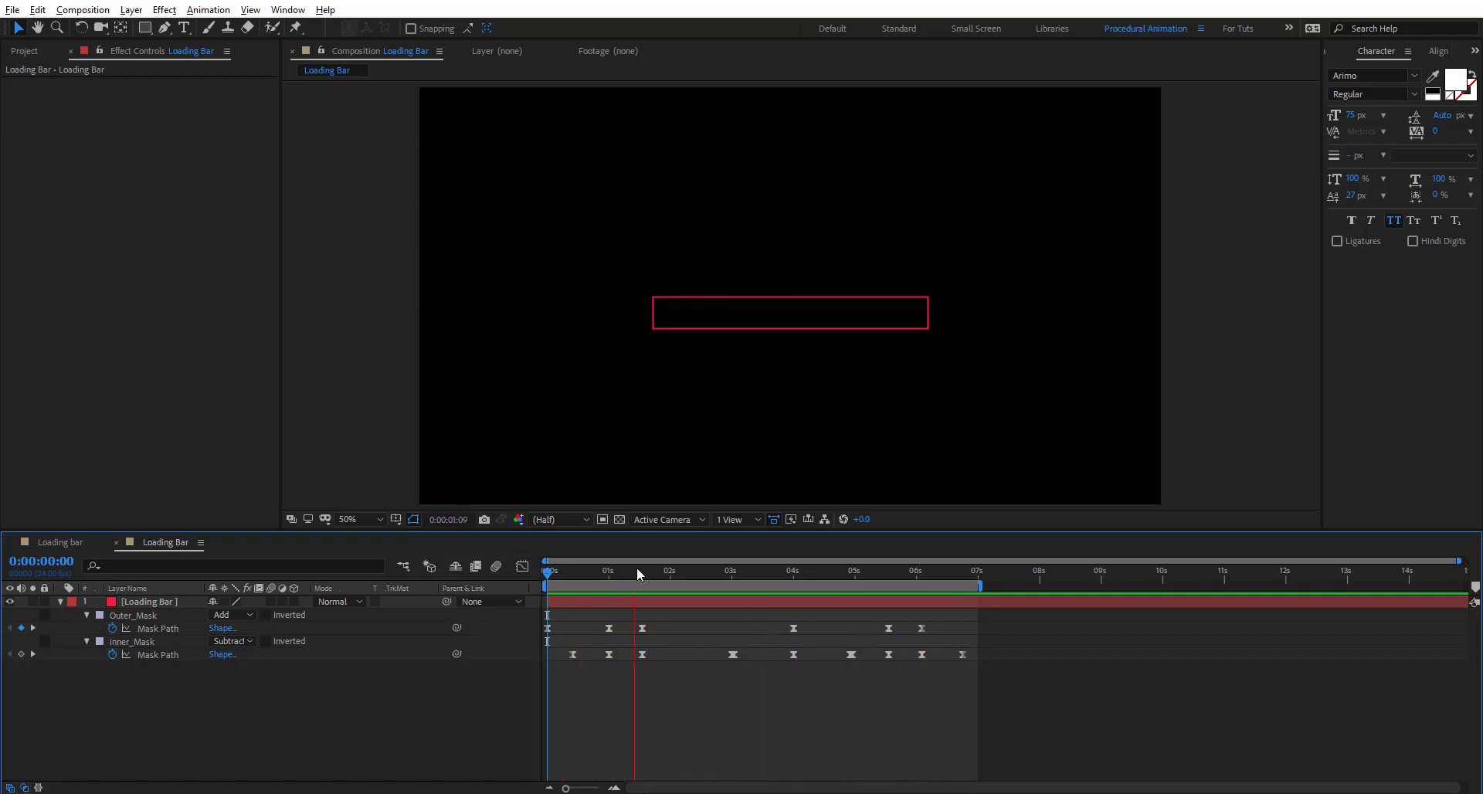
key("space")
left_click(558, 572)
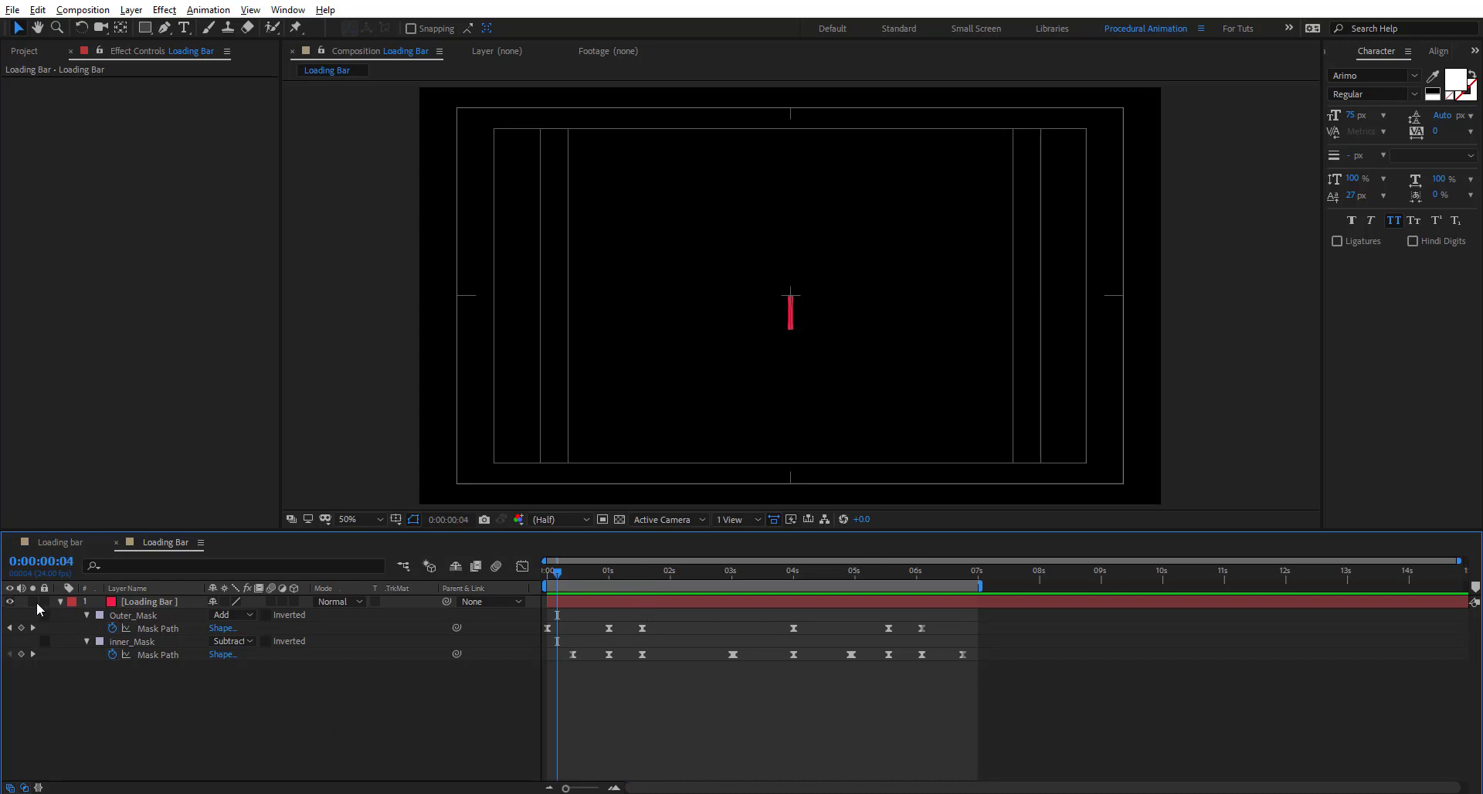
left_click(59, 602)
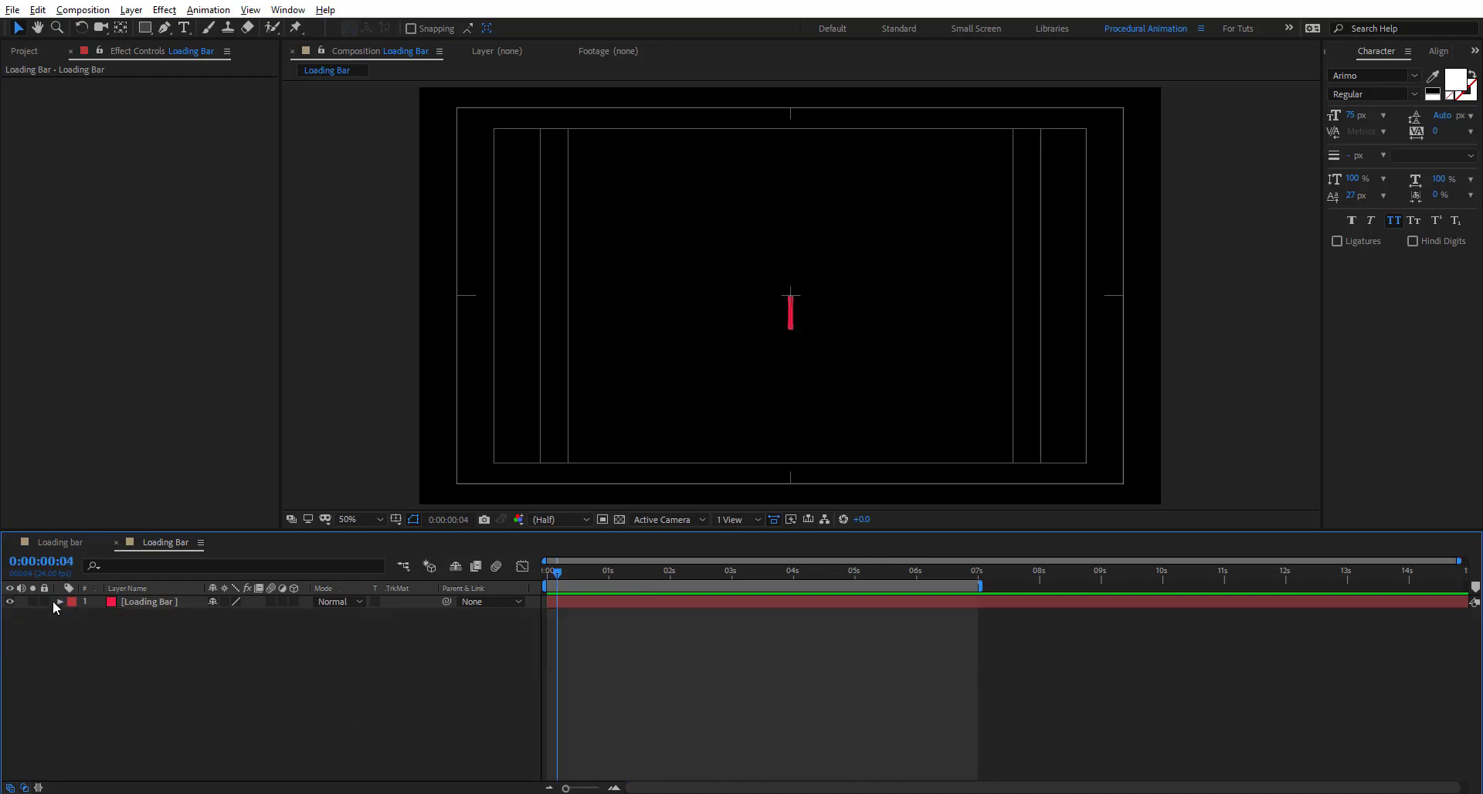
Create a text layer reading 'Loading'.
left_click(183, 28)
left_click(753, 307)
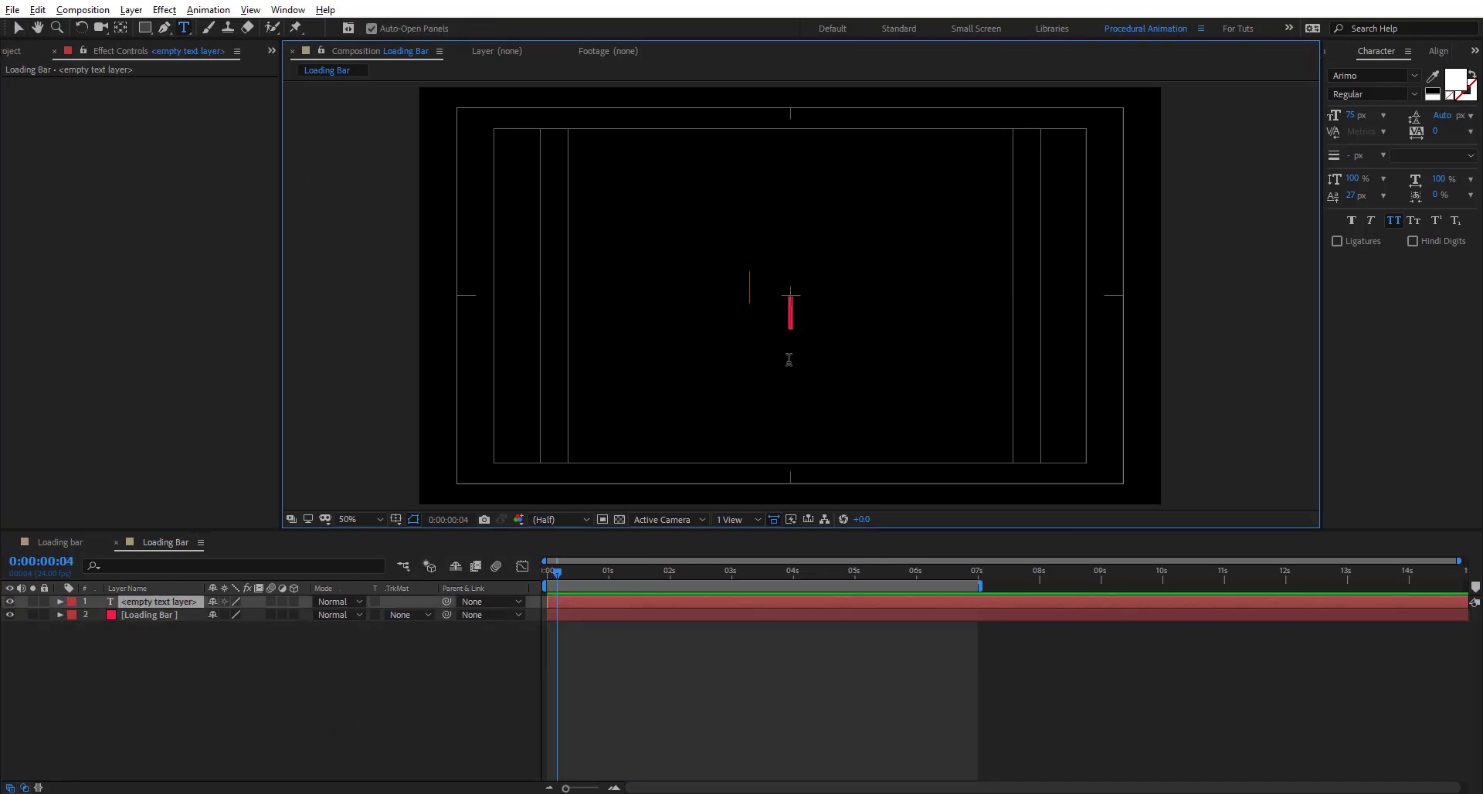
type("Loading")
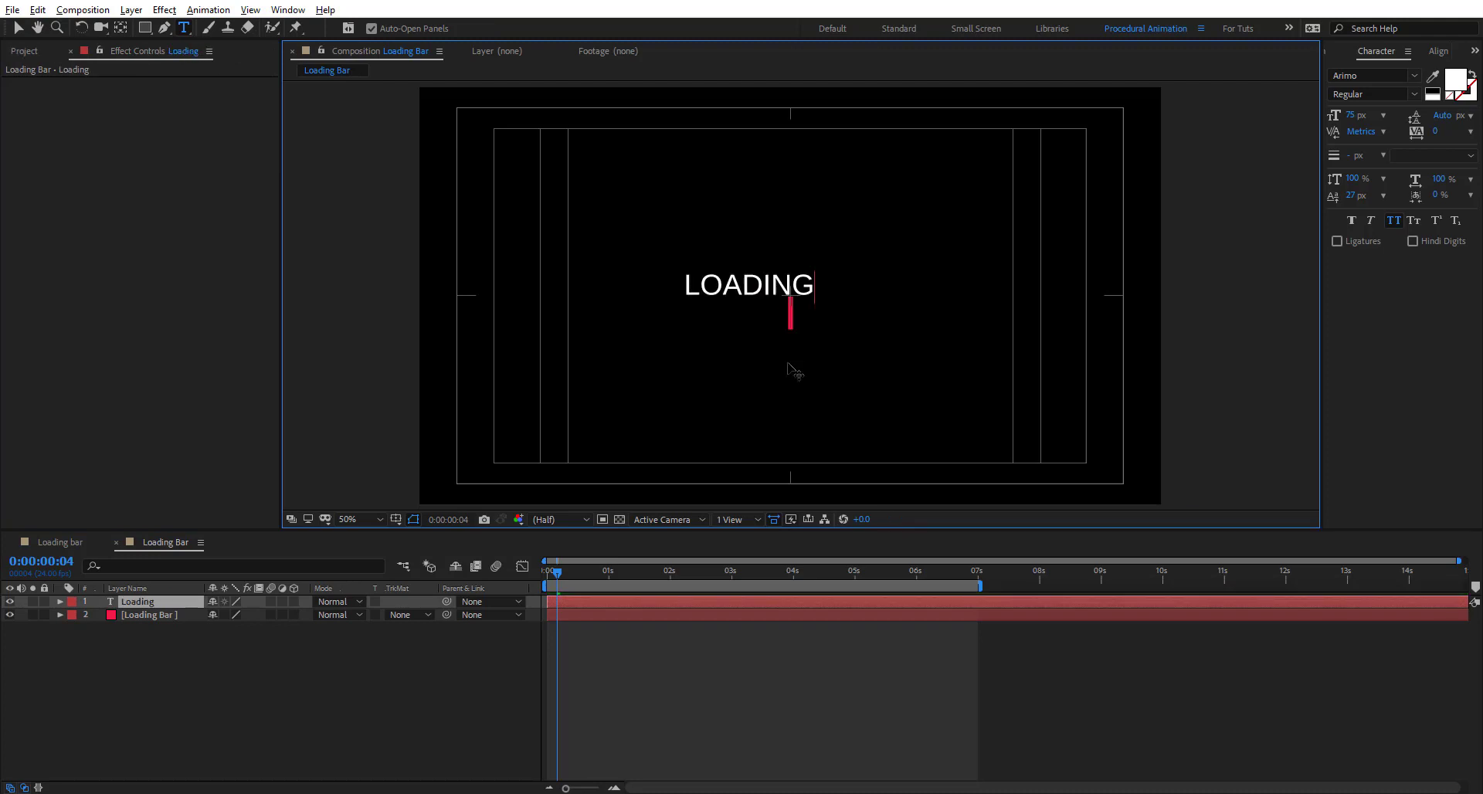
left_click(18, 29)
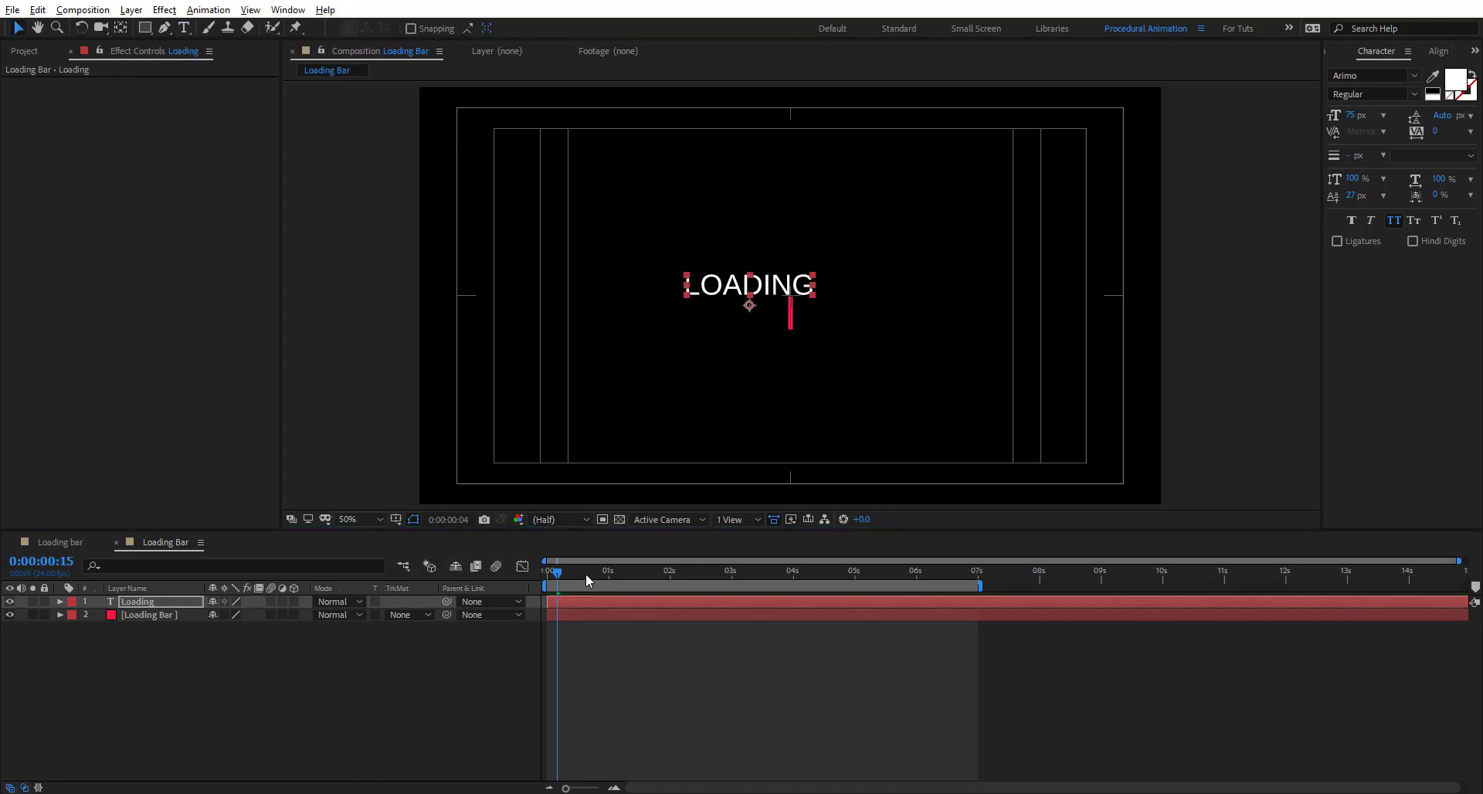
At about 1:13, move the LOADING text into the bar outline and nudge it centred.
left_click_drag(586, 573, 642, 573)
left_click_drag(771, 291, 815, 318)
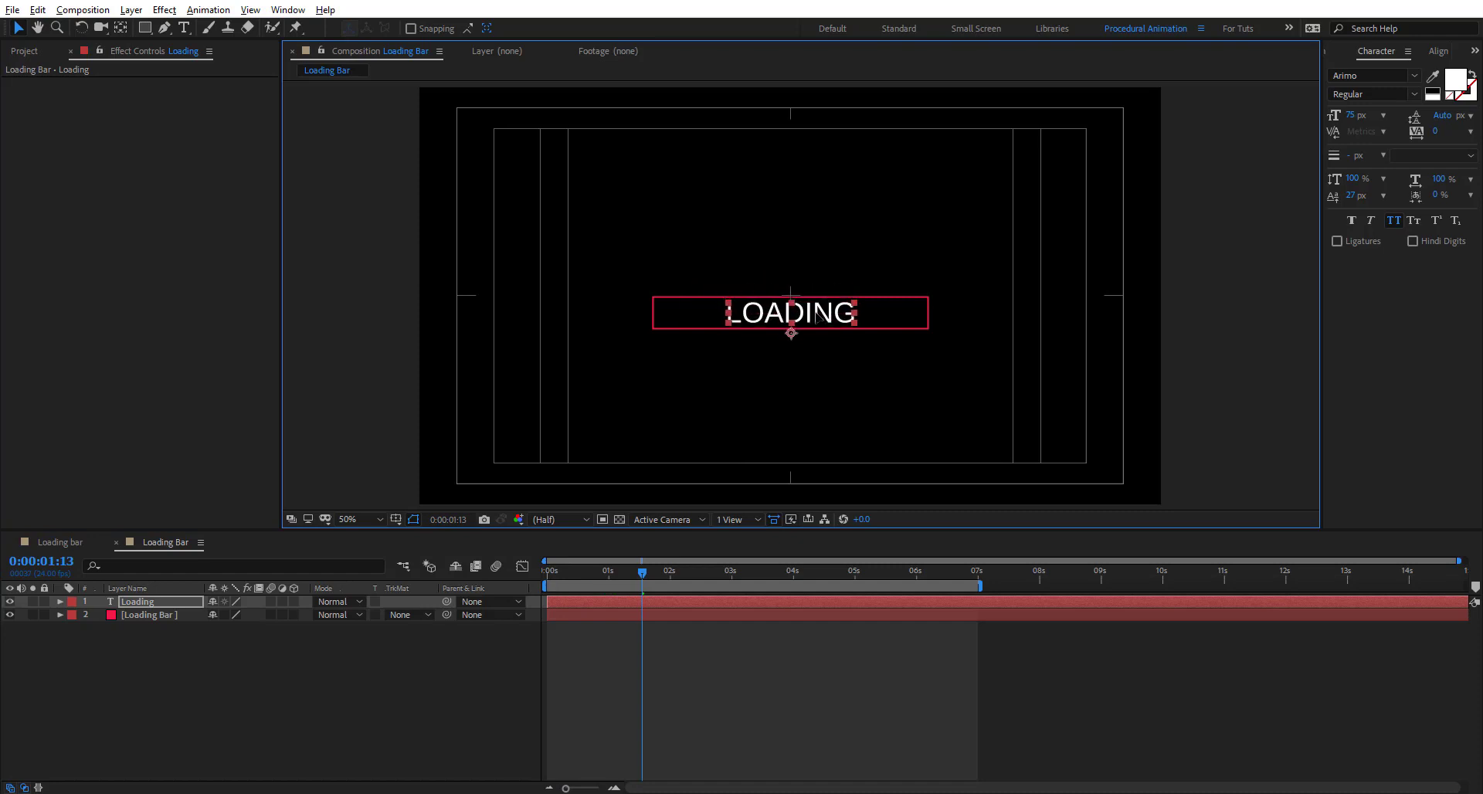
scroll(817, 317, "up", 4)
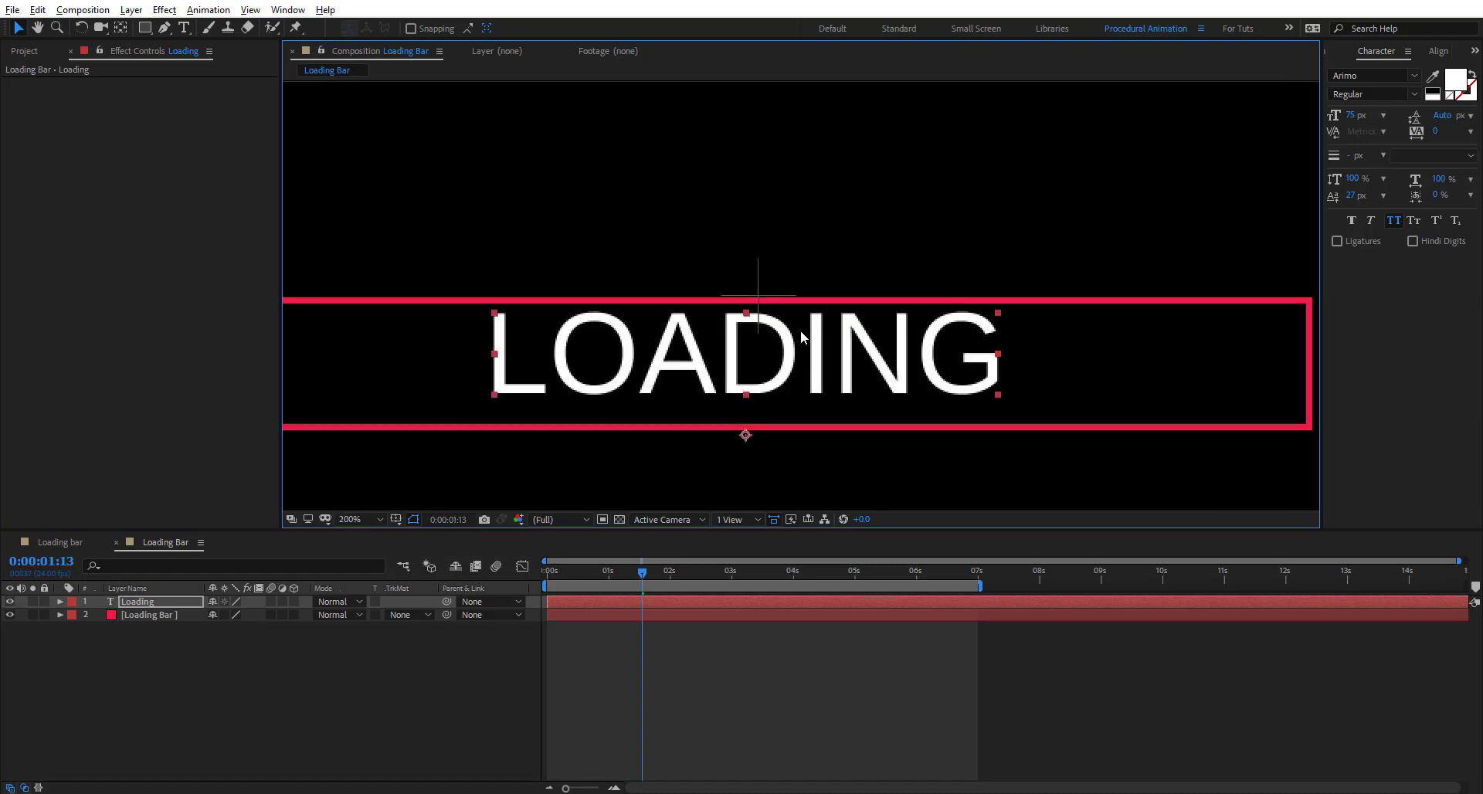
key("Right")
key("Right")
key("Right")
key("Right")
key("Right")
key("Right")
key("Right")
key("Right")
key("Down")
key("Down")
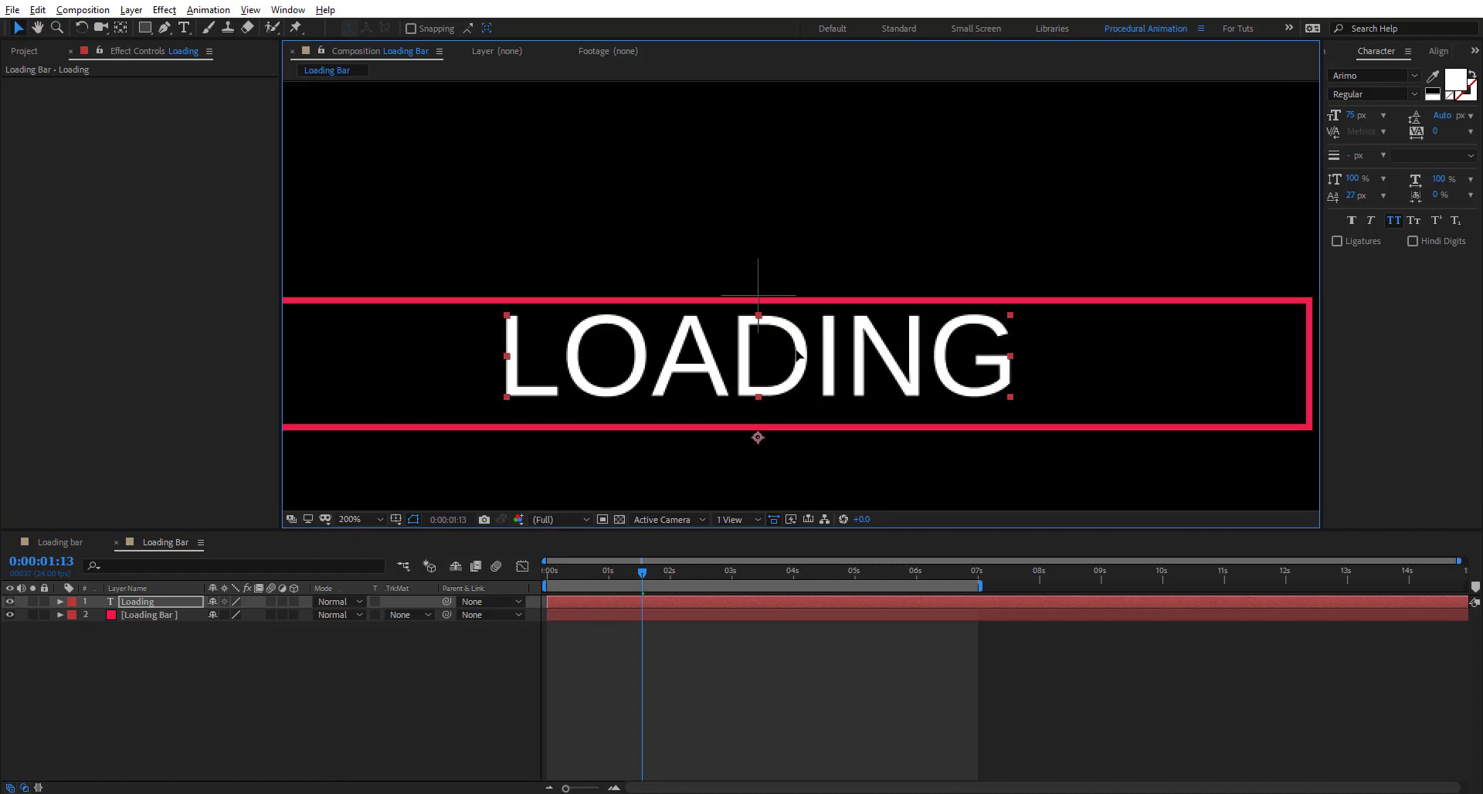
key("Down")
key("Down")
key("comma")
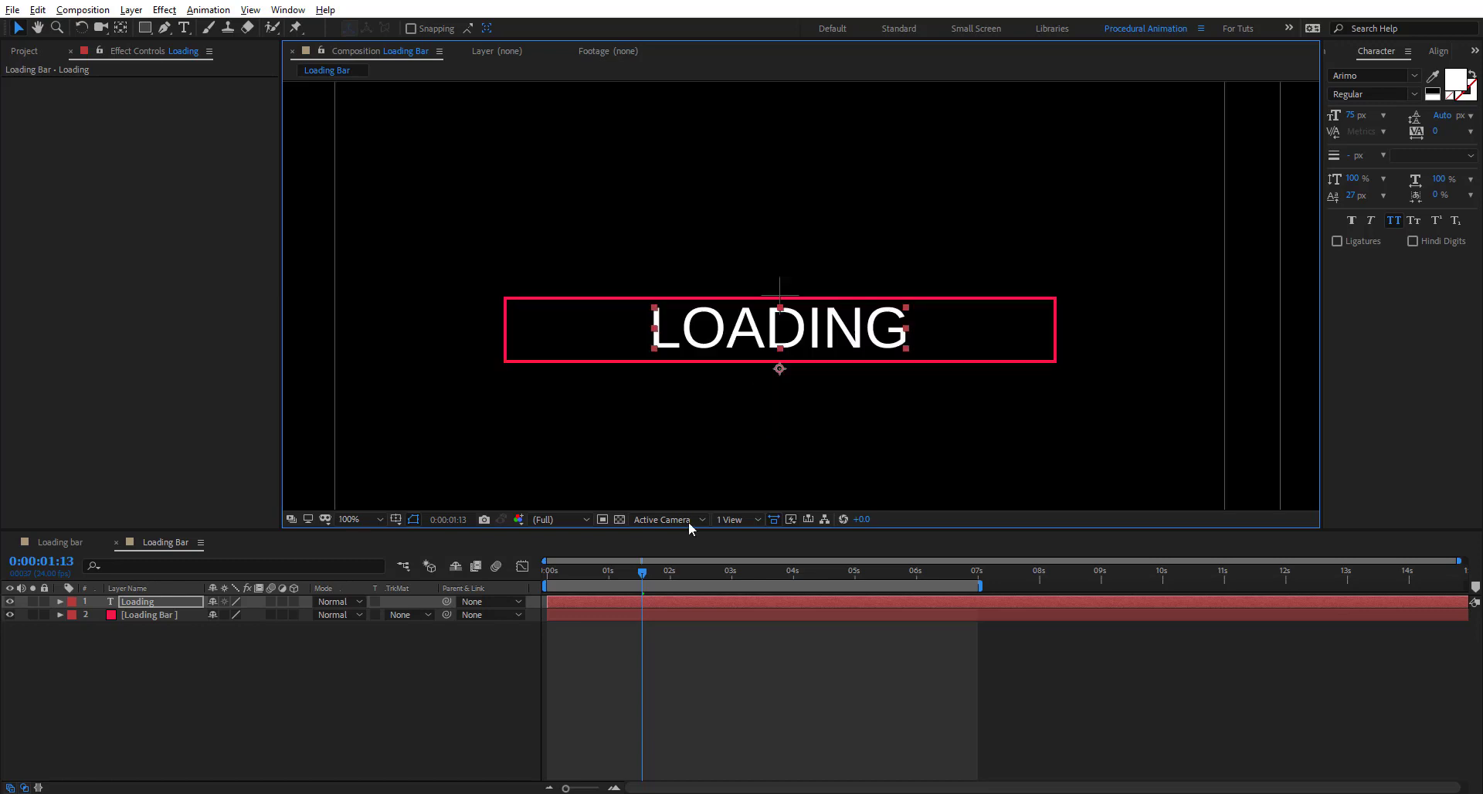
Make the Loading layer start at 1:13 and preview its appearance.
left_click(650, 604)
key("bracketleft")
key("space")
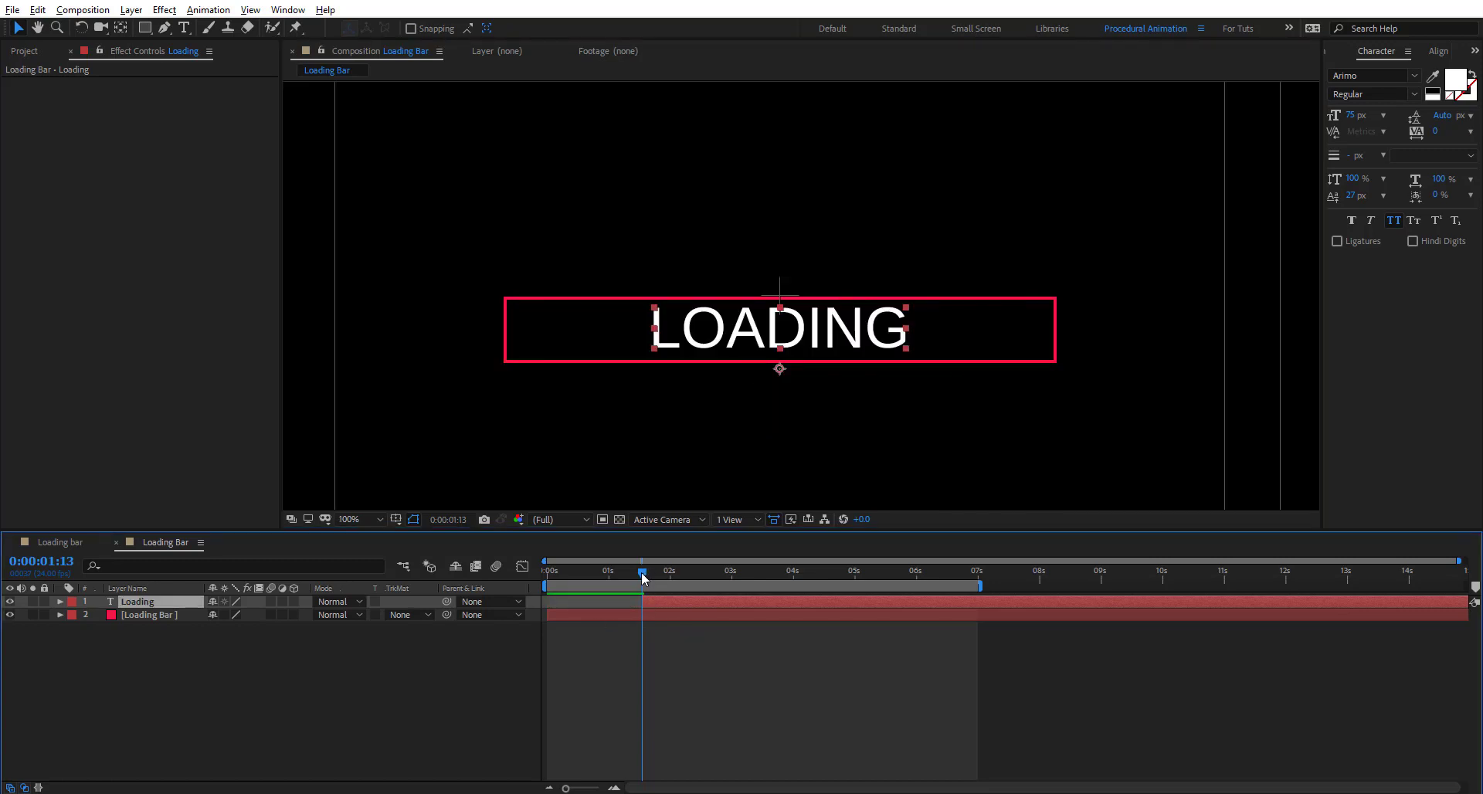
Trim the Loading layer's out-point to around 5:16.
left_click_drag(693, 590, 917, 599)
key("alt+[")
key("ctrl+z")
key("alt+]")
key("Page_Up")
key("Page_Up")
key("Page_Up")
key("Page_Up")
key("Page_Up")
key("Page_Up")
left_click_drag(789, 575, 669, 591)
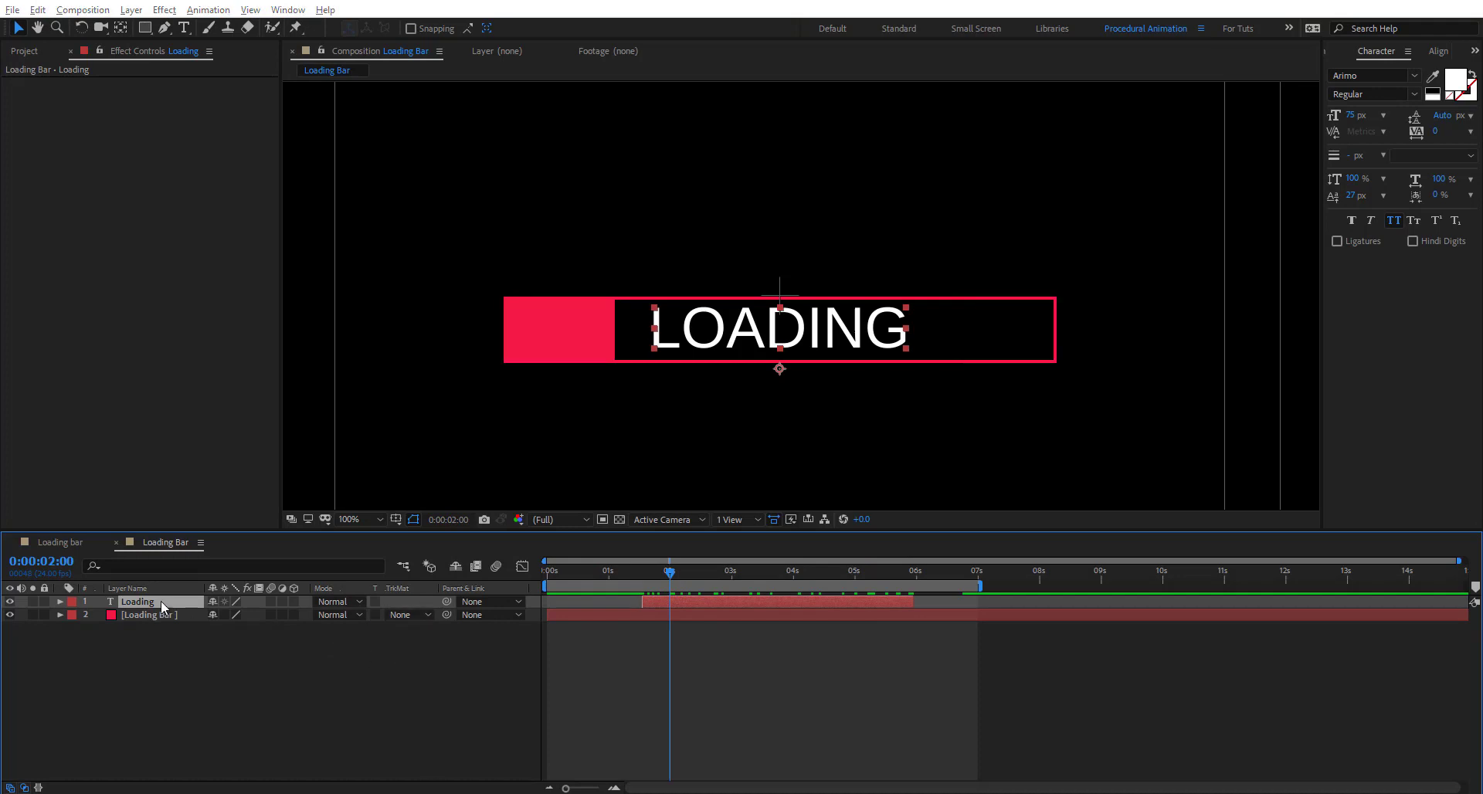
Apply the Set Matte effect to the Loading layer via effect search.
key("ctrl+space")
type("set")
key("Down")
key("Return")
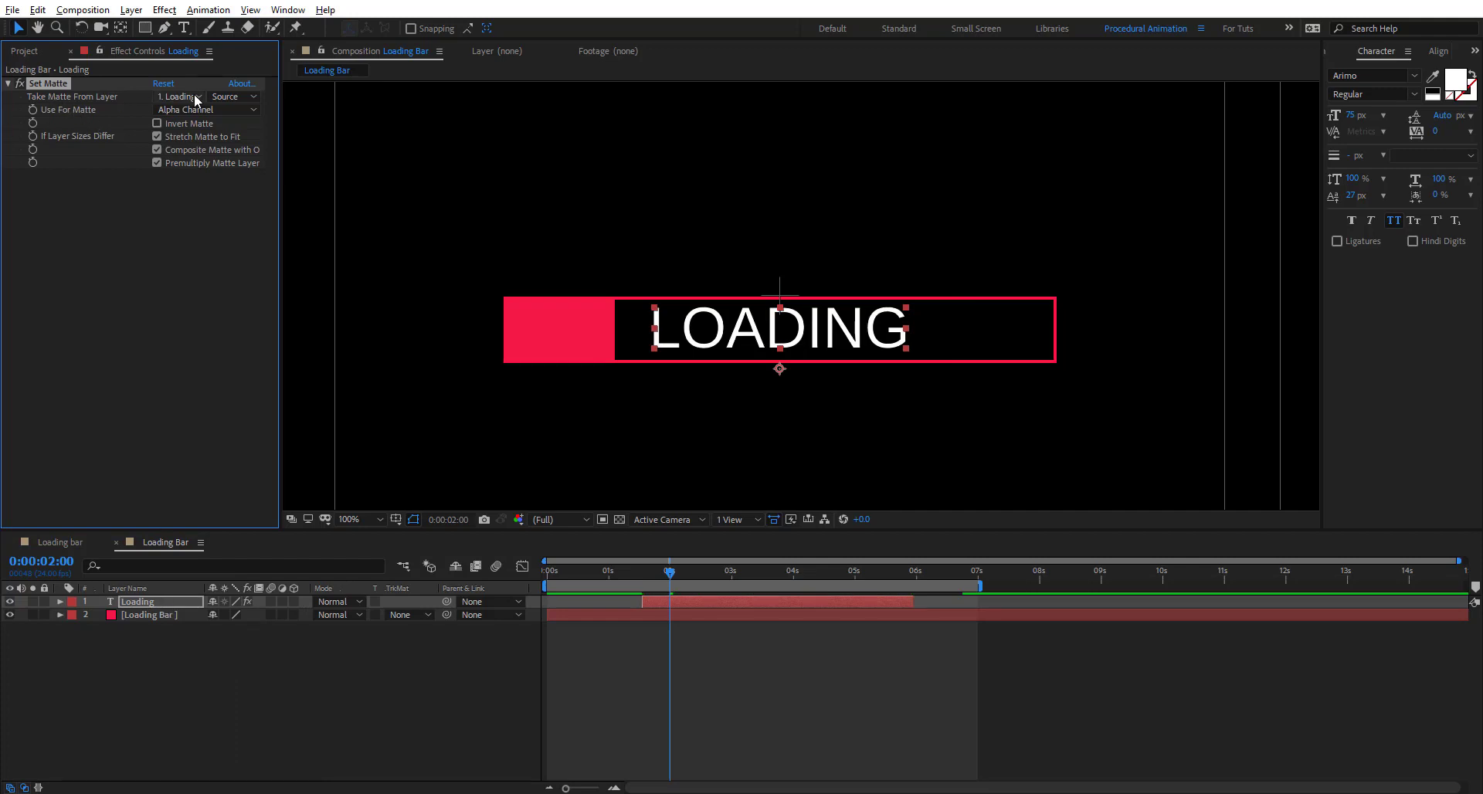
Set Set Matte to take its matte from 2. Loading Bar using Effects & Masks.
left_click(192, 96)
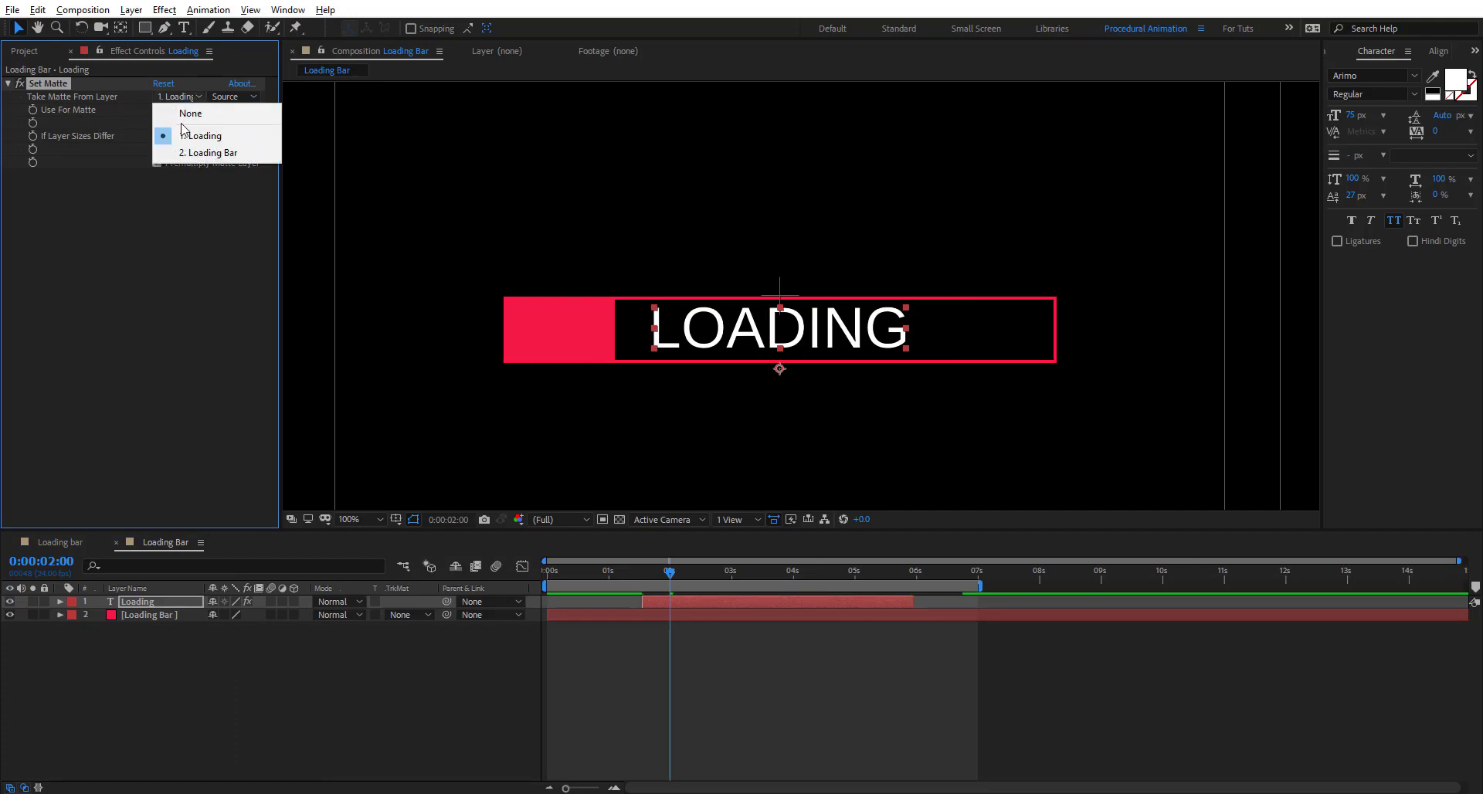
left_click(229, 153)
left_click(230, 96)
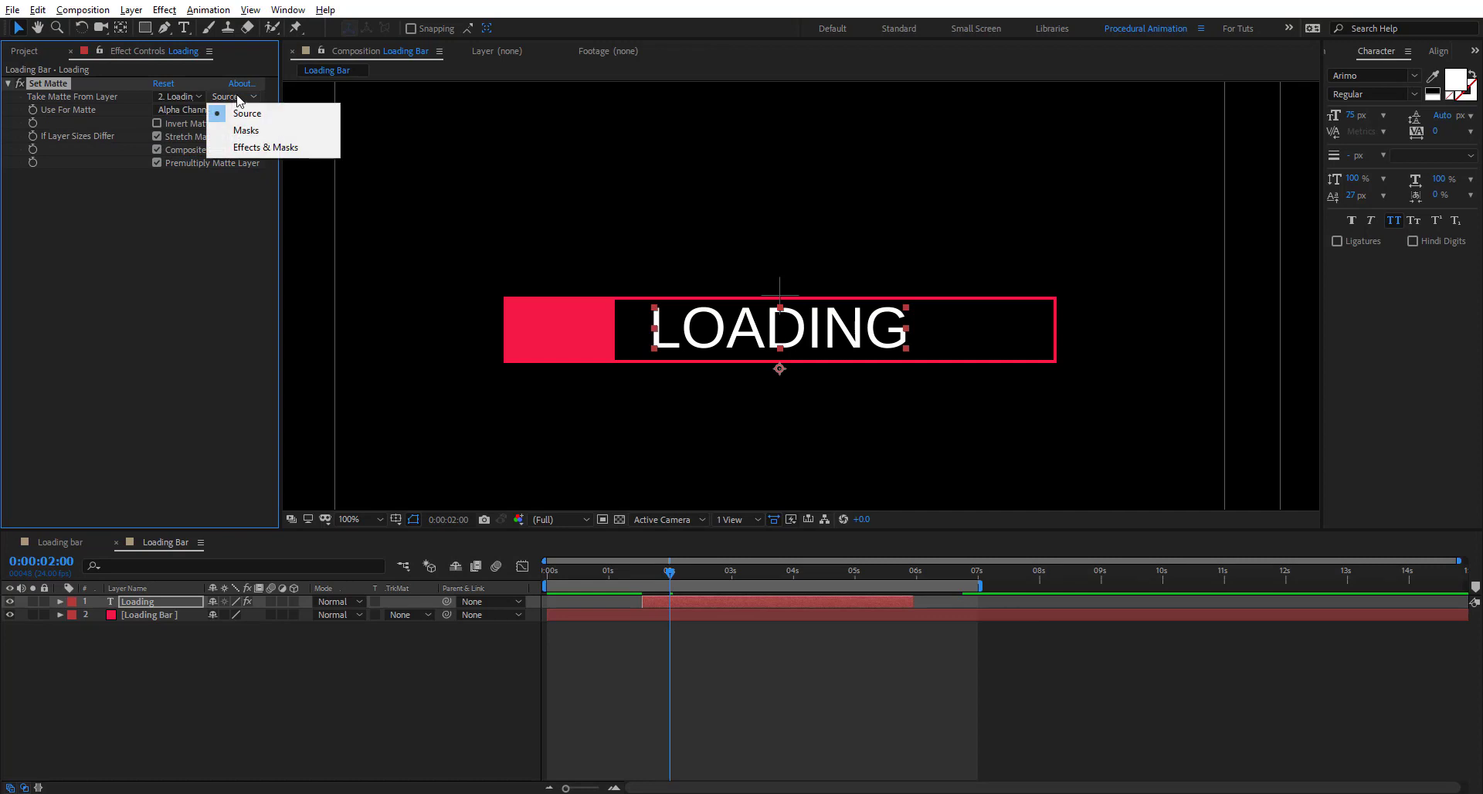
left_click(271, 147)
Preview the matted LOADING text being revealed by the red fill.
left_click(765, 711)
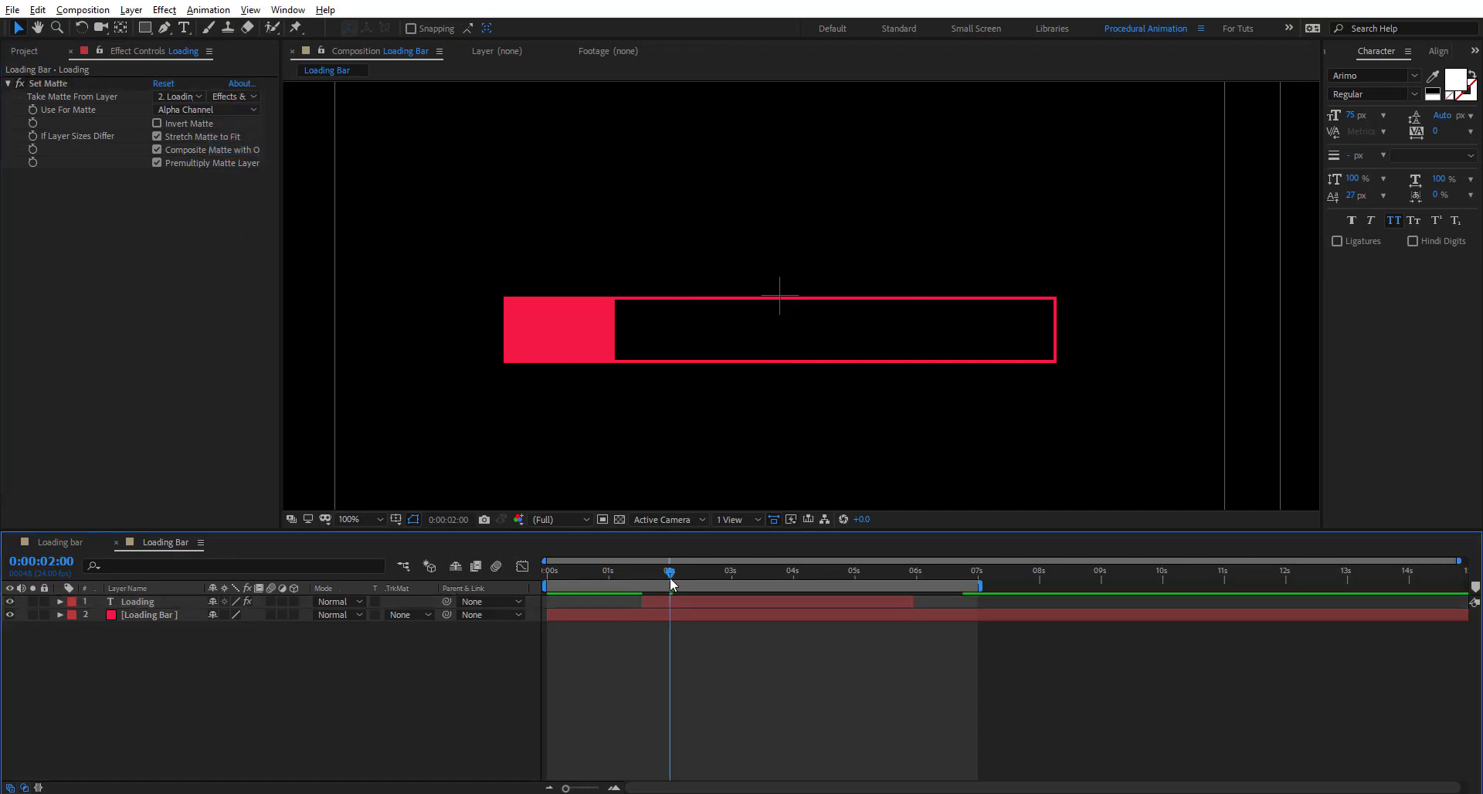
left_click_drag(639, 571, 816, 573)
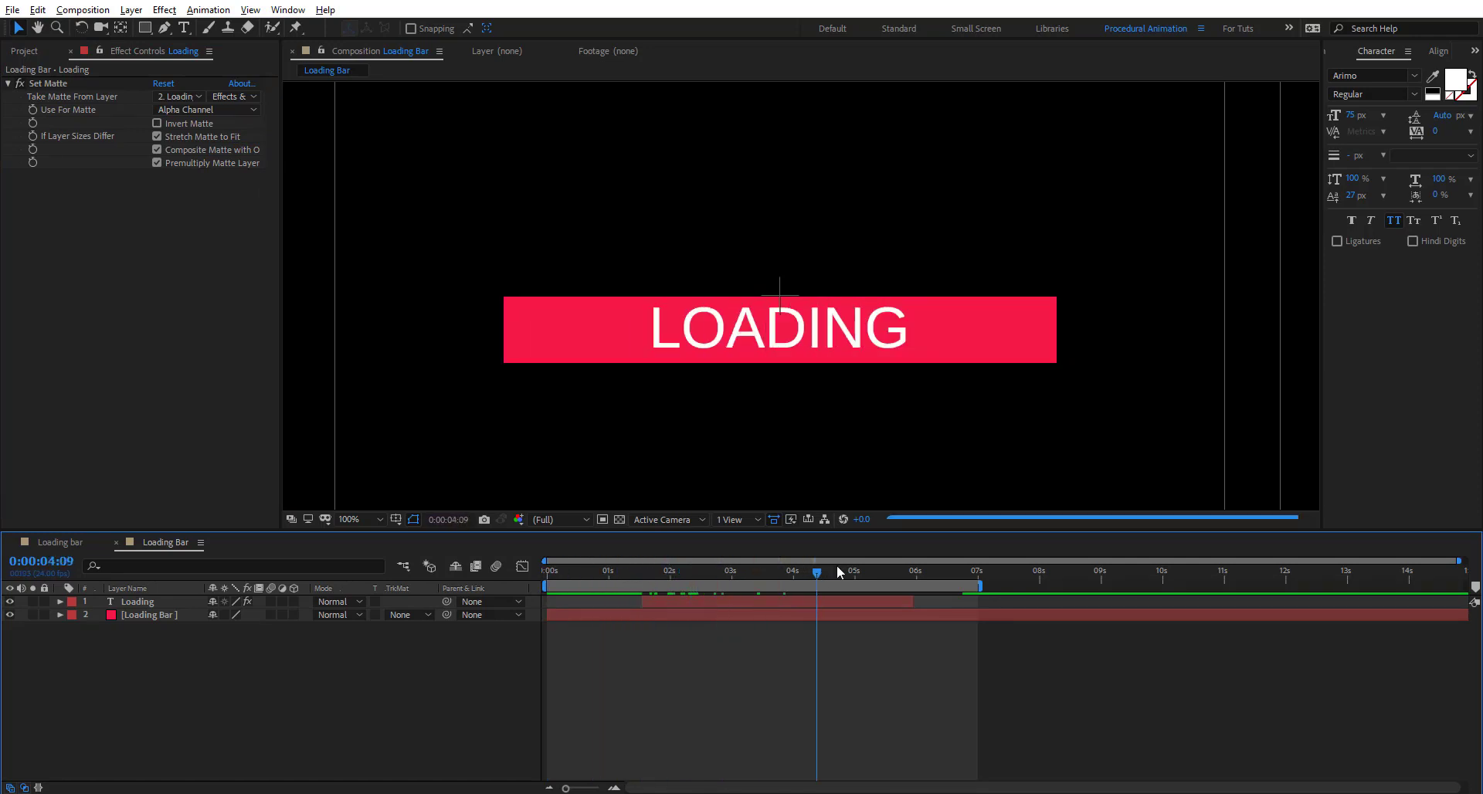
key("space")
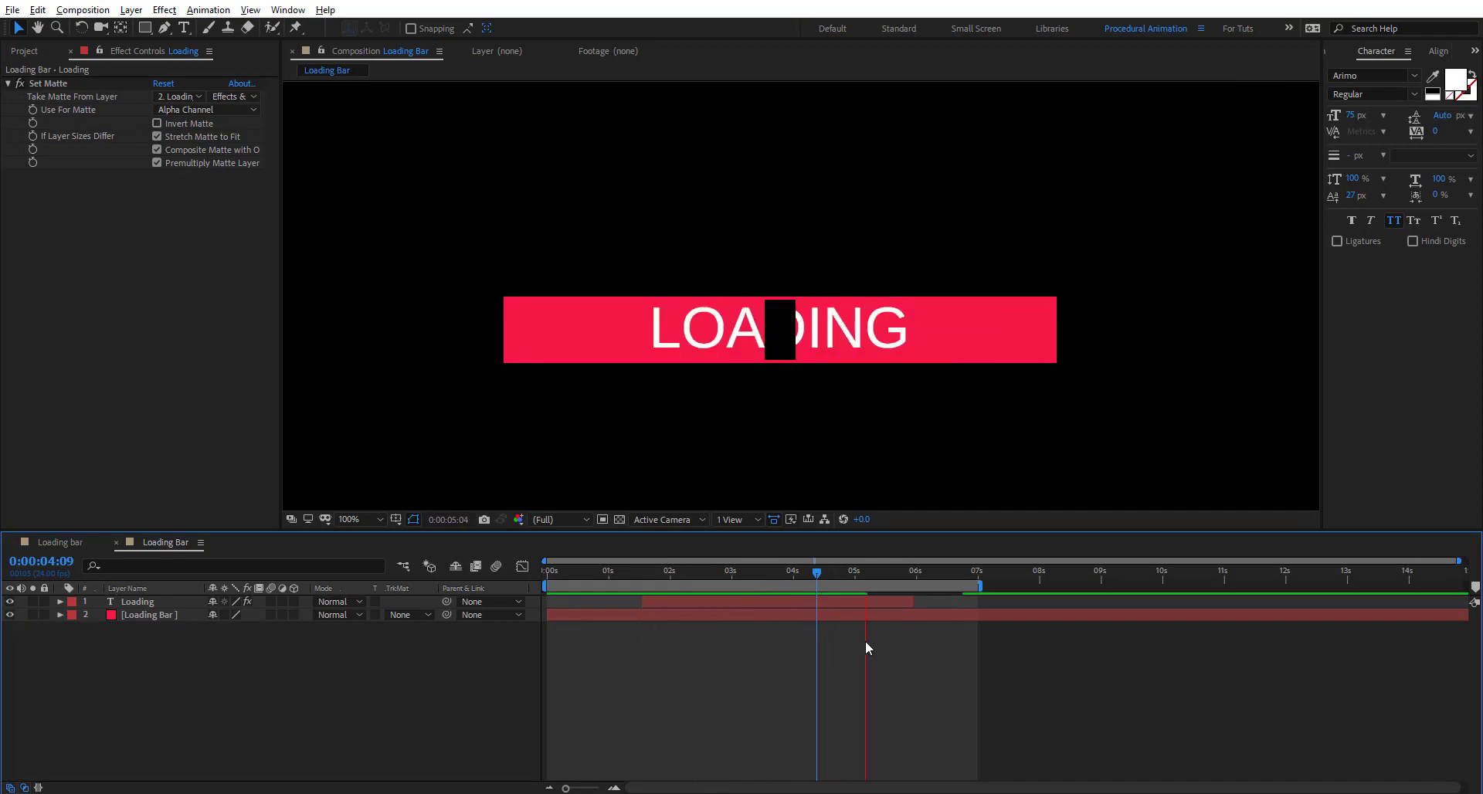
mouse_move(827, 573)
left_mouse_down()
mouse_move(876, 579)
mouse_move(845, 593)
left_mouse_up()
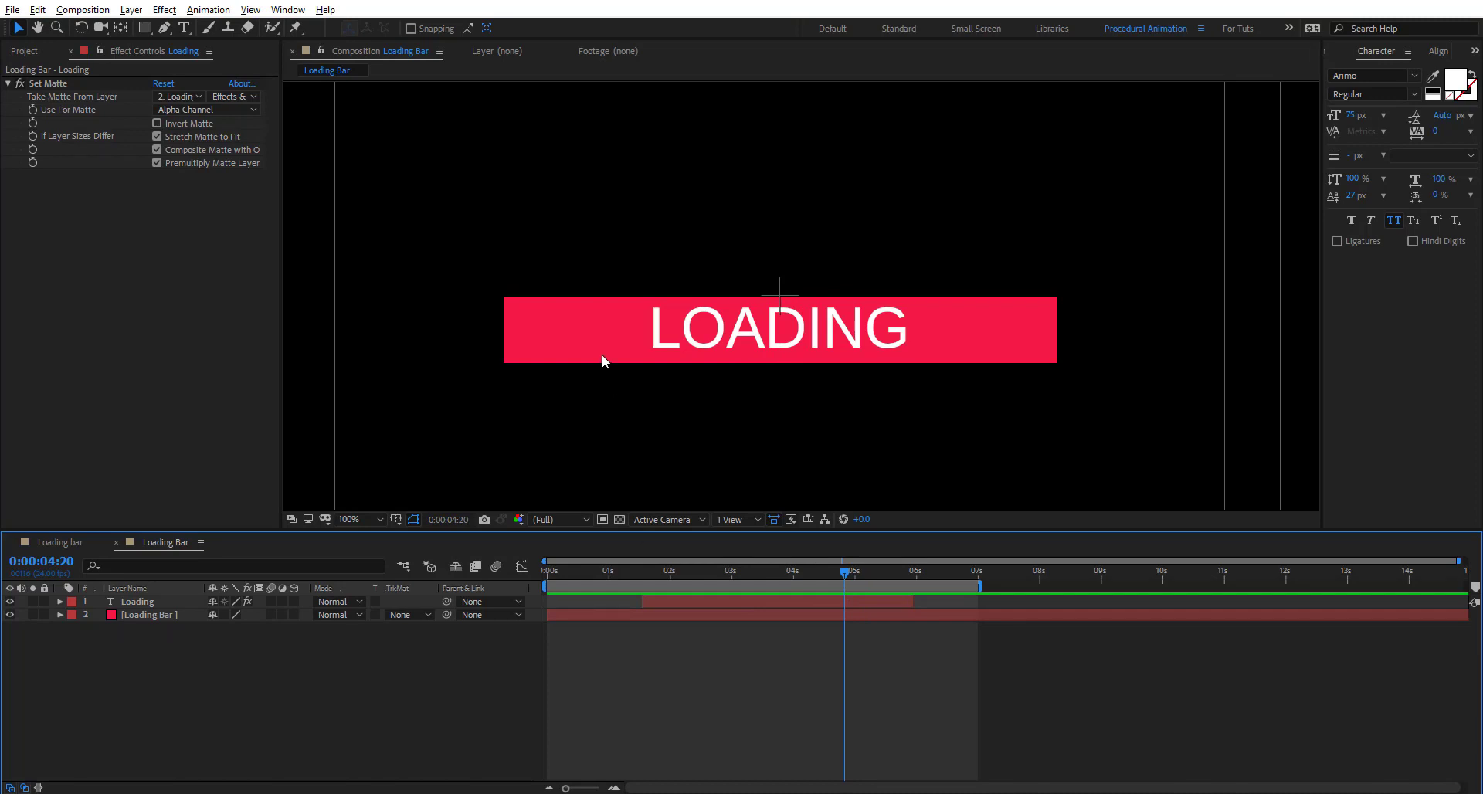
left_click_drag(602, 360, 630, 403)
Create a '100' text layer and place it just above the bar.
left_click(184, 27)
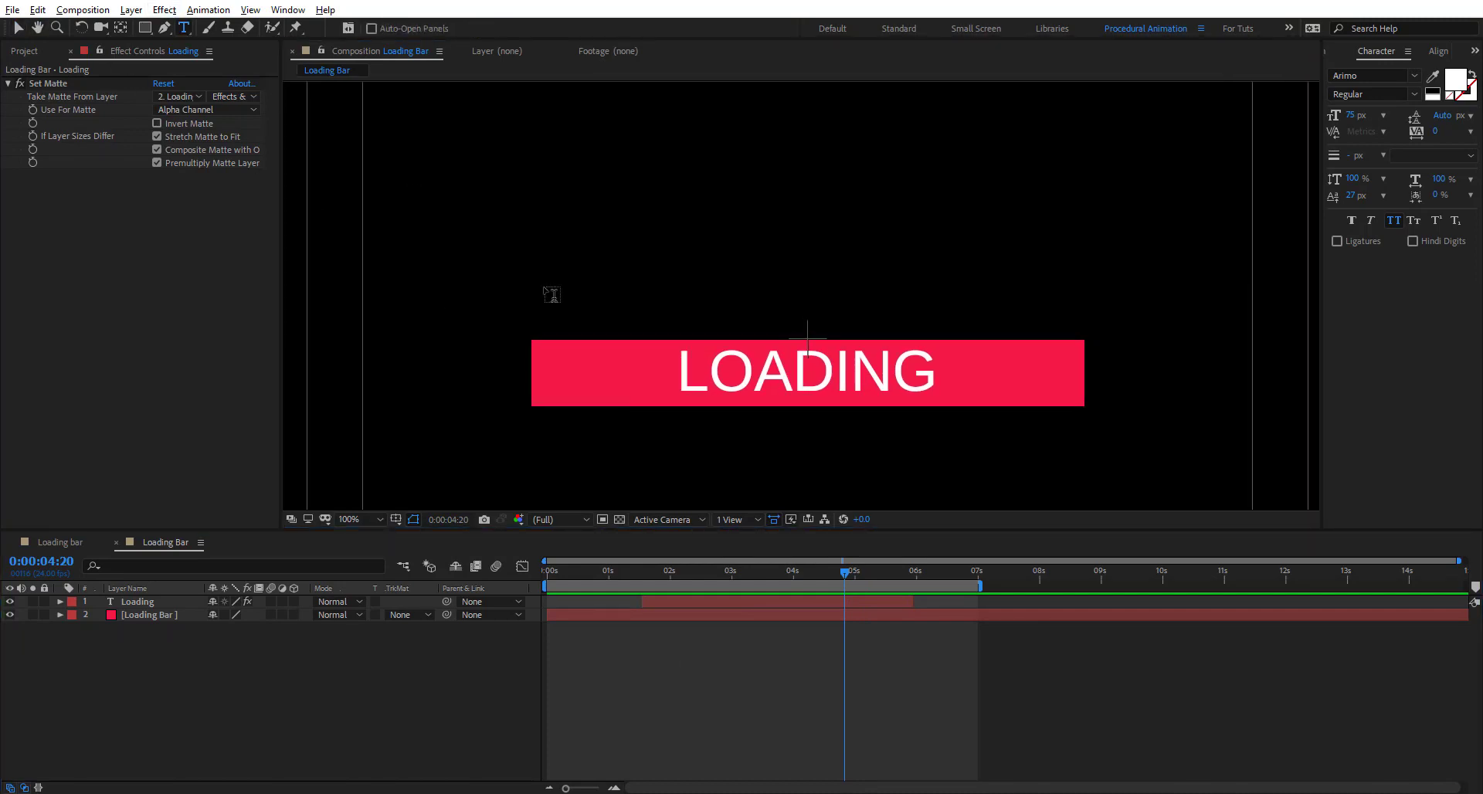
left_click(684, 292)
type("1")
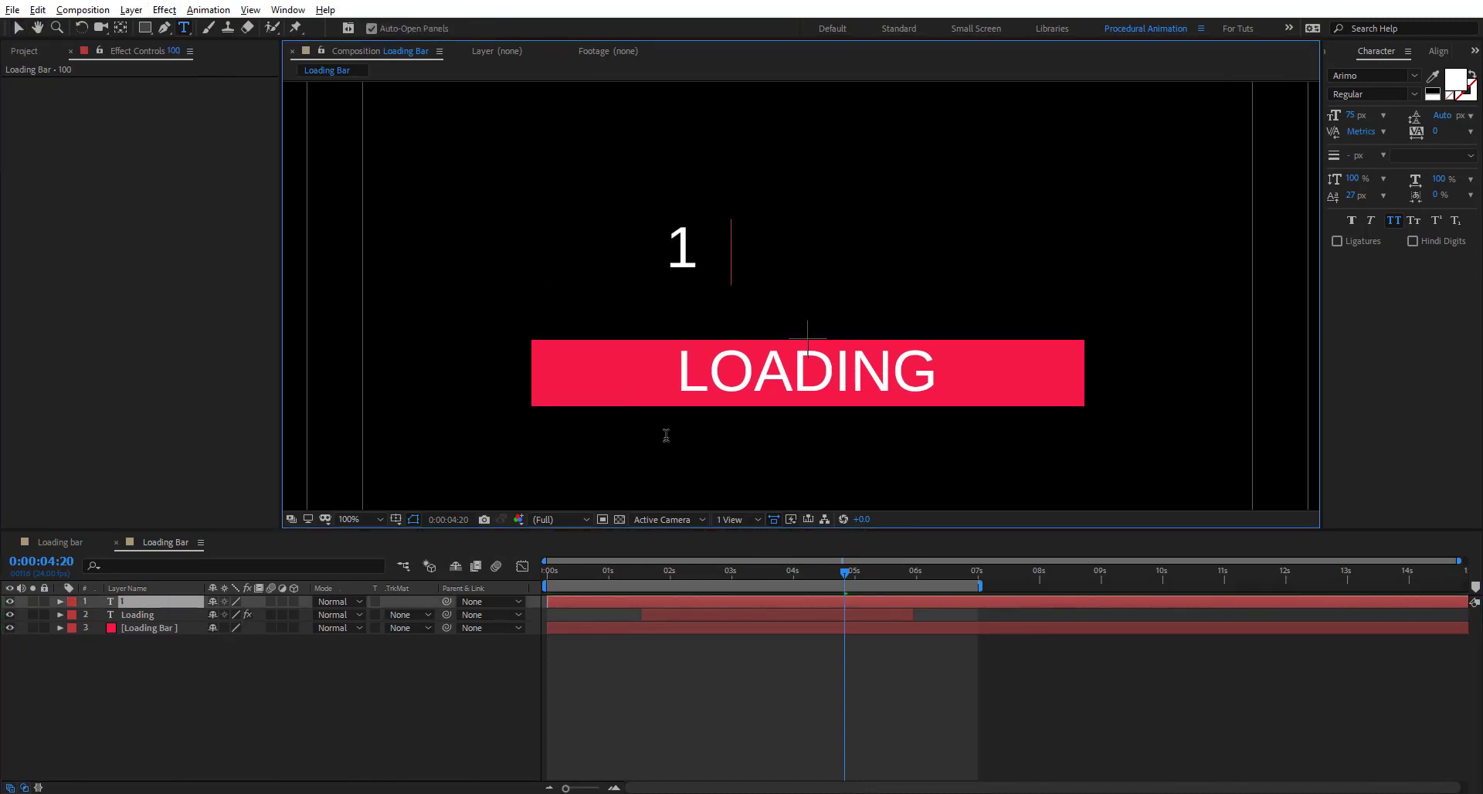
type("00")
left_click(17, 28)
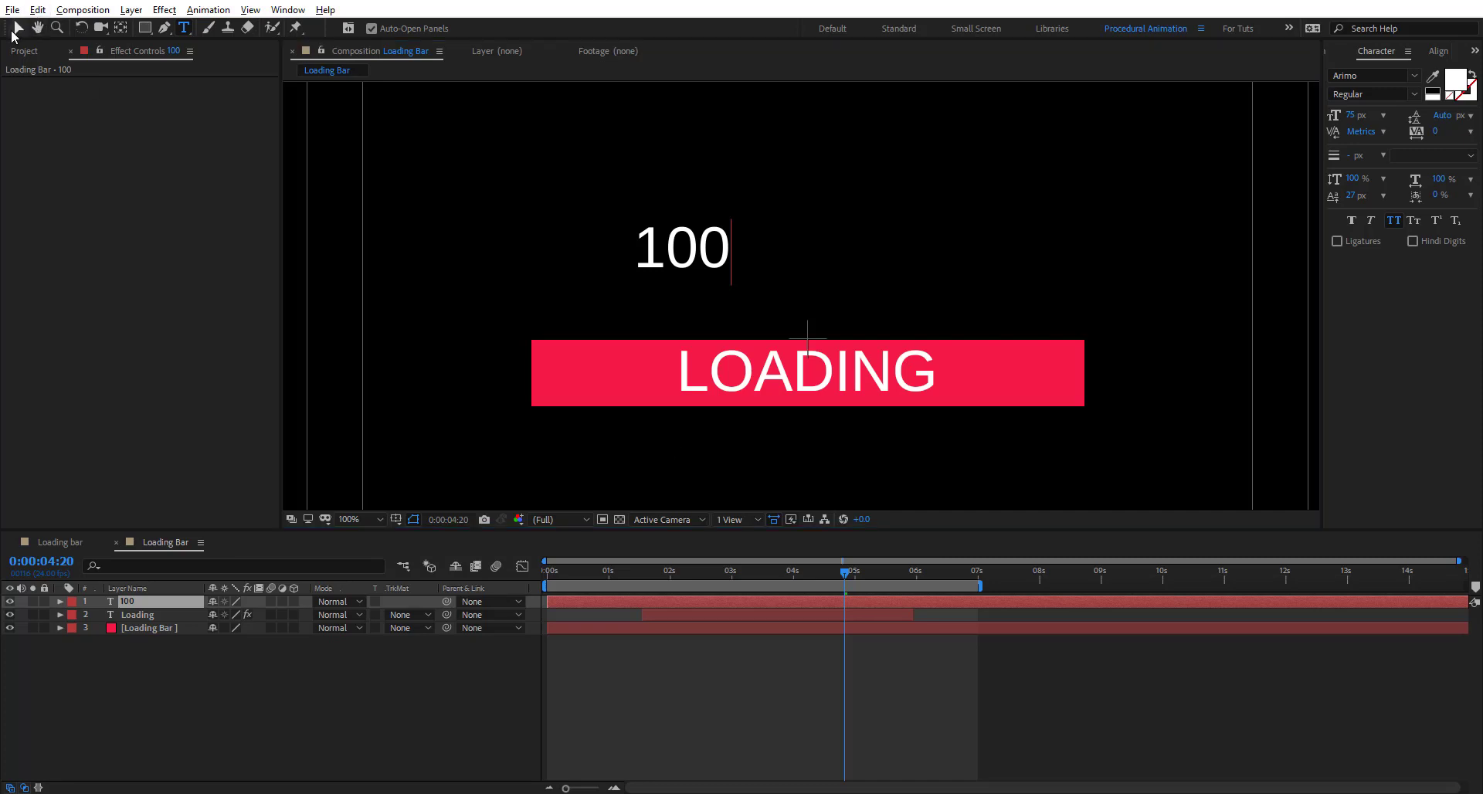
left_click_drag(713, 262, 763, 317)
Add a '%' text layer to the right of 100 and select both layers.
left_click(184, 28)
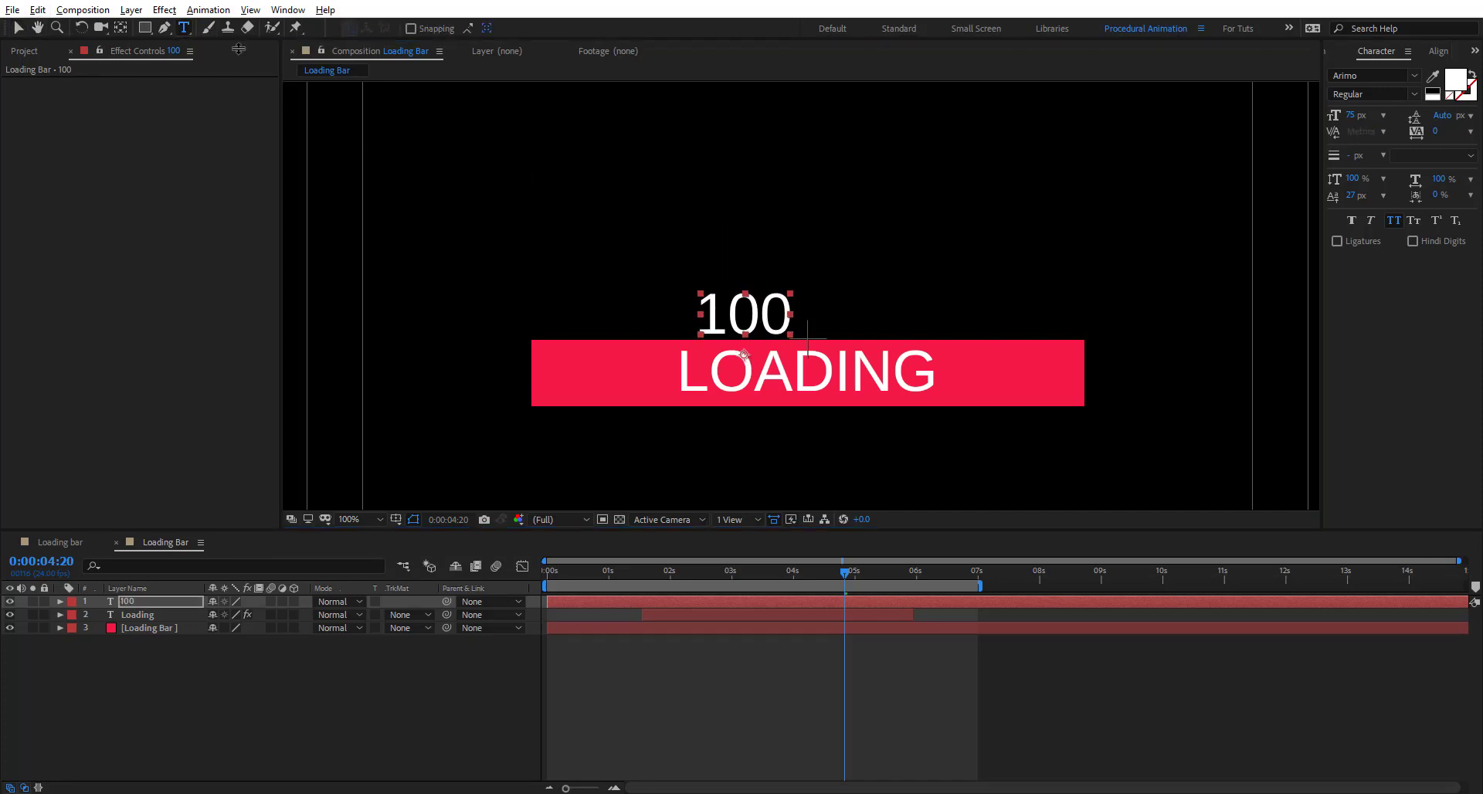
left_click(855, 301)
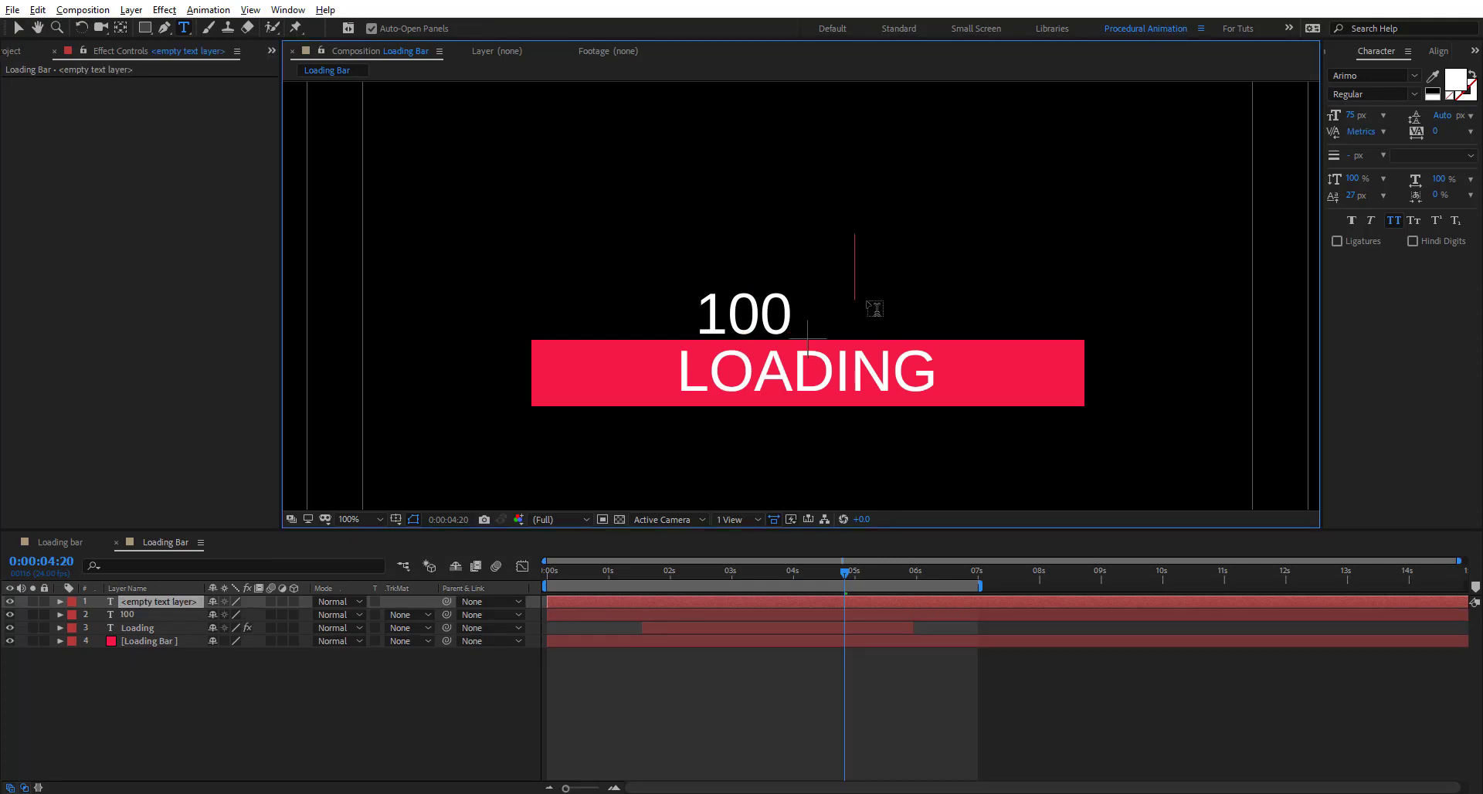
type("%")
left_click(19, 30)
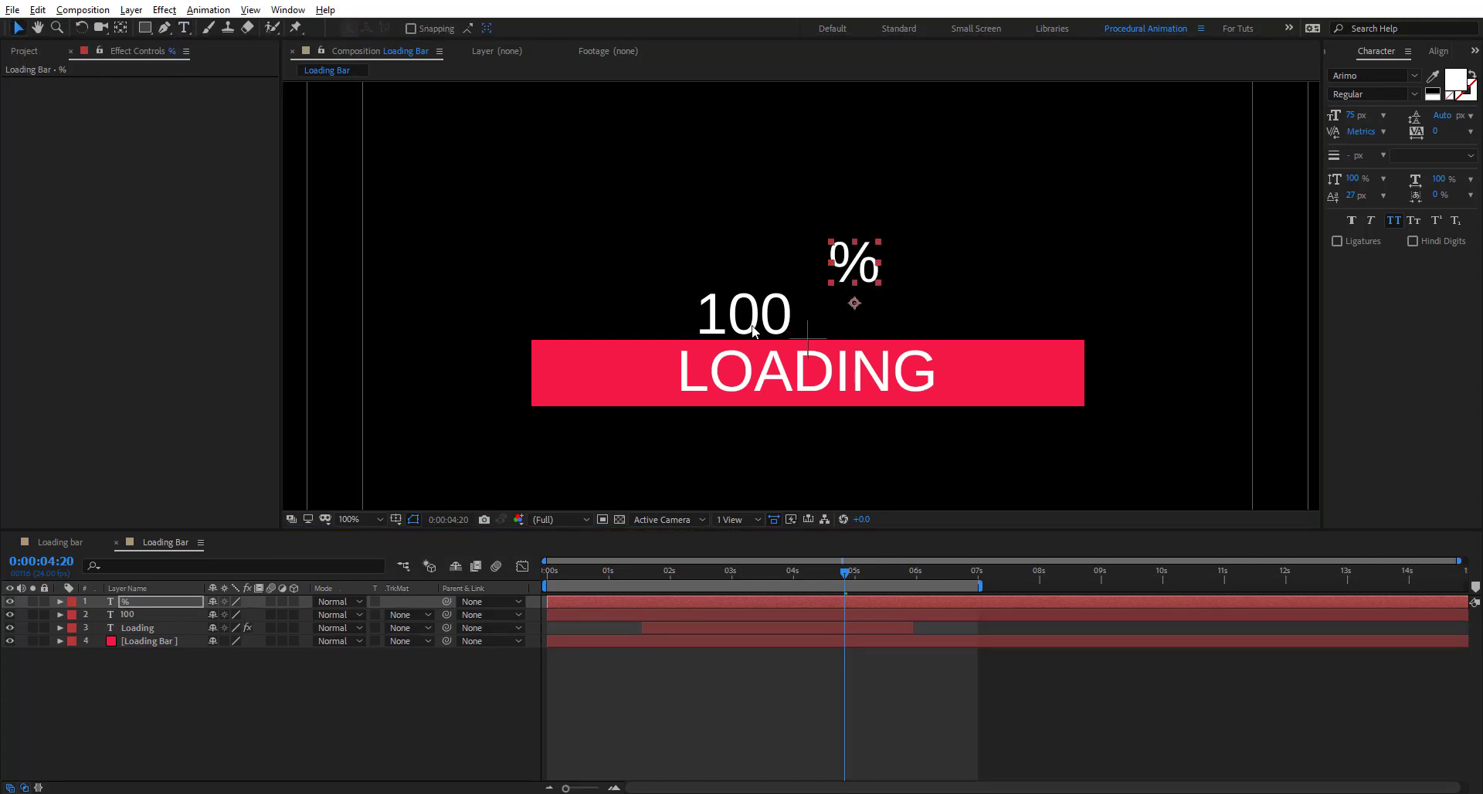
left_click(764, 321)
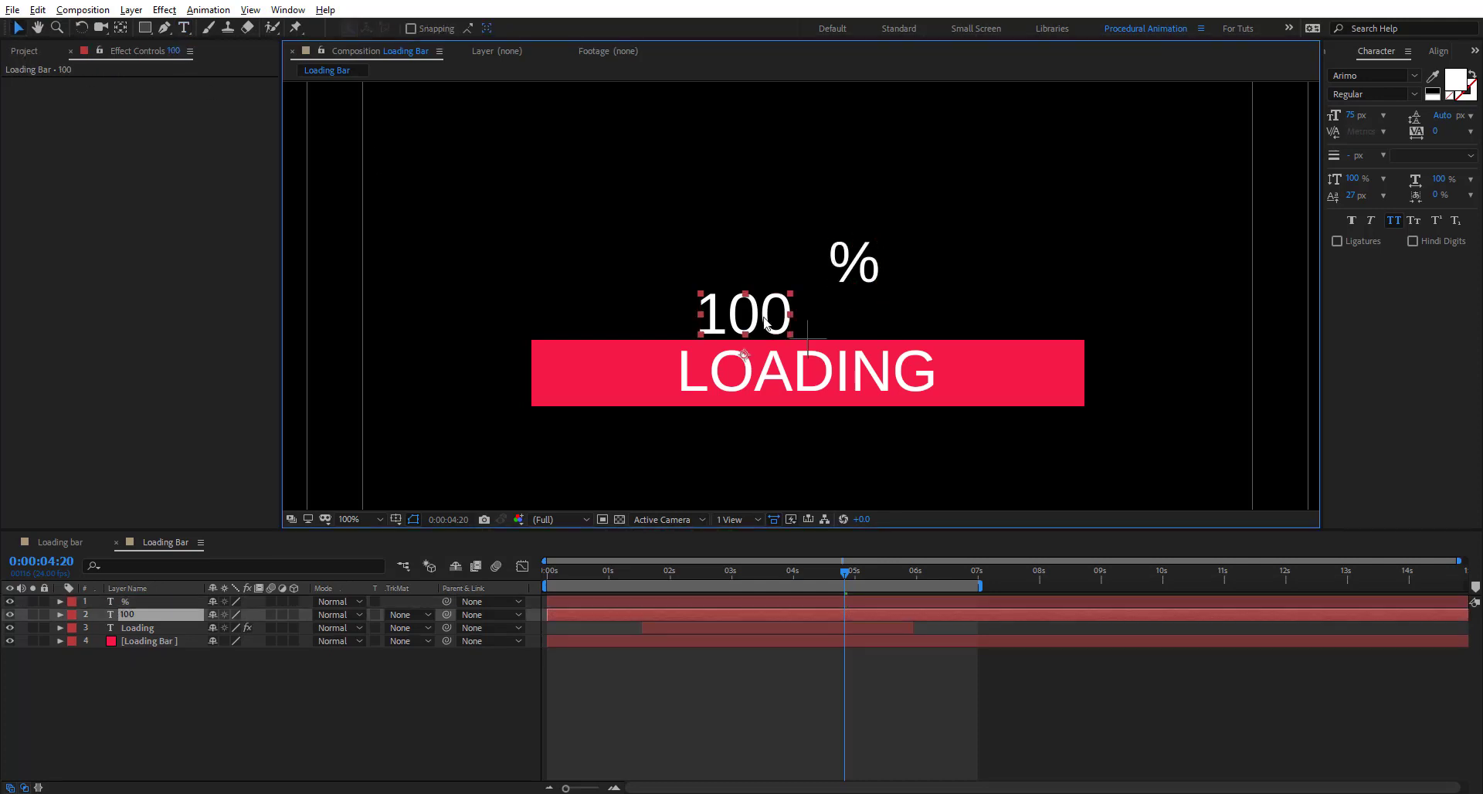
Vertically centre-align the 100 and % layers and nudge them down toward the bar.
left_click(1437, 52)
left_click(1443, 90)
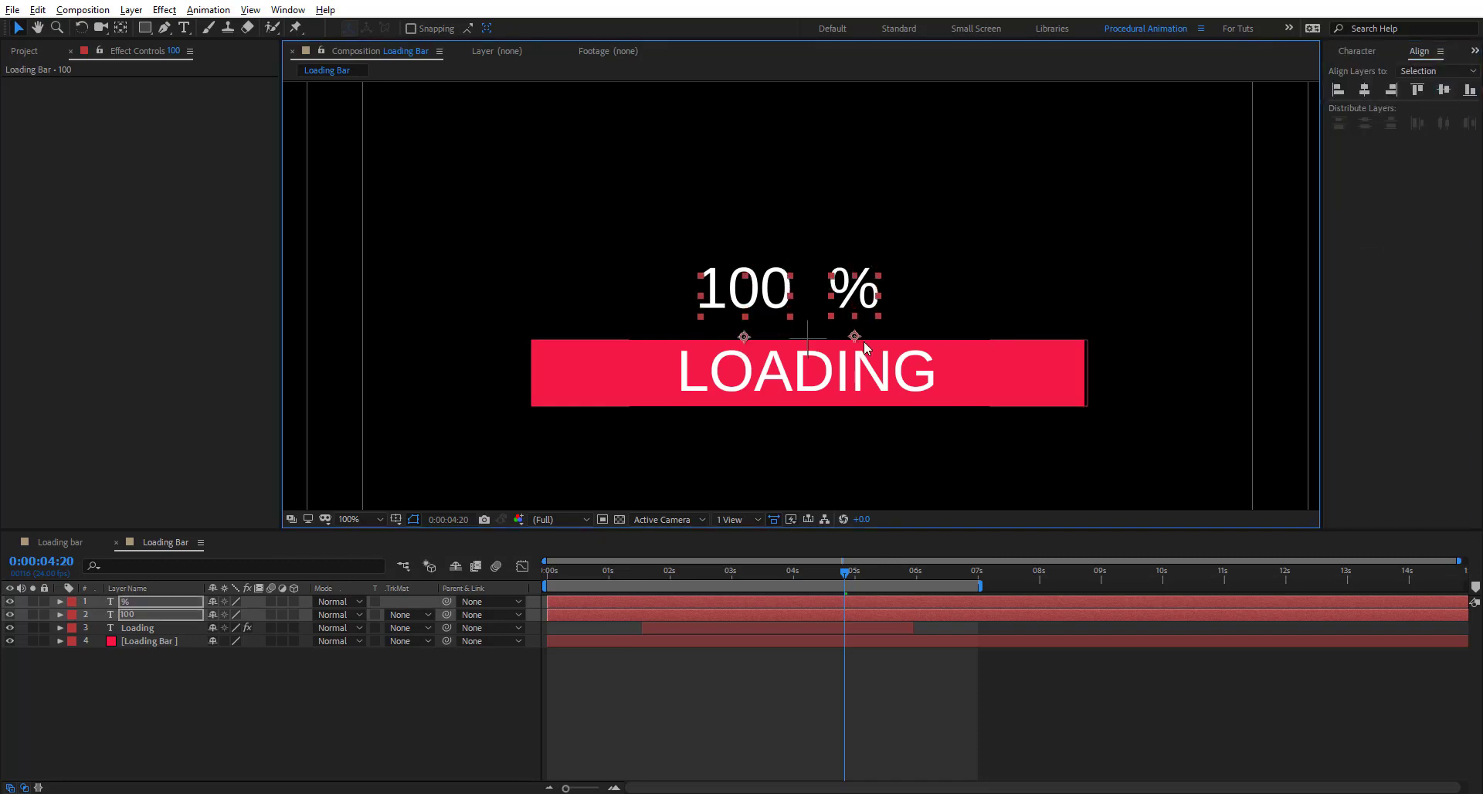
key("shift+Down")
key("shift+Down")
key("shift+Down")
key("shift+Down")
key("period")
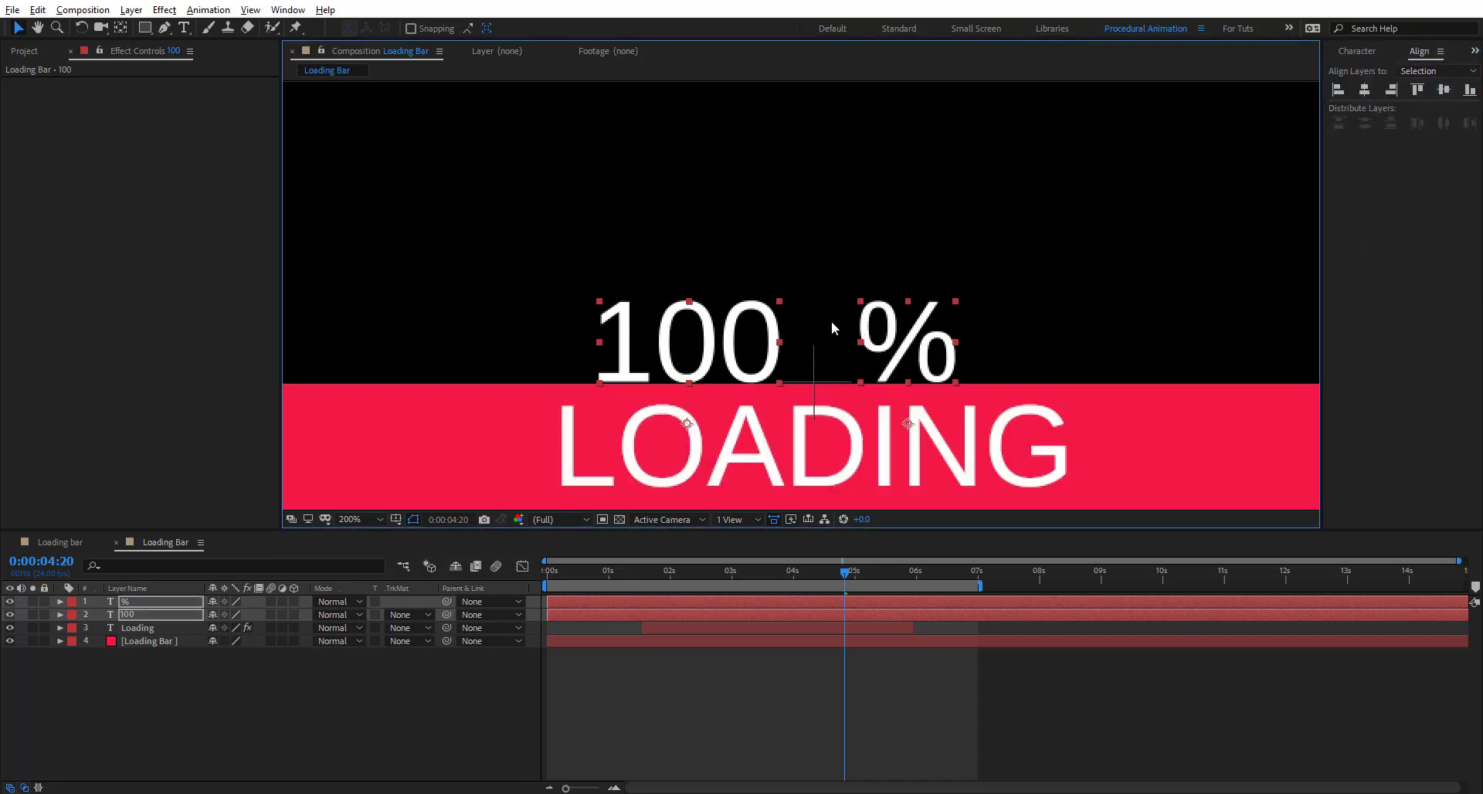
Nudge the % left and the 100 right until they read as 100%.
left_click(1104, 373)
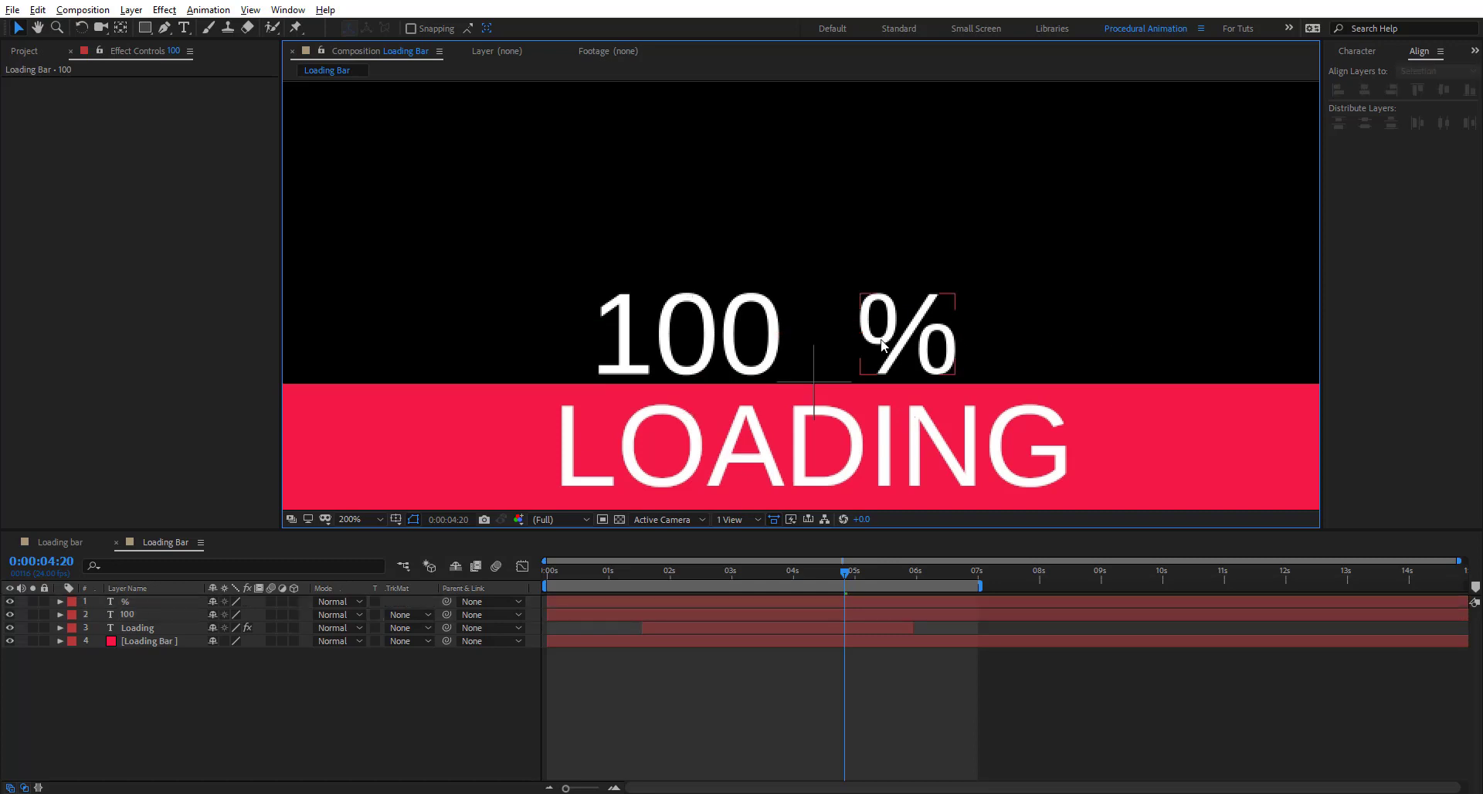
left_click(894, 359)
key("shift+Left")
key("shift+Left")
key("Left")
key("Left")
key("Left")
key("Left")
key("Left")
key("Left")
key("Left")
key("Left")
key("Left")
key("Left")
key("Left")
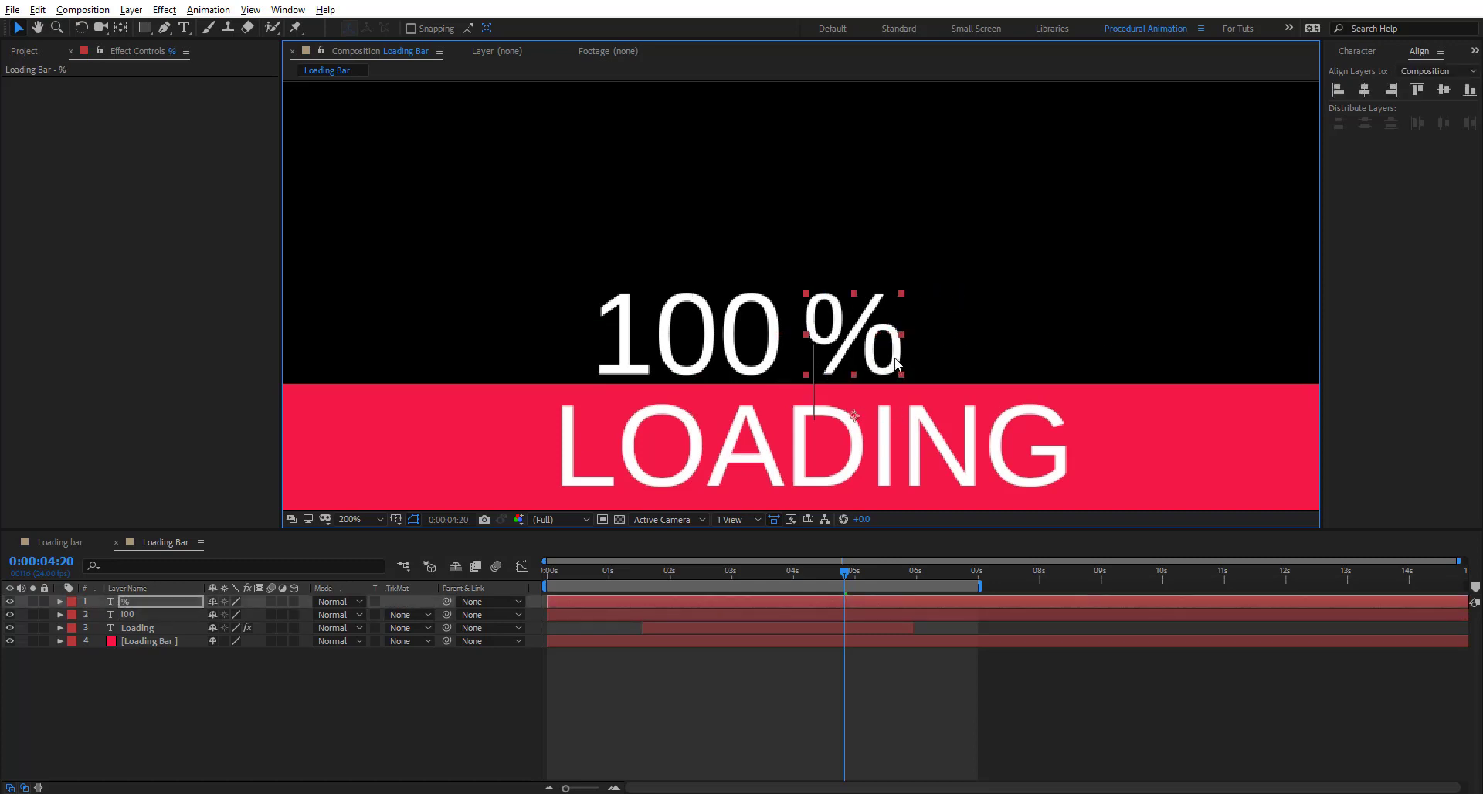
key("Right")
key("Right")
key("Right")
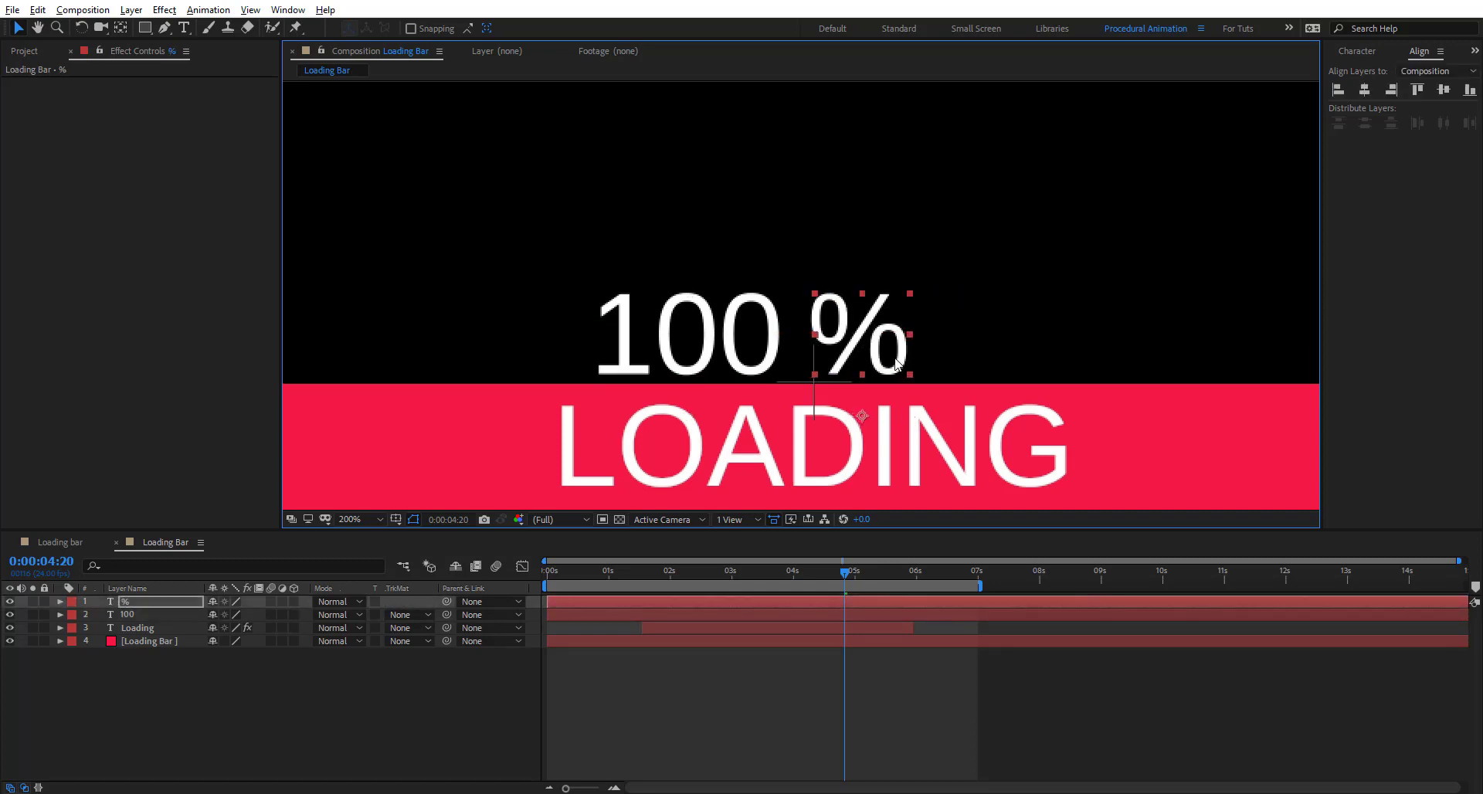
left_click(746, 341)
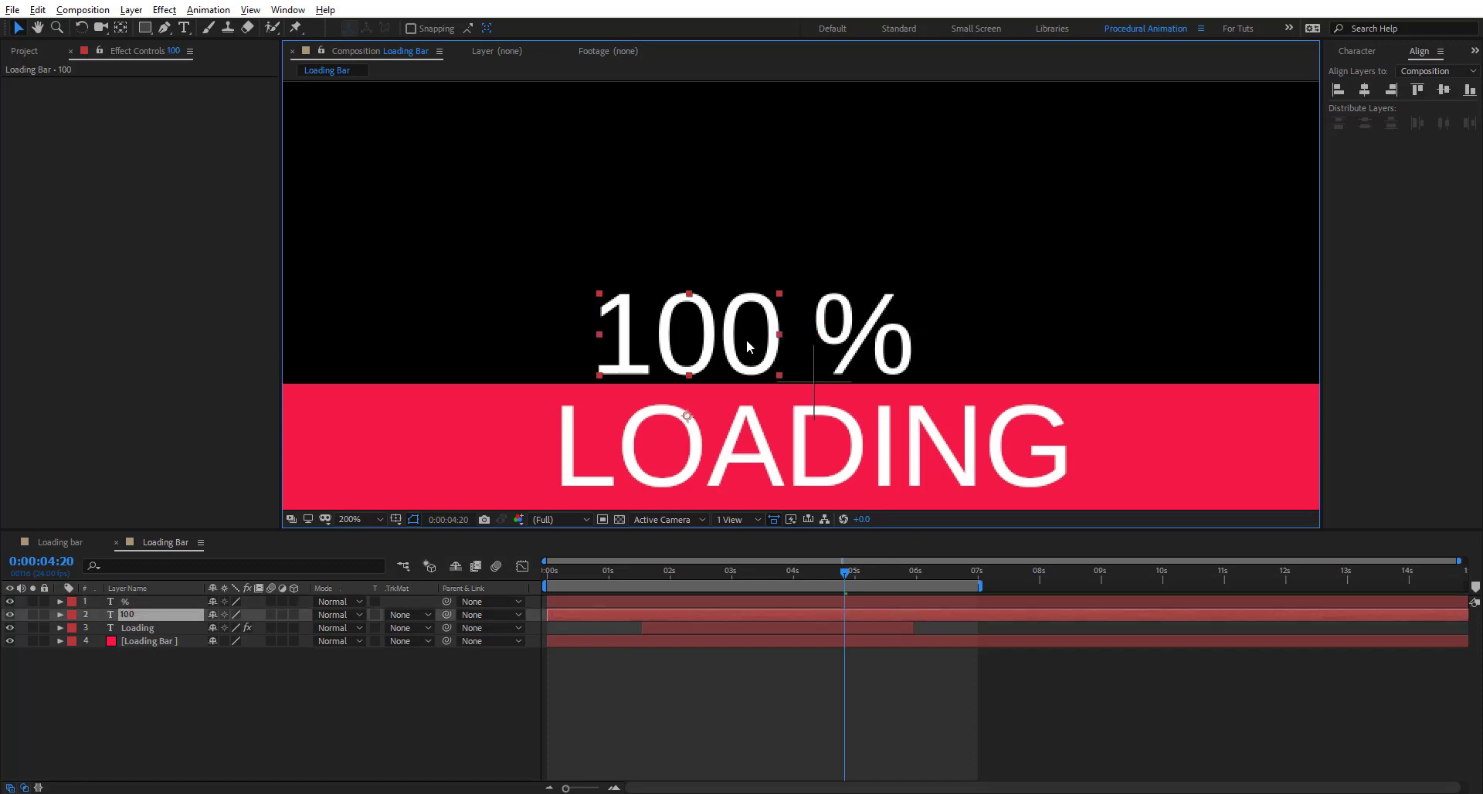
key("Right")
key("Right")
key("Right")
key("Right")
key("Right")
key("Right")
key("Right")
key("Right")
key("Right")
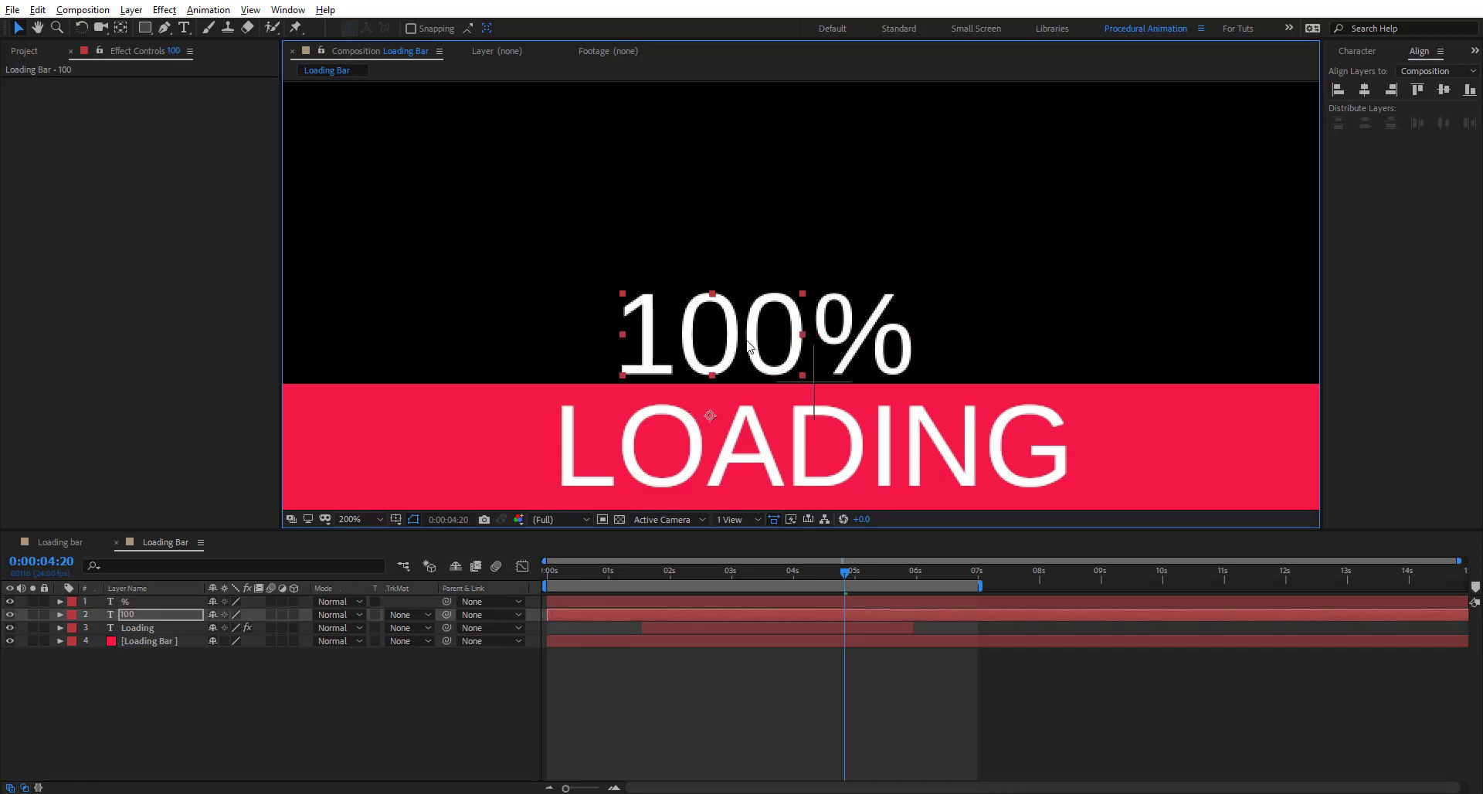
key("Right")
left_click(865, 344)
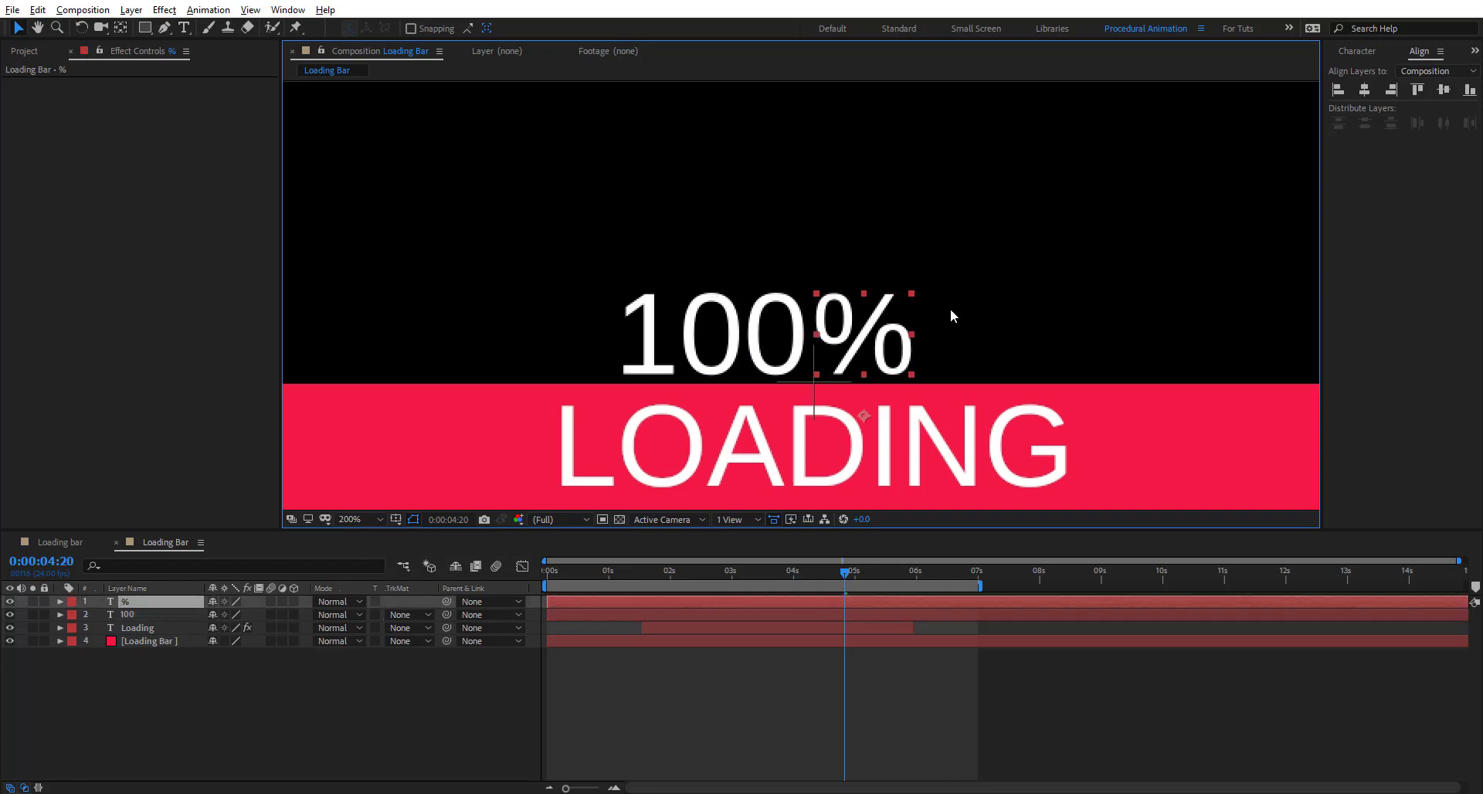
left_click(1380, 48)
Colour the % sign with the loading bar's red, sampled with the eyedropper.
left_click(1455, 79)
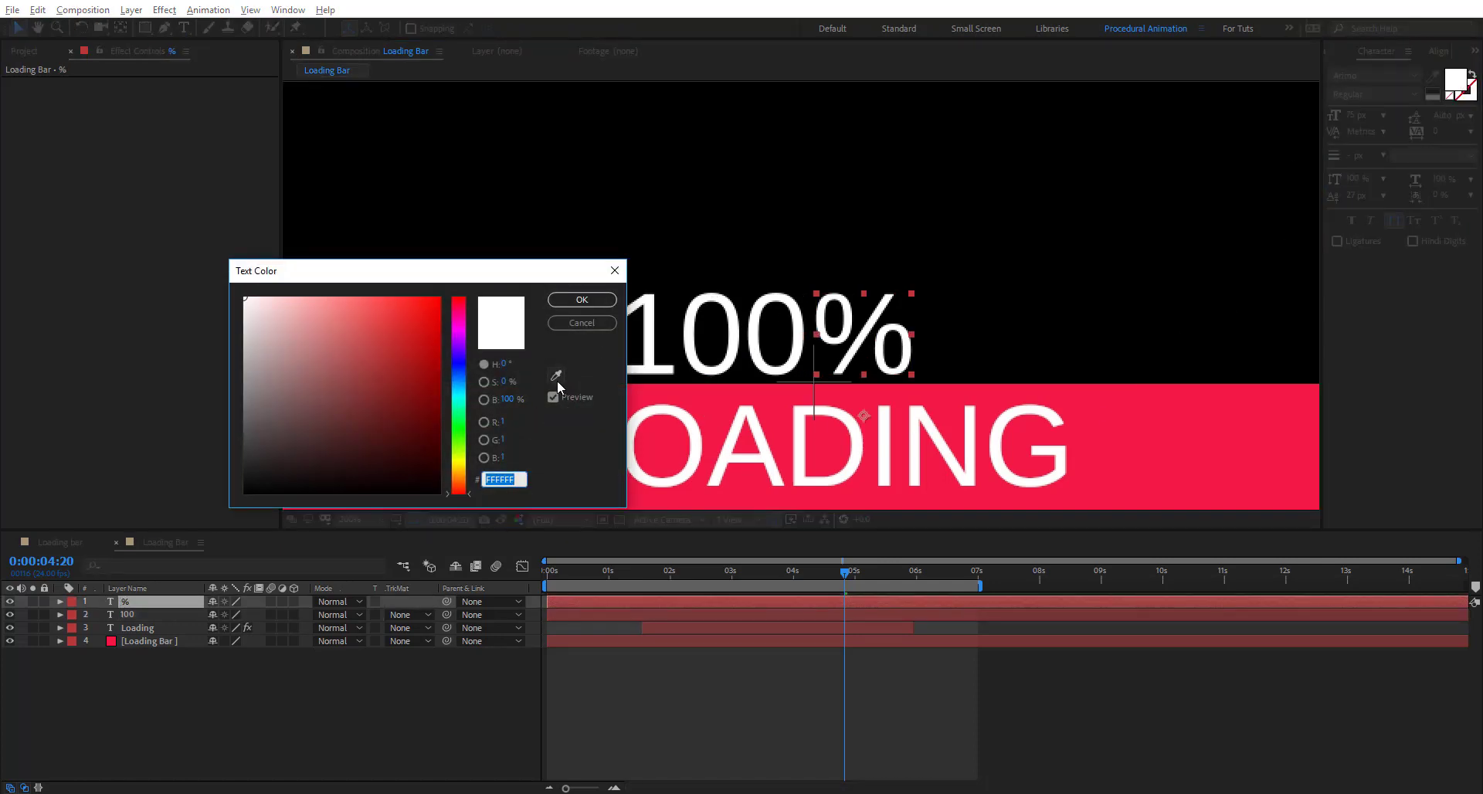
left_click(556, 376)
left_click(730, 390)
left_click(581, 299)
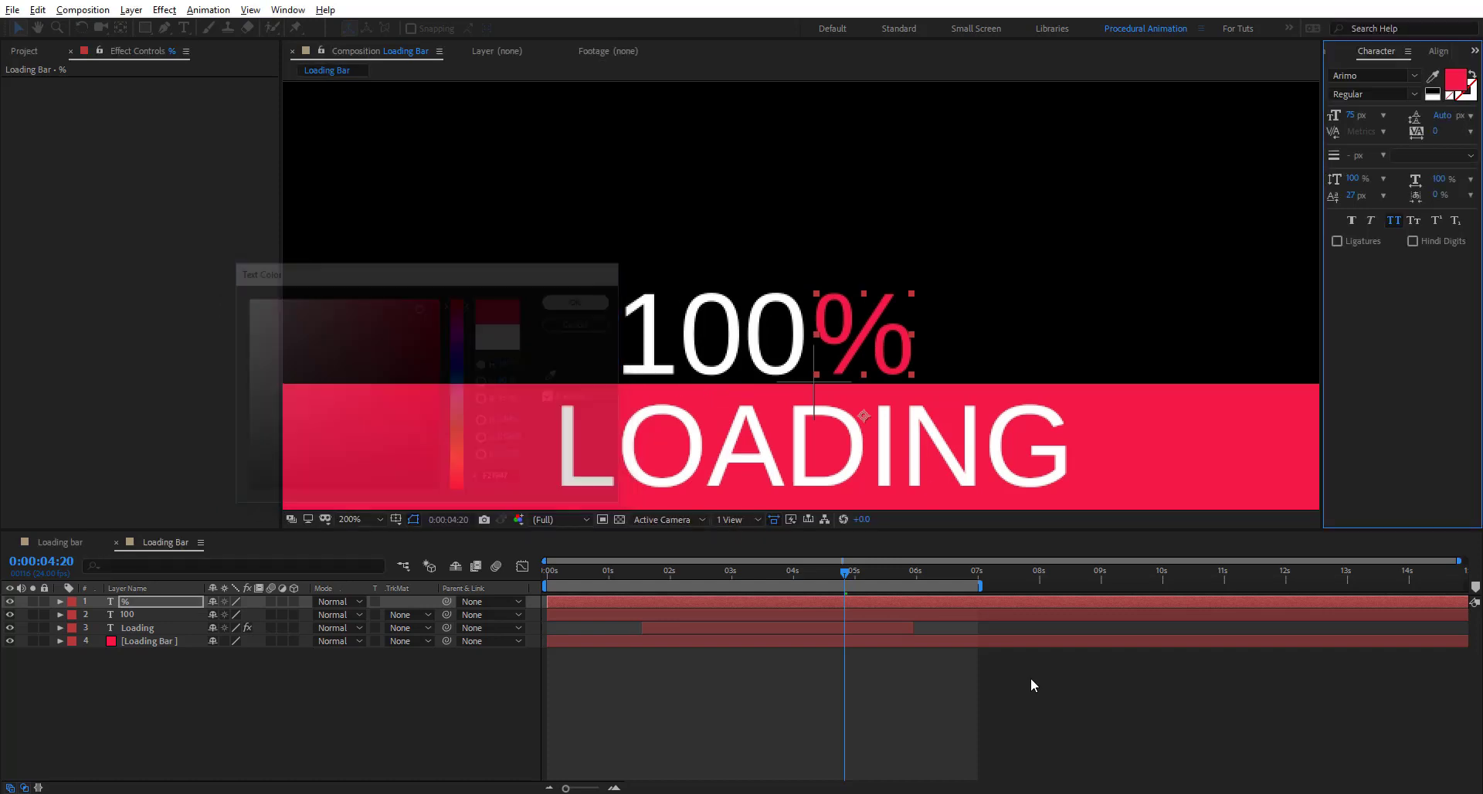
left_click(1033, 679)
key("comma")
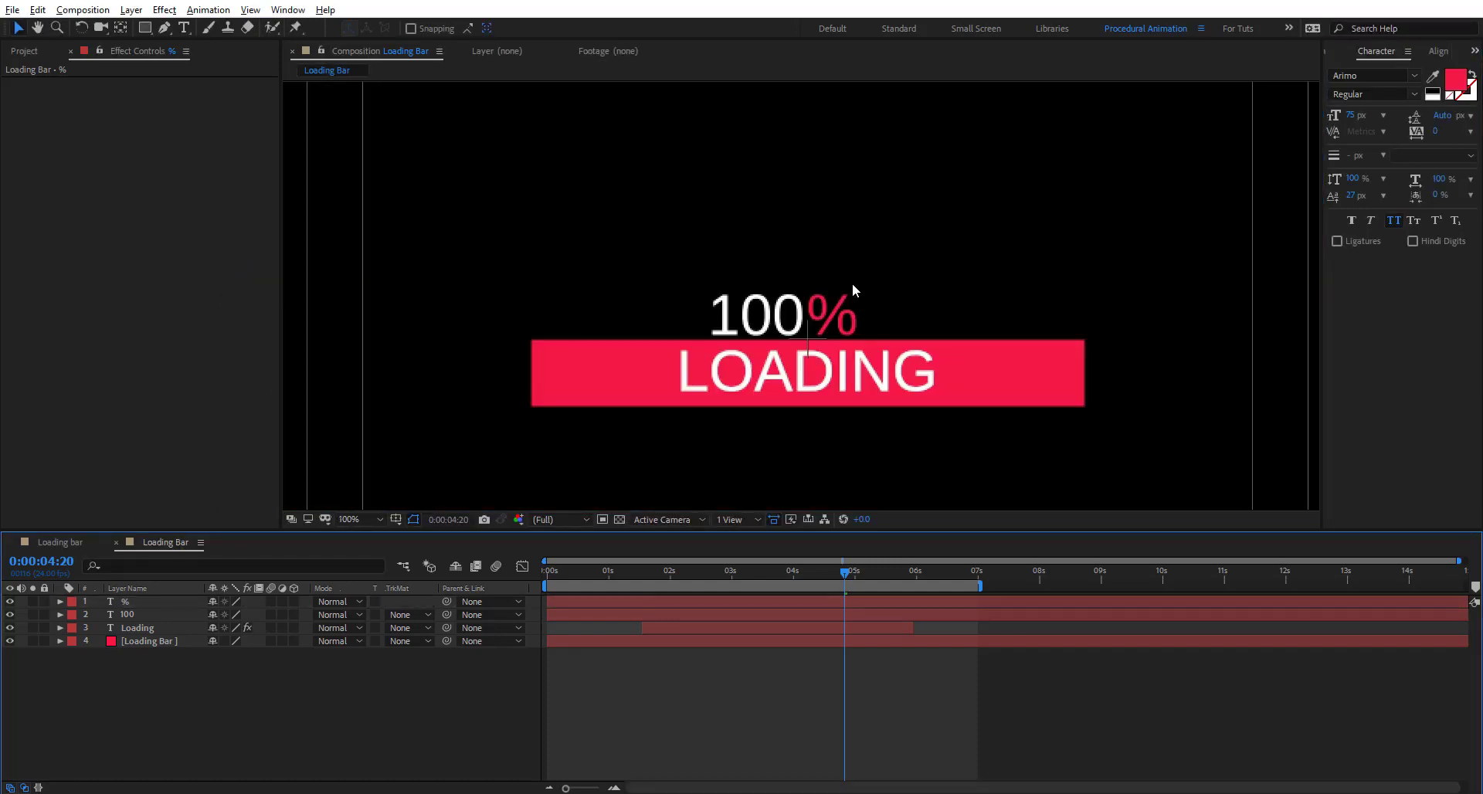
key("comma")
key("comma")
key("comma")
key("period")
key("period")
key("period")
Nudge the 100 and % layers together slightly to the right.
left_click(838, 327)
left_click(799, 331, "shift")
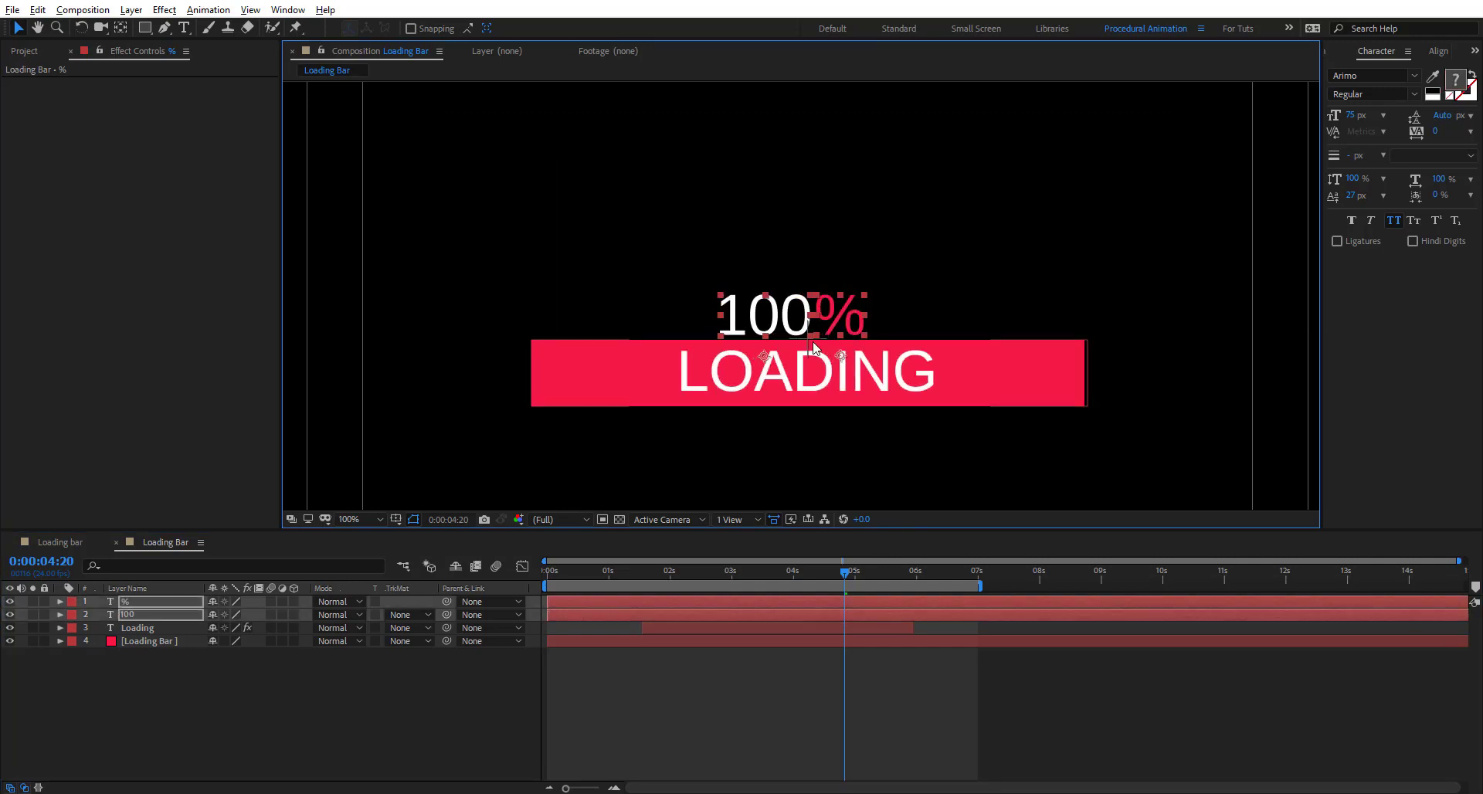
key("shift+Right")
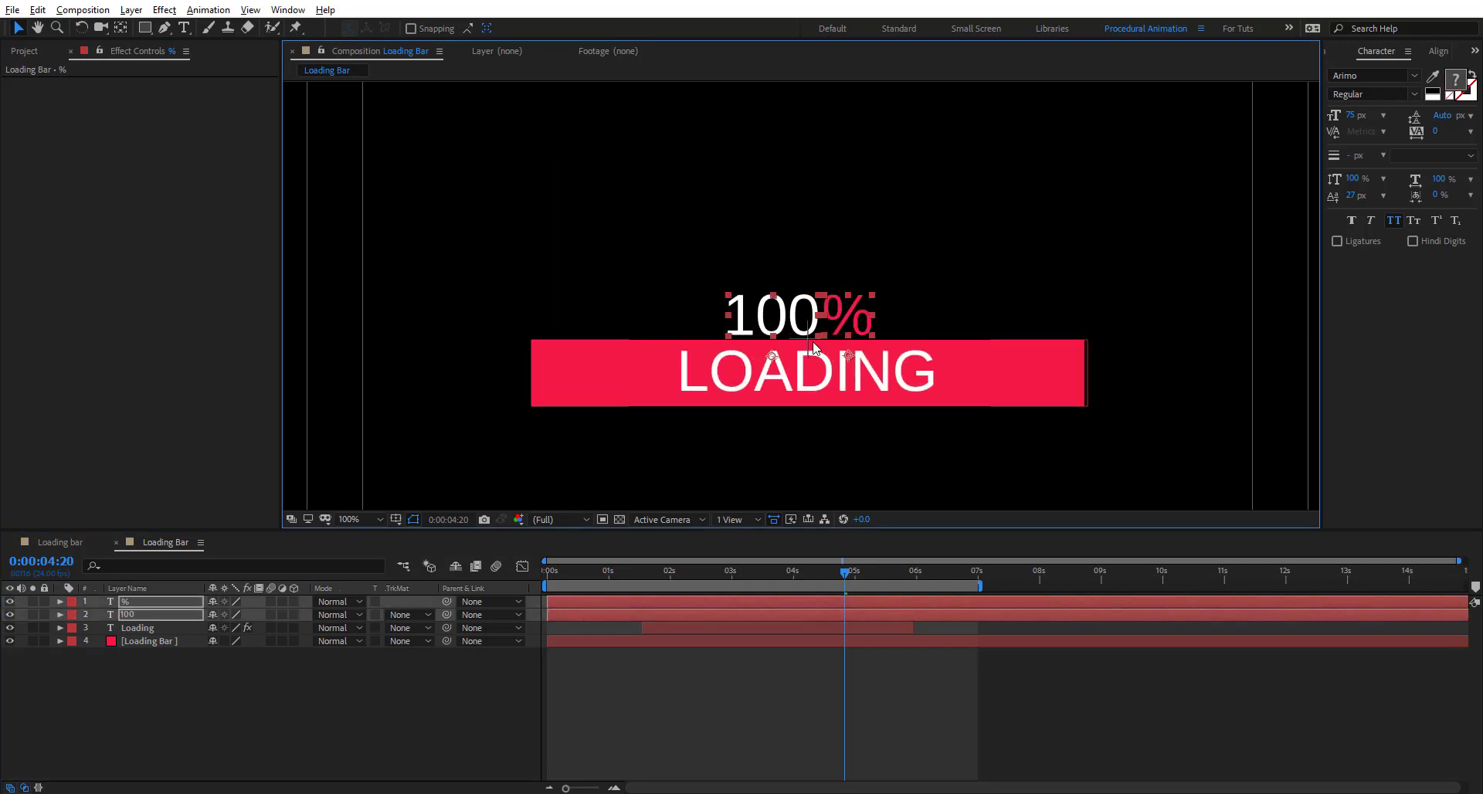
left_click(1040, 689)
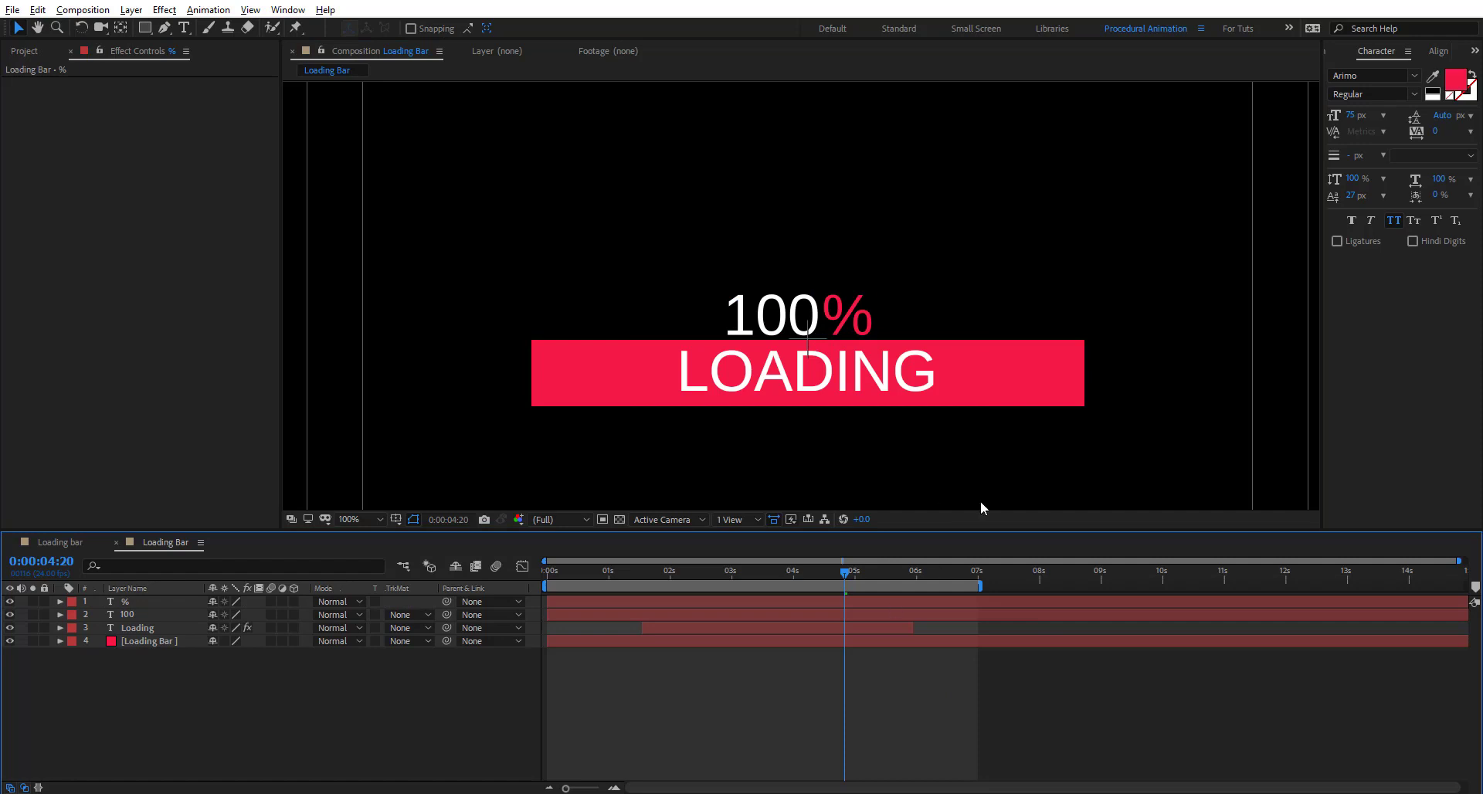
Enable an expression on the 100 layer's Source Text property, leaving the default text.sourceText.
left_click(779, 315)
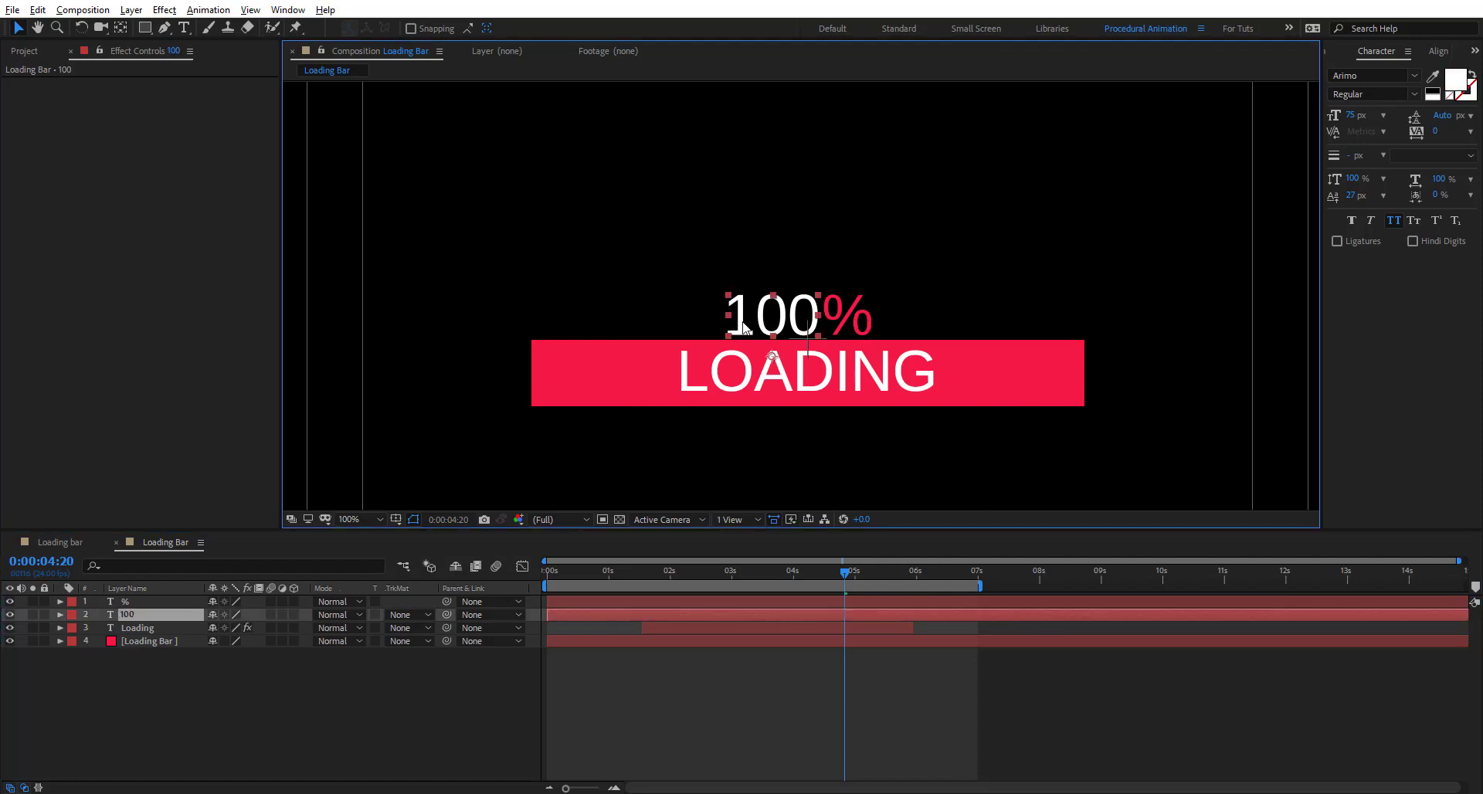
left_click(1013, 727)
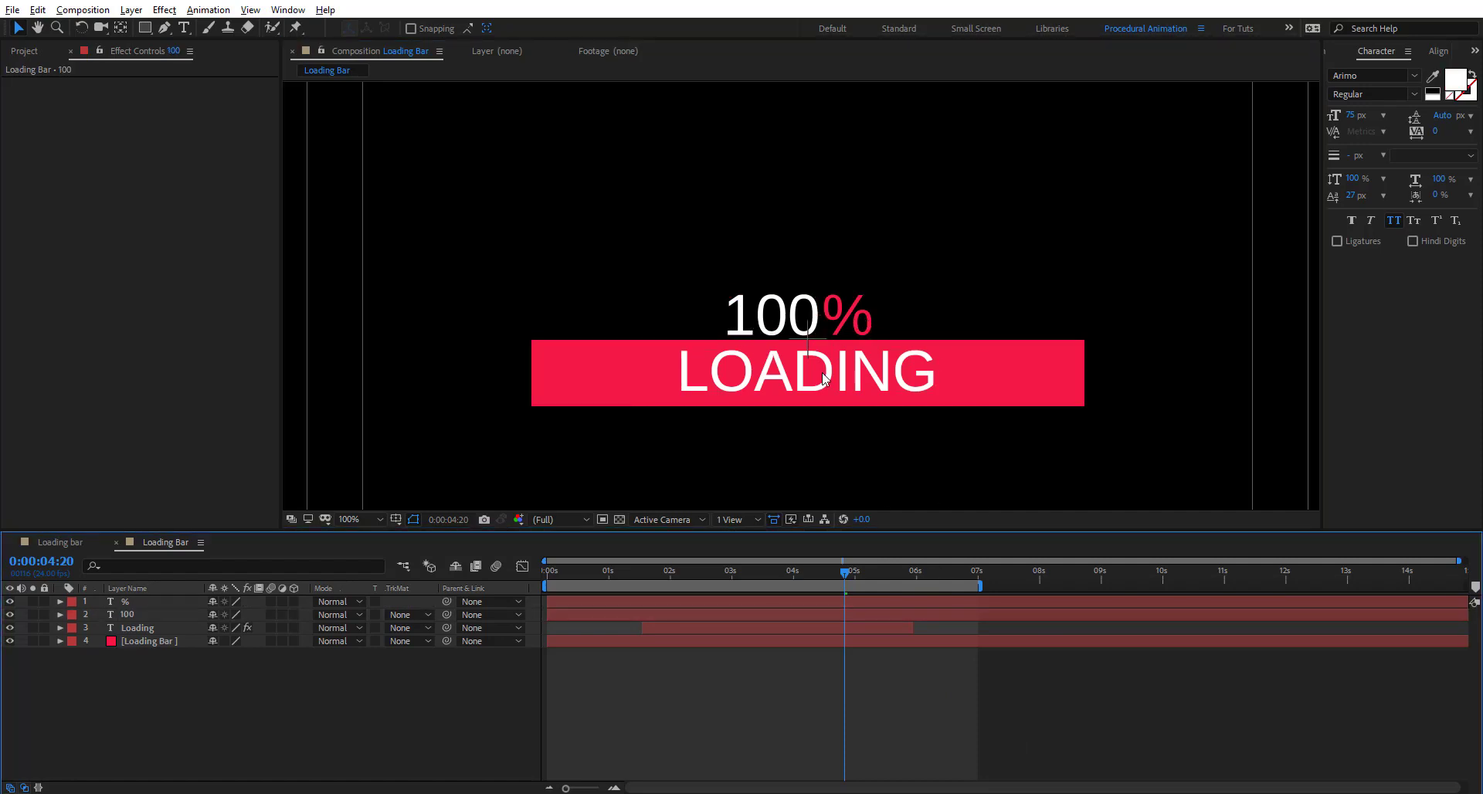
left_click(772, 300)
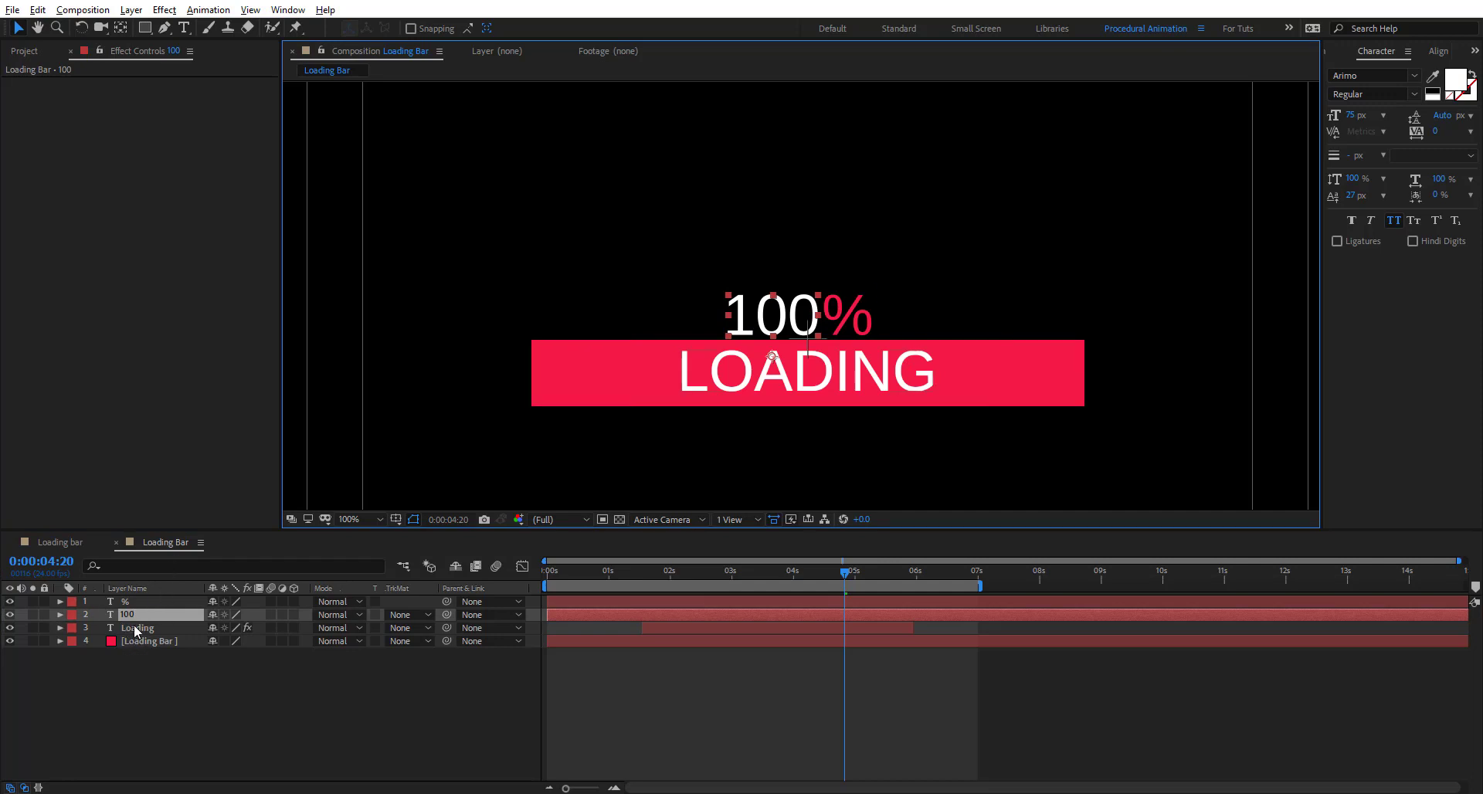
left_click(59, 614)
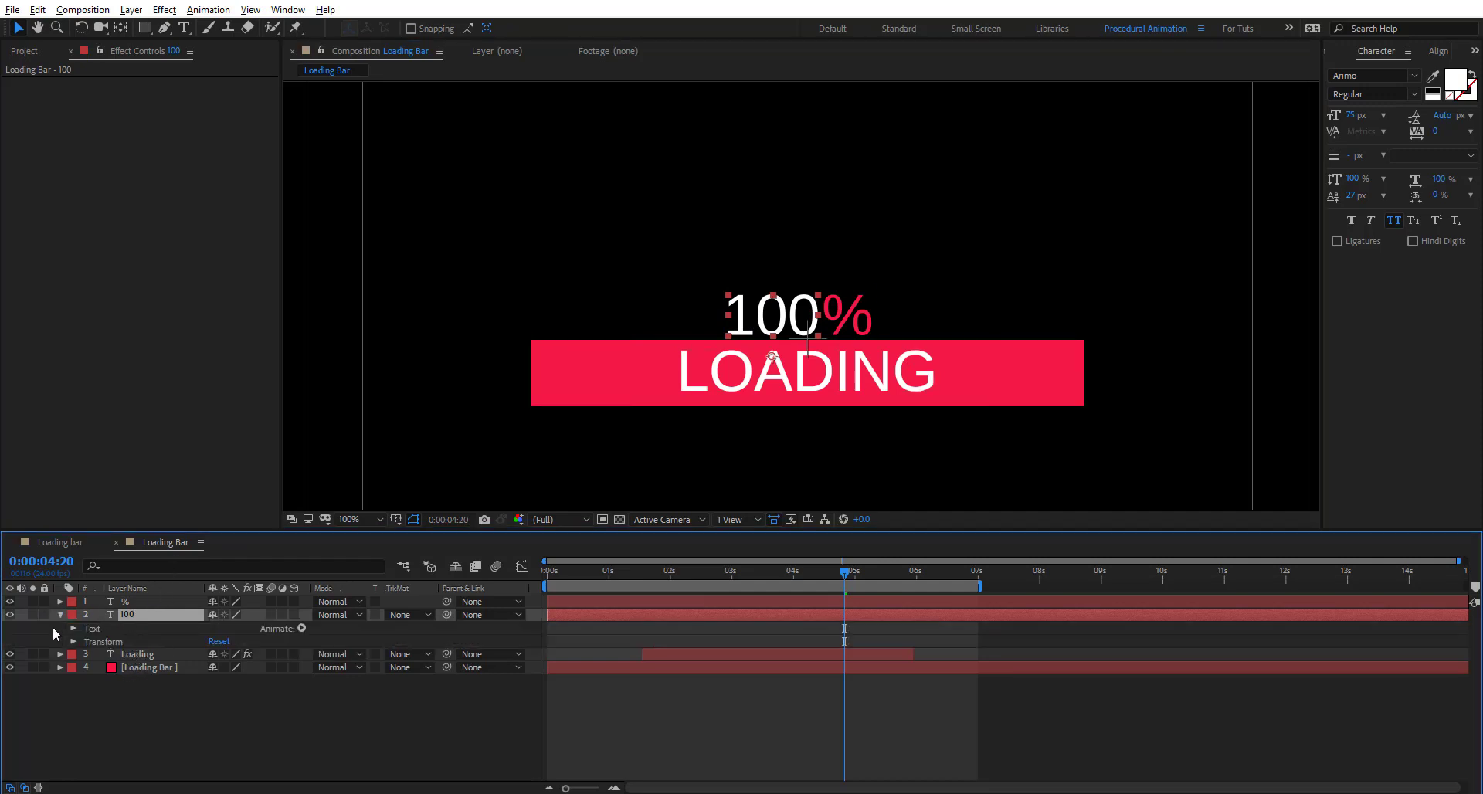
left_click(74, 628)
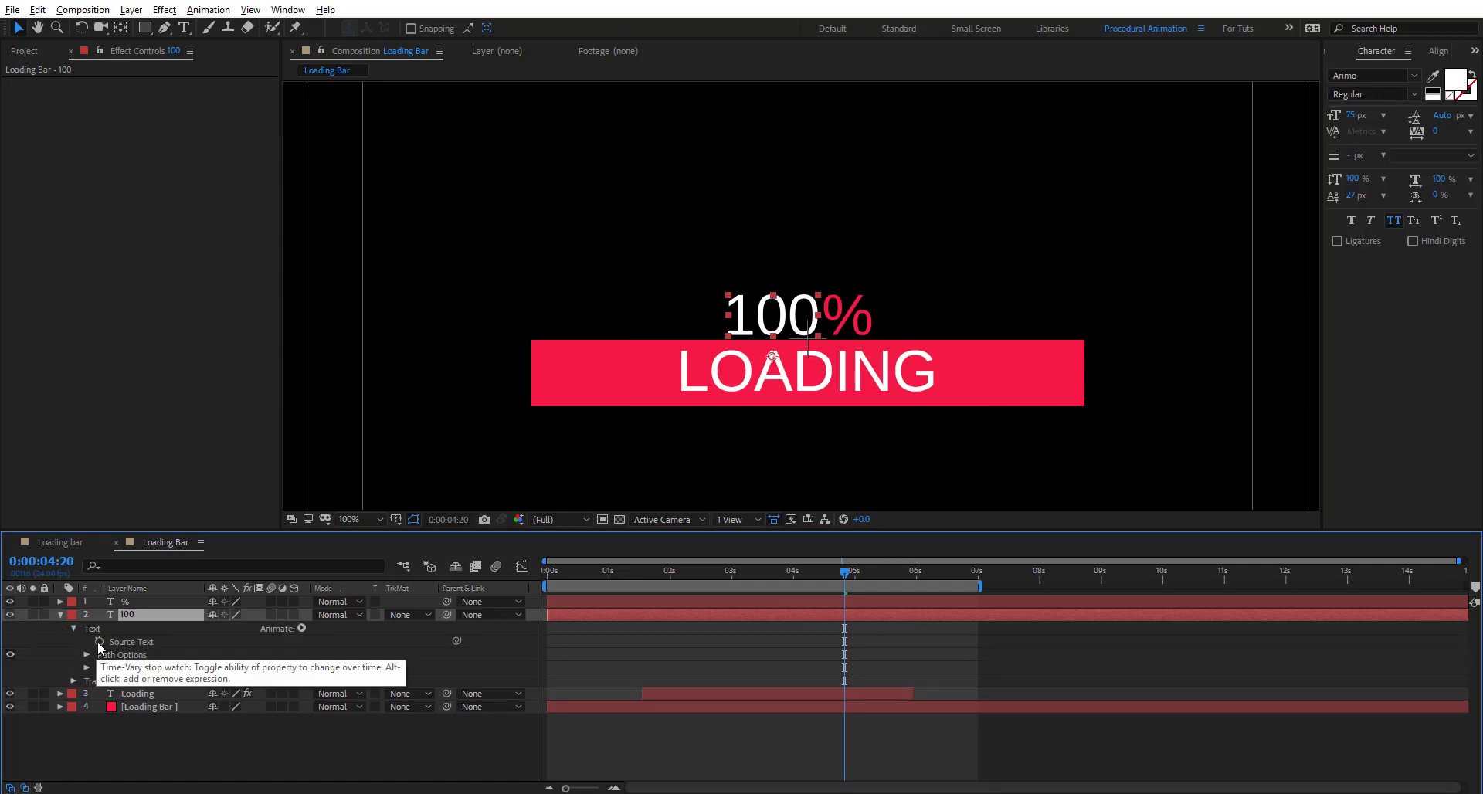
left_click(100, 641, "alt")
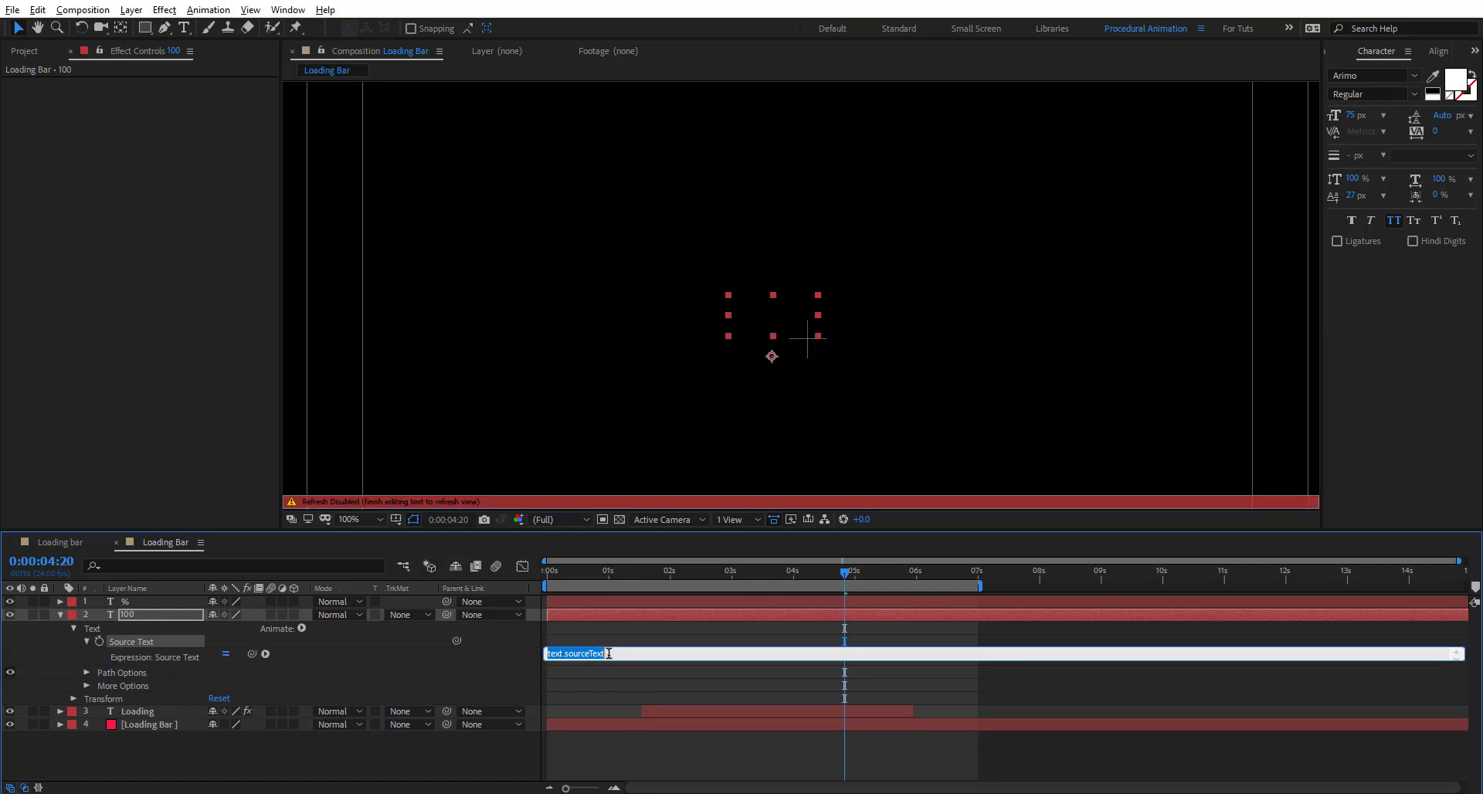
Declare the expression variables start = 0, end = 100 and dely = 0.05.
type("car")
key("BackSpace")
key("BackSpace")
key("BackSpace")
type("var start = 0")
key("Return")
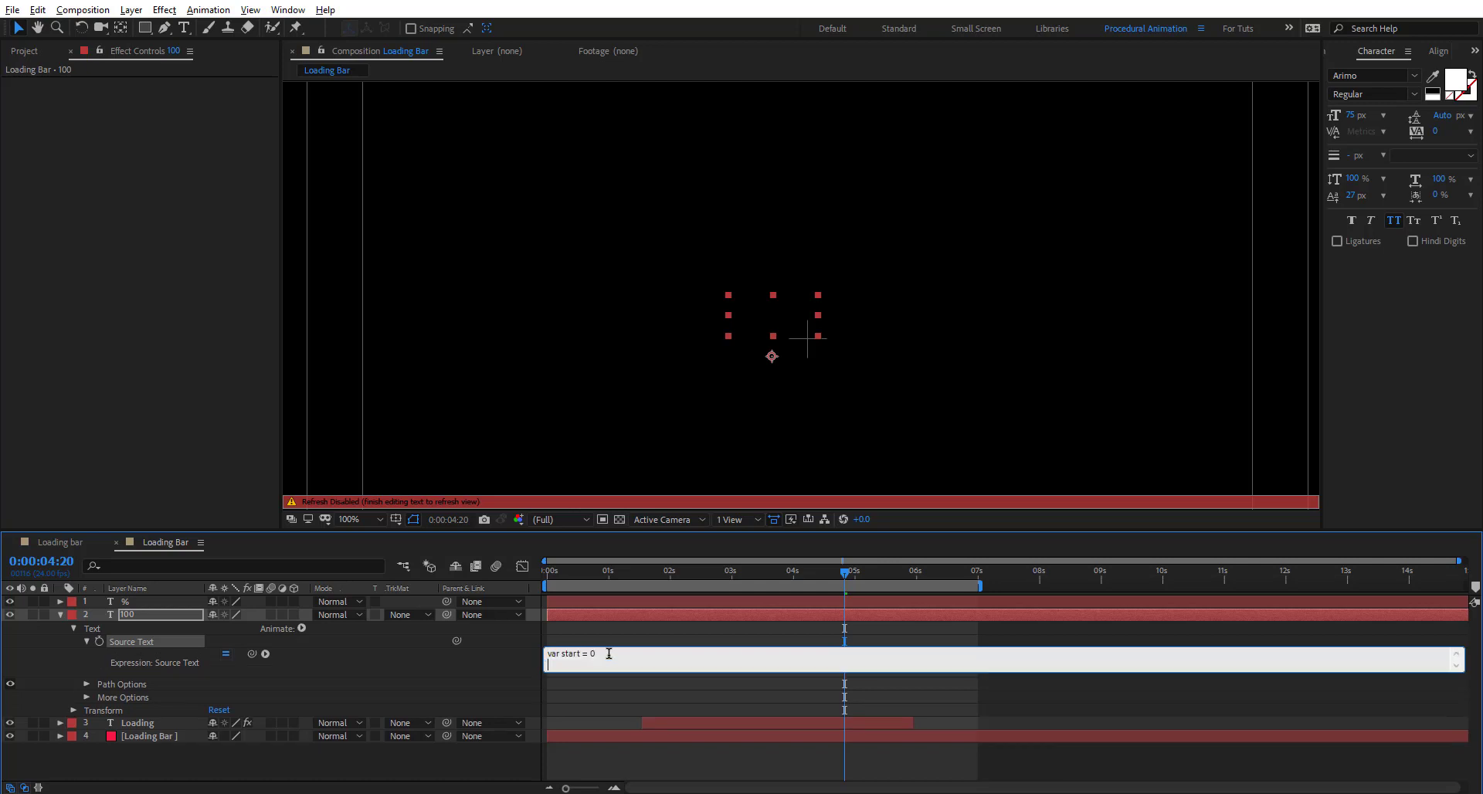
type("var end = 100")
key("Return")
type("var")
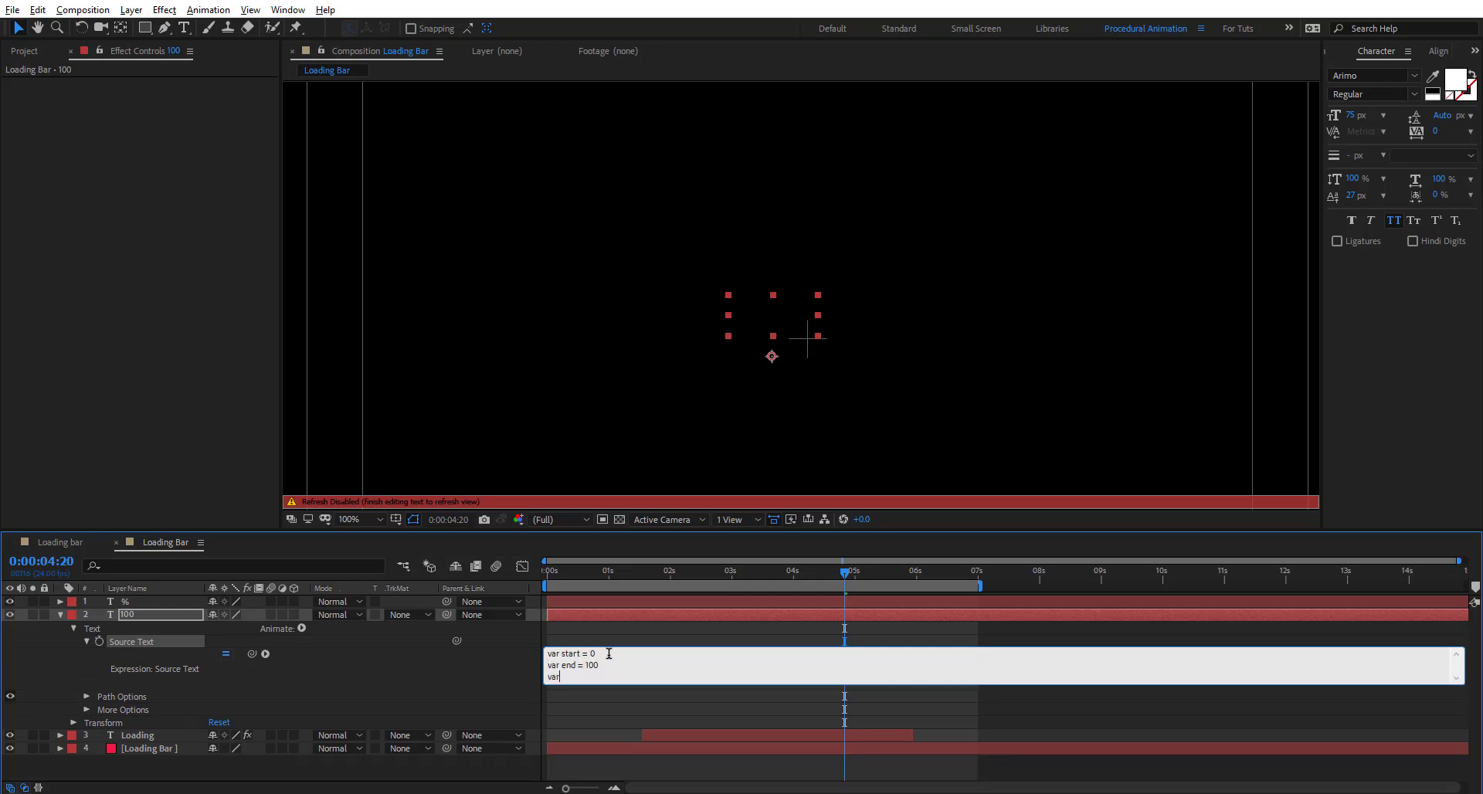
type(" dely =0.05")
key("Return")
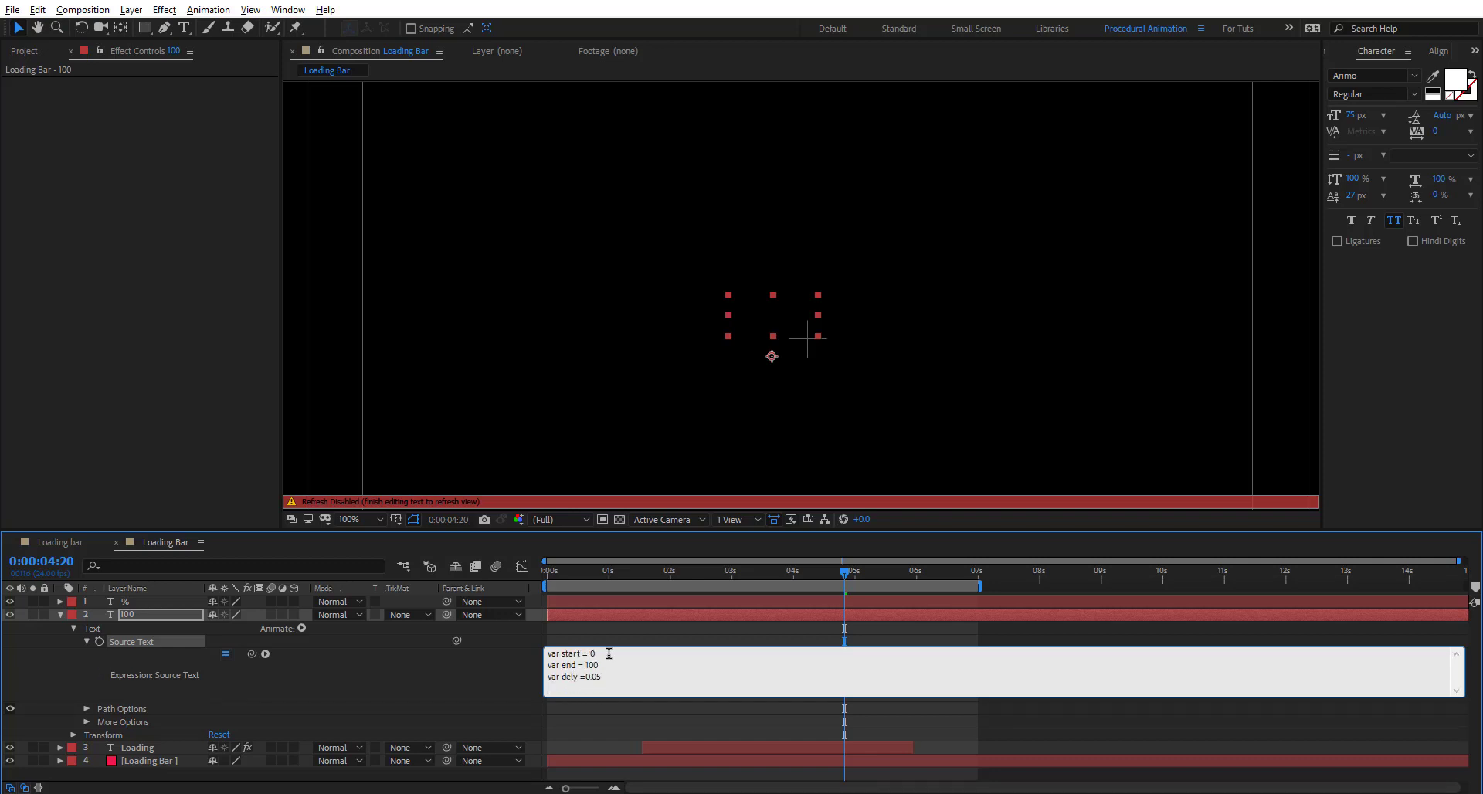
Set output to time minus thisLayer.inPoint and return output until it reaches end.
type("var output = time - thisLayer.inPoint")
key("Return")
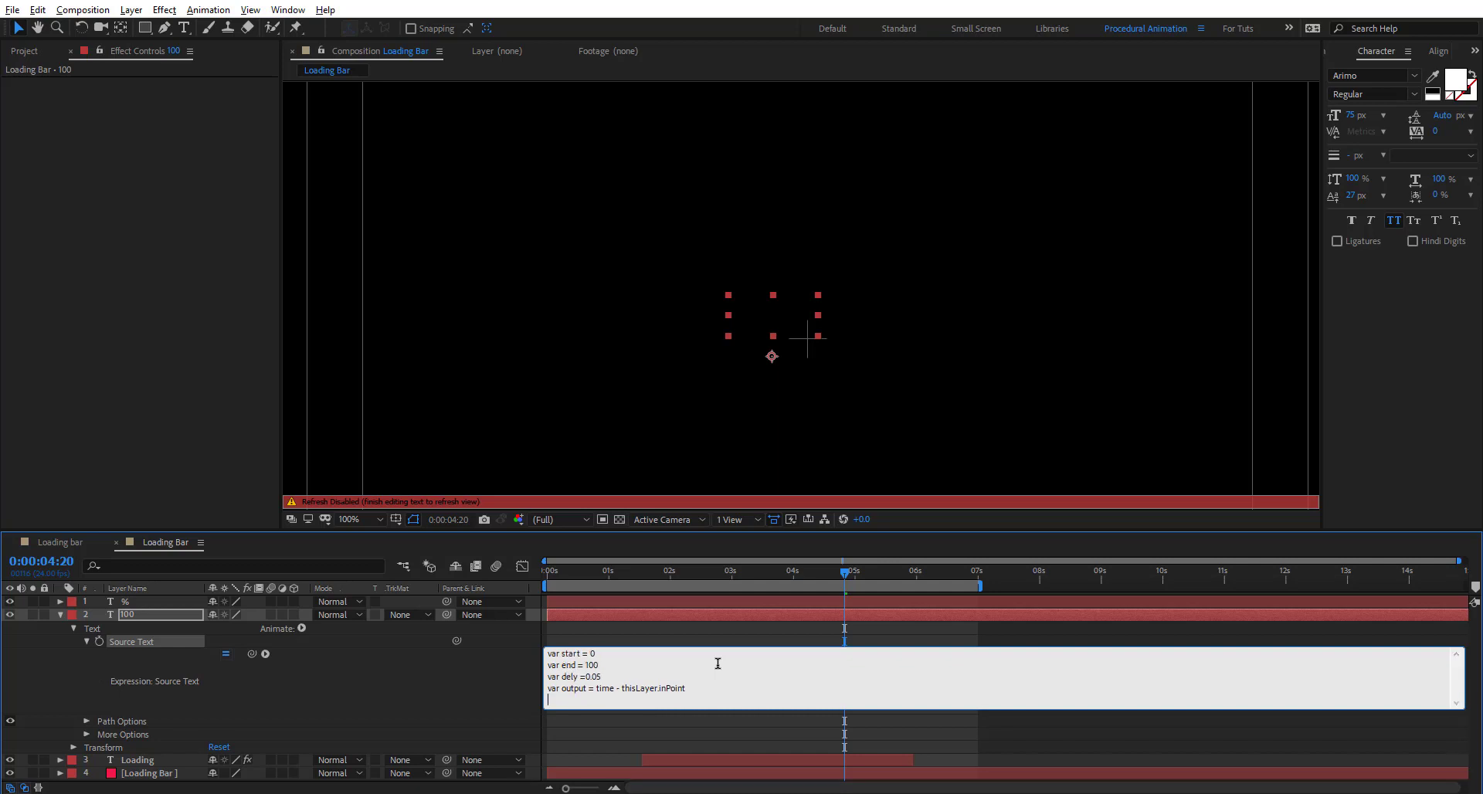
key("Return")
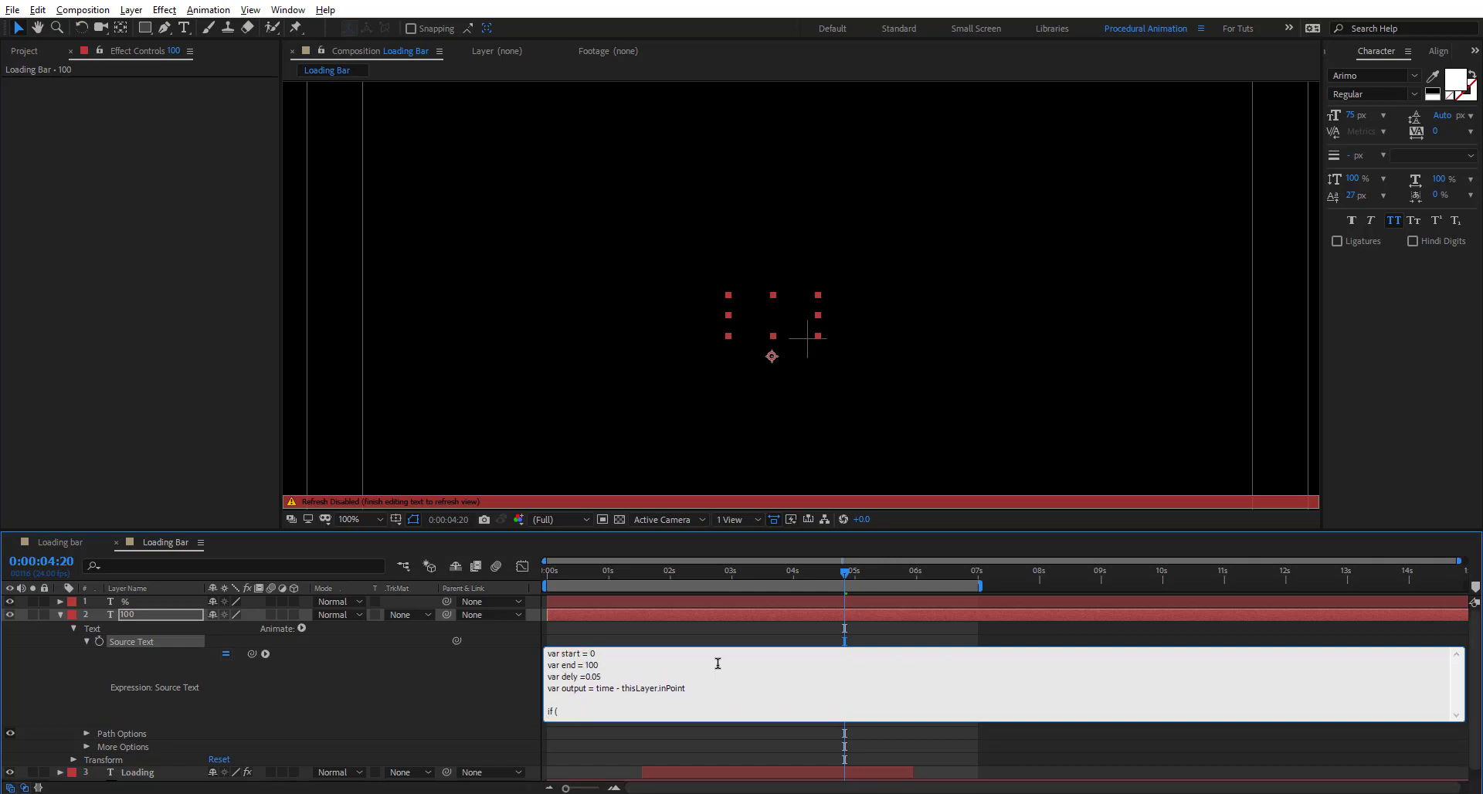
type("if ( output < end ) output else end")
left_click(461, 697)
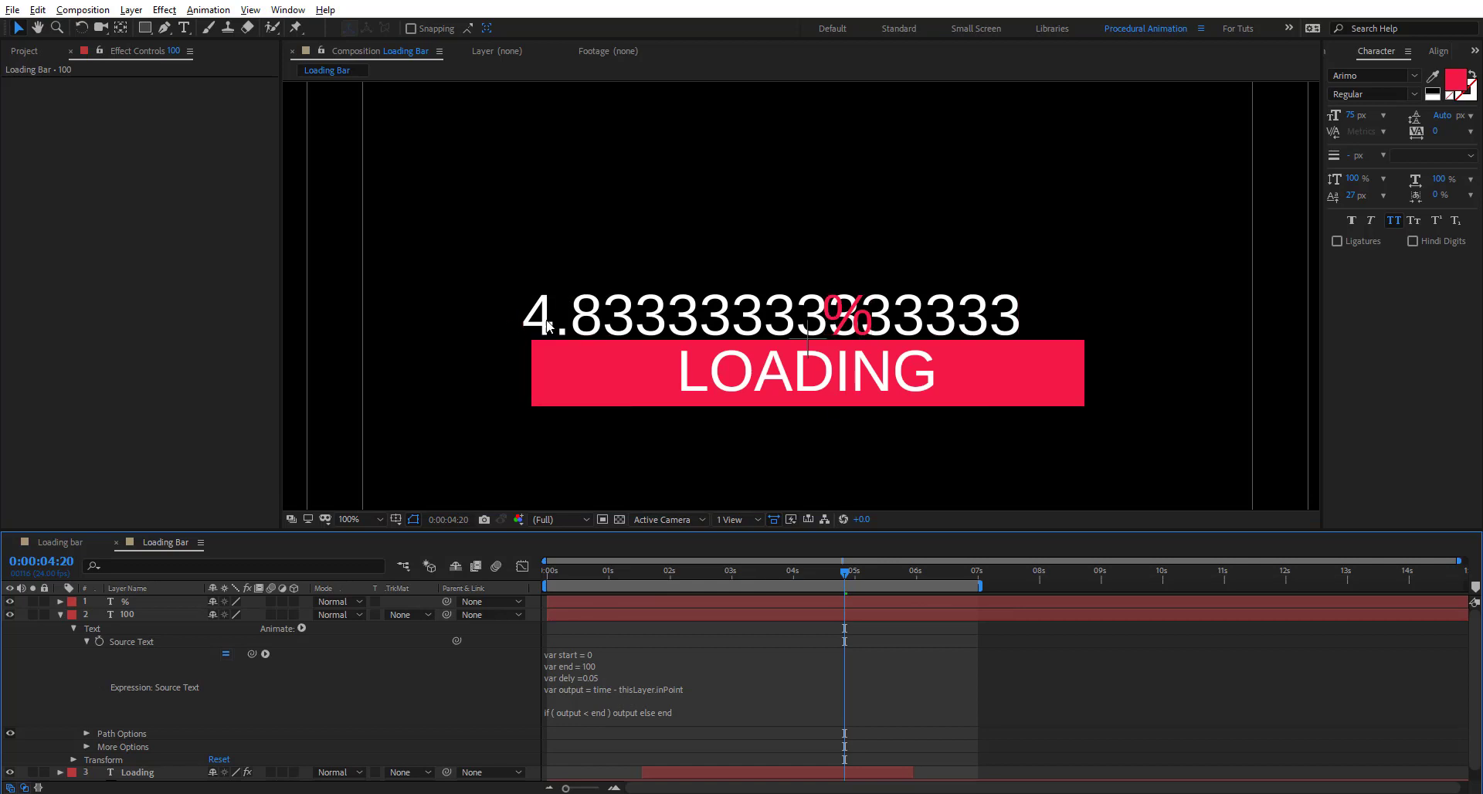
Scrub the timeline to check the counter readout, leaving the expression unchanged.
left_click_drag(845, 575, 888, 614)
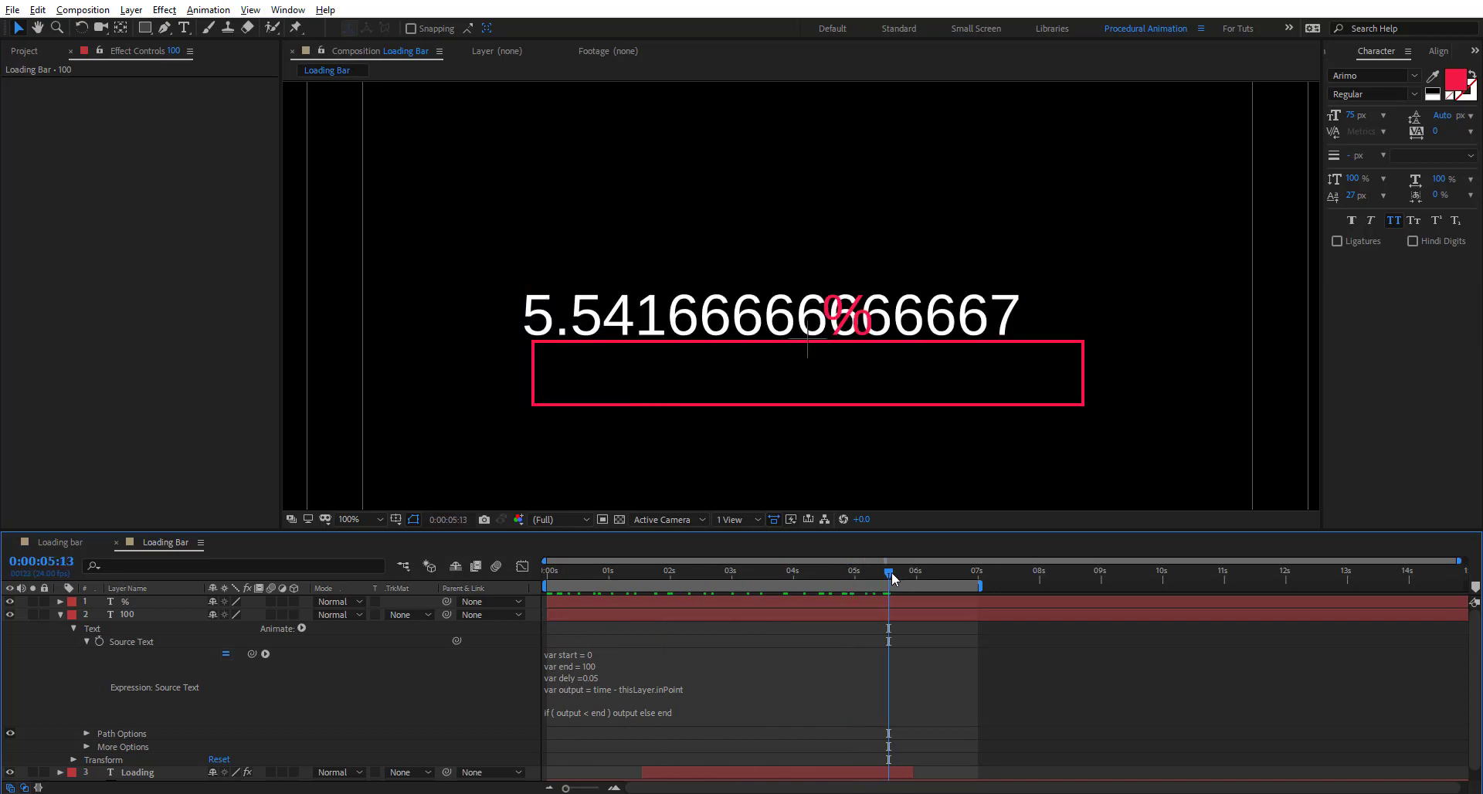
key("Page_Down")
key("Page_Down")
key("Page_Down")
key("Page_Down")
key("Page_Down")
key("Page_Down")
key("Page_Down")
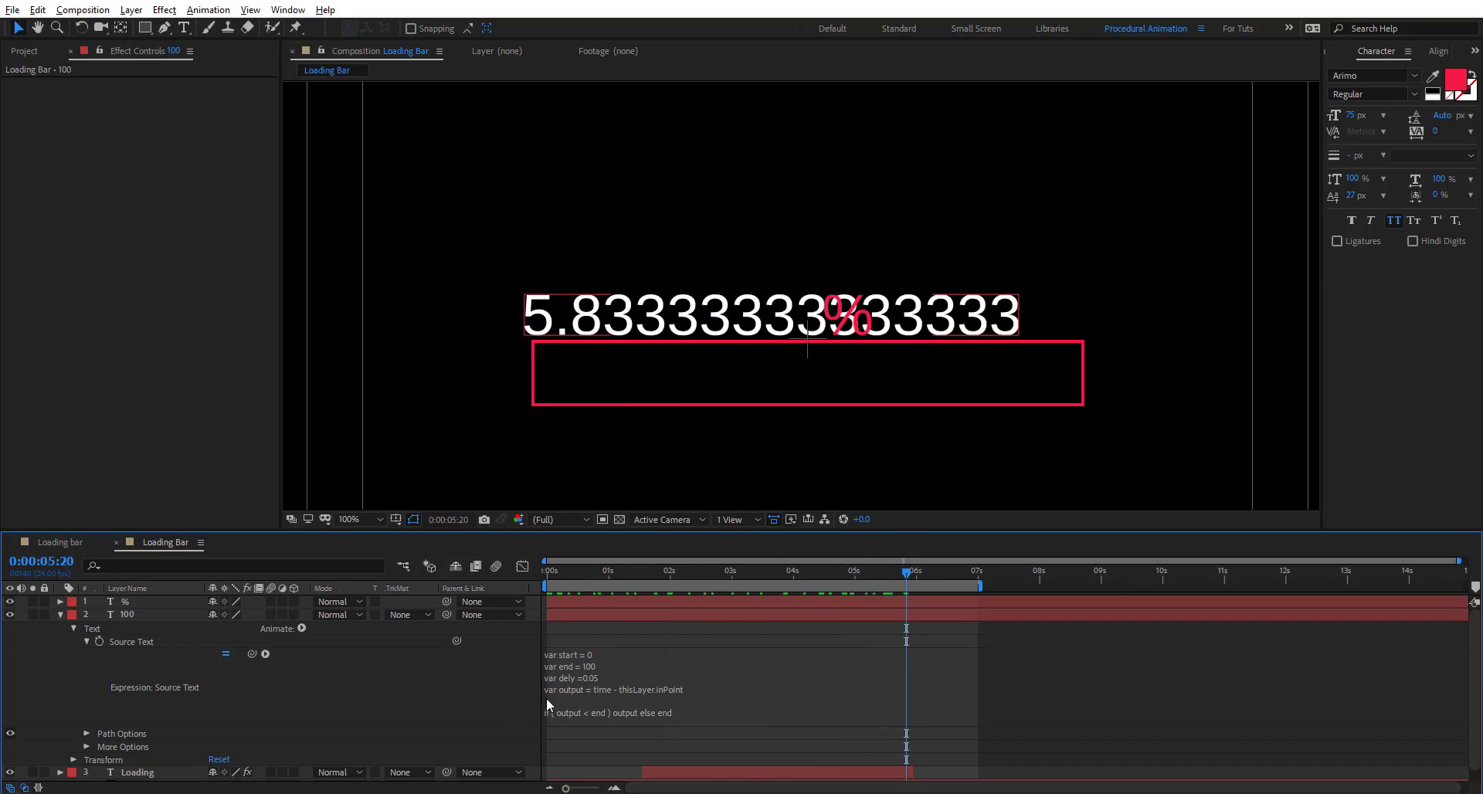
left_click(655, 698)
left_click(603, 688)
left_click(587, 781)
Move the 100 layer's in-point to about 0:00:01:13 and play back the animation.
left_click(616, 617)
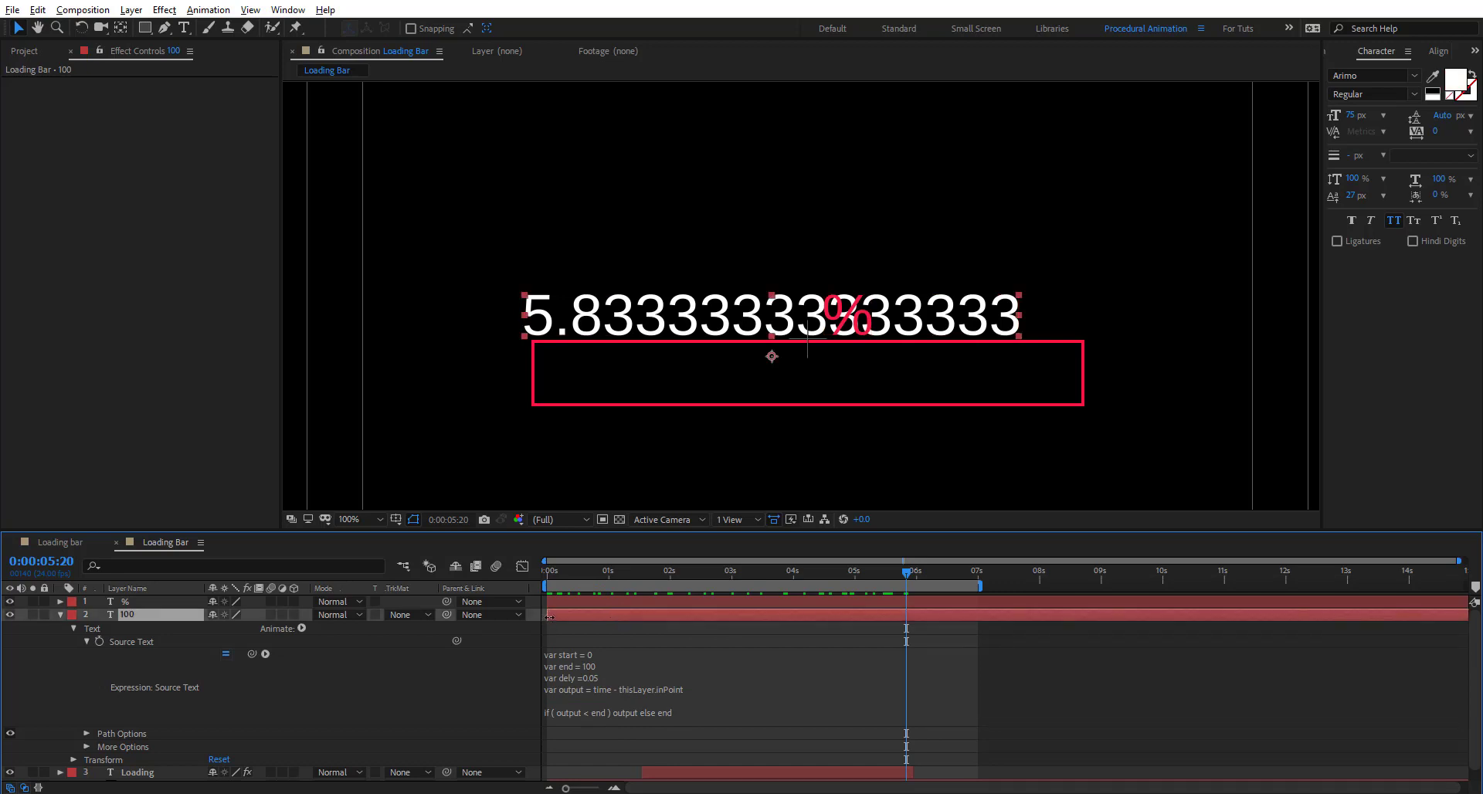
left_click_drag(549, 616, 652, 578)
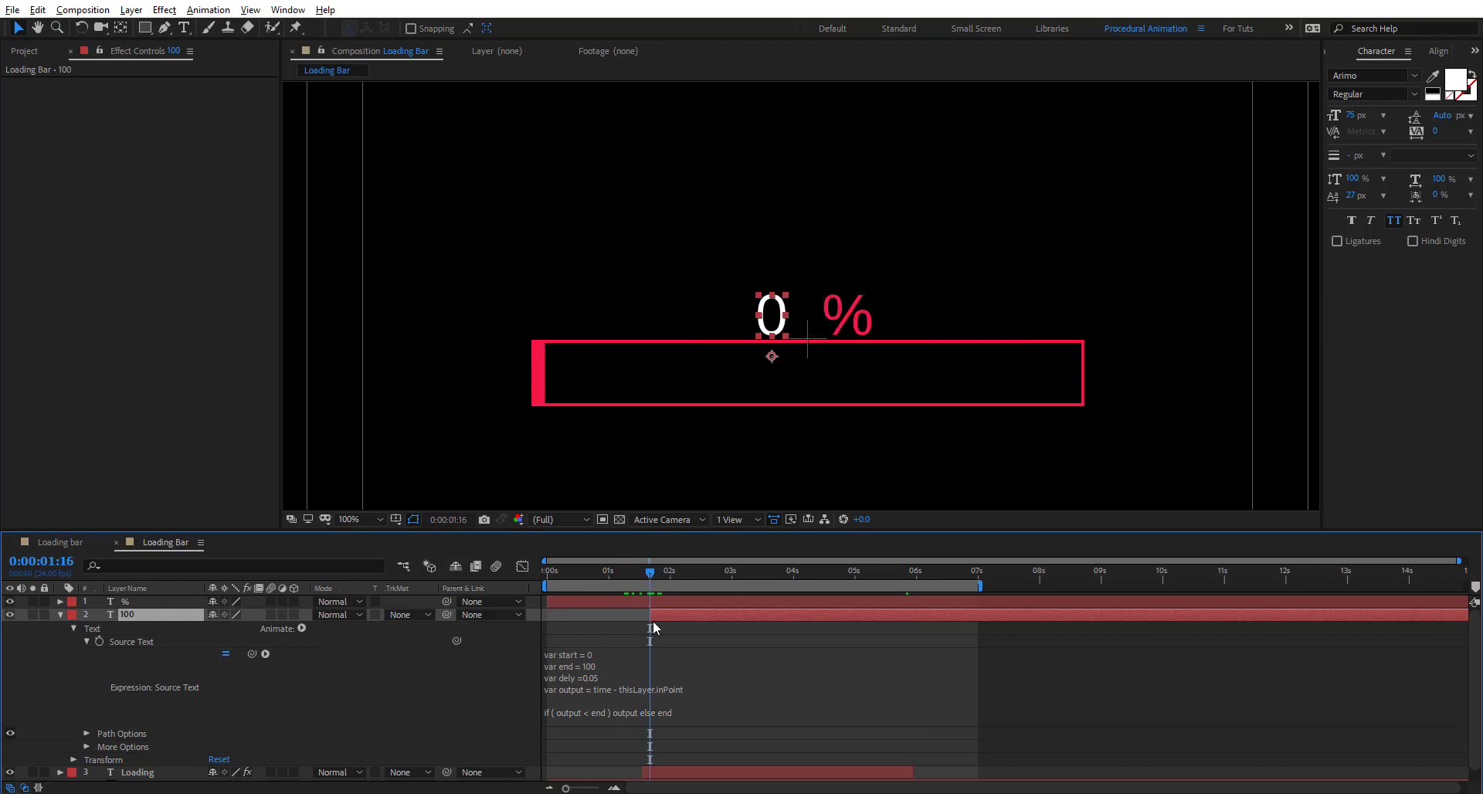
left_click_drag(650, 615, 729, 618)
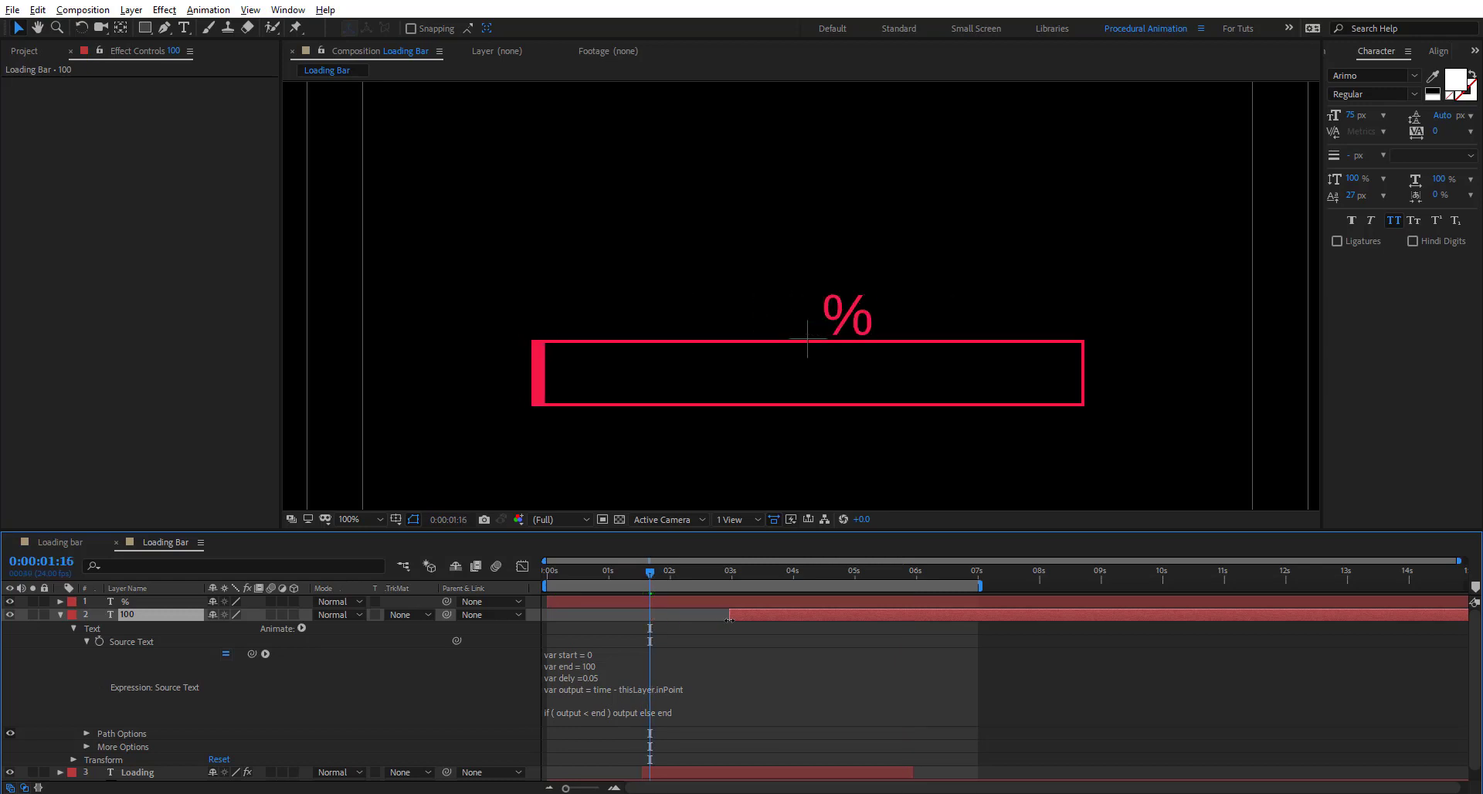
left_click(729, 573)
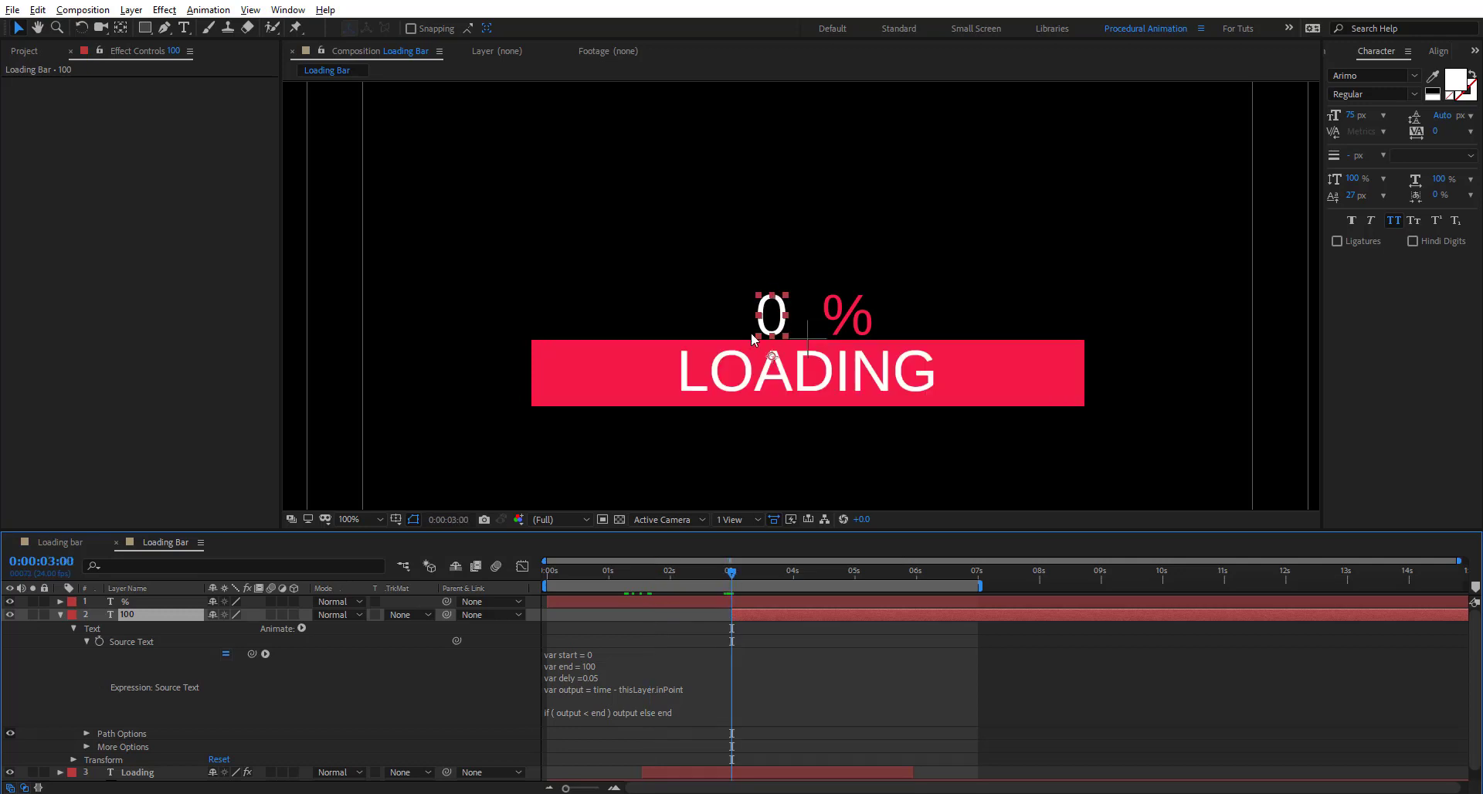
left_click_drag(729, 578, 629, 573)
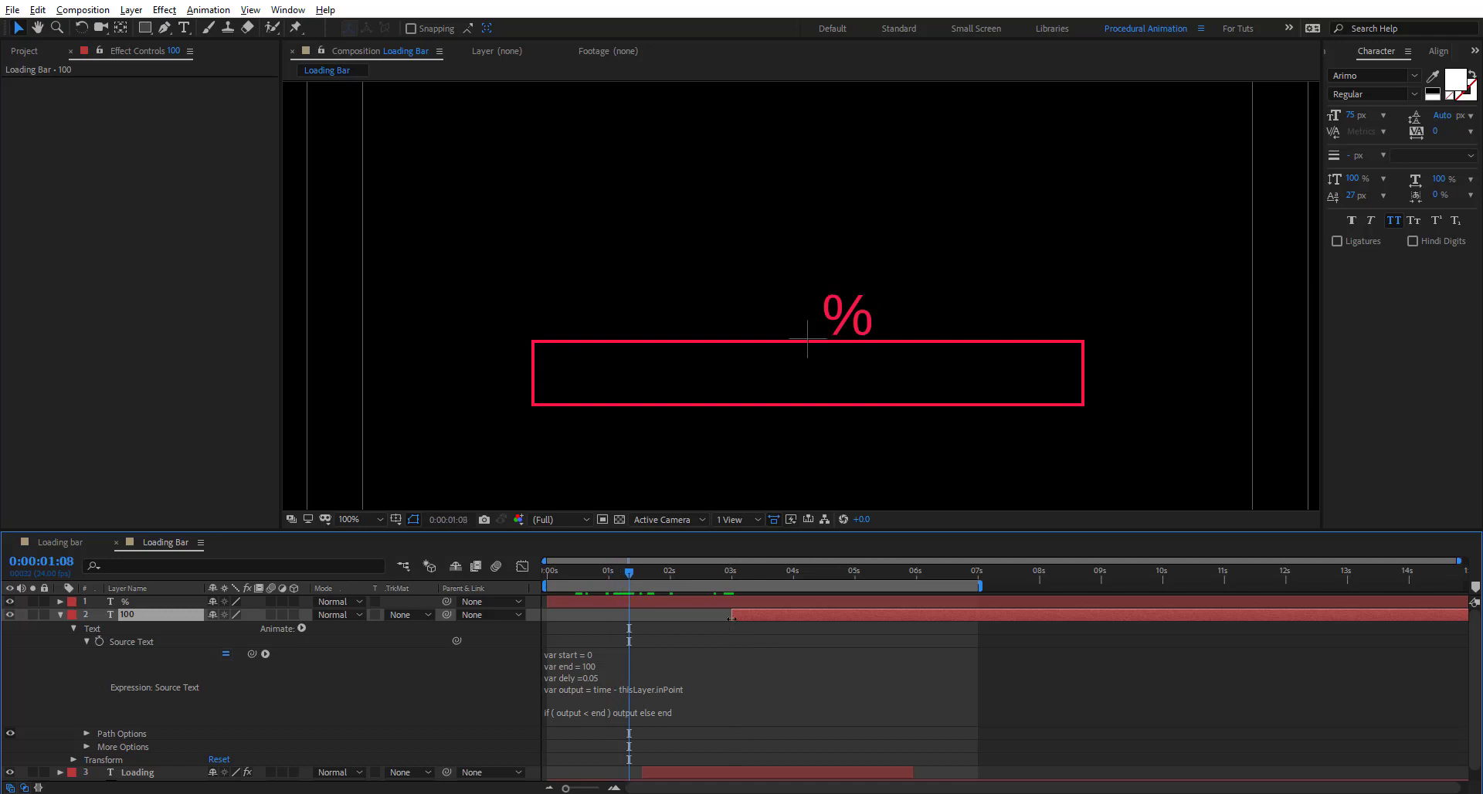
left_click_drag(731, 615, 641, 614)
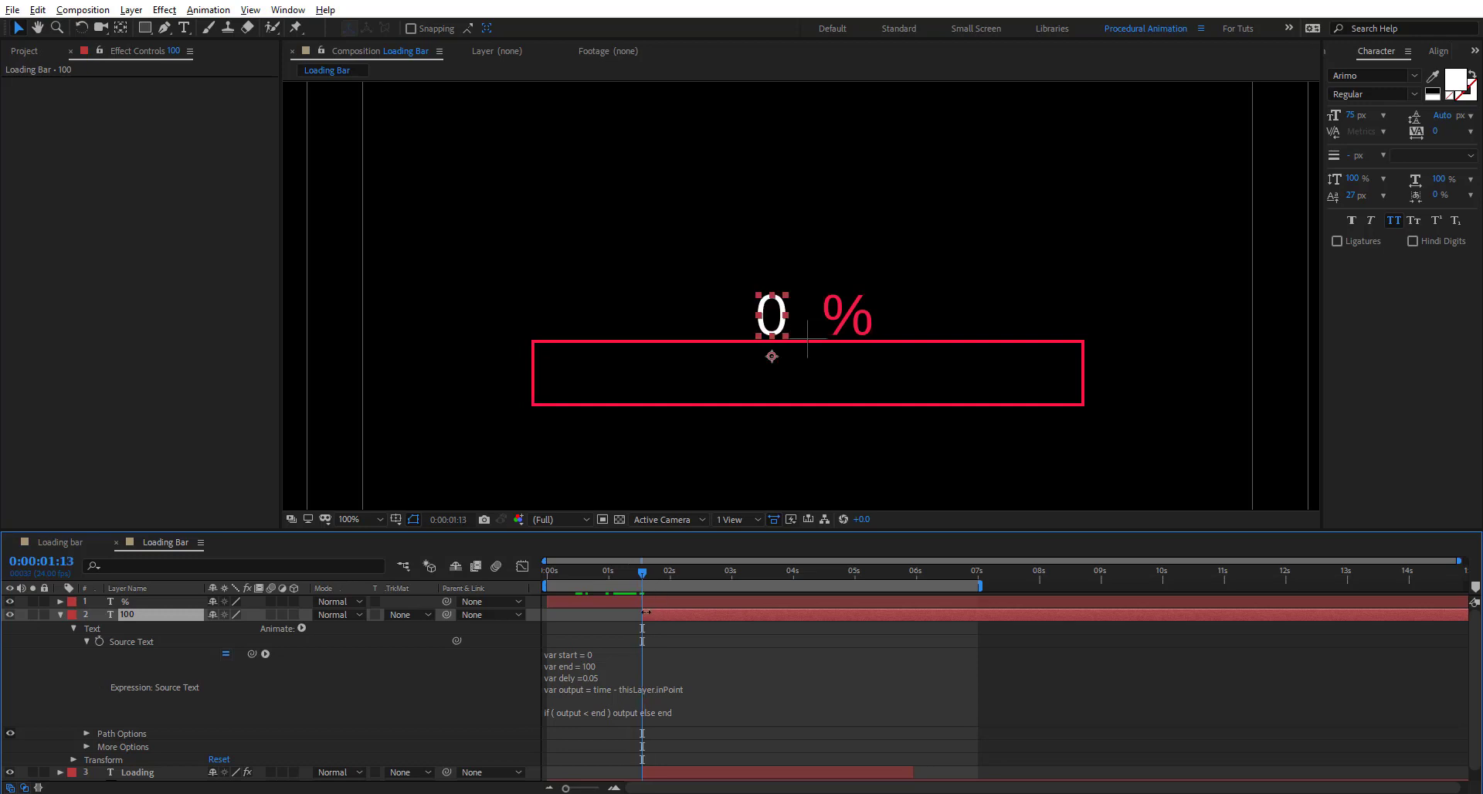
key("space")
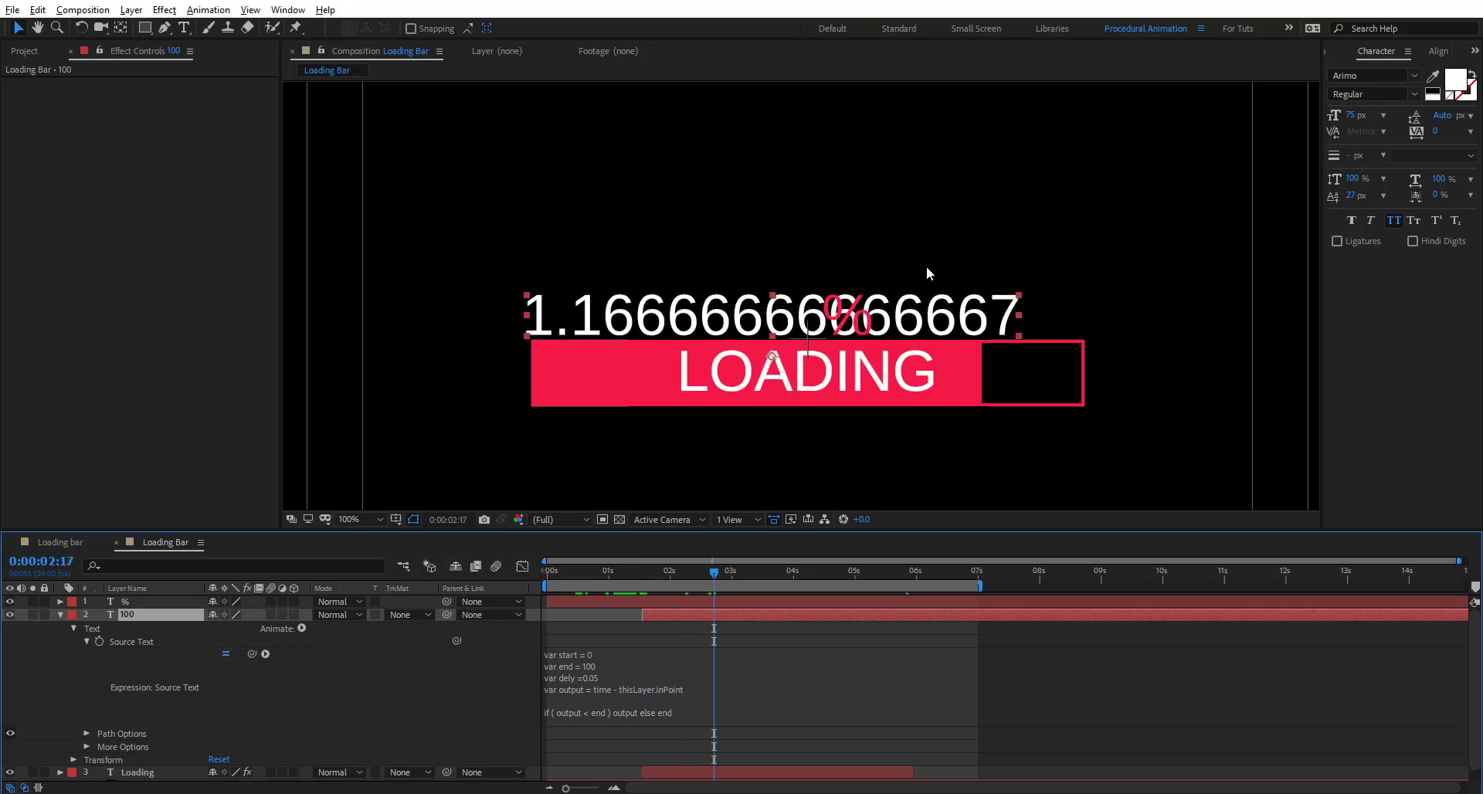
Wrap the output line's time calculation in Math.ceil and scrub to check it.
left_click(695, 690)
left_click(598, 688)
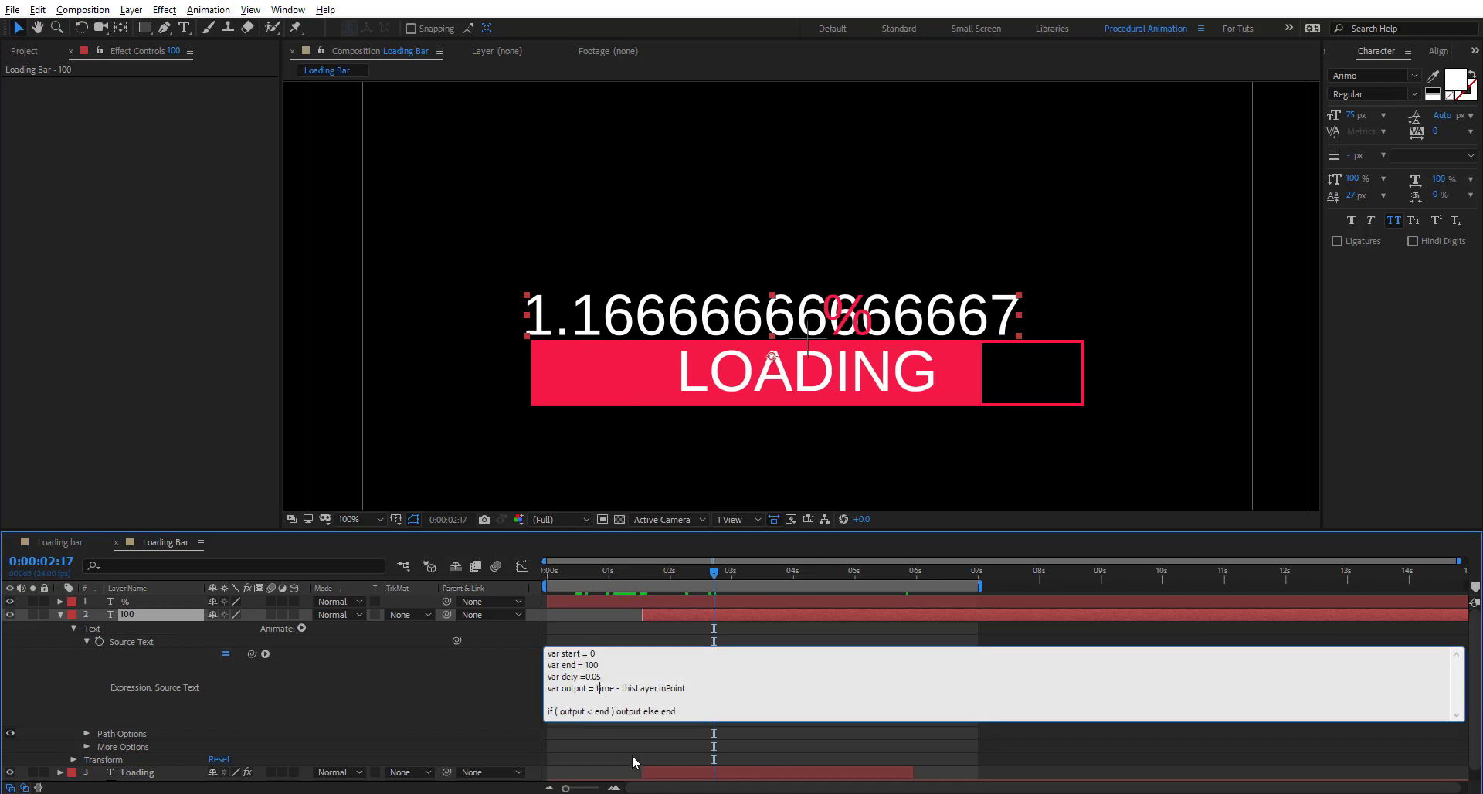
type("m")
key("BackSpace")
type("Math.ceil(")
left_click(529, 671)
left_click_drag(724, 573, 866, 594)
Divide the elapsed time by dely inside Math.ceil so the count steps every 0.05 s.
left_click(740, 692)
left_click(762, 695)
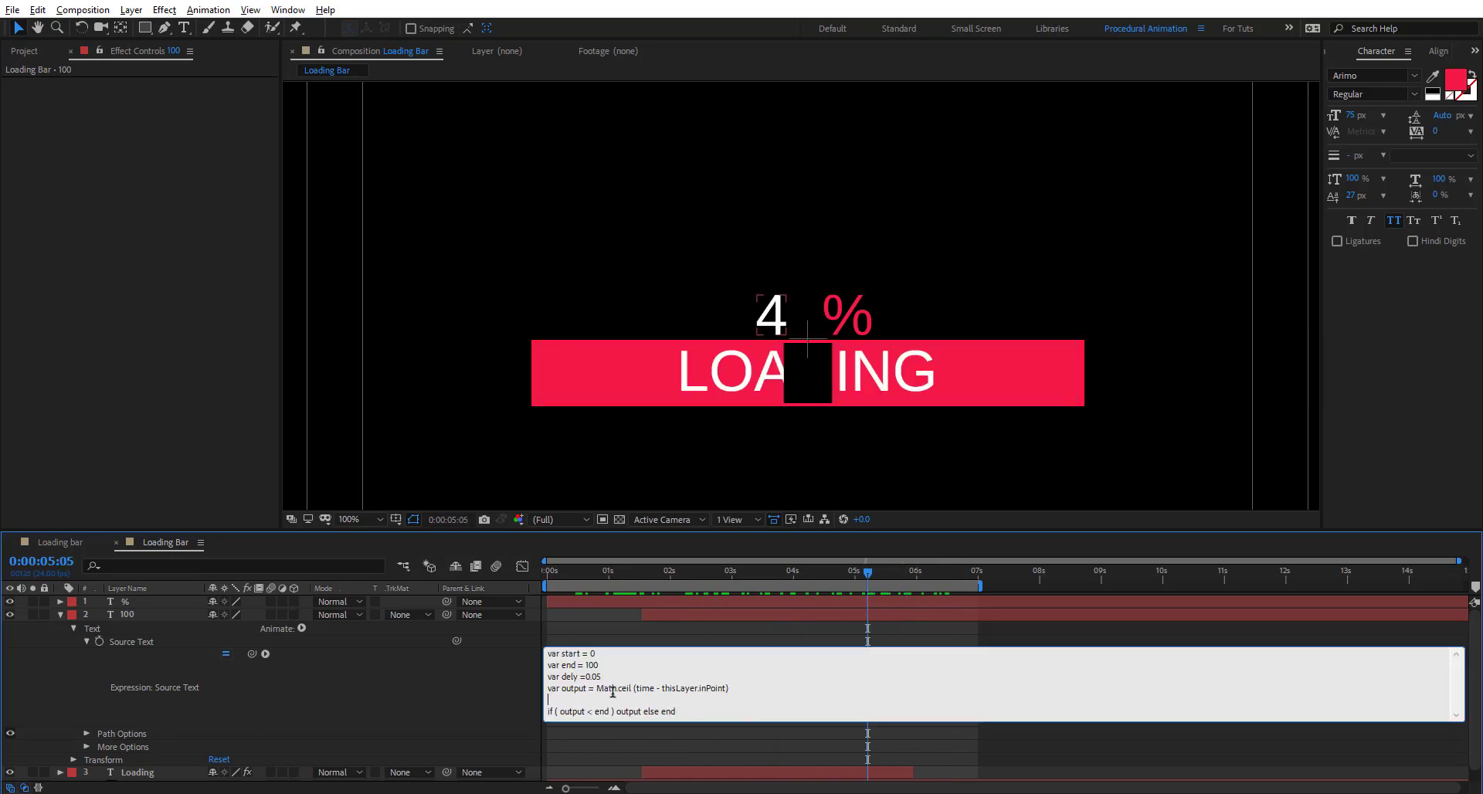
left_click(634, 689)
left_click_drag(636, 688, 722, 690)
left_click(740, 687)
type("/ dely")
type("(")
left_click(502, 703)
Extend the work area to 8 seconds and scrub until the count reaches 100.
left_click_drag(865, 578, 665, 573)
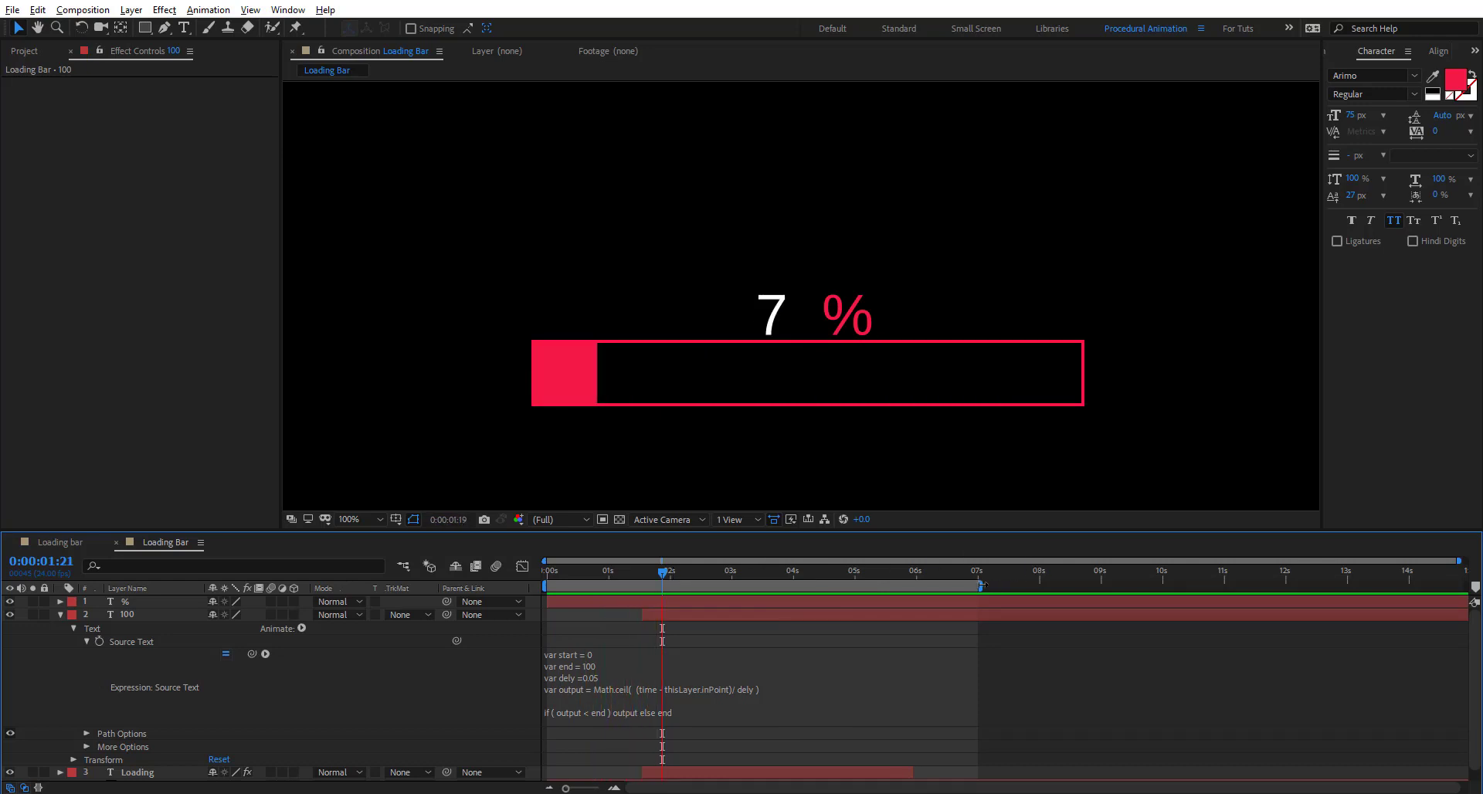
left_click_drag(979, 586, 1035, 585)
left_click_drag(736, 573, 1019, 587)
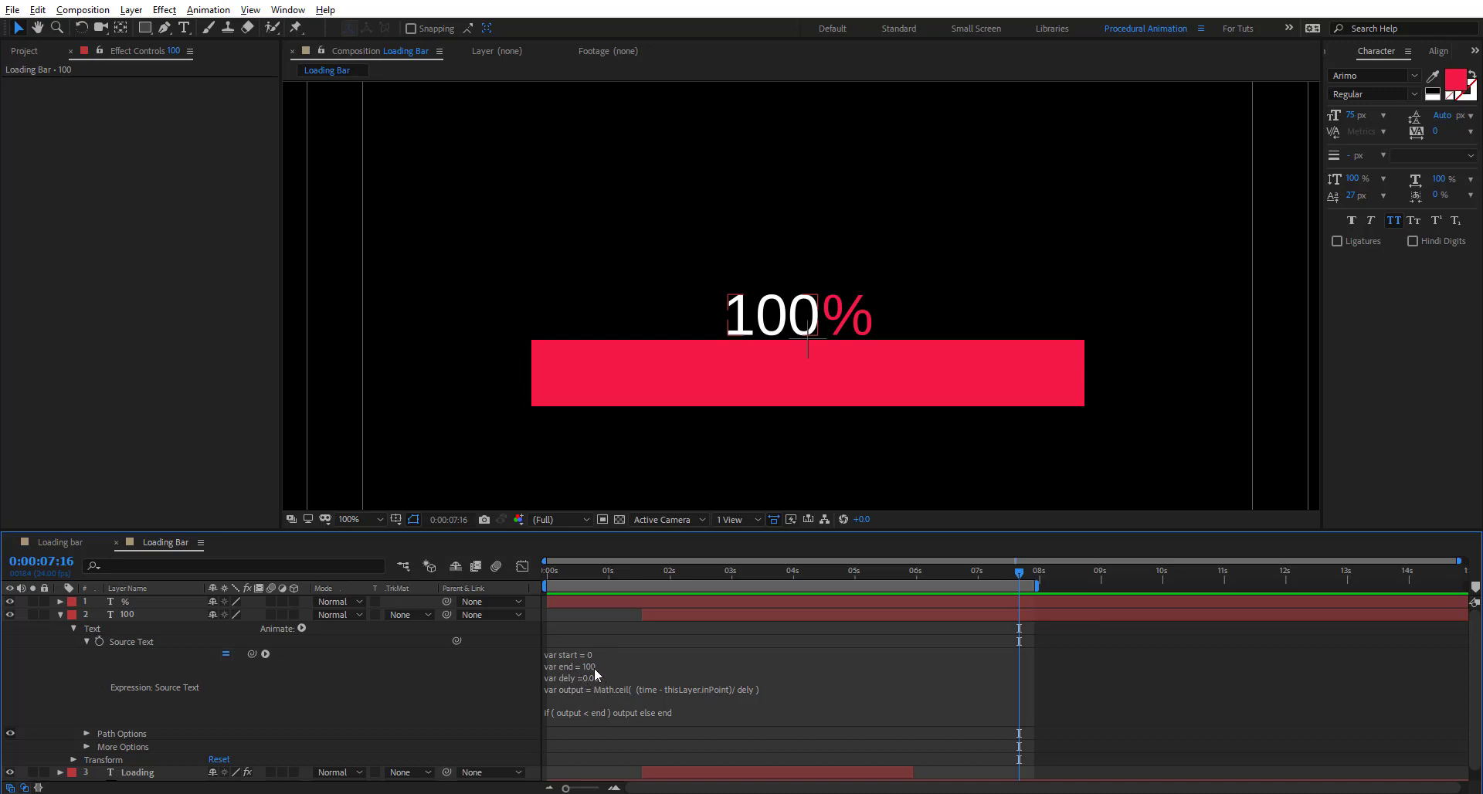
Test an end value of 200 in the expression, then restore end to 100.
left_click(591, 669)
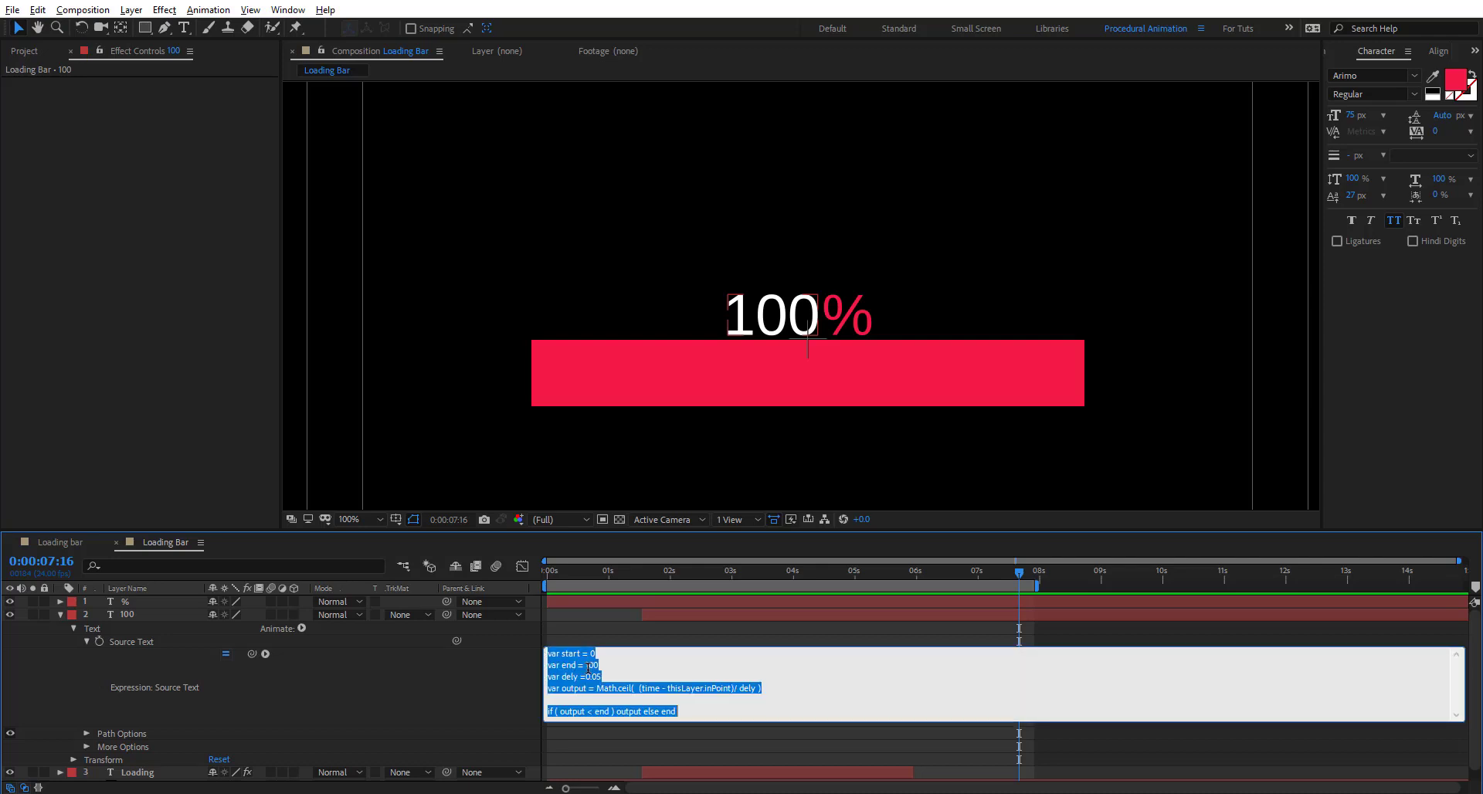
left_click(591, 665)
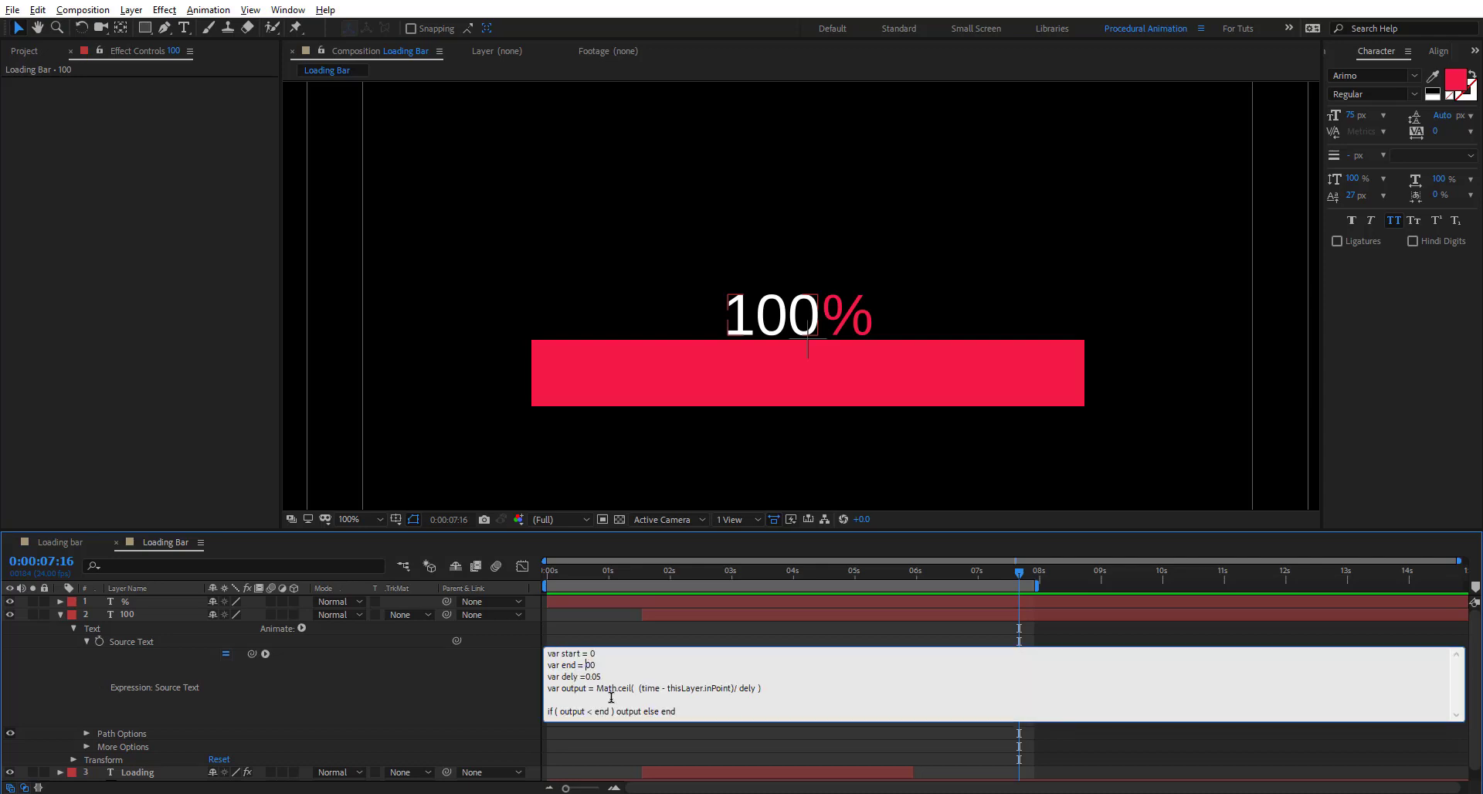
type("2")
left_click(1009, 568)
left_click_drag(1016, 570, 891, 631)
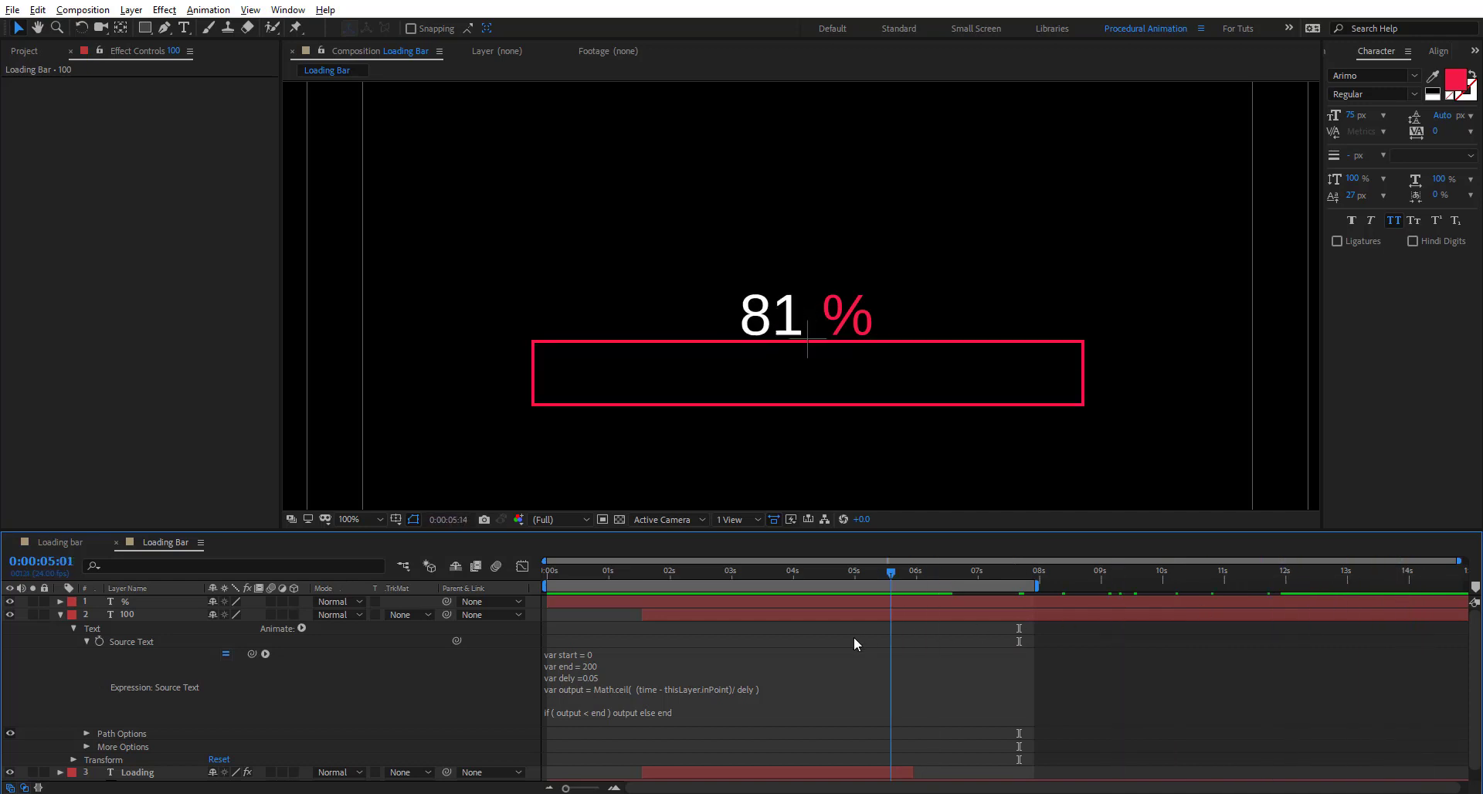
left_click(590, 665)
left_click(588, 667)
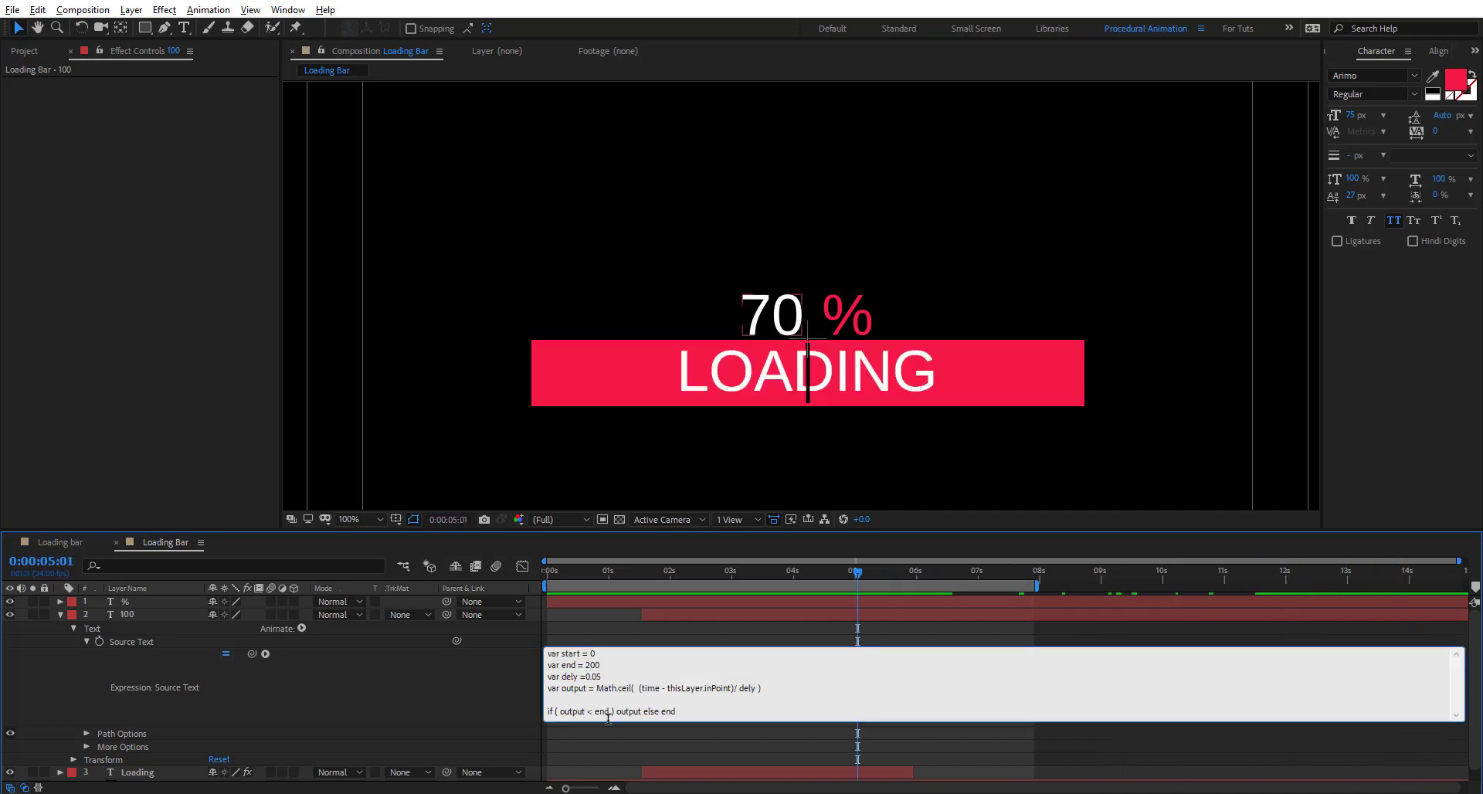
left_click(447, 691)
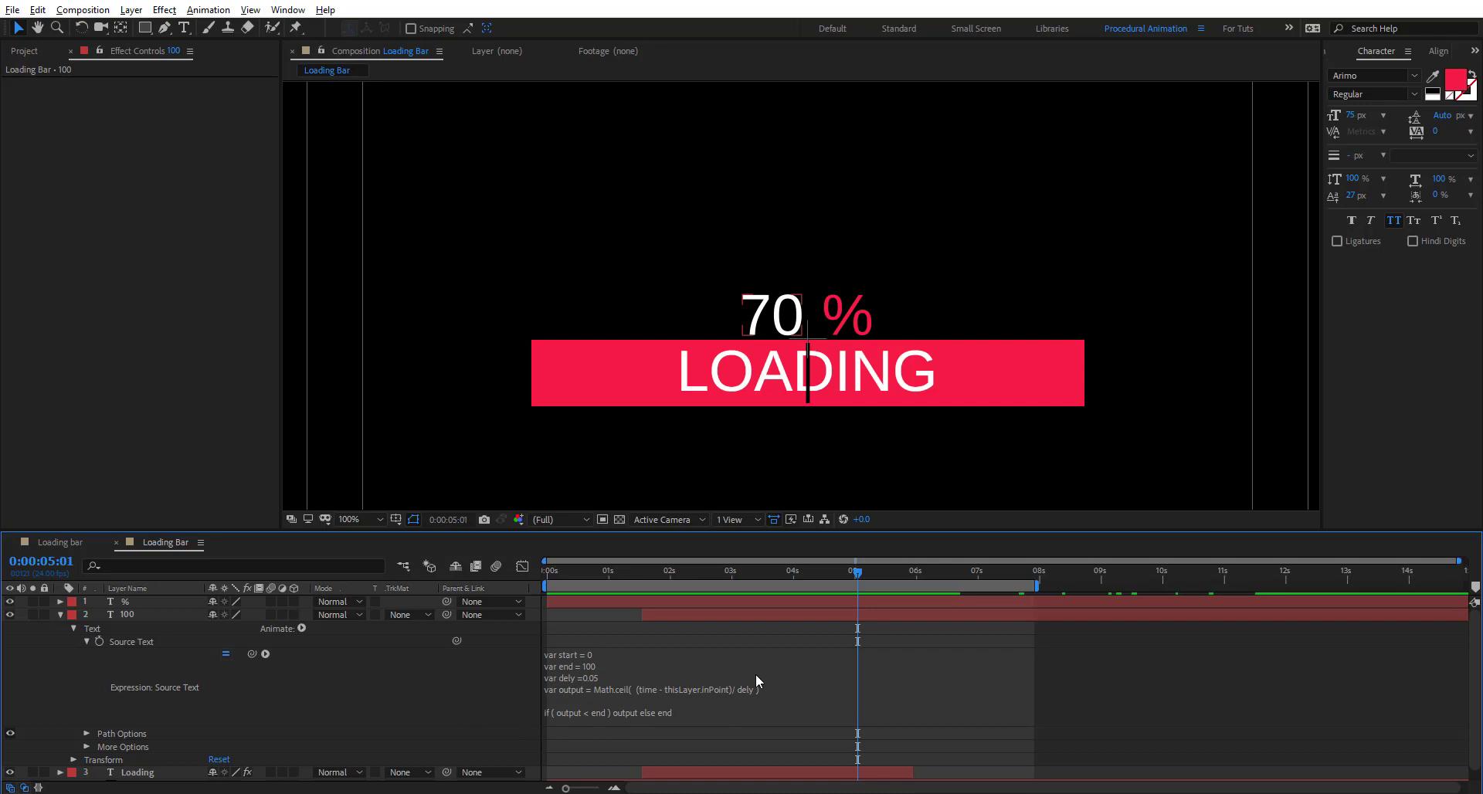
Append + start to the output line and change var start to 5.
left_click(774, 690)
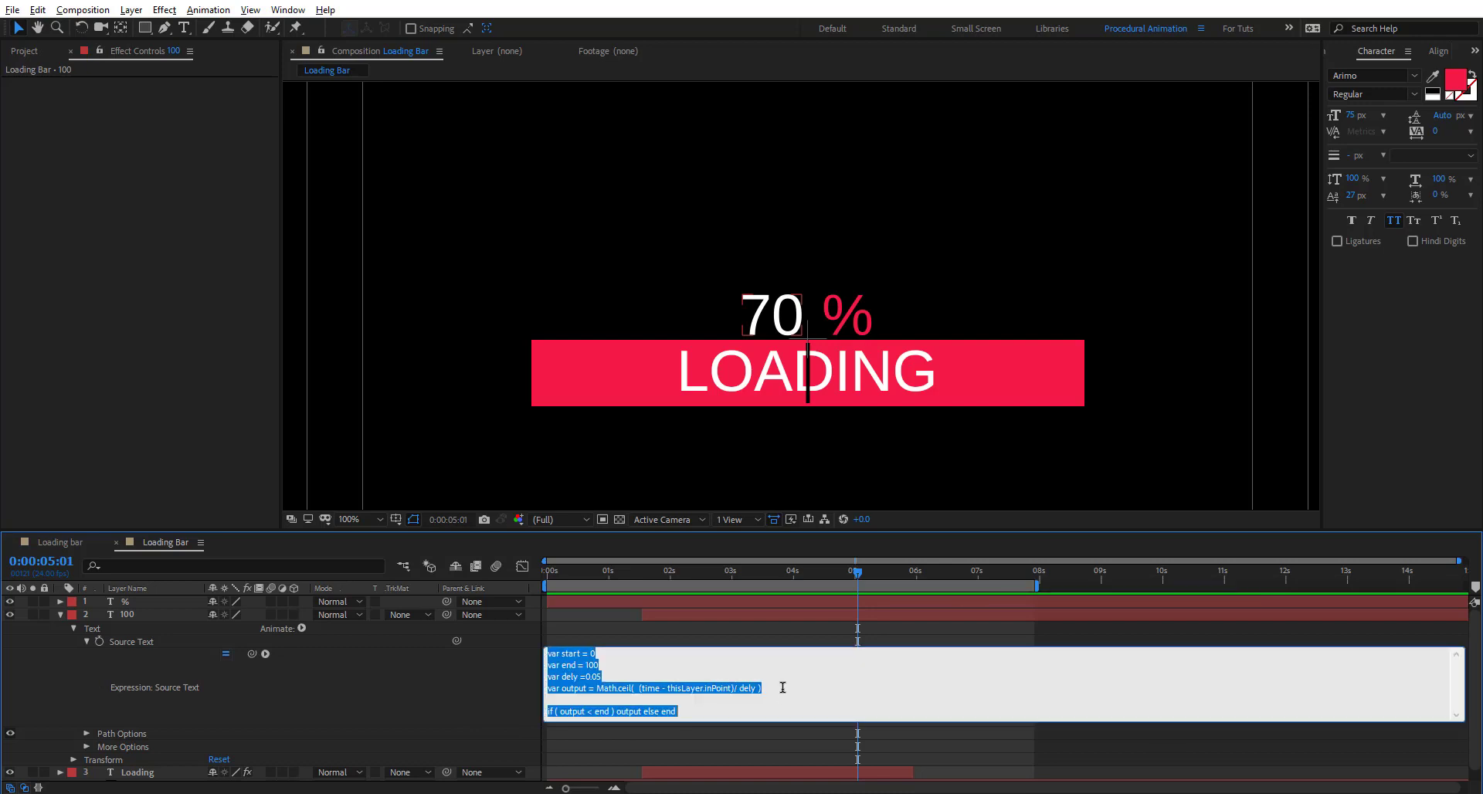
left_click(795, 688)
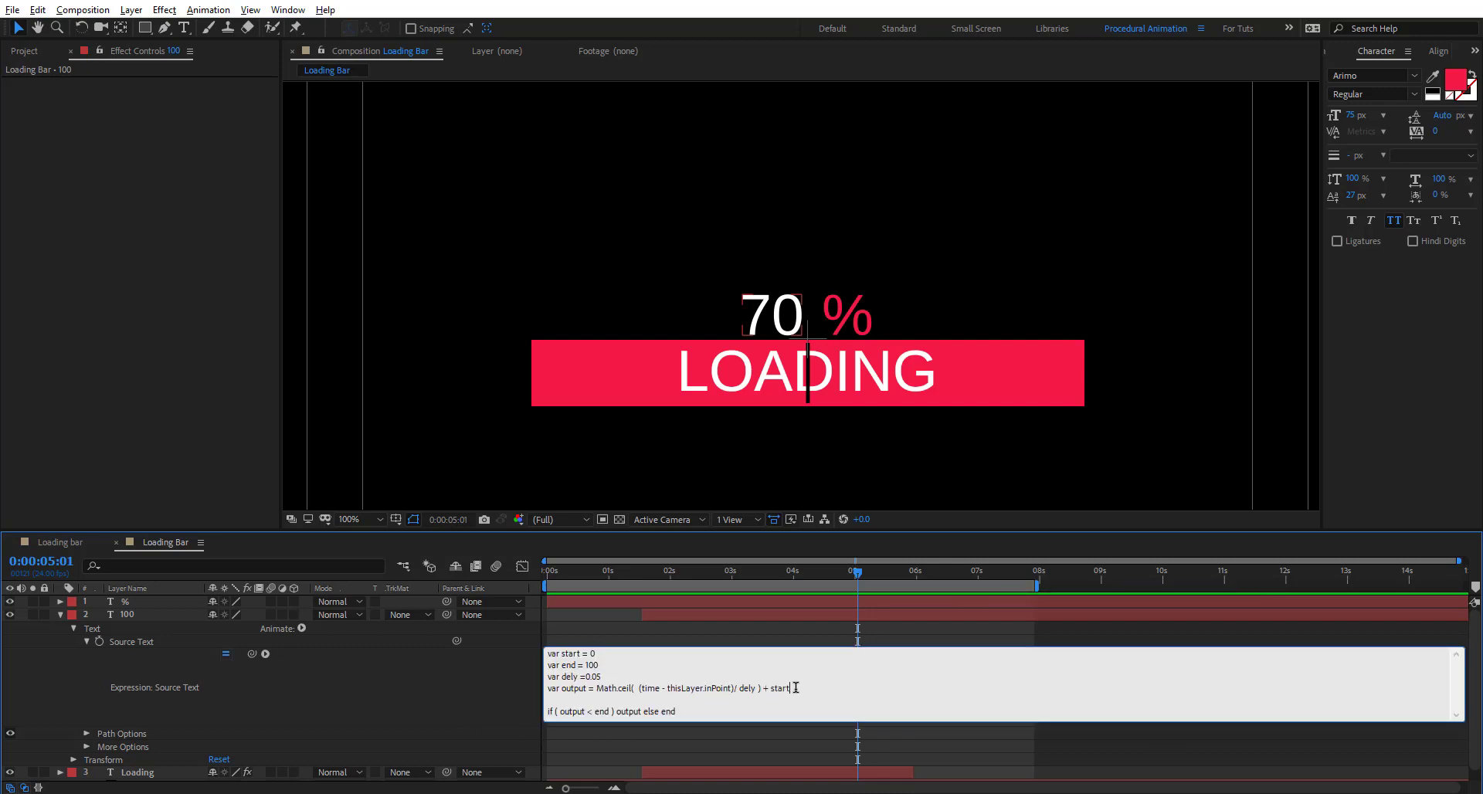
left_click(599, 654)
double_click(591, 654)
left_click(466, 678)
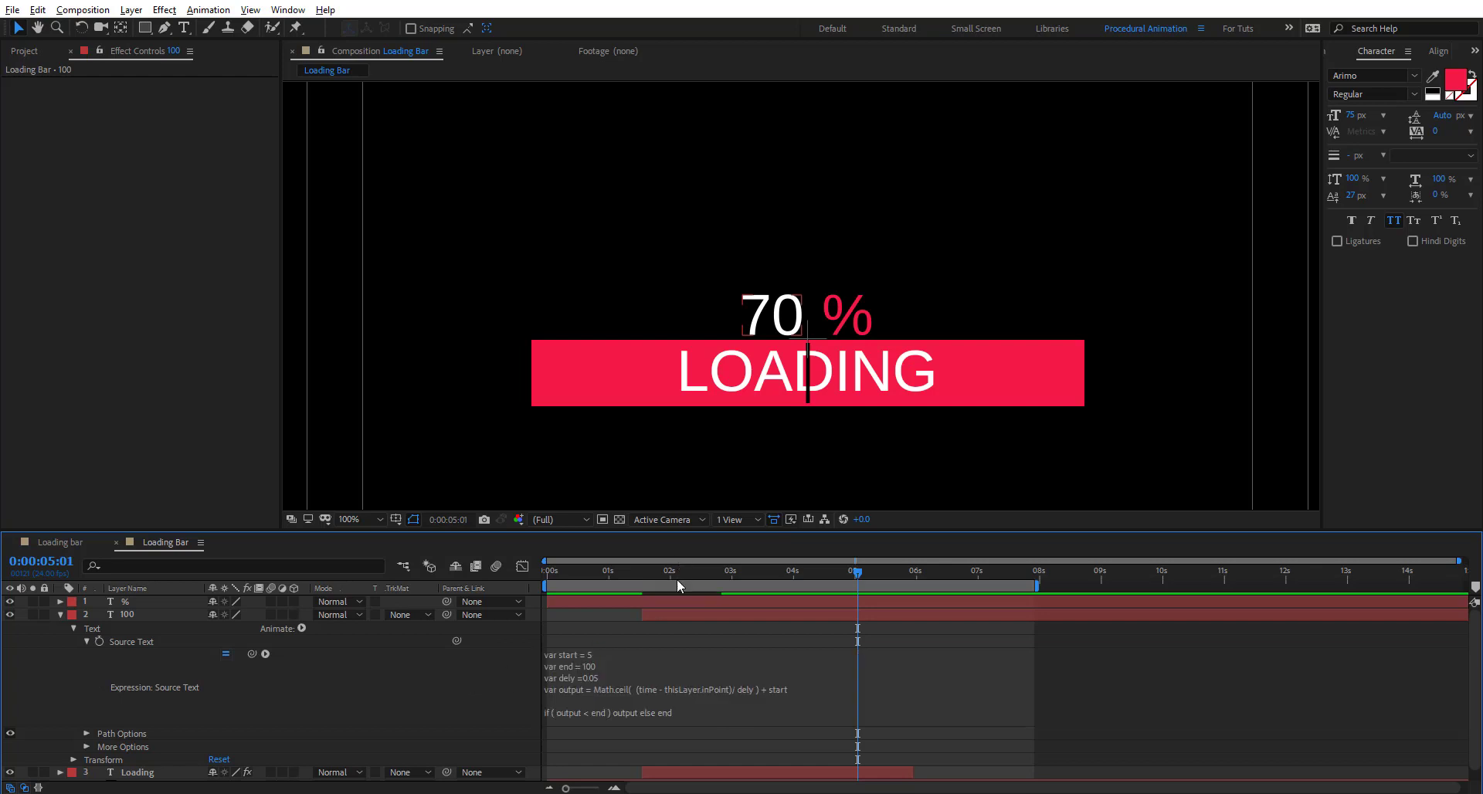
Change var start from 5 back to 0 in the counter expression.
left_click(643, 574)
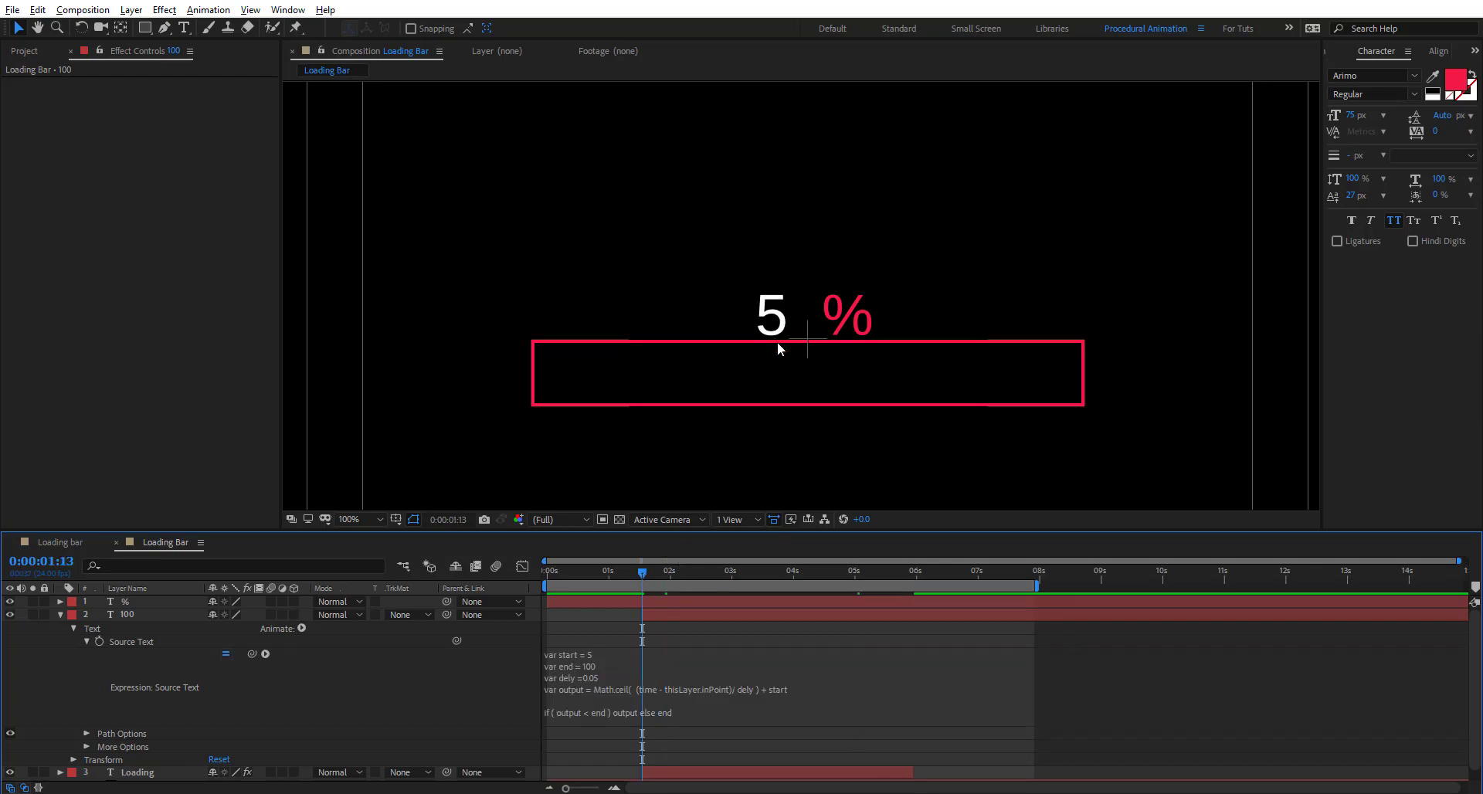
mouse_move(643, 577)
left_mouse_down()
mouse_move(620, 572)
mouse_move(654, 576)
left_mouse_up()
left_click(680, 576)
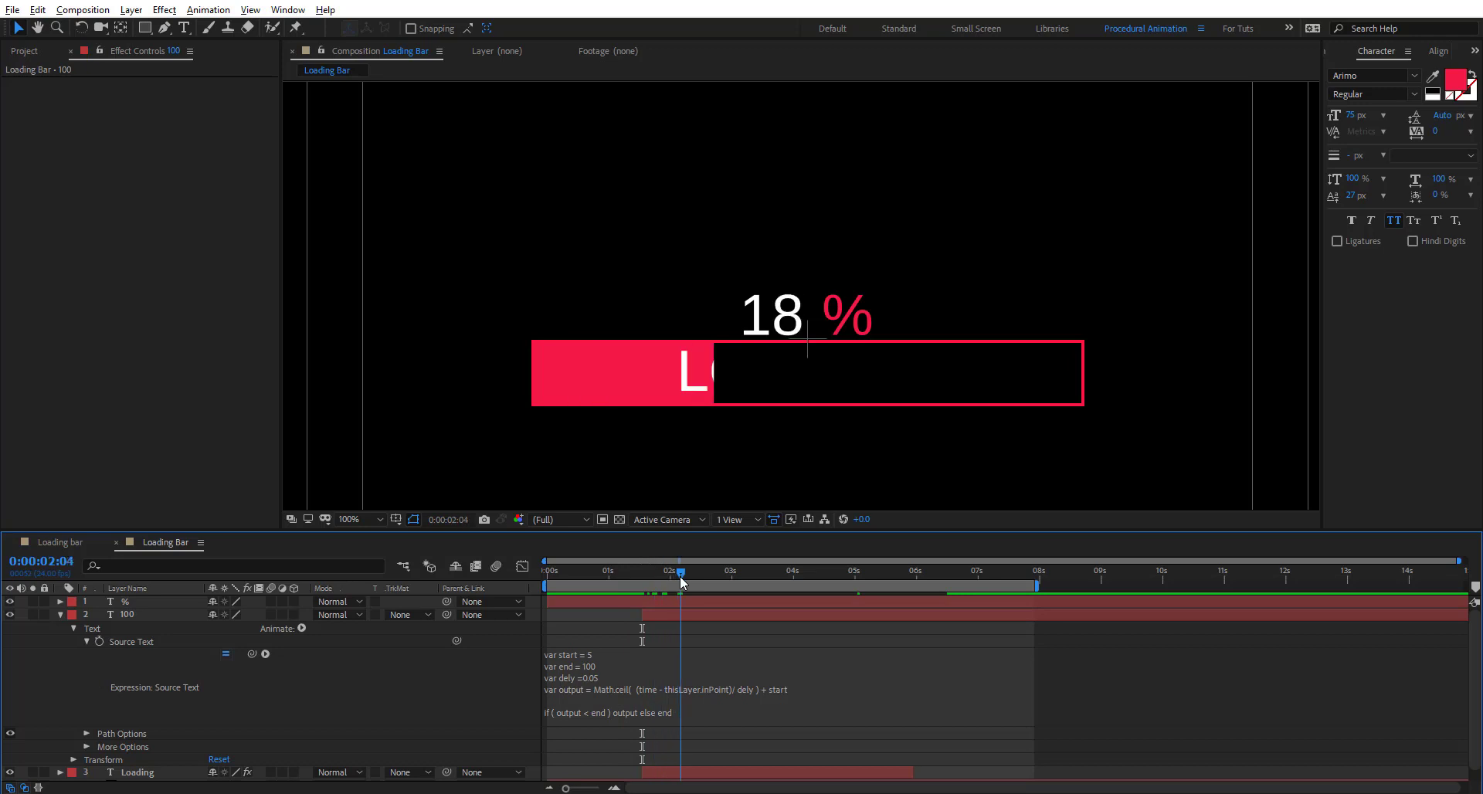
left_click(599, 658)
left_click(601, 653)
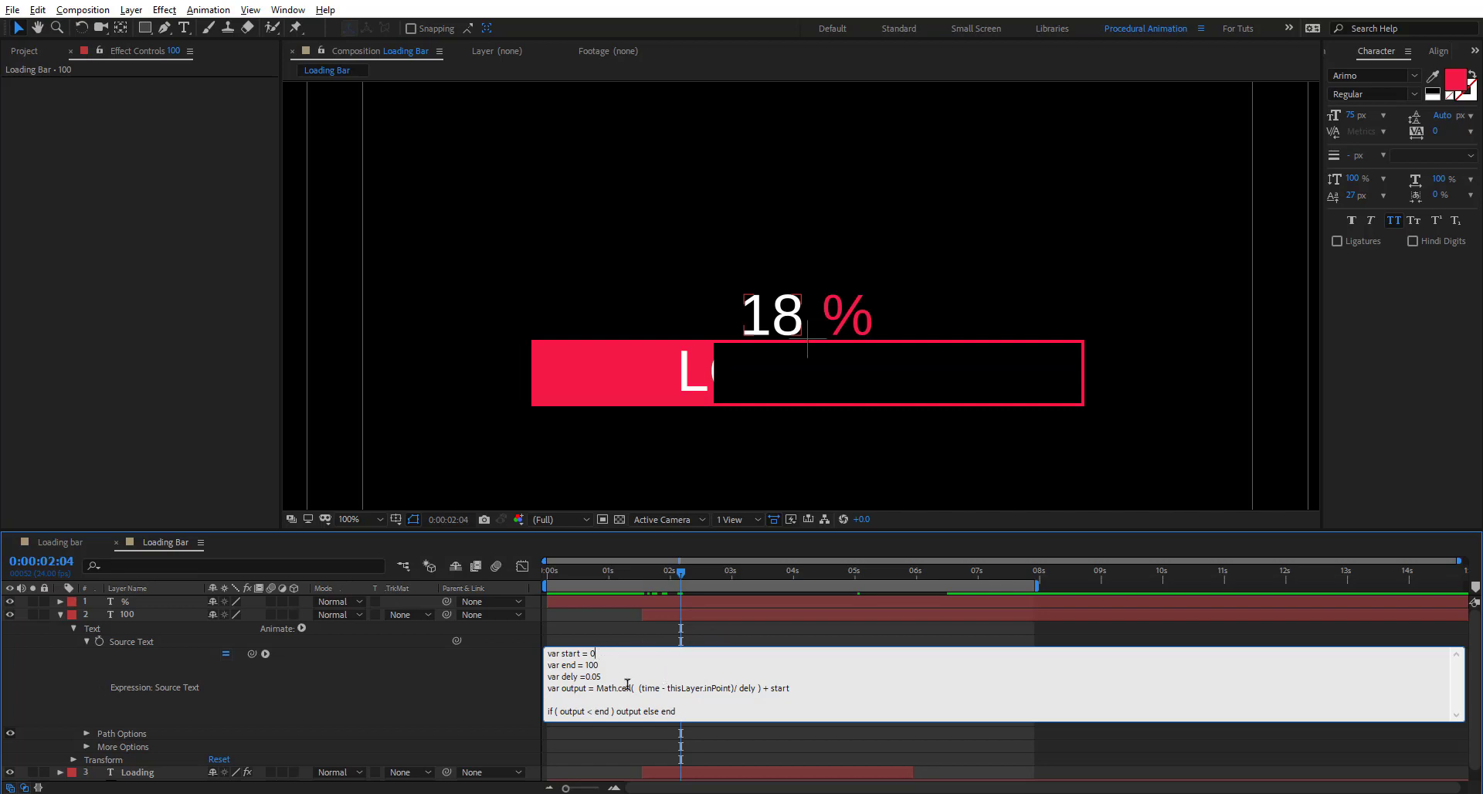
left_click(454, 698)
Preview the count reaching 100%, collapse the counter layer and check the Loading layer's Set Matte.
left_click_drag(664, 571, 948, 581)
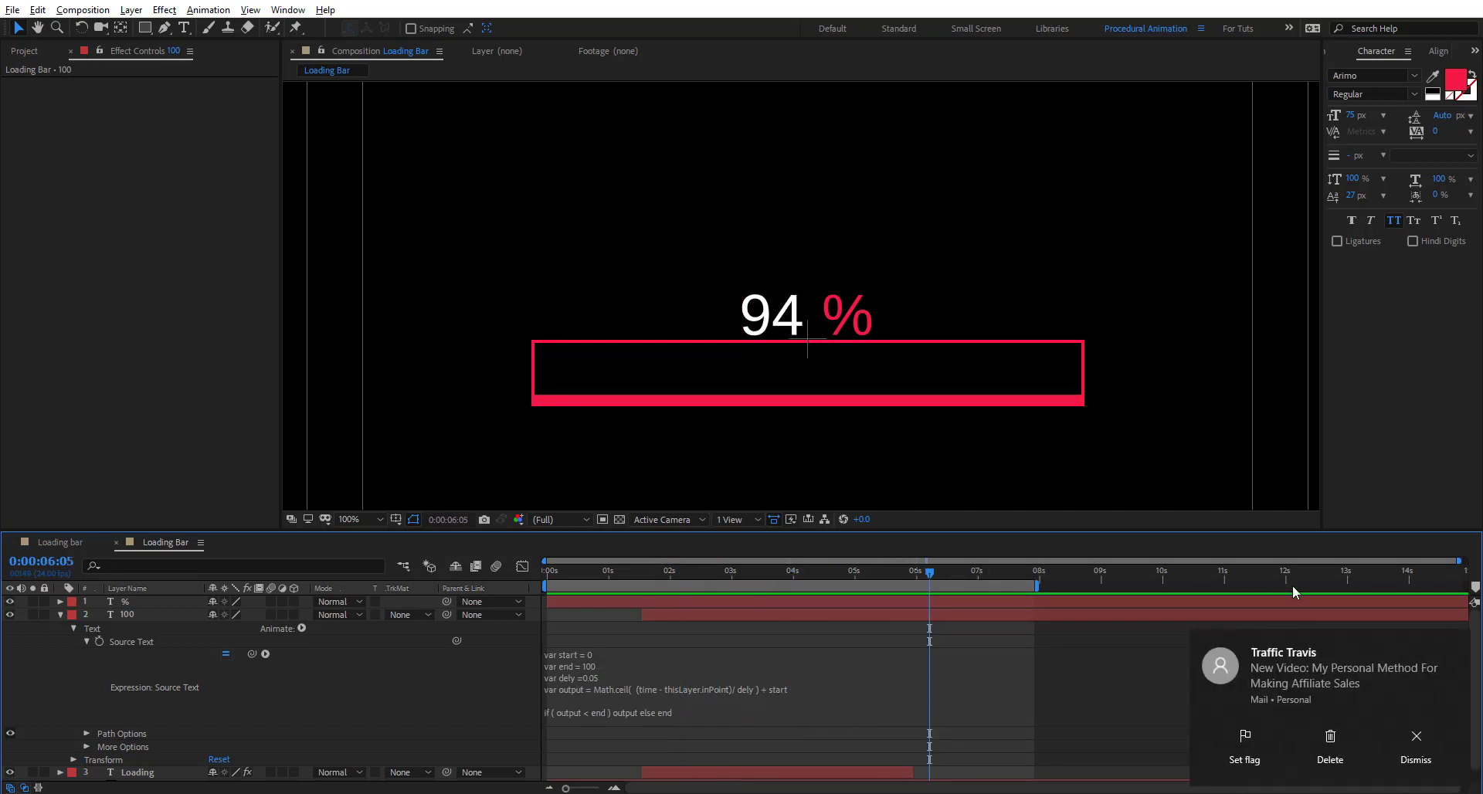
left_click(1456, 642)
left_click(1026, 575)
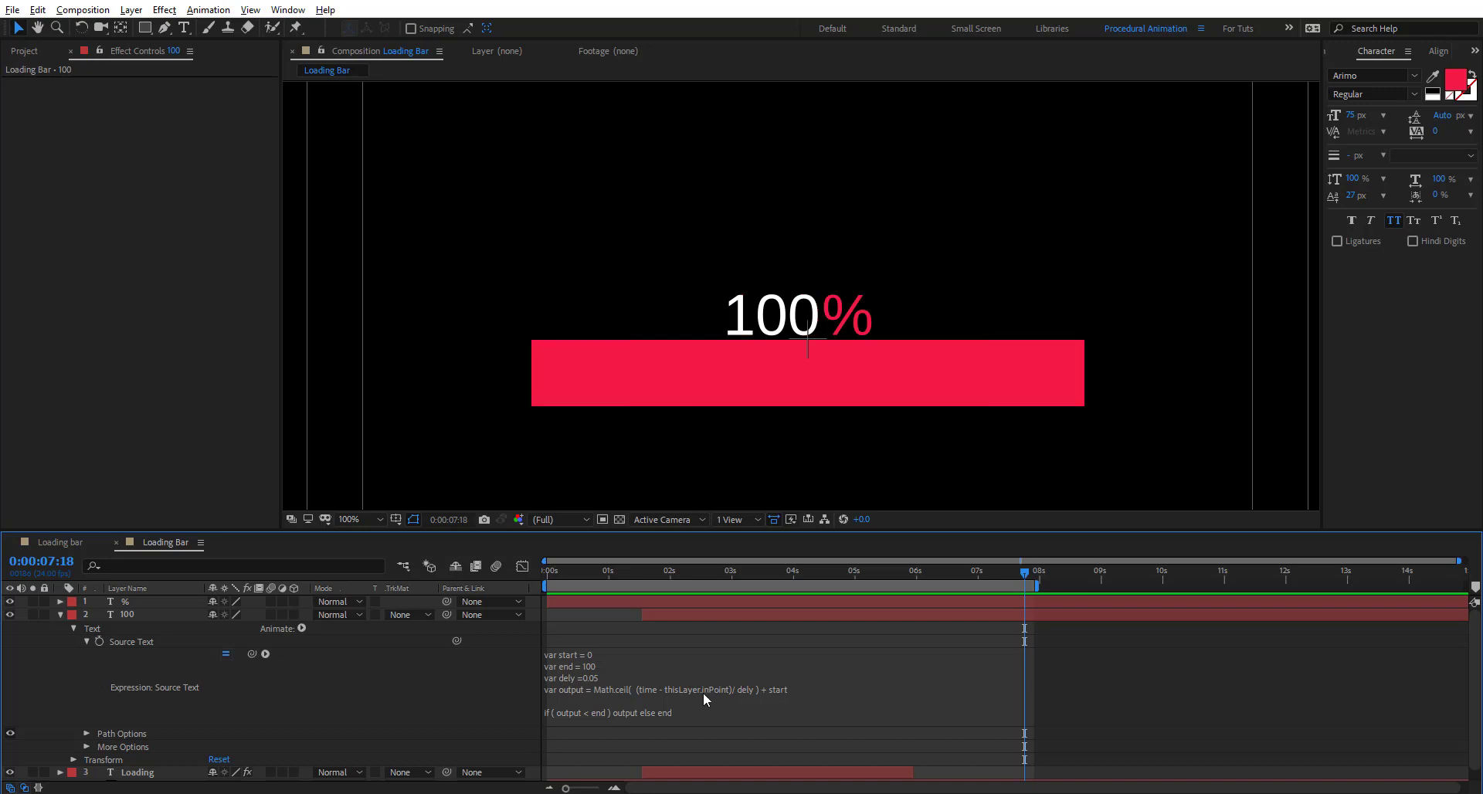
left_click(60, 615)
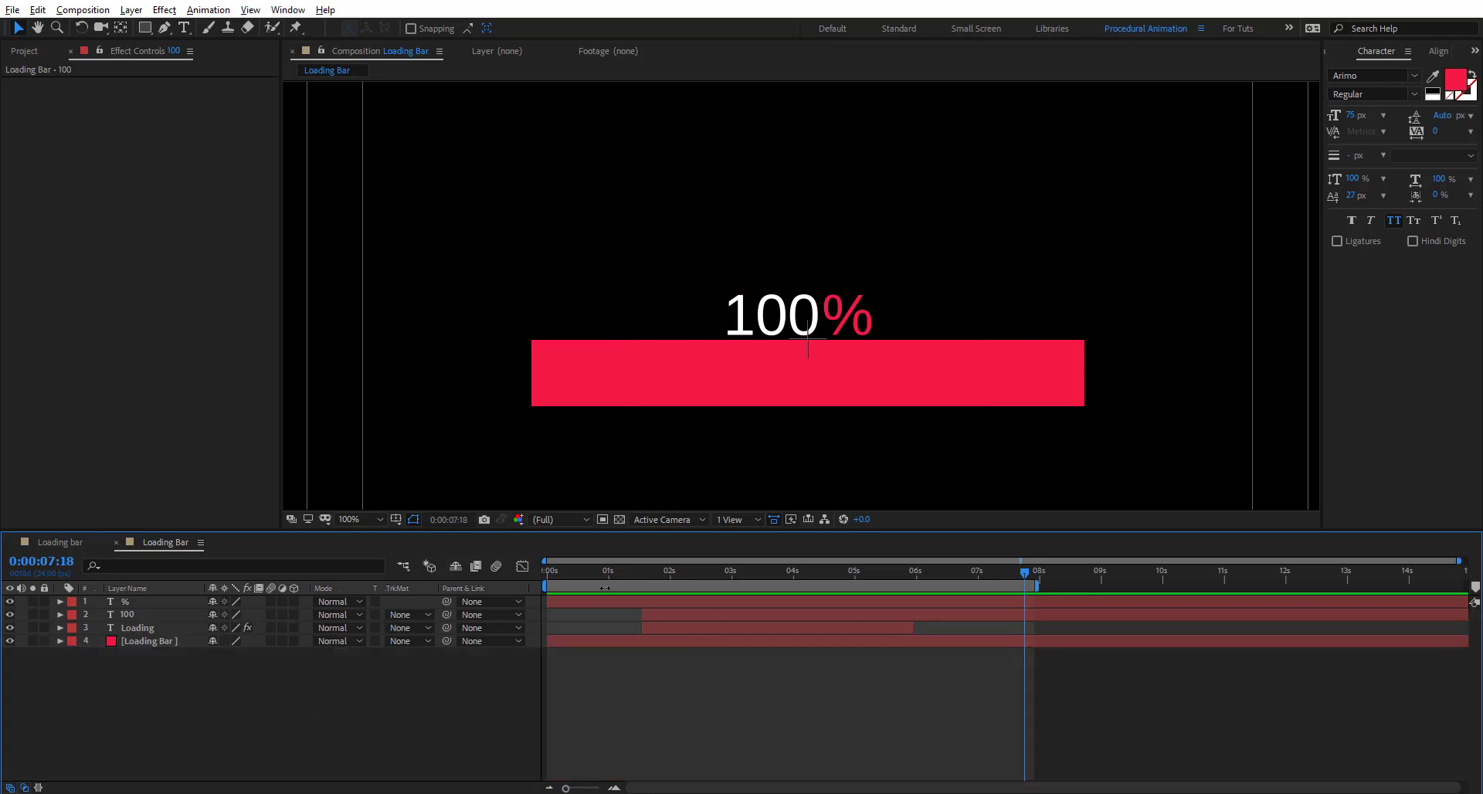
left_click_drag(611, 573, 655, 572)
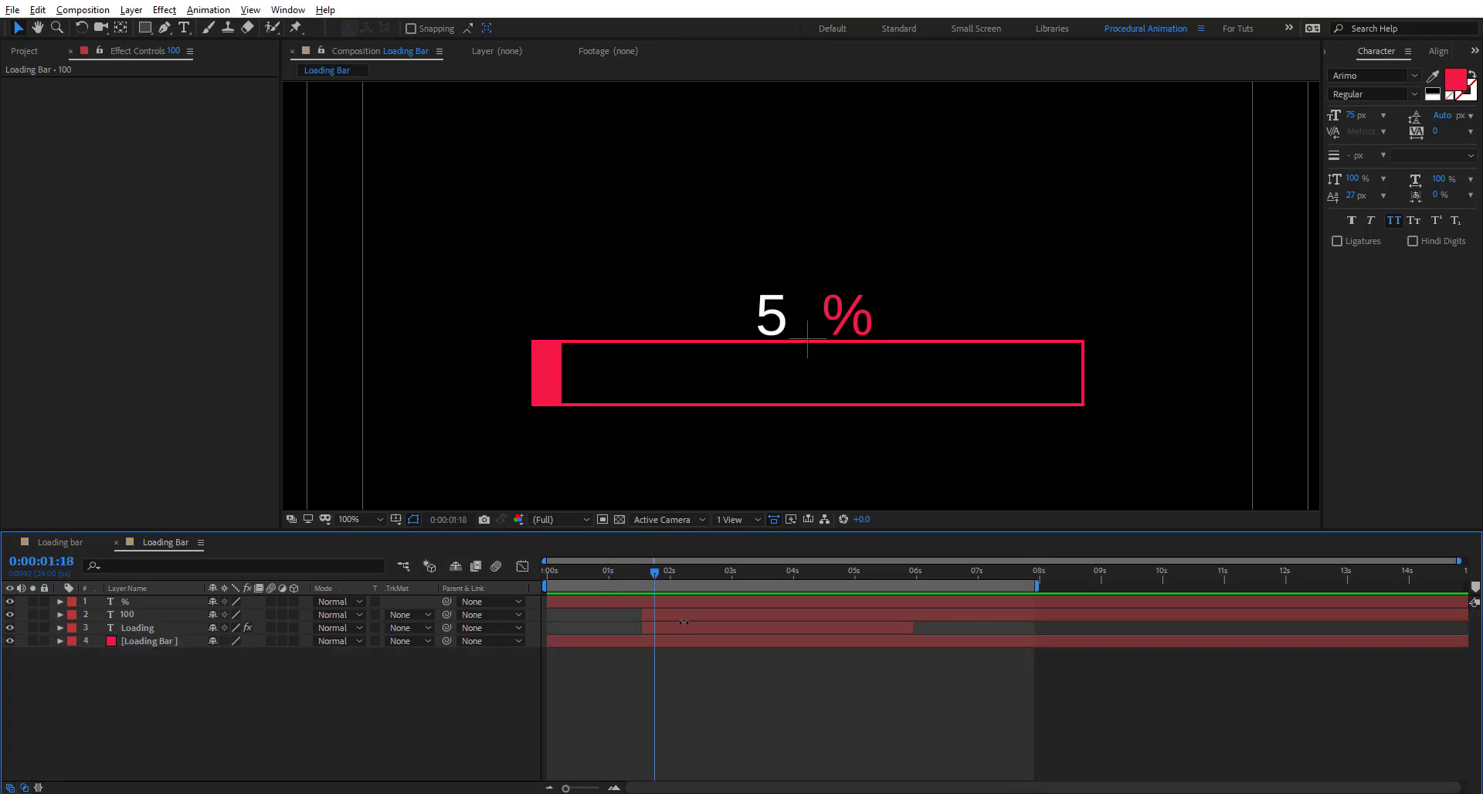
left_click(122, 629)
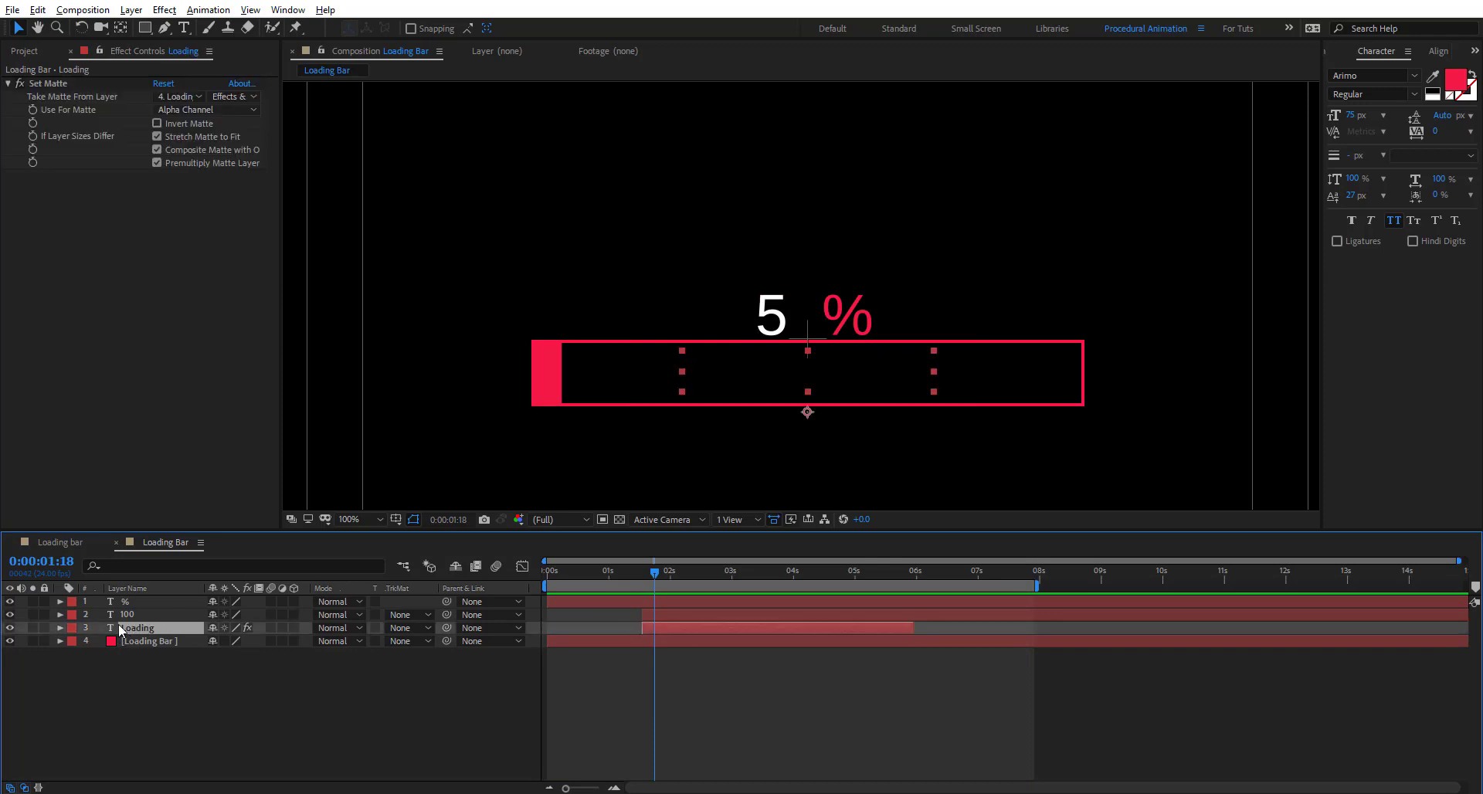
left_click(673, 618)
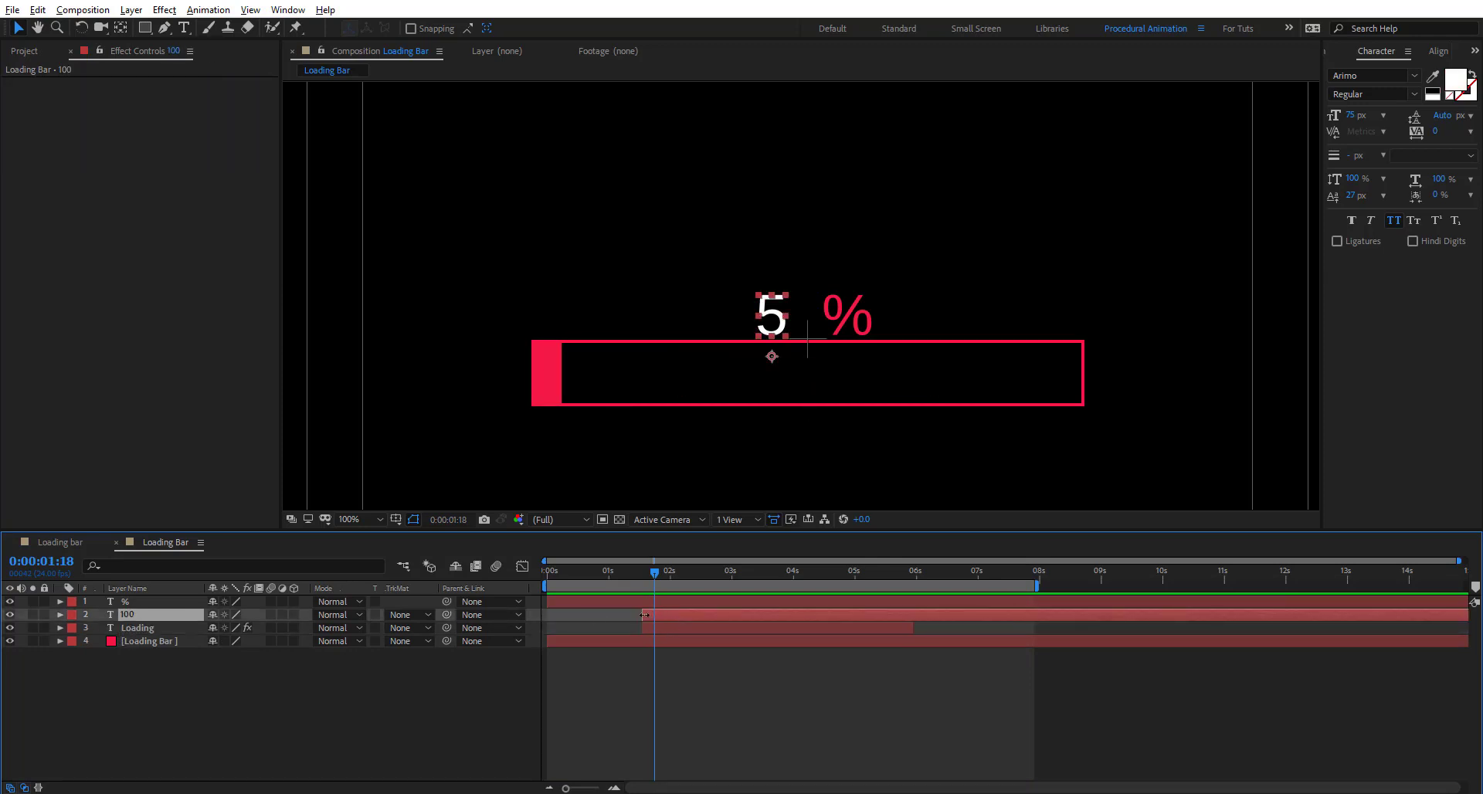
Extend layer 100 back to 0 s and split it at 0:00:01:13.
left_click_drag(645, 615, 550, 614)
left_click_drag(637, 576, 646, 575)
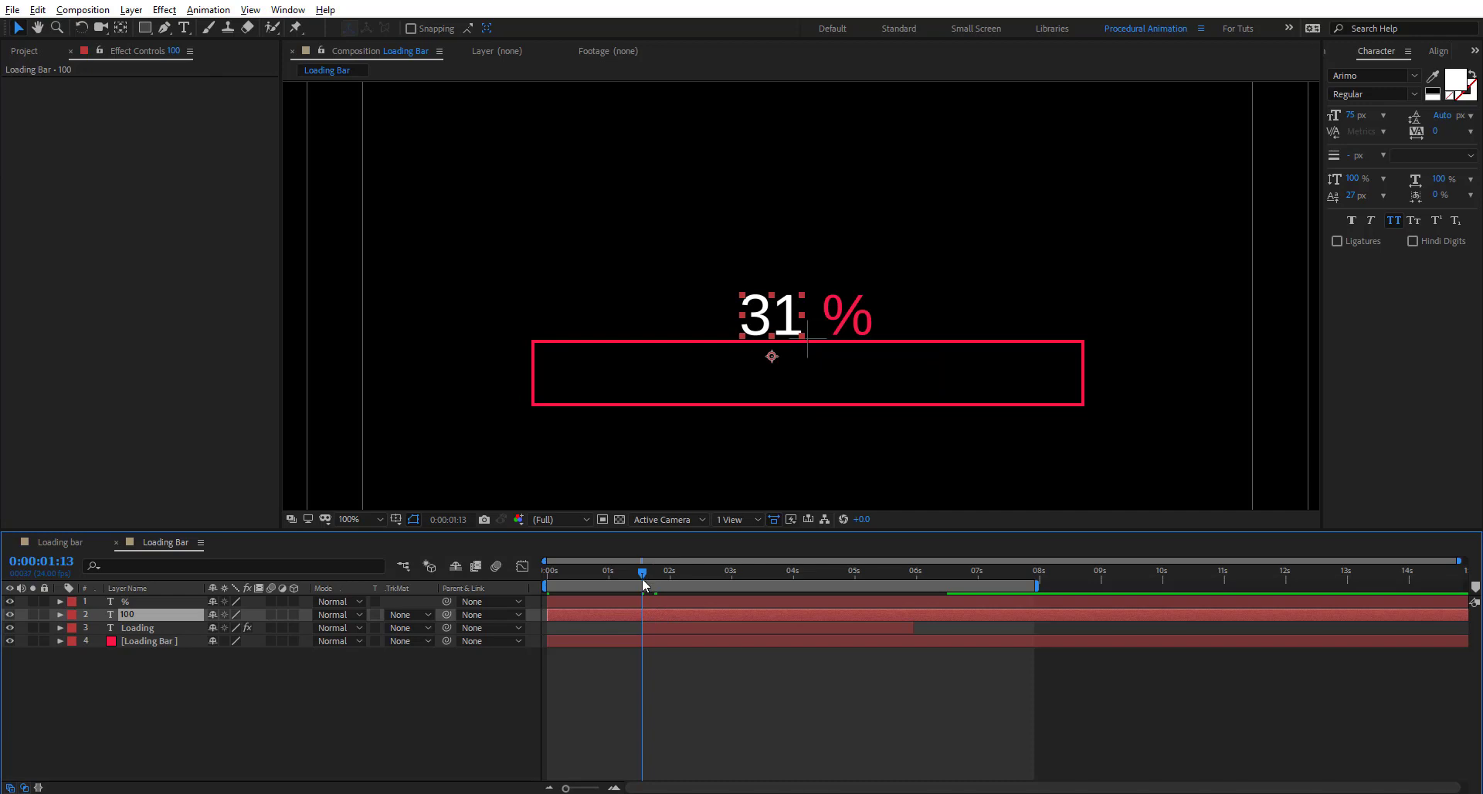
key("ctrl+shift+d")
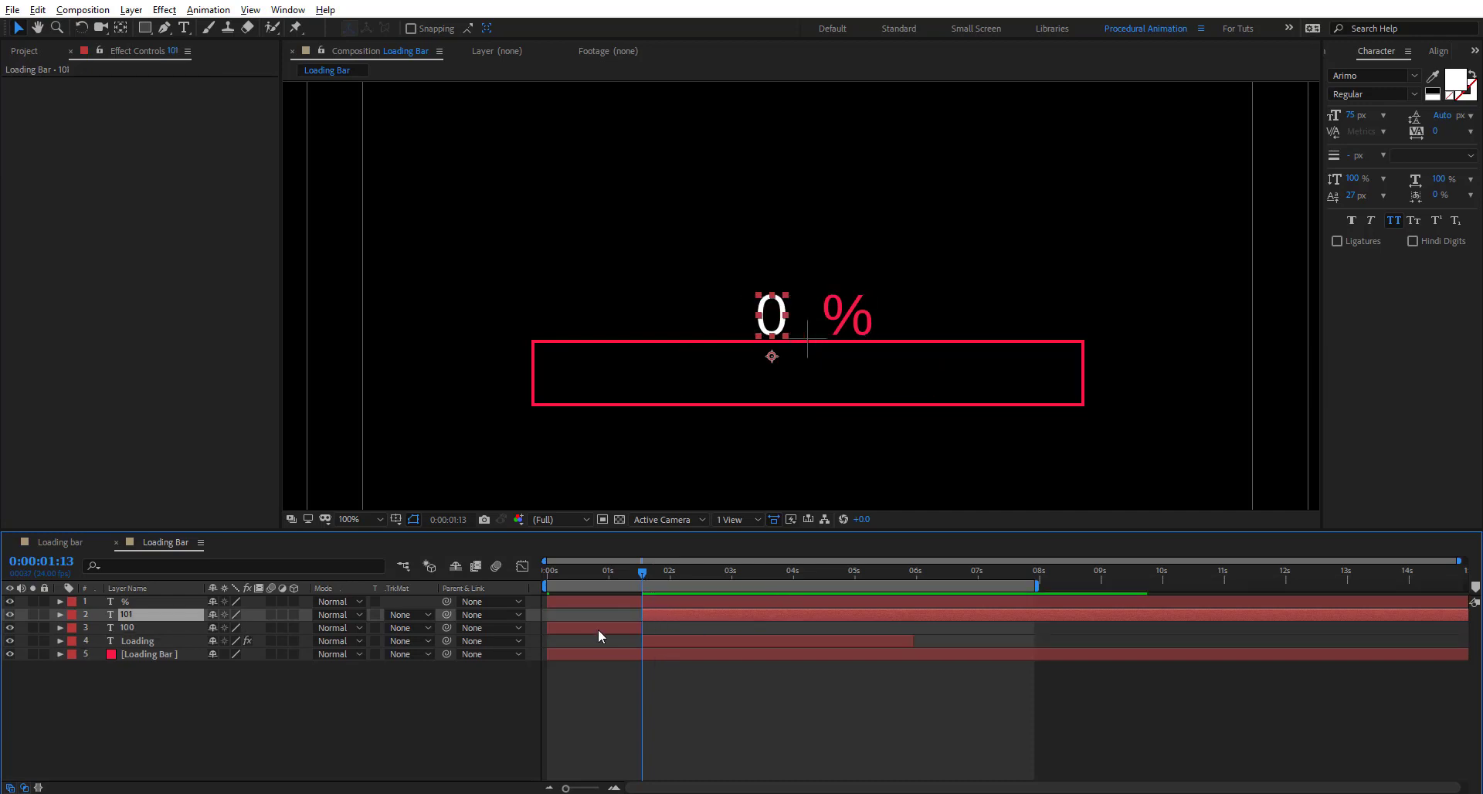
Retype the first counter piece's text as a fixed 0.
left_click(598, 629)
left_click(60, 627)
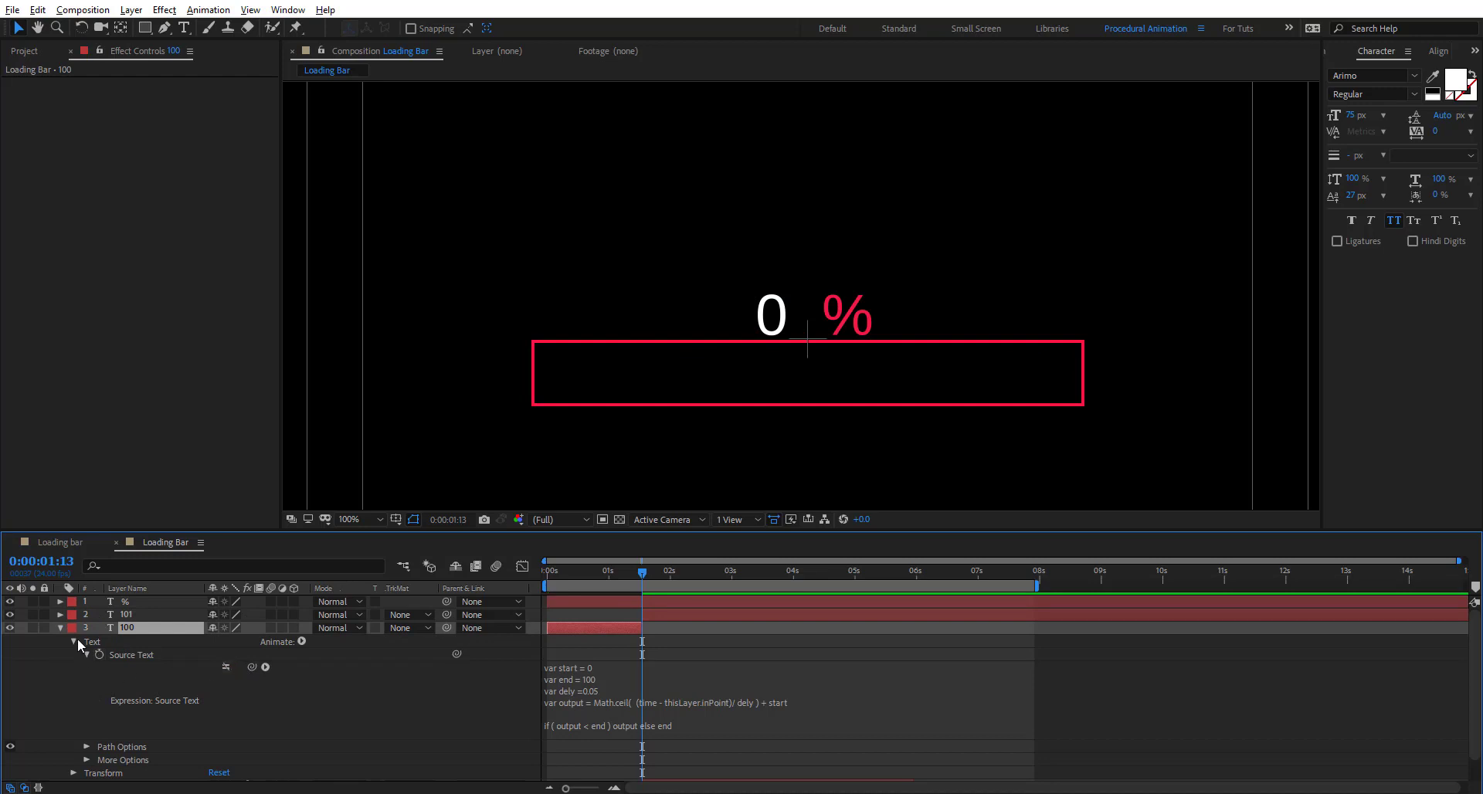
left_click(61, 627)
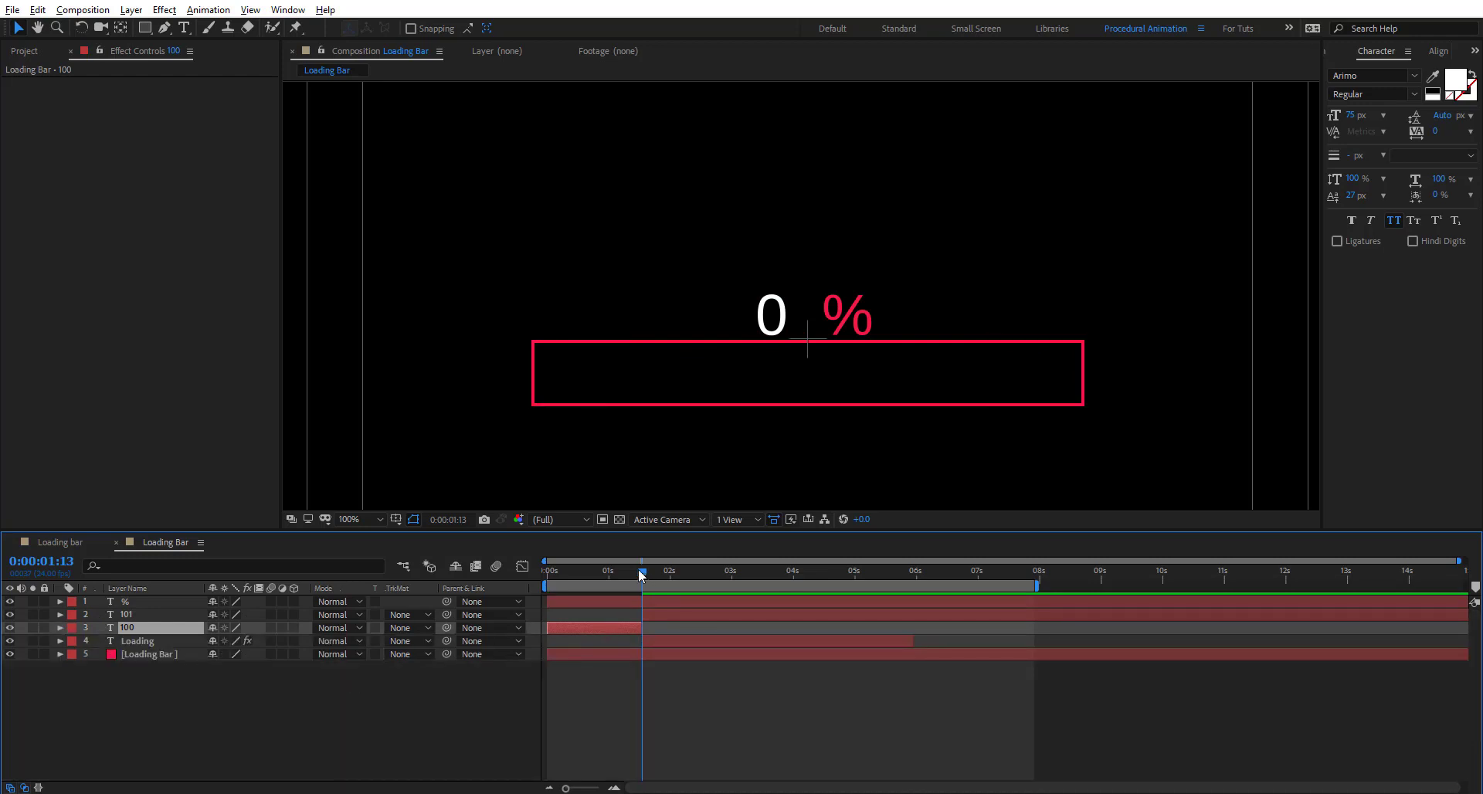
left_click_drag(640, 572, 578, 574)
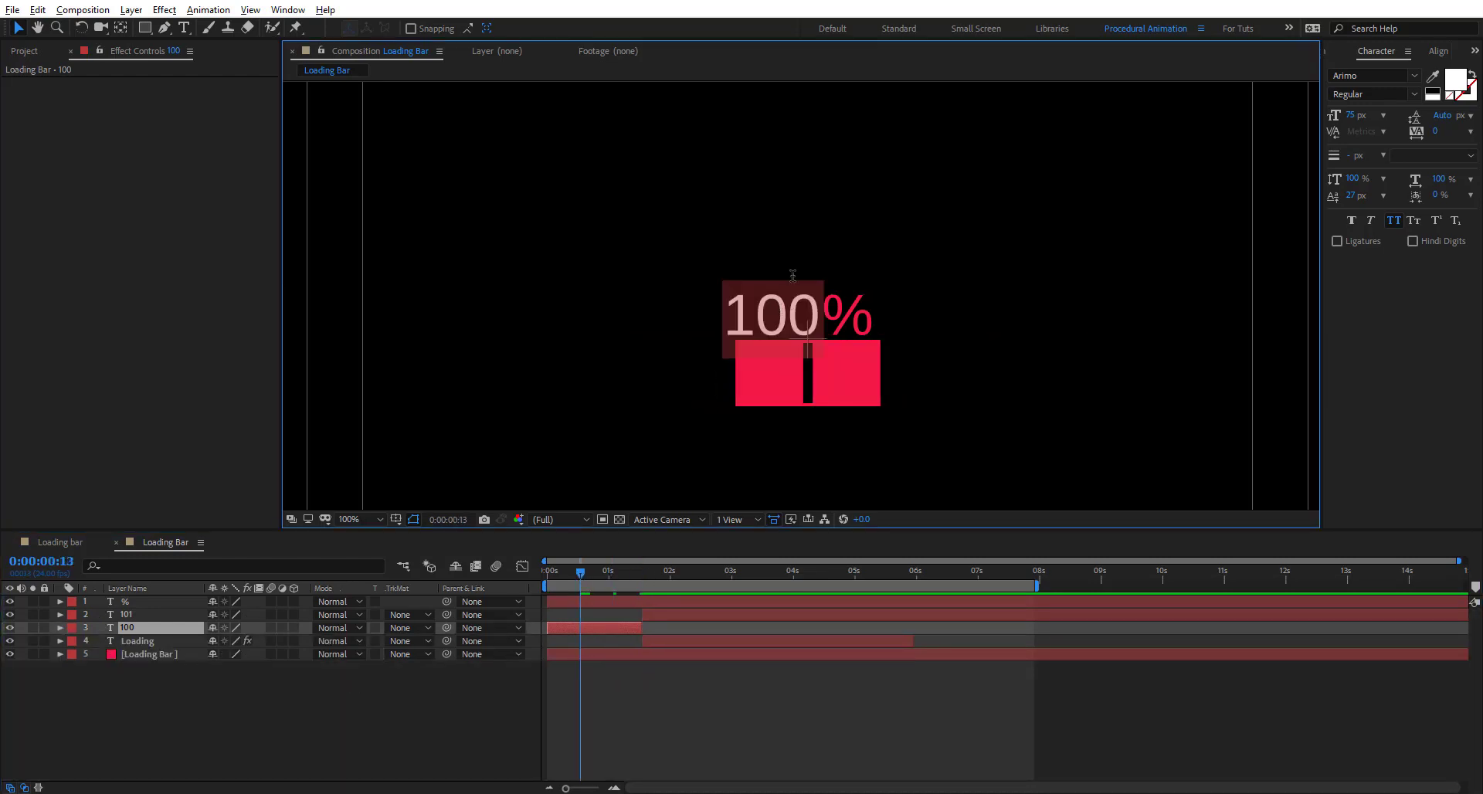
type("0")
left_click(590, 641)
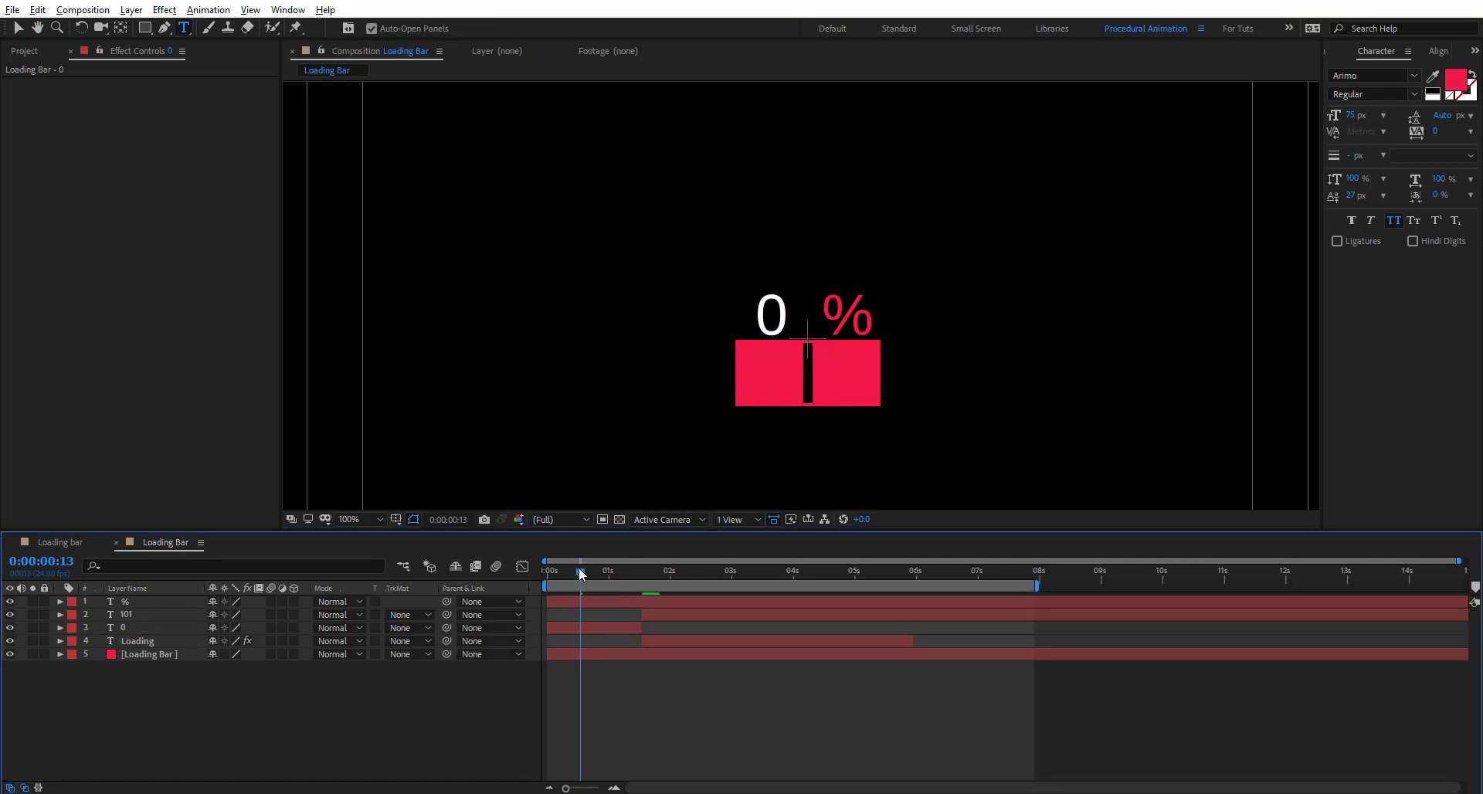
Add Position keyframes to the % and 0 layers at their final places.
left_click_drag(581, 573, 595, 614)
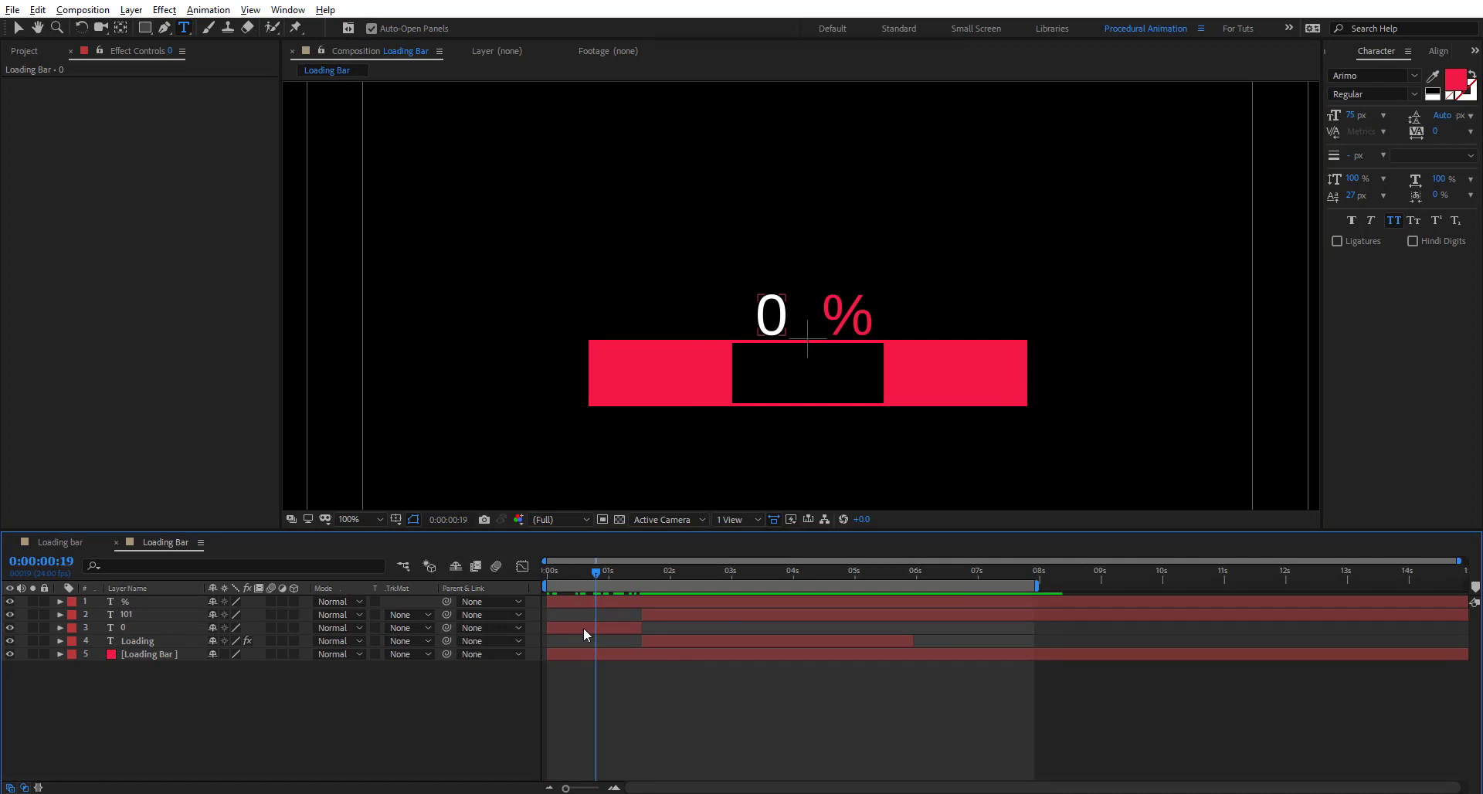
left_click(582, 627)
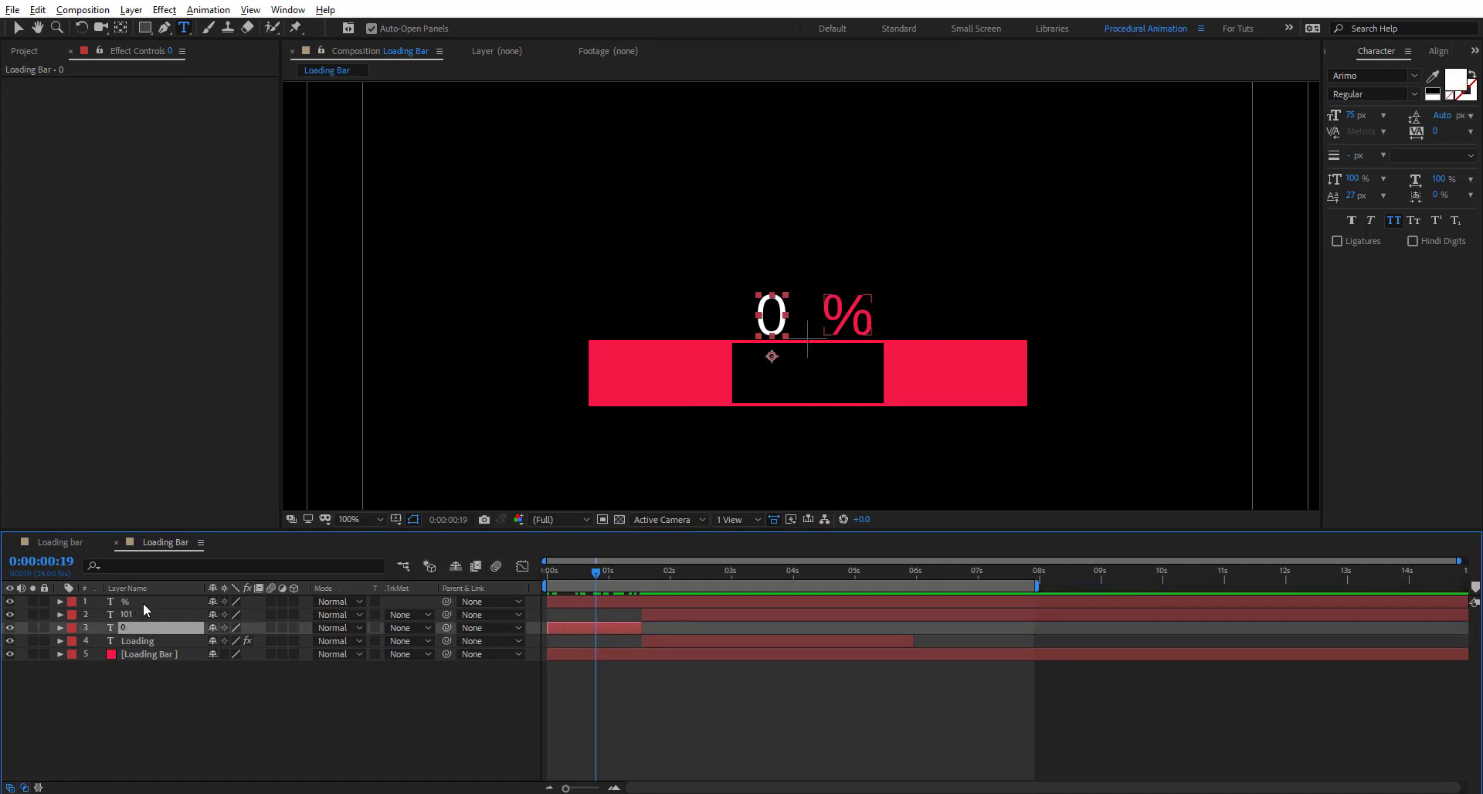
left_click_drag(142, 602, 136, 628)
left_click(136, 628, "ctrl")
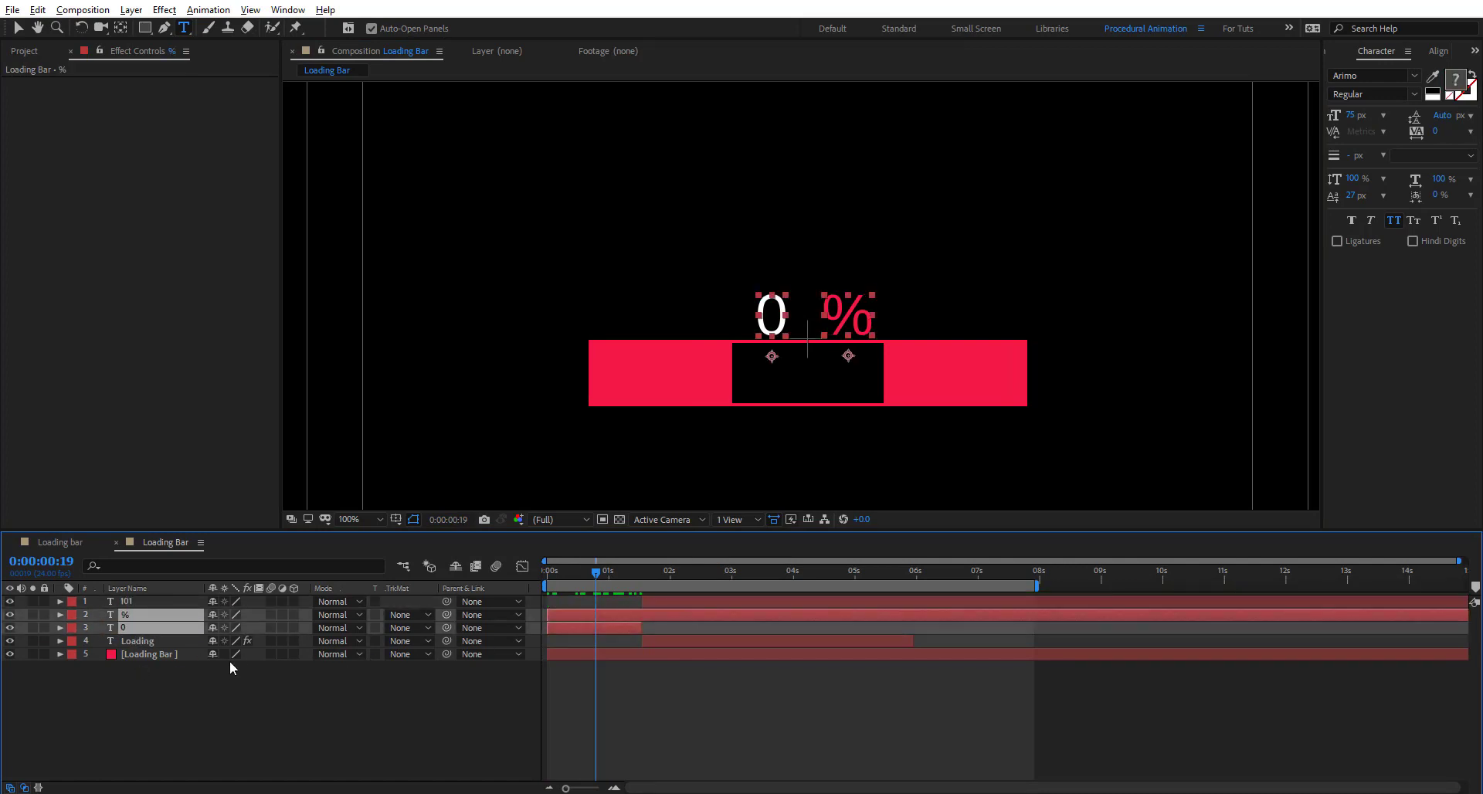
key("p")
key("F2")
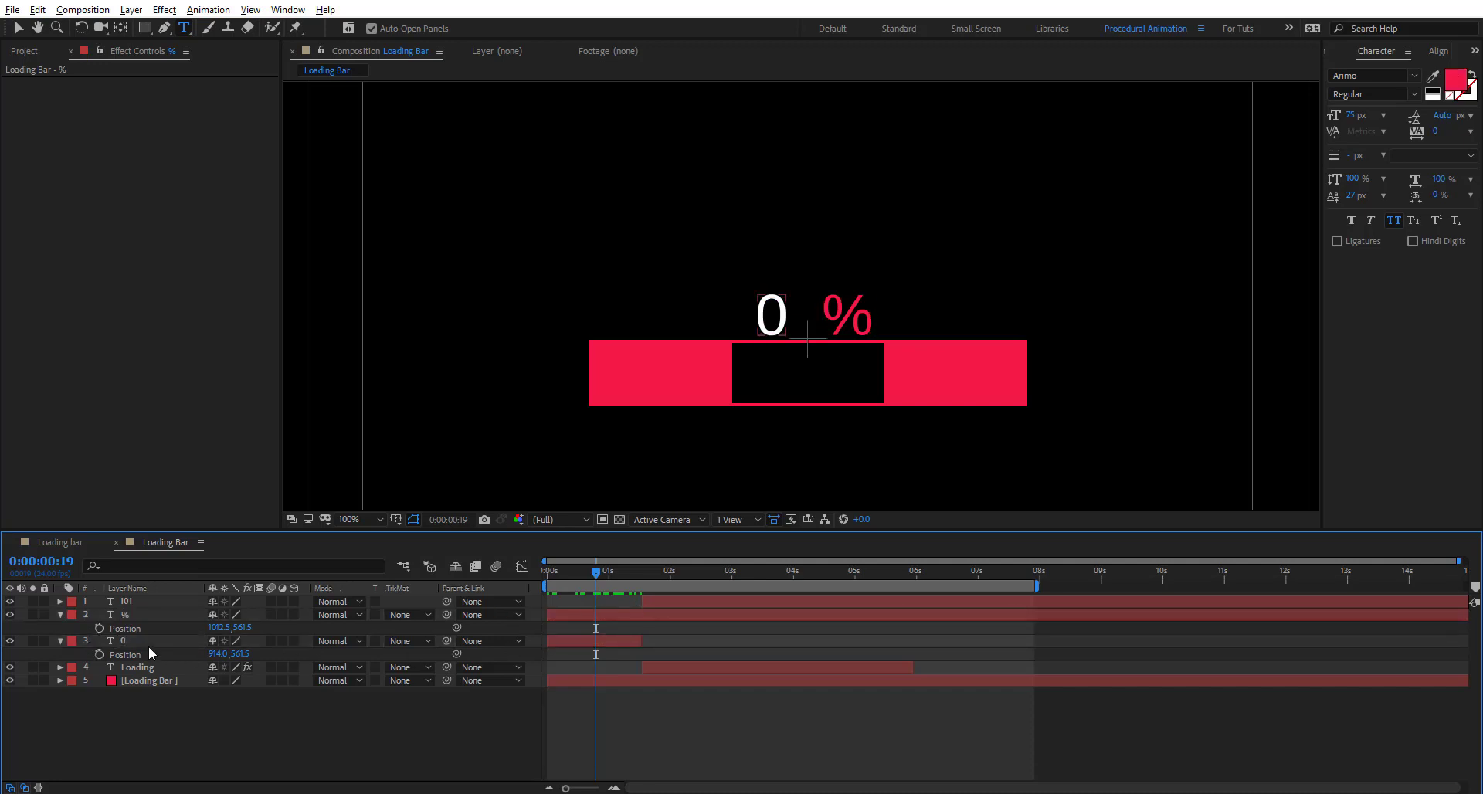
left_click(99, 628)
left_click(99, 654)
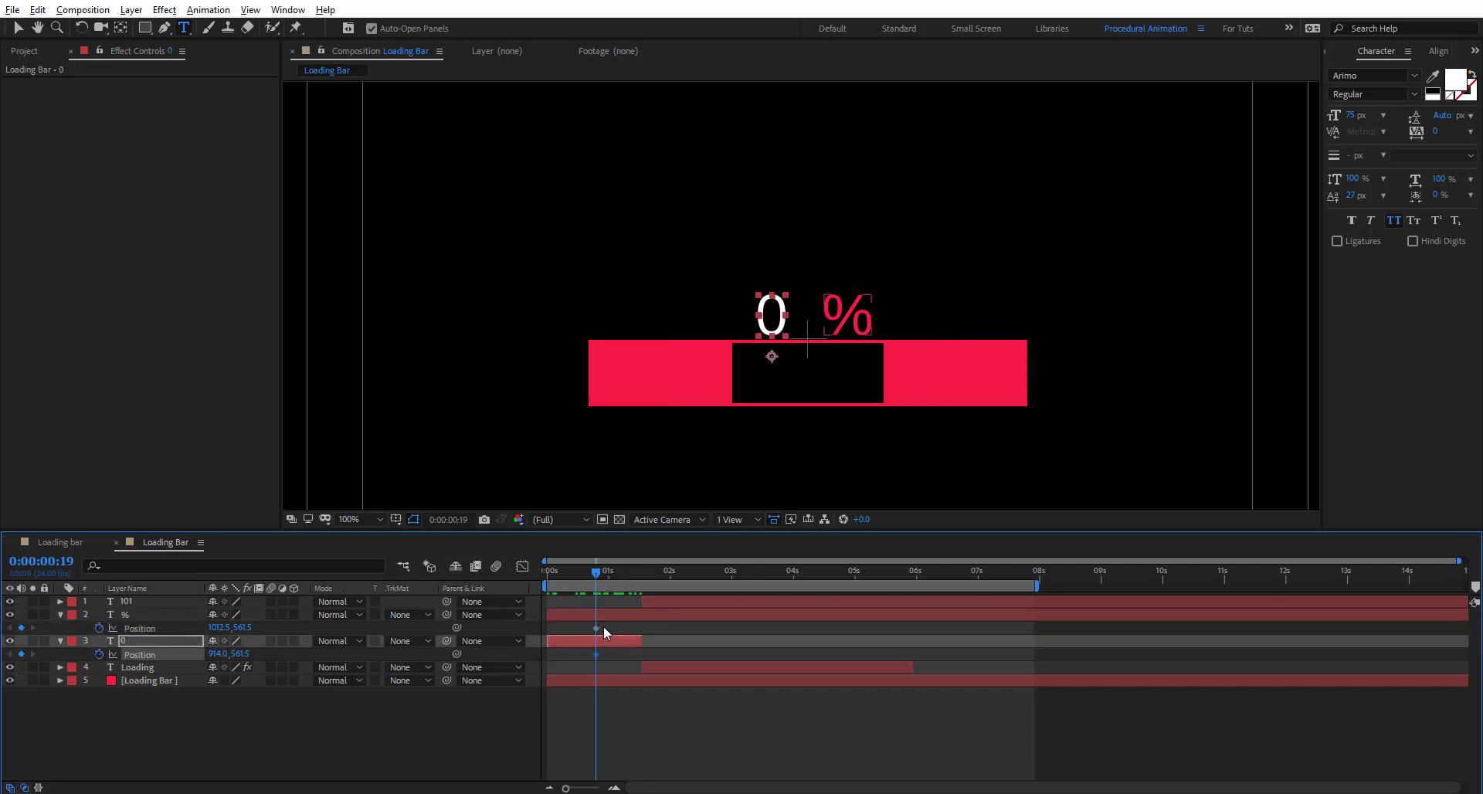
left_click_drag(605, 625, 624, 659)
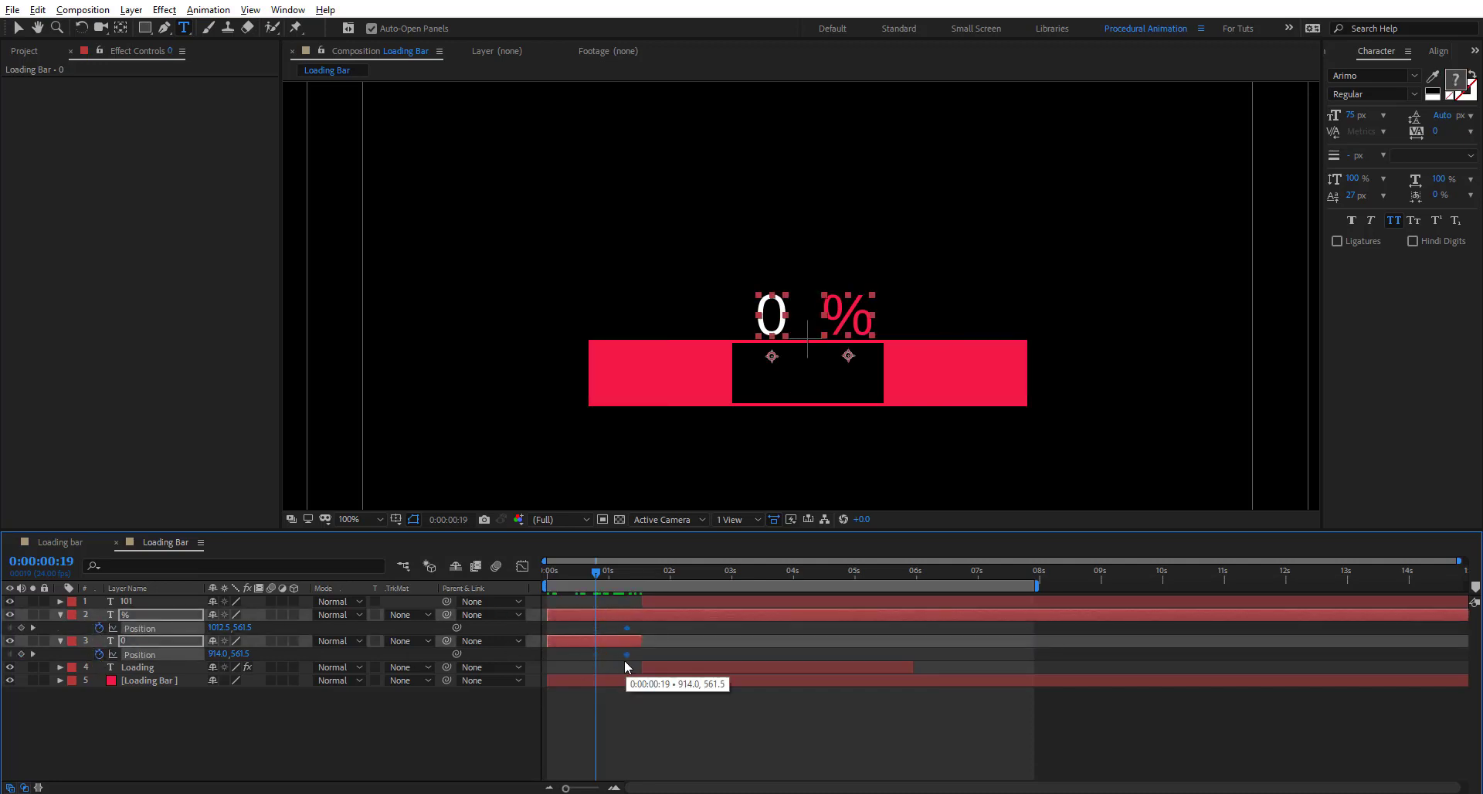
At the first frame, move the 0 and % together to their starting spot at the centre.
left_click_drag(588, 572, 550, 583)
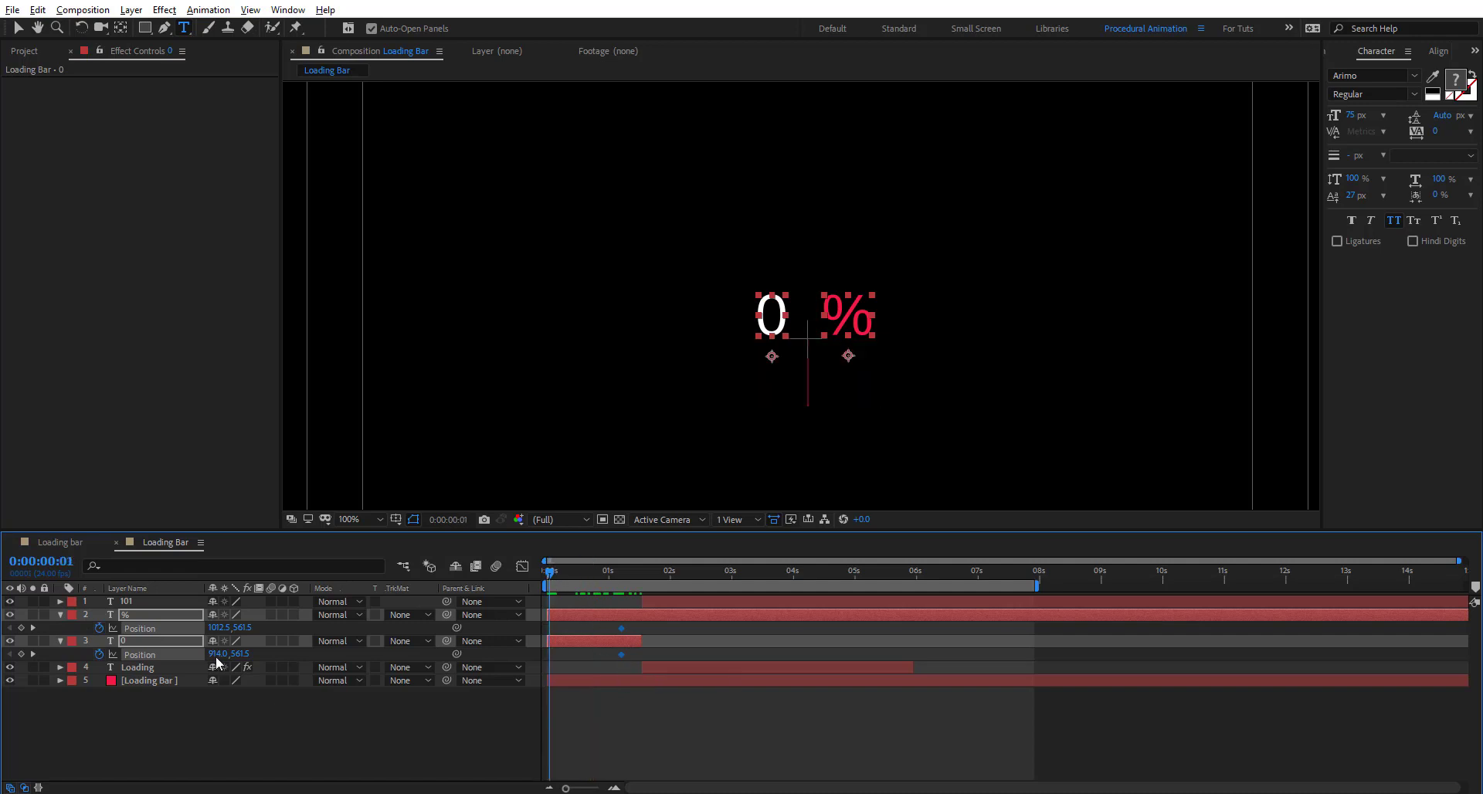
left_click_drag(209, 628, 286, 665)
left_click(233, 717)
left_click(619, 693)
Apply Easy Ease (F9) to their Position keyframes and preview the slide.
left_click_drag(640, 632, 530, 670)
key("F9")
key("space")
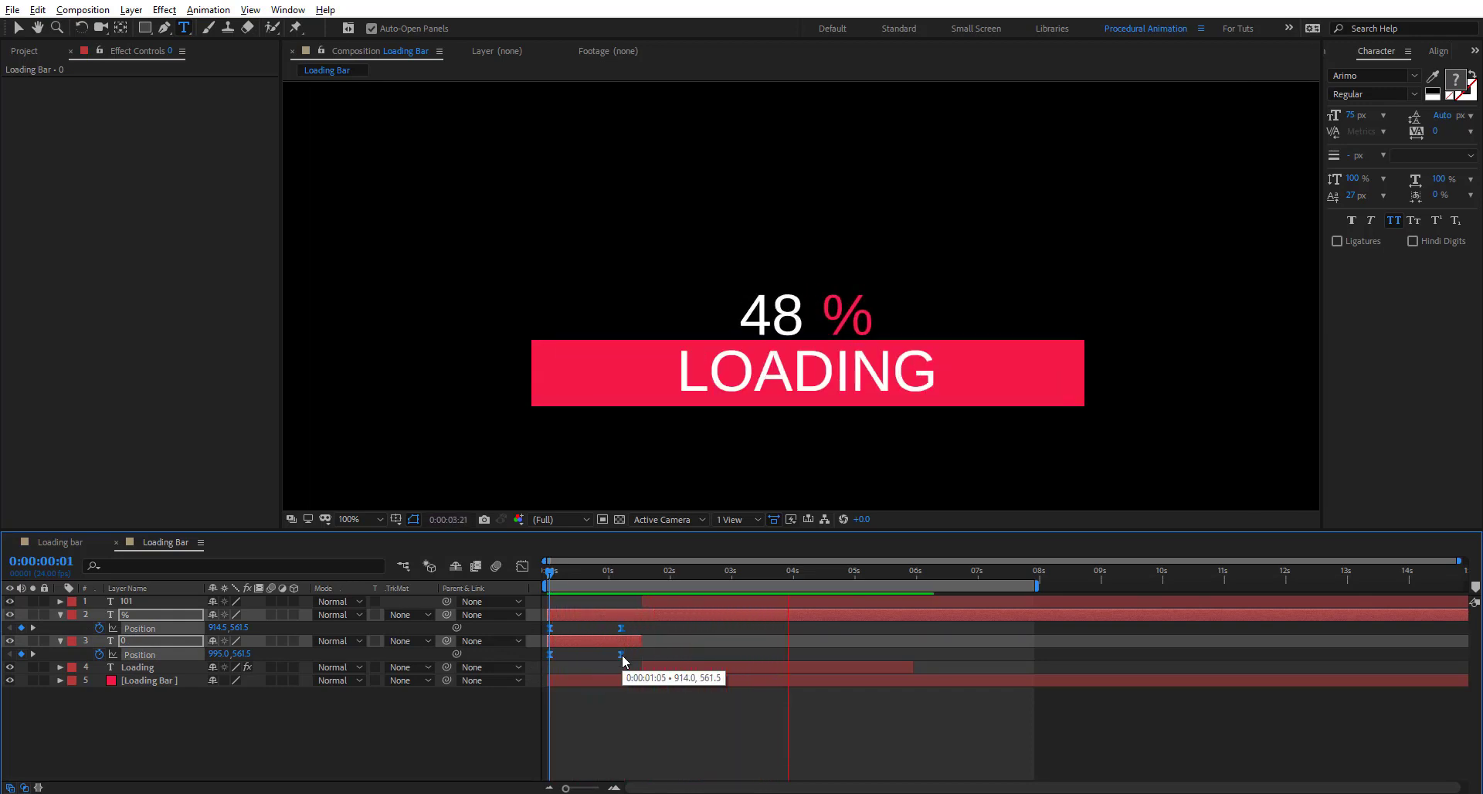
key("space")
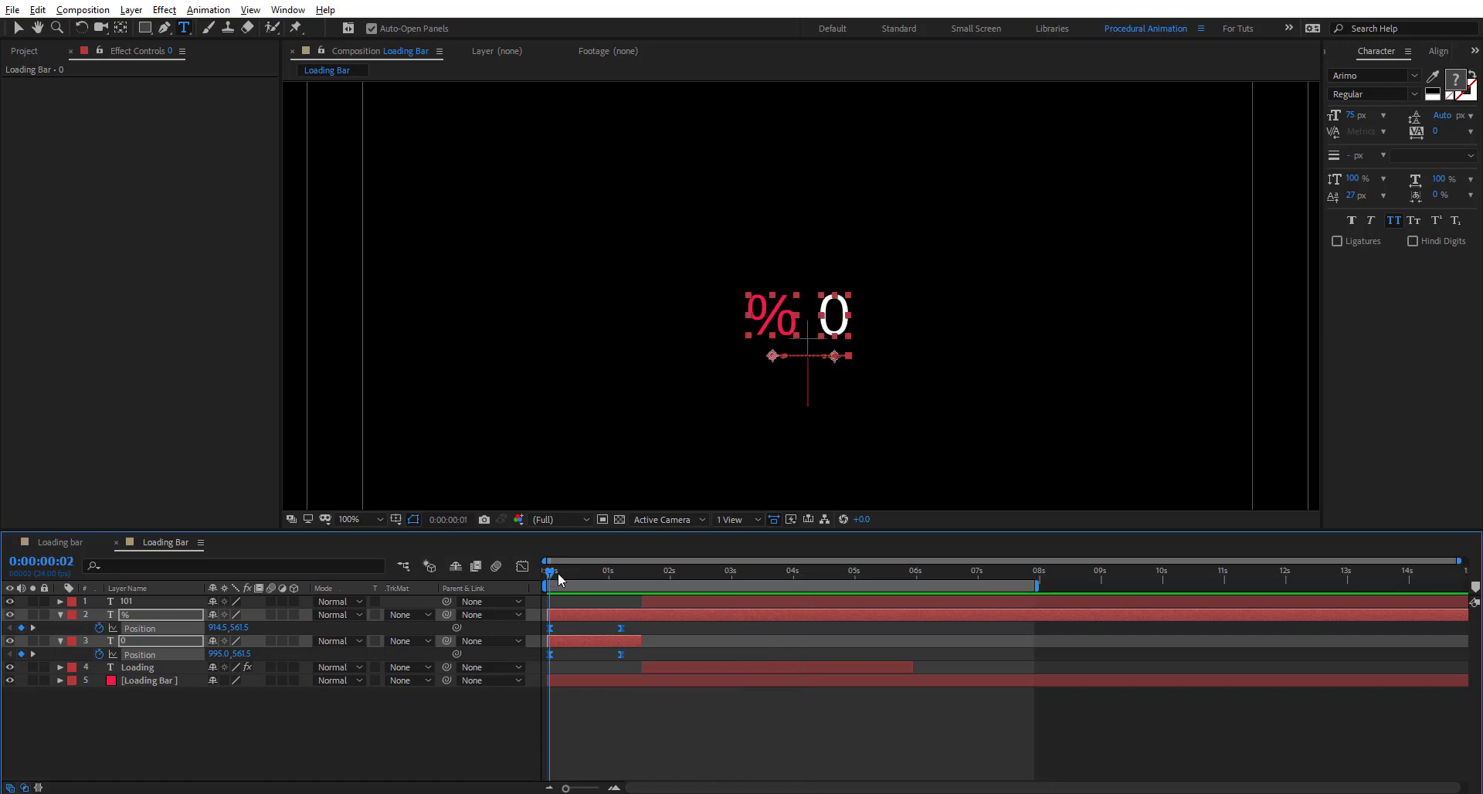
left_click(557, 573)
left_click(704, 720)
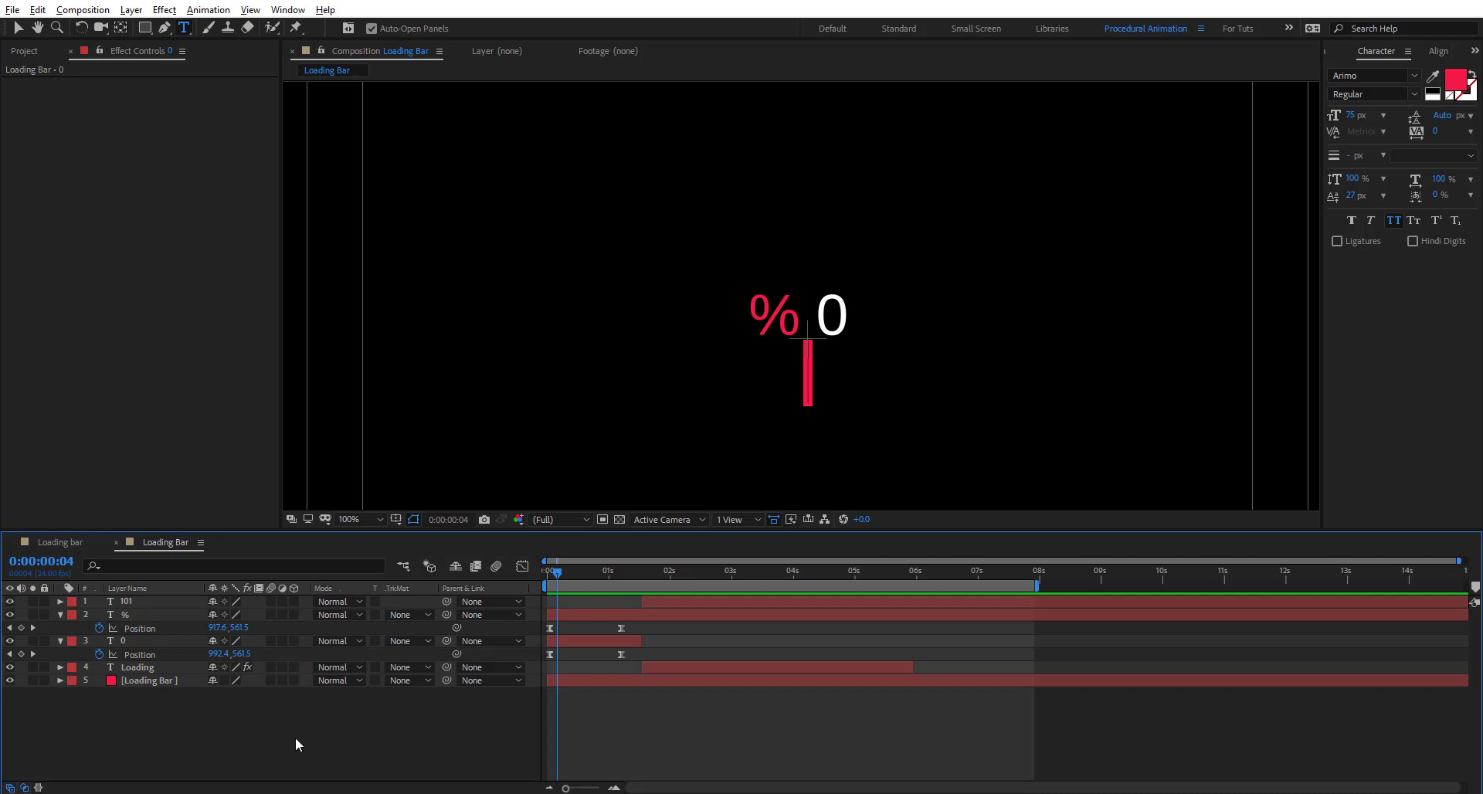
Create a new solid named mask% coloured CCF219.
key("ctrl+y")
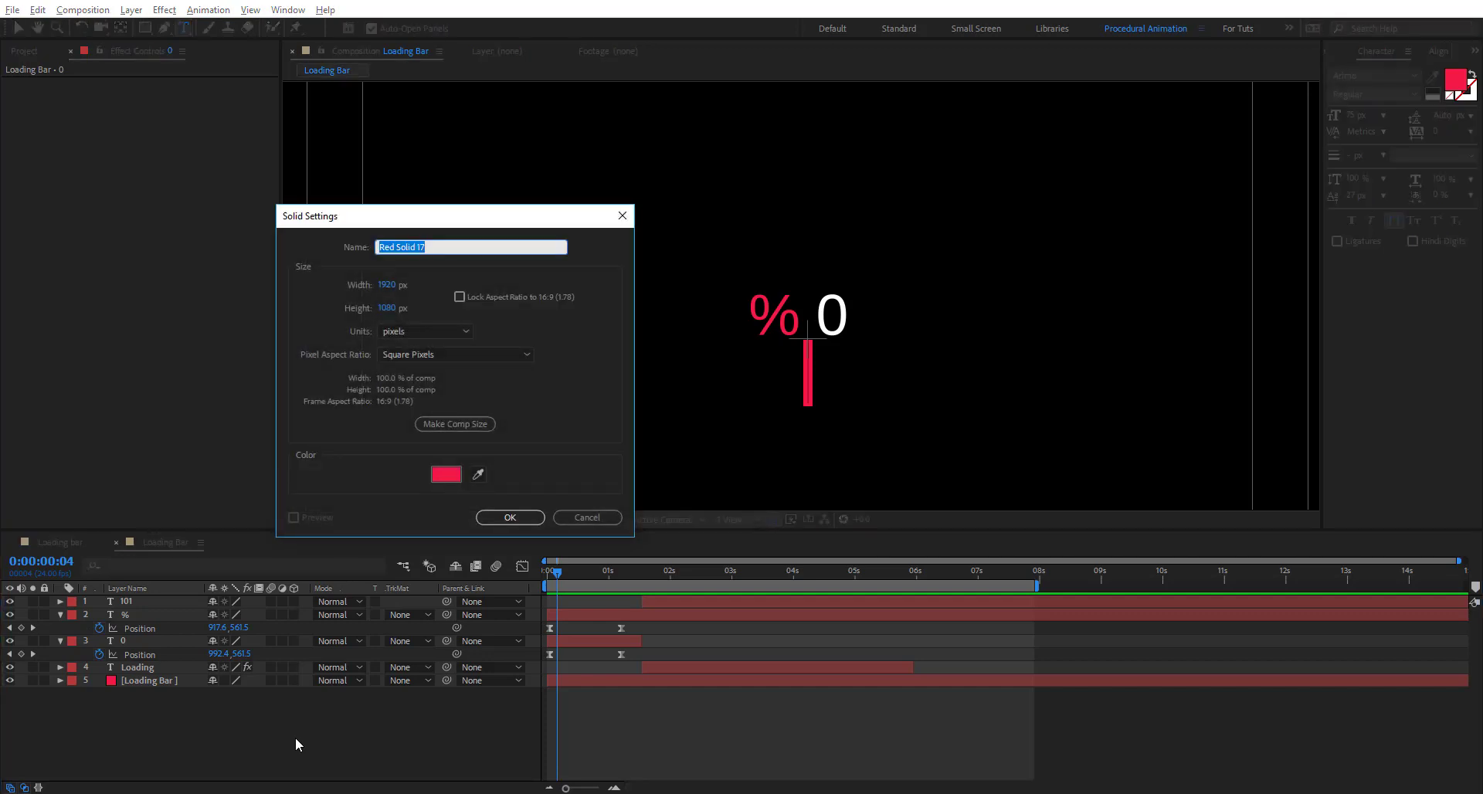
type("mask%")
left_click(446, 475)
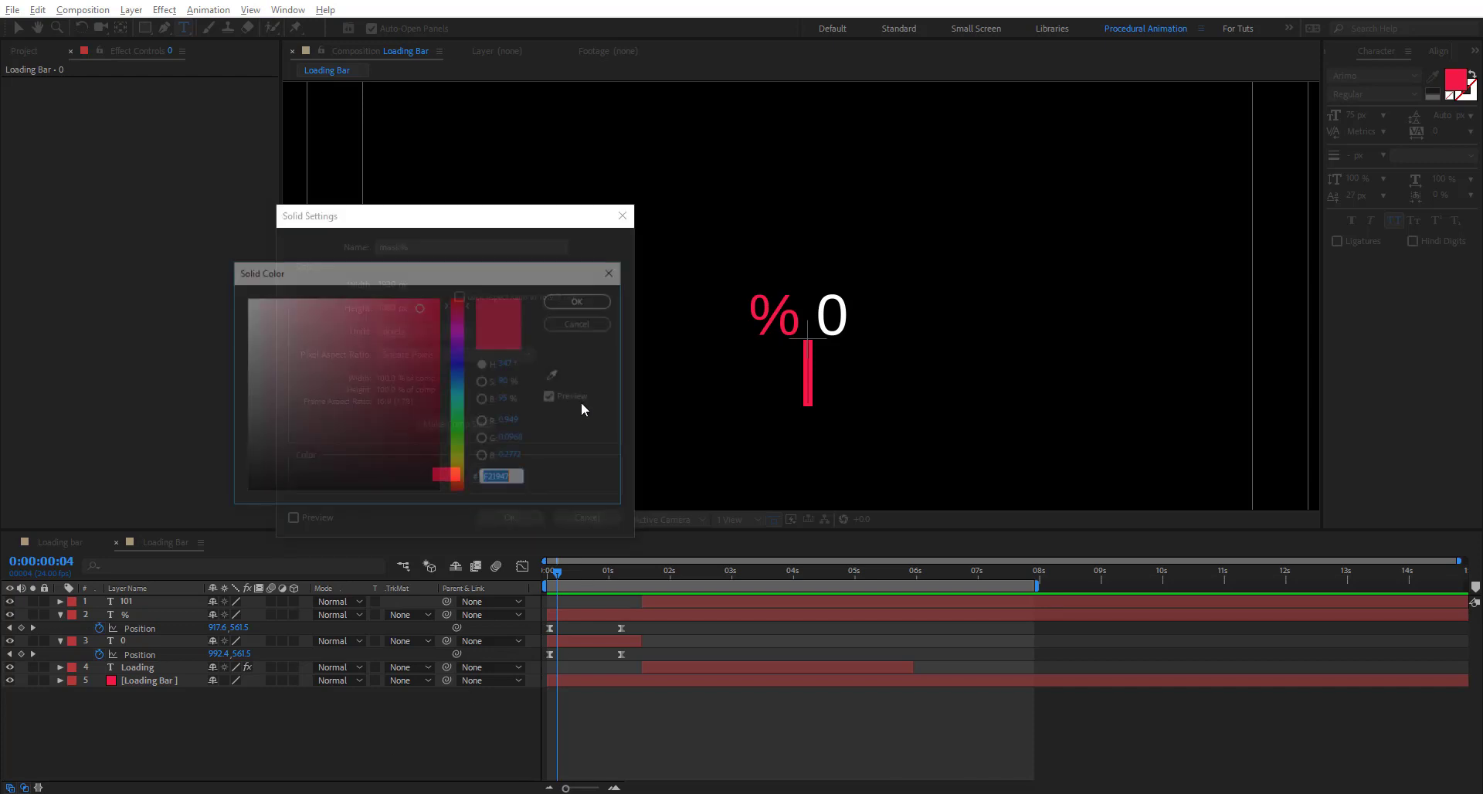
type("CCF219")
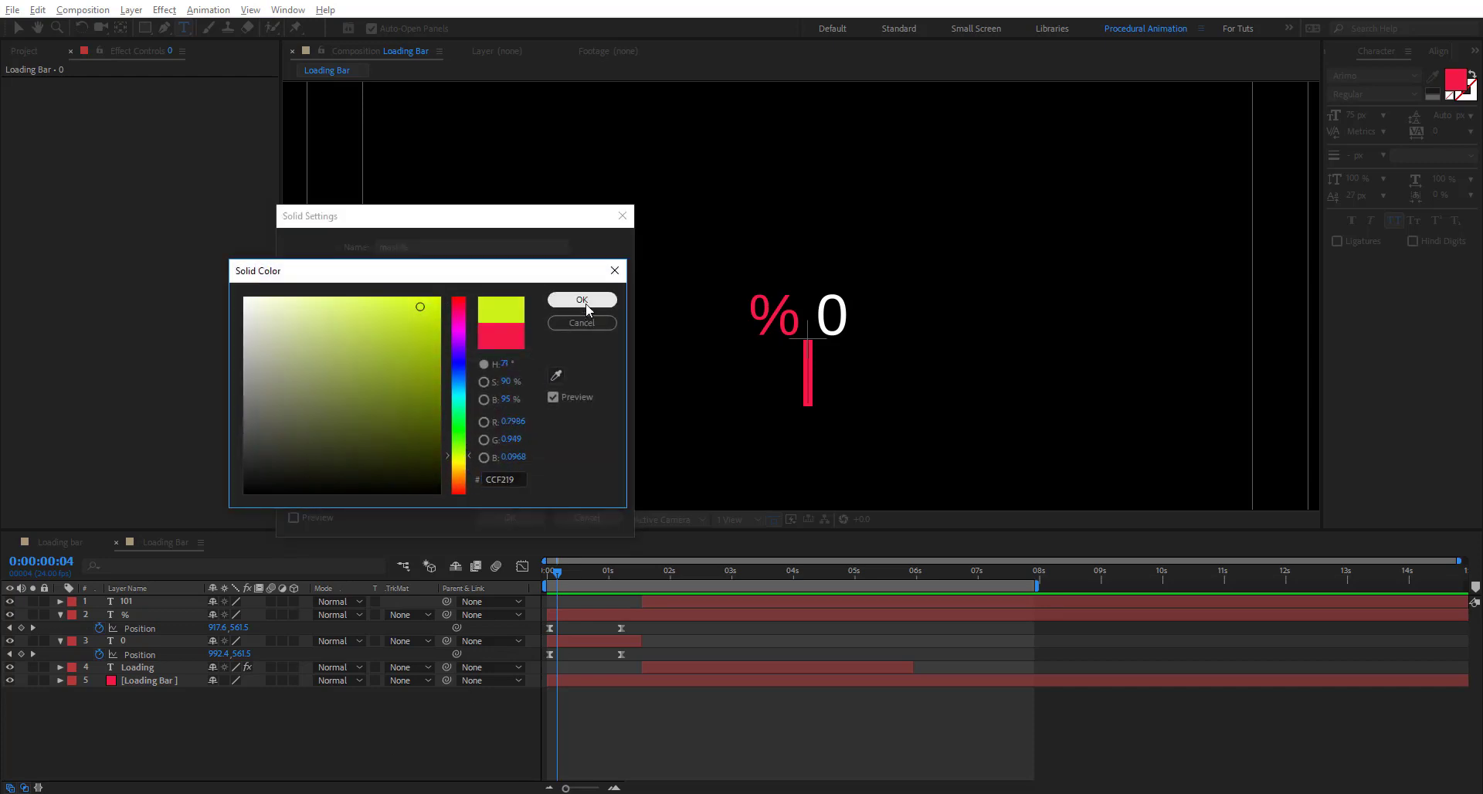
left_click(581, 299)
left_click(507, 517)
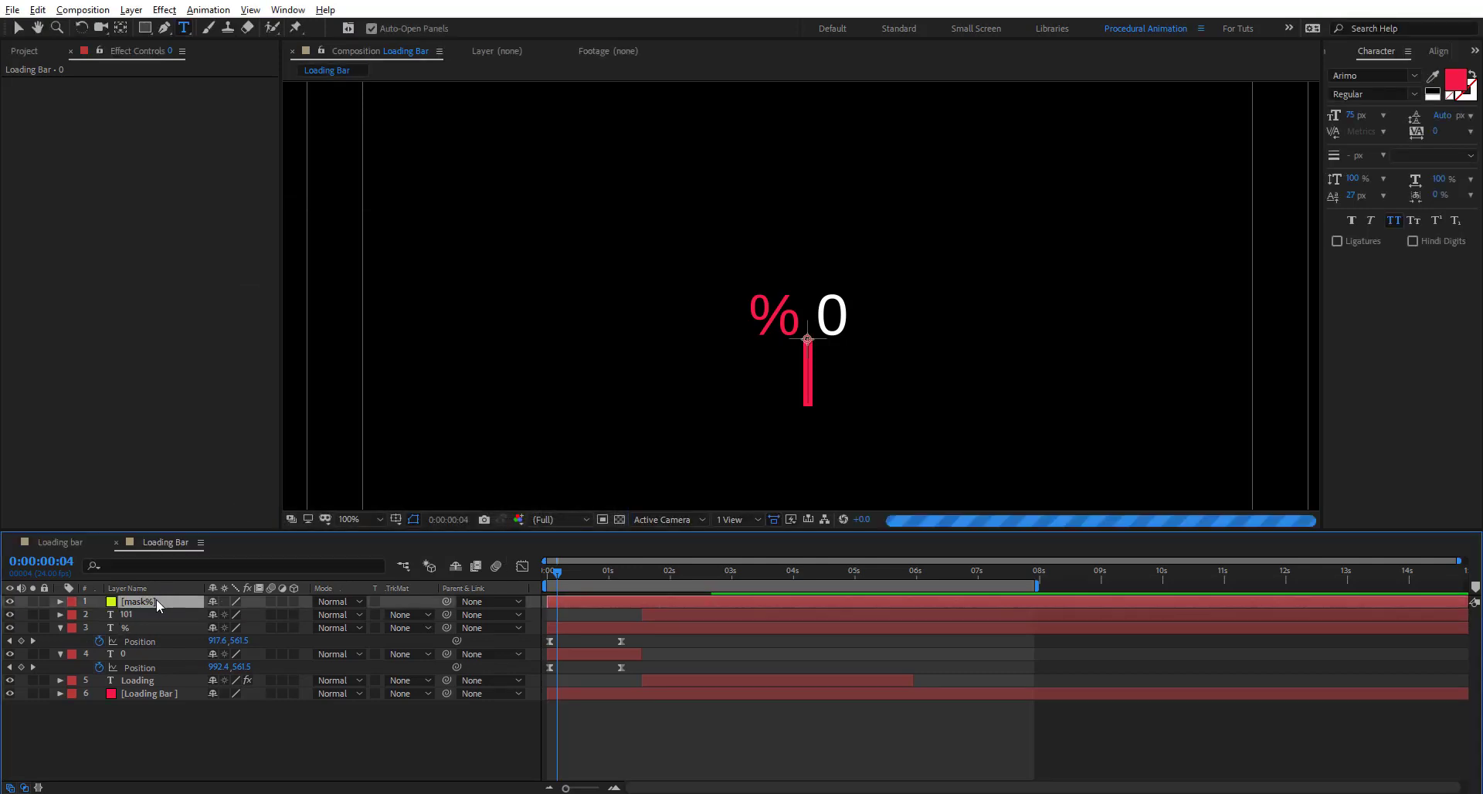
Move mask% to the bottom of the stack, hide it, and draw a rectangular mask on it.
left_click_drag(156, 599, 140, 762)
left_click(10, 692)
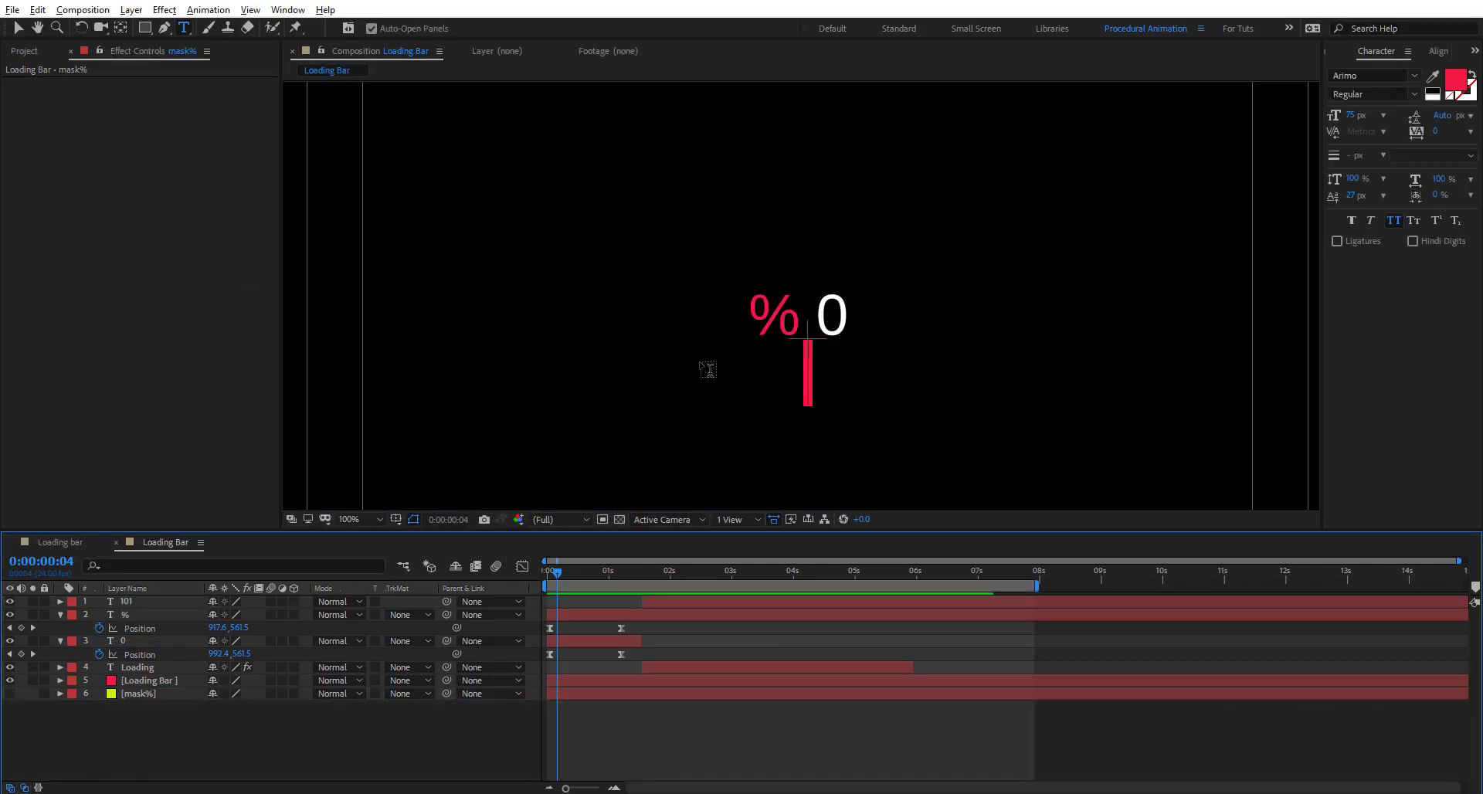
scroll(705, 371, "down", 2)
left_click(144, 28)
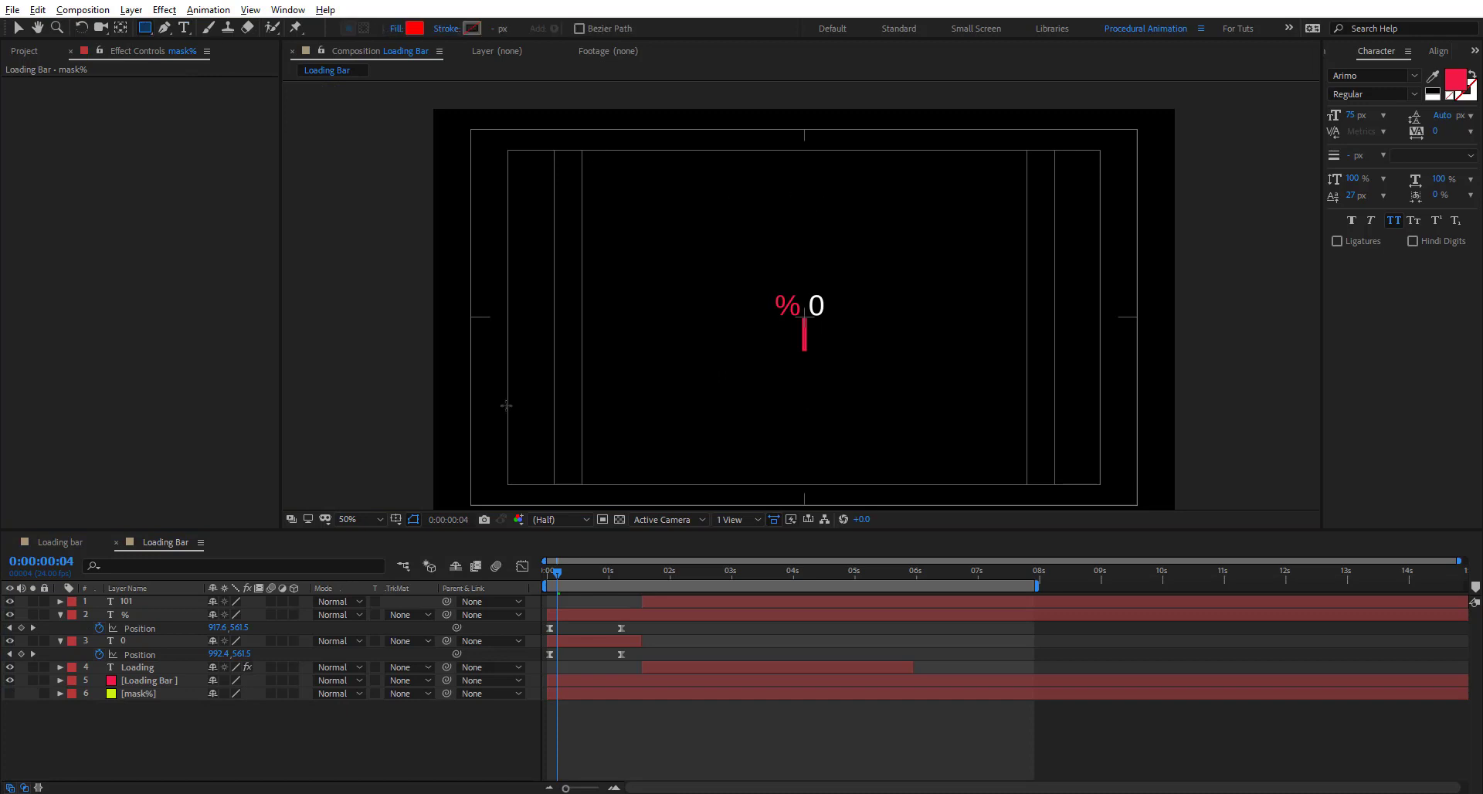
left_click(149, 694)
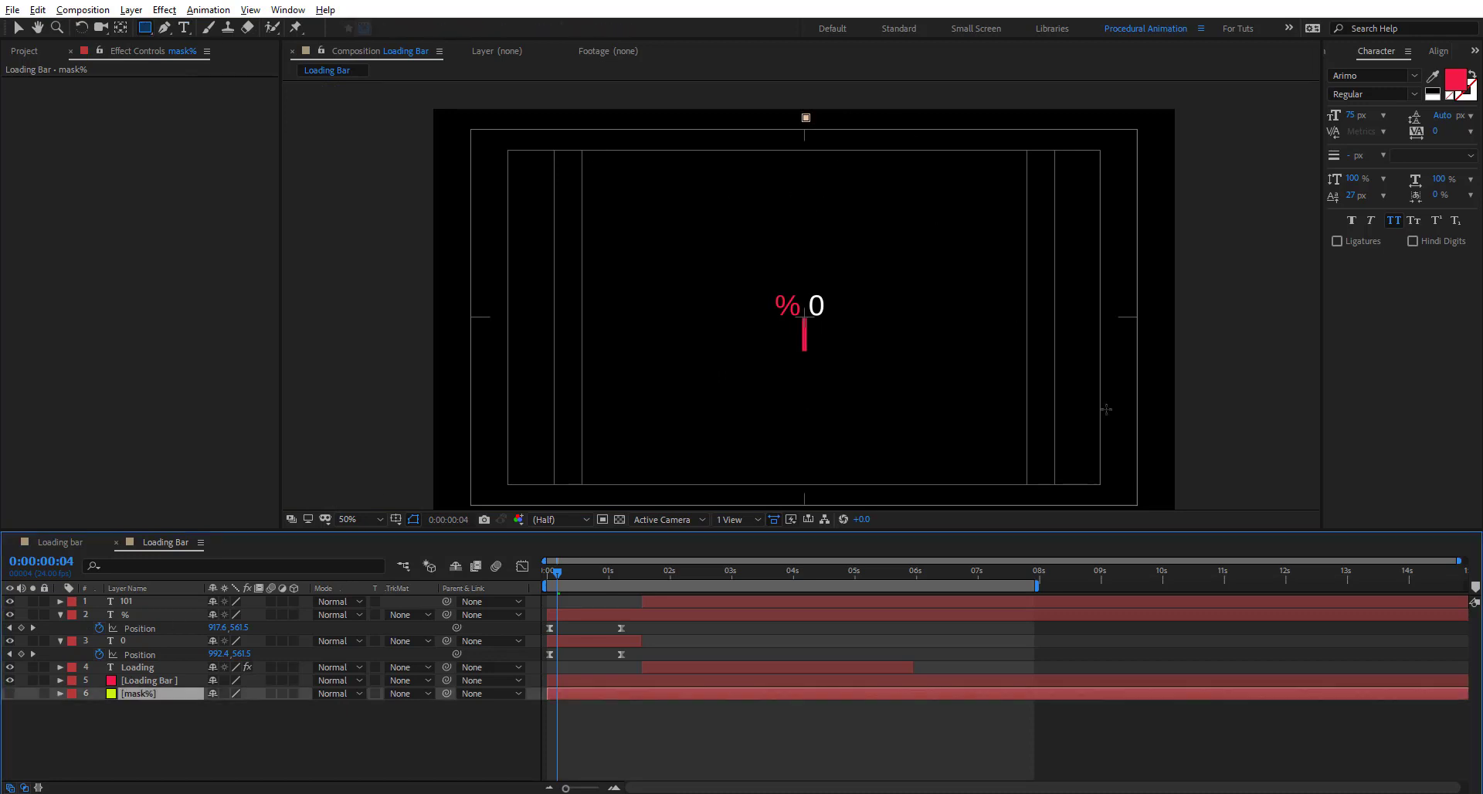
left_click_drag(805, 119, 1198, 513)
scroll(811, 313, "up", 2)
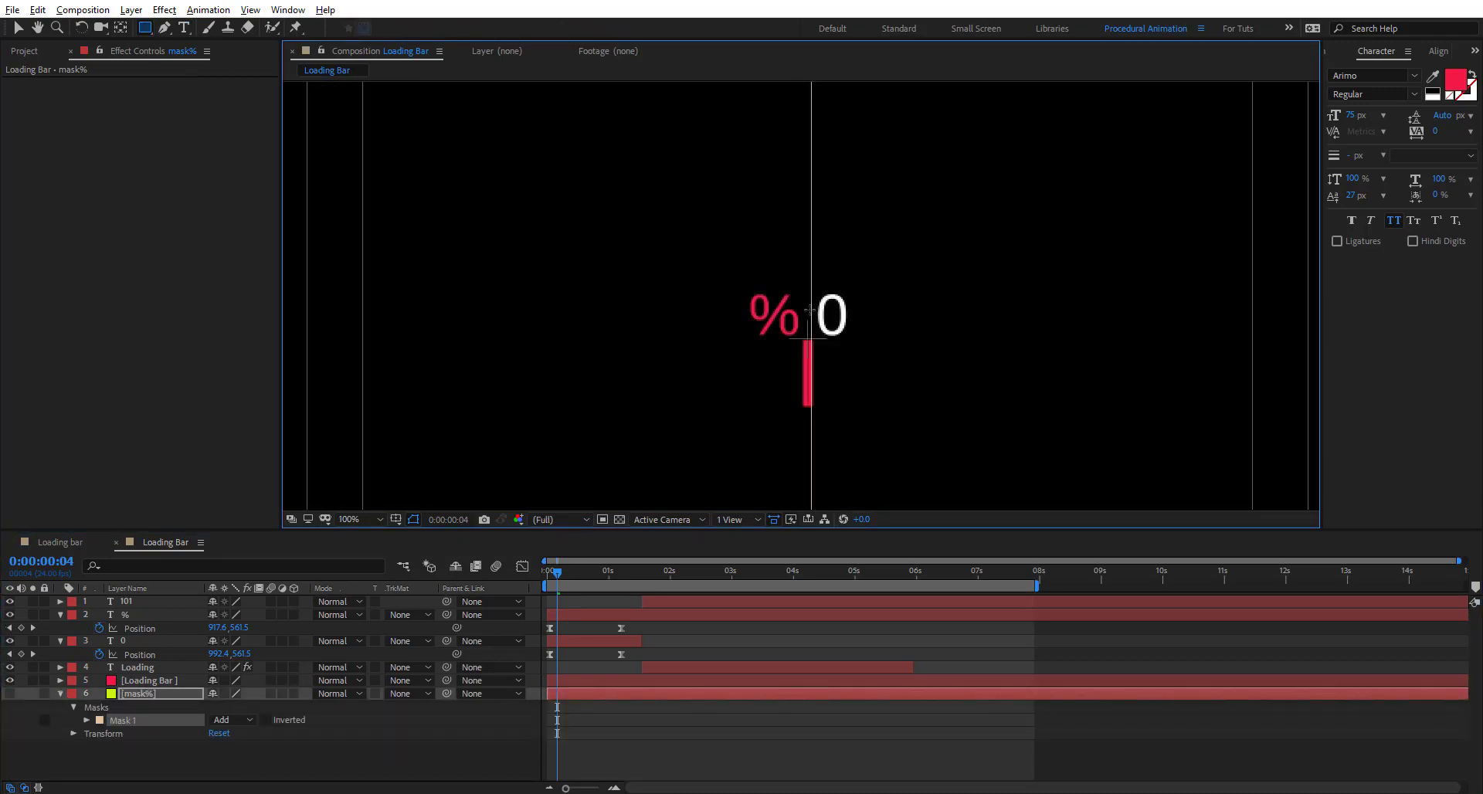
left_click(17, 28)
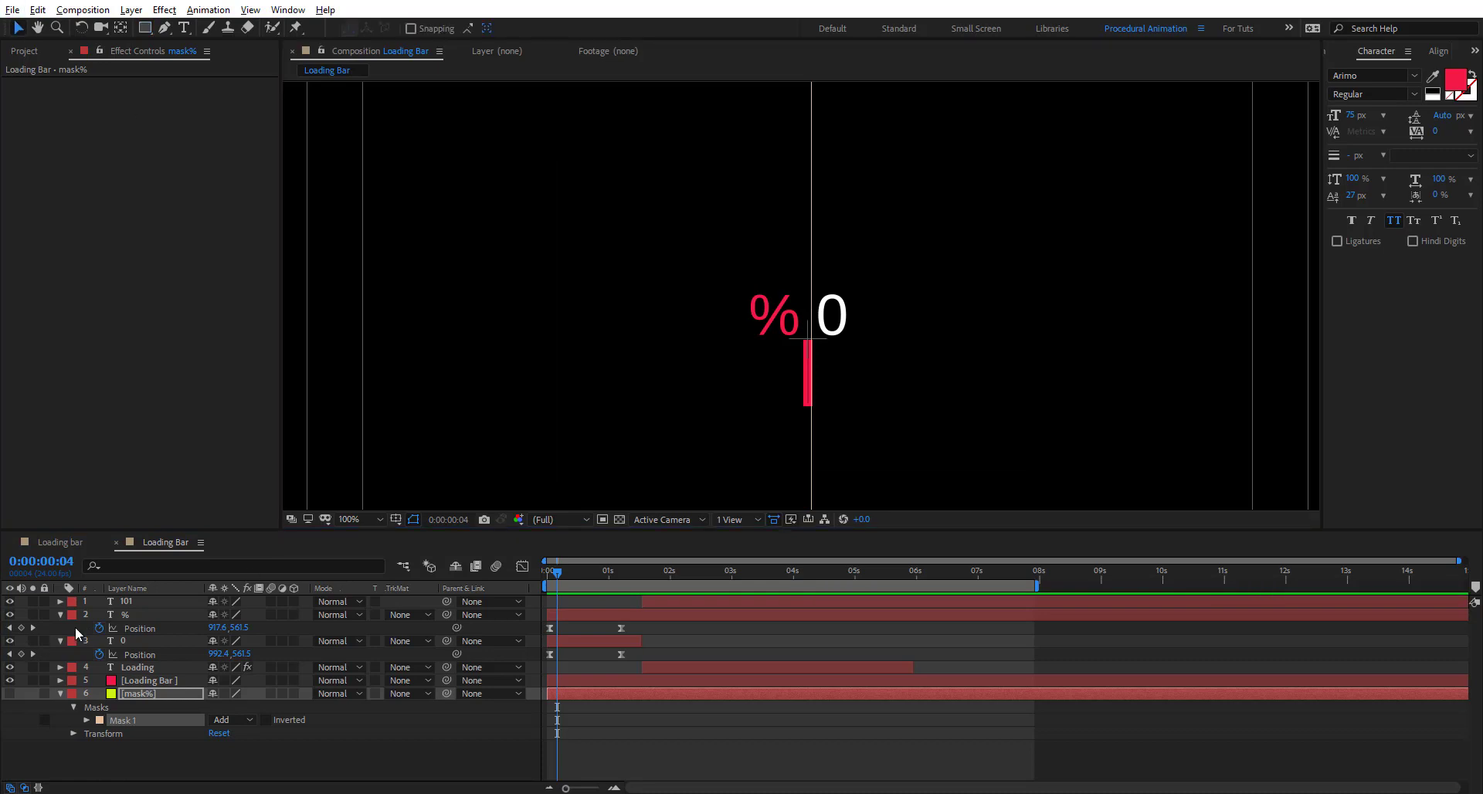
left_click(155, 624)
left_click(129, 643)
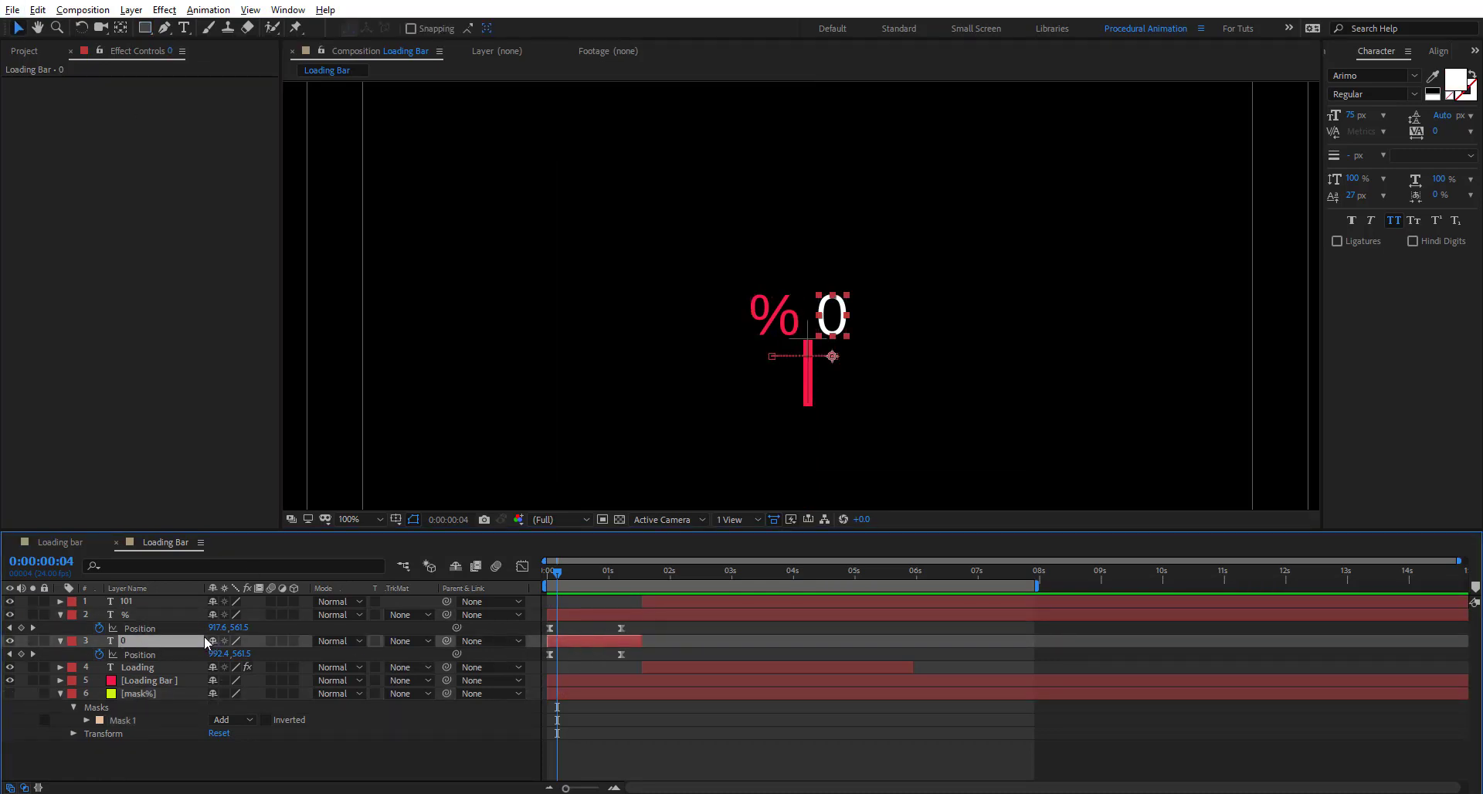
Apply Set Matte to the 0 layer, taking the matte from the mask% layer.
key("ctrl+space")
type("set")
key("Down")
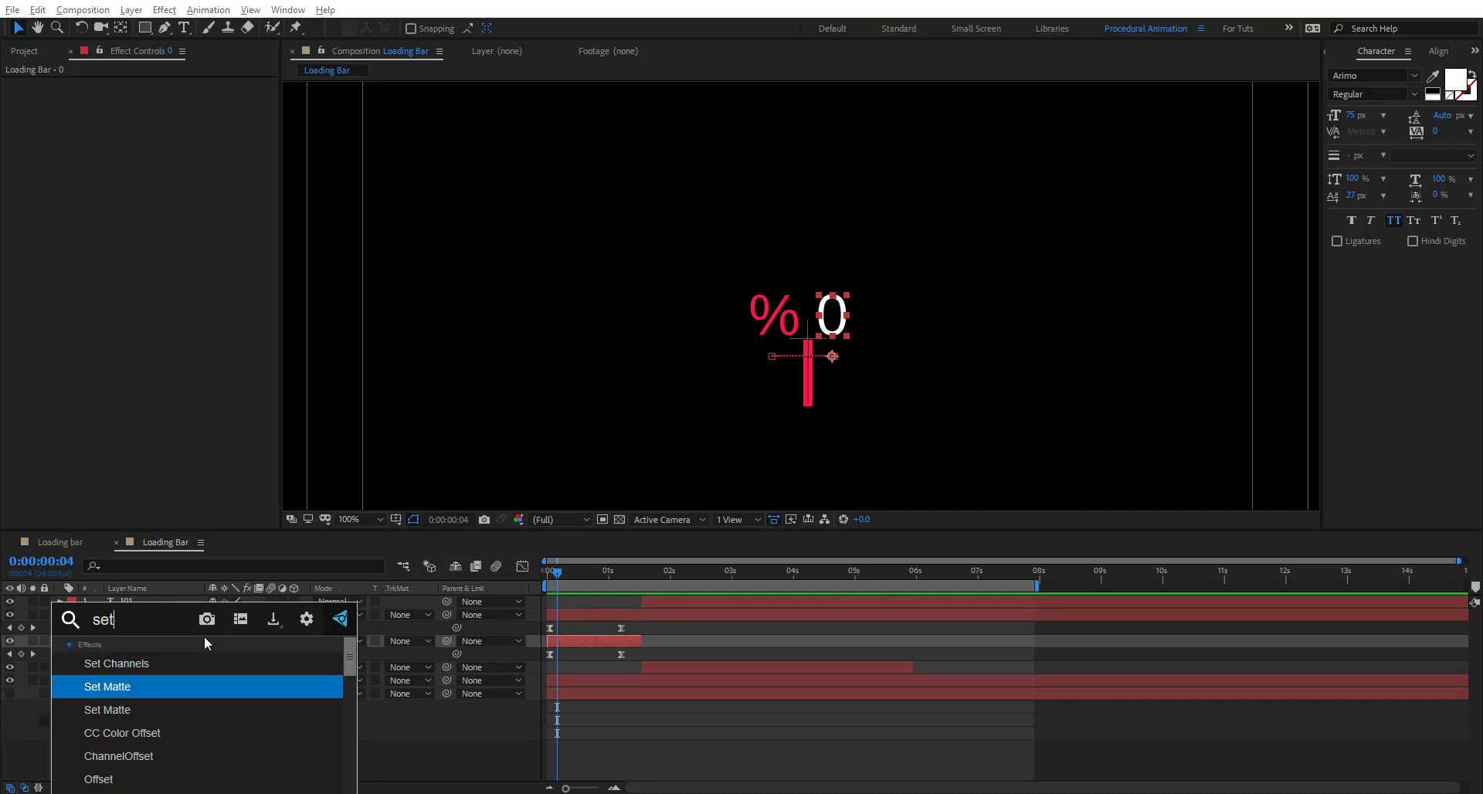
key("Return")
left_click(196, 110)
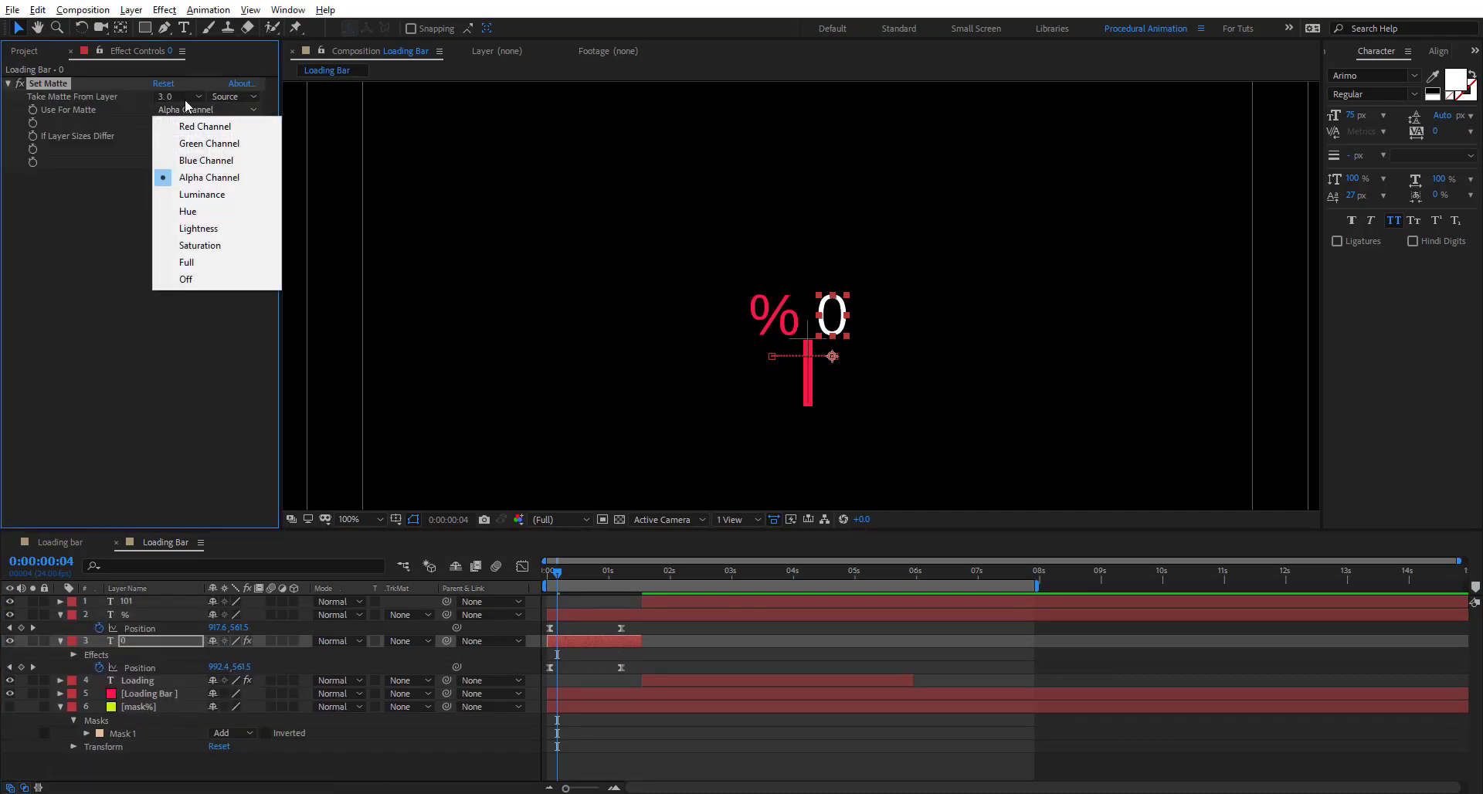
left_click(184, 97)
left_click(193, 221)
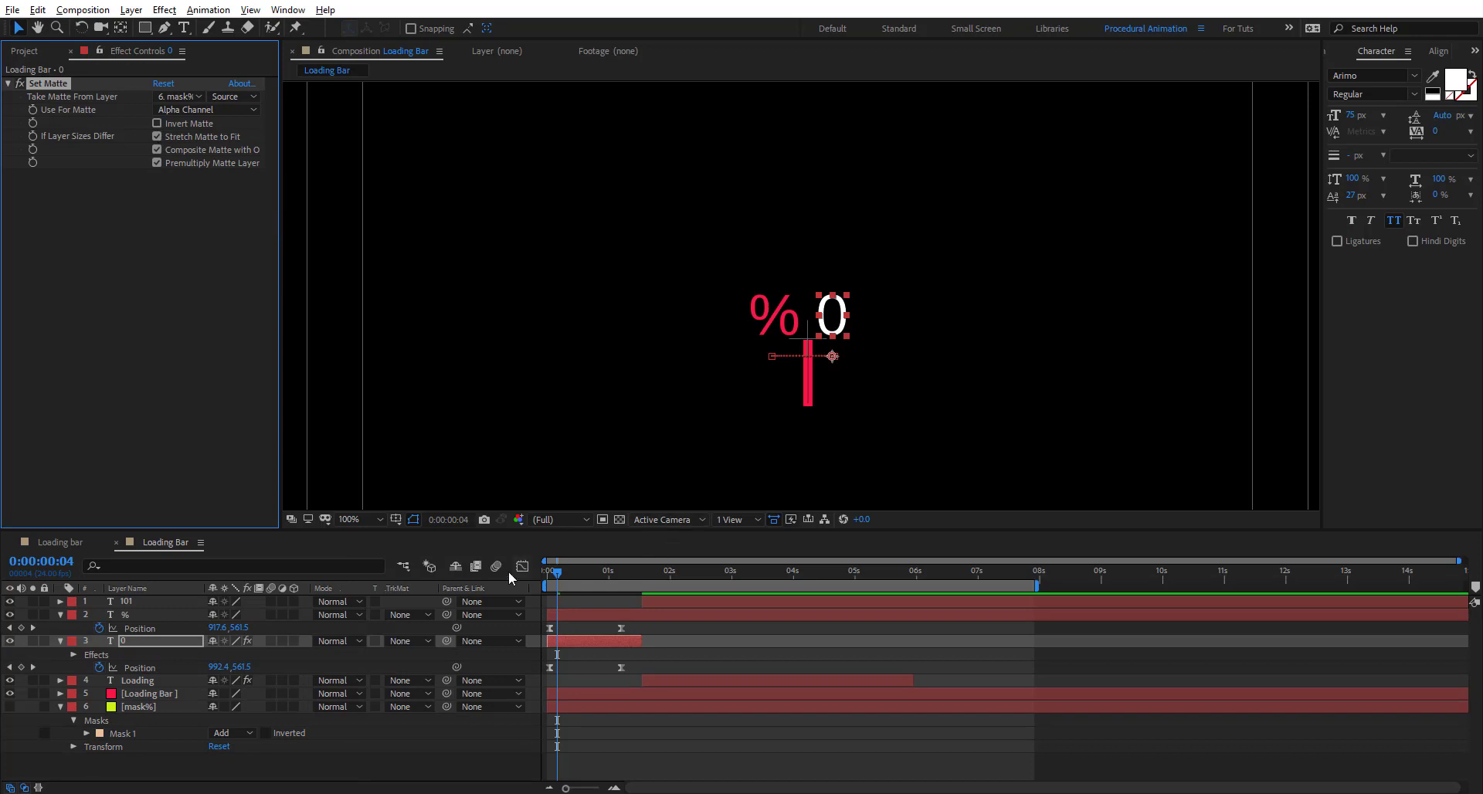
key("space")
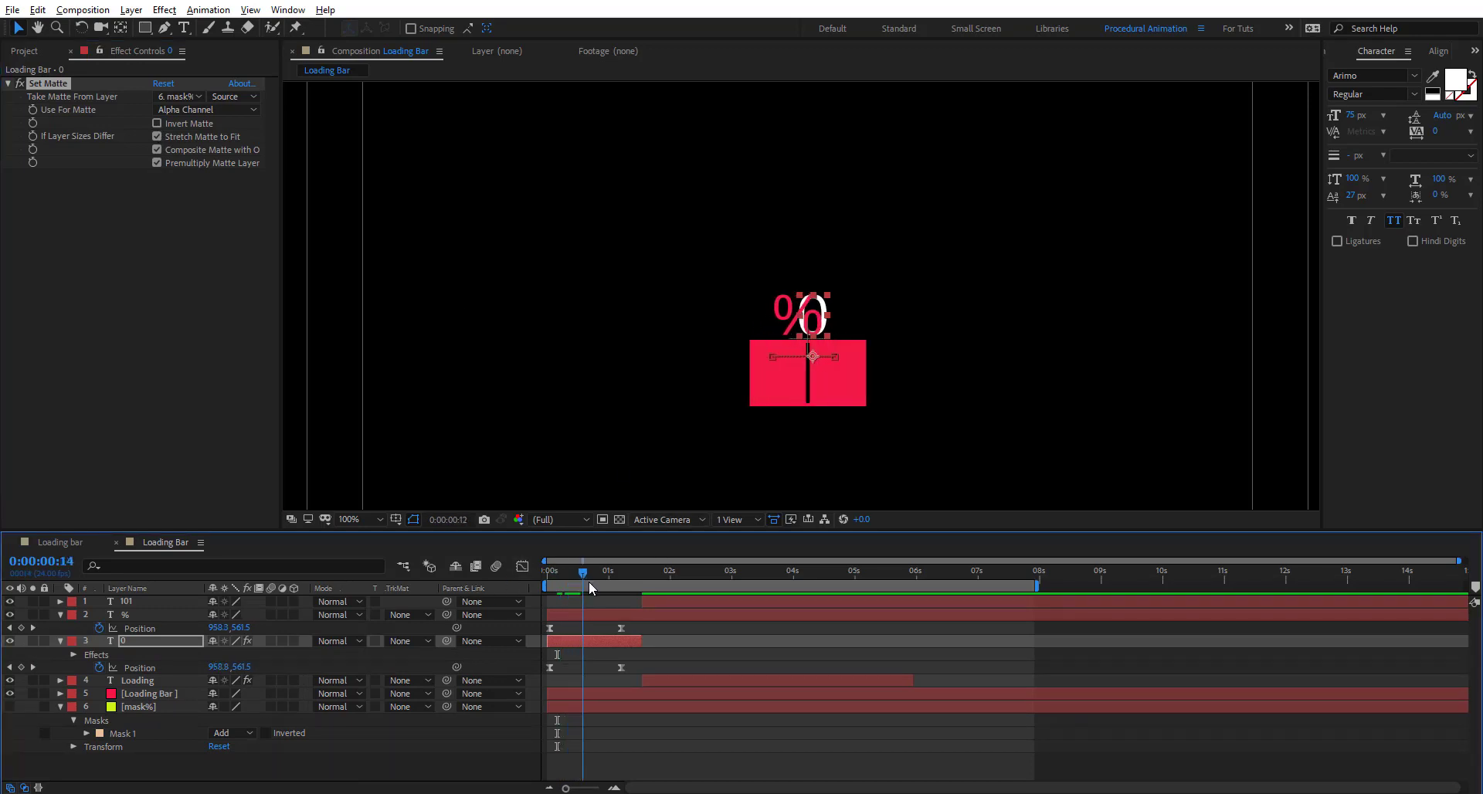
Invert the matte and set it to use mask%'s Effects & Masks.
left_click(179, 125)
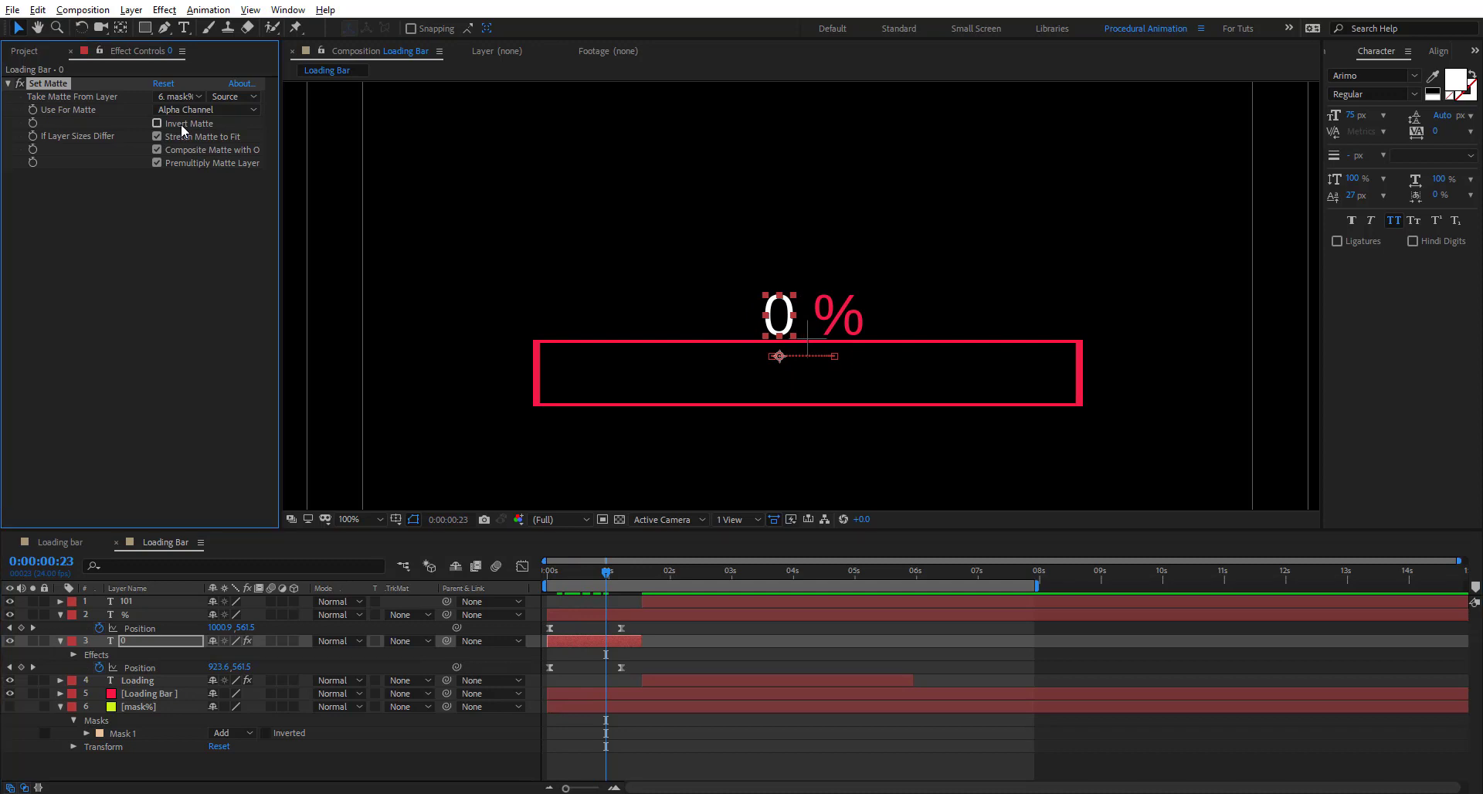
left_click(234, 97)
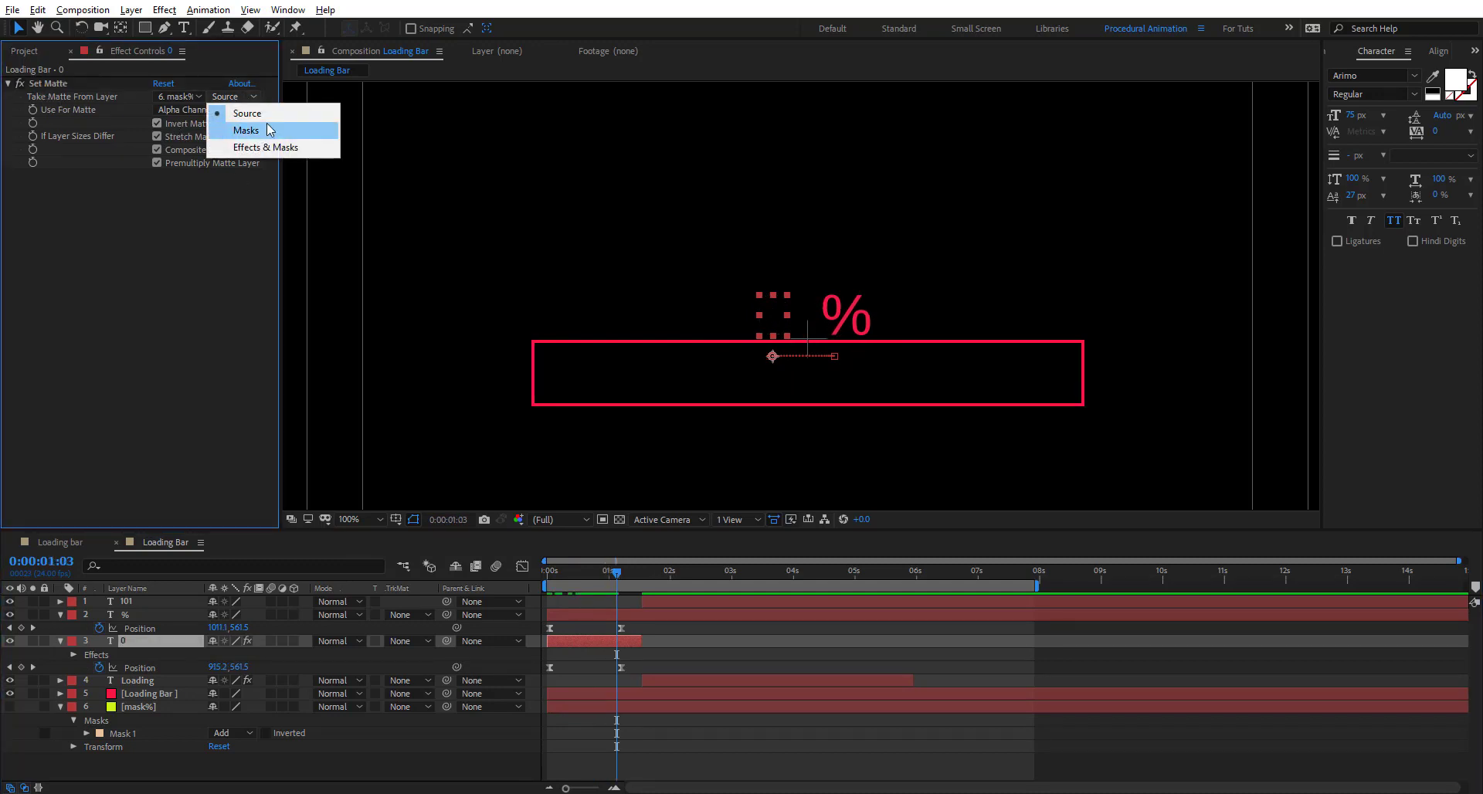
left_click(255, 146)
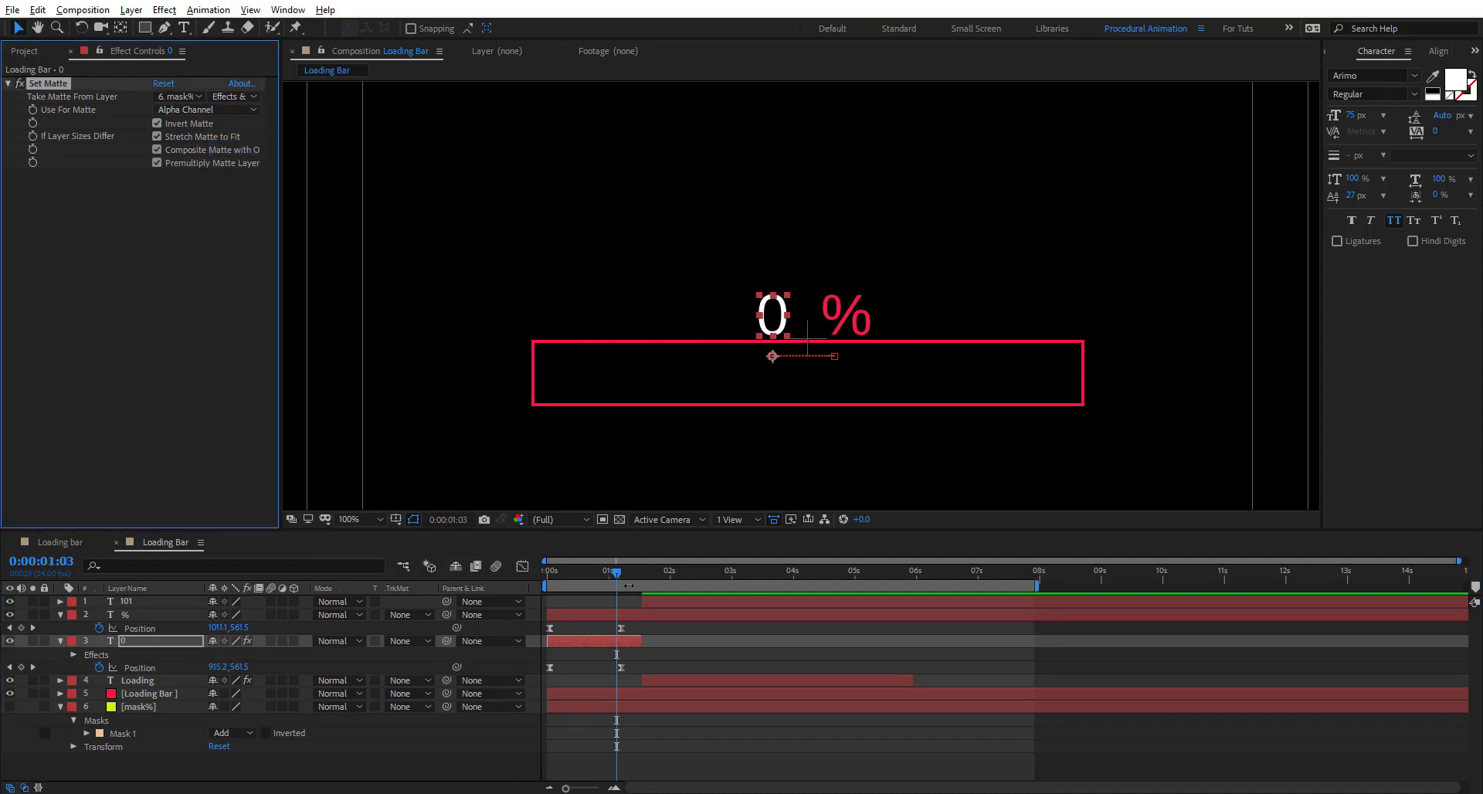
mouse_move(618, 577)
left_mouse_down()
mouse_move(521, 573)
mouse_move(632, 590)
left_mouse_up()
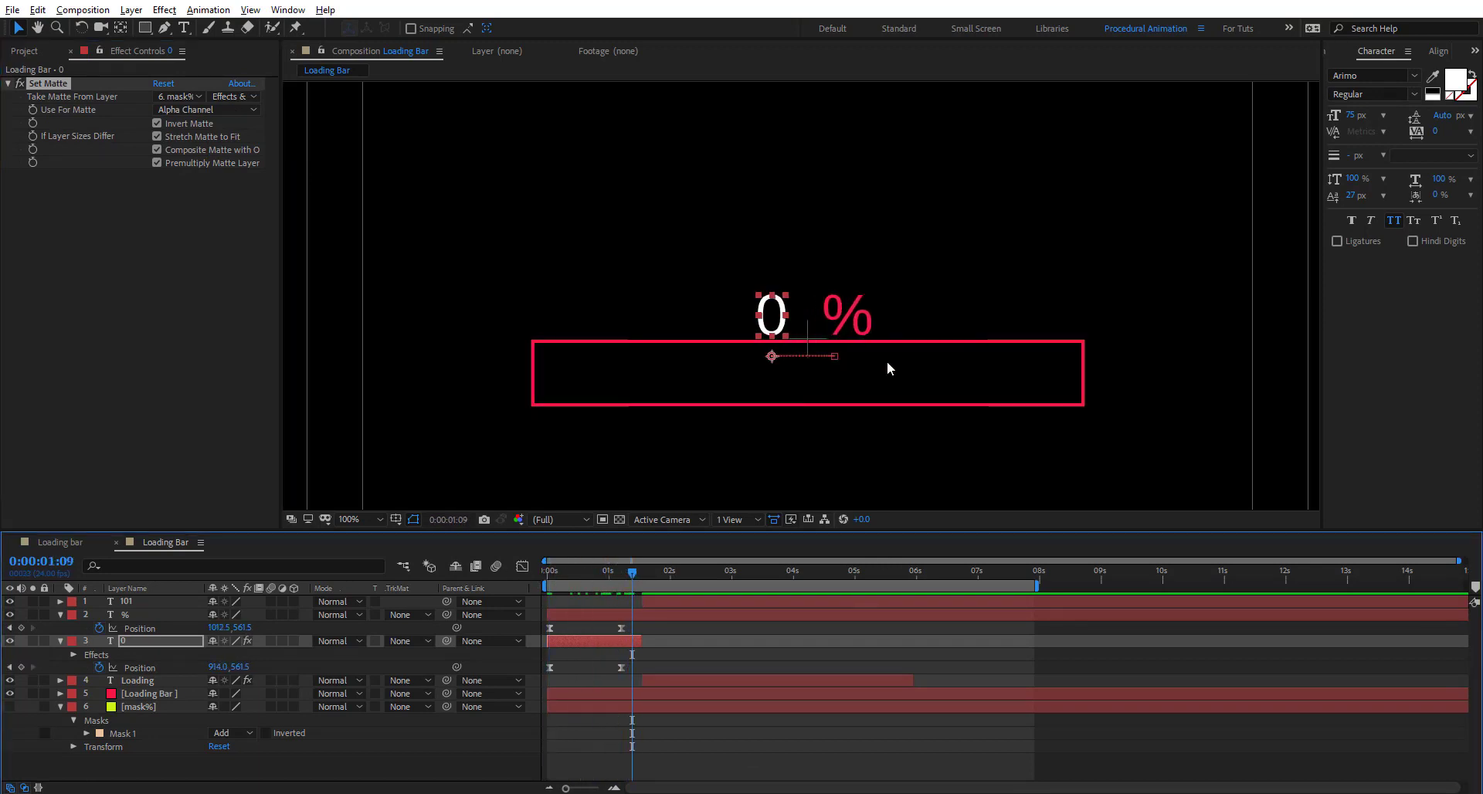
left_click(861, 316)
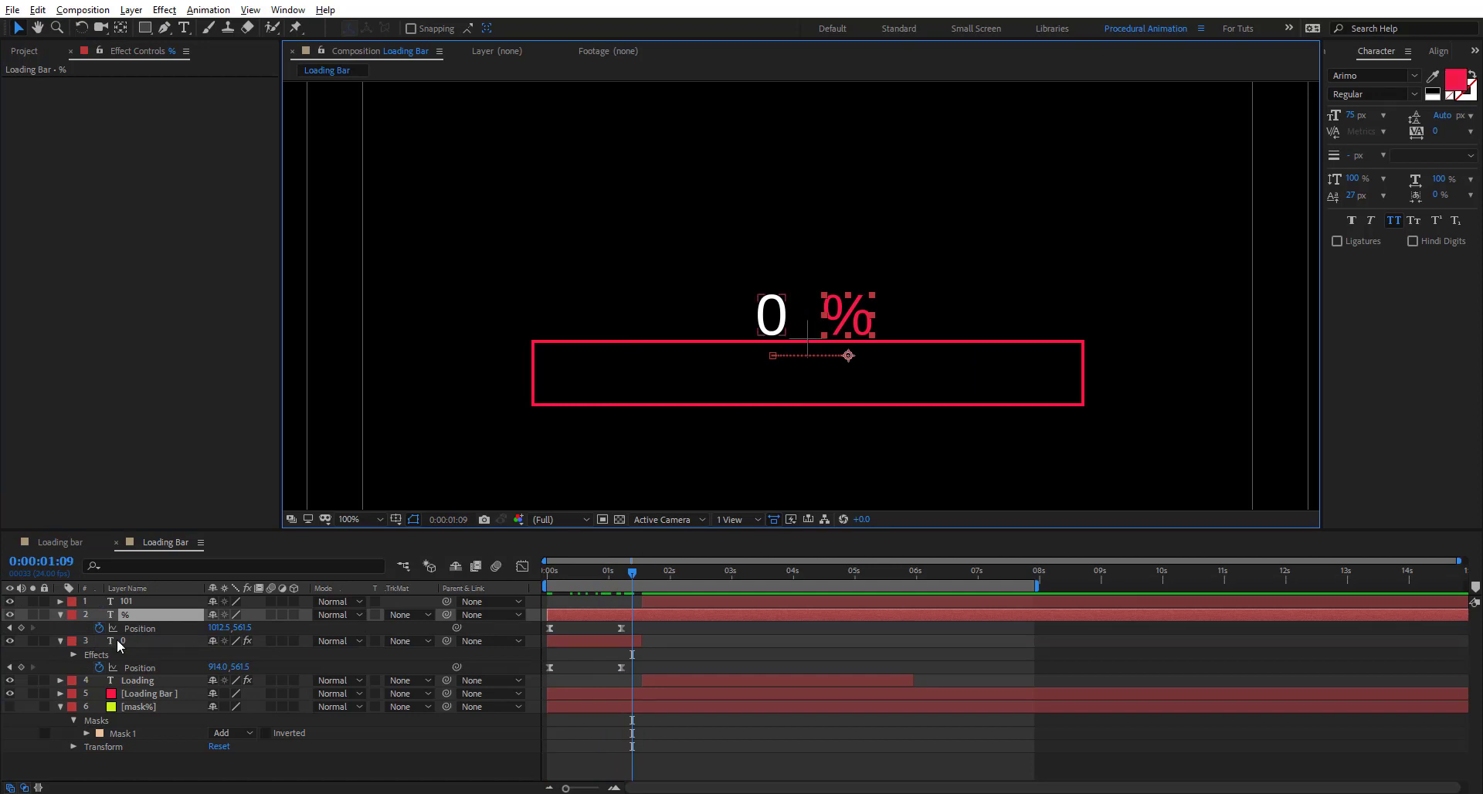
Copy Set Matte from the 0 layer onto the % layer with Invert Matte off, then preview.
left_click(136, 643)
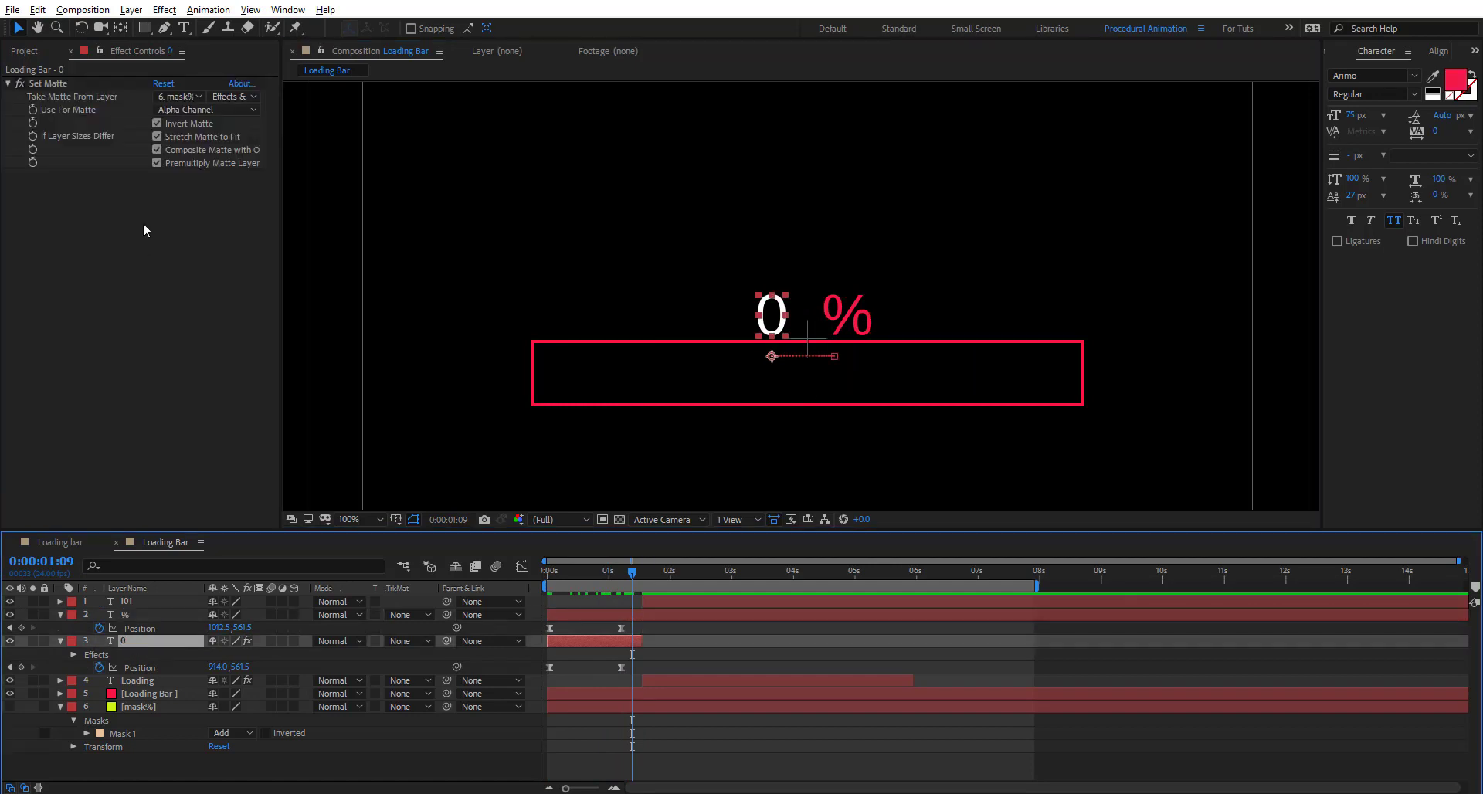
left_click(58, 83)
key("ctrl+c")
left_click(151, 615)
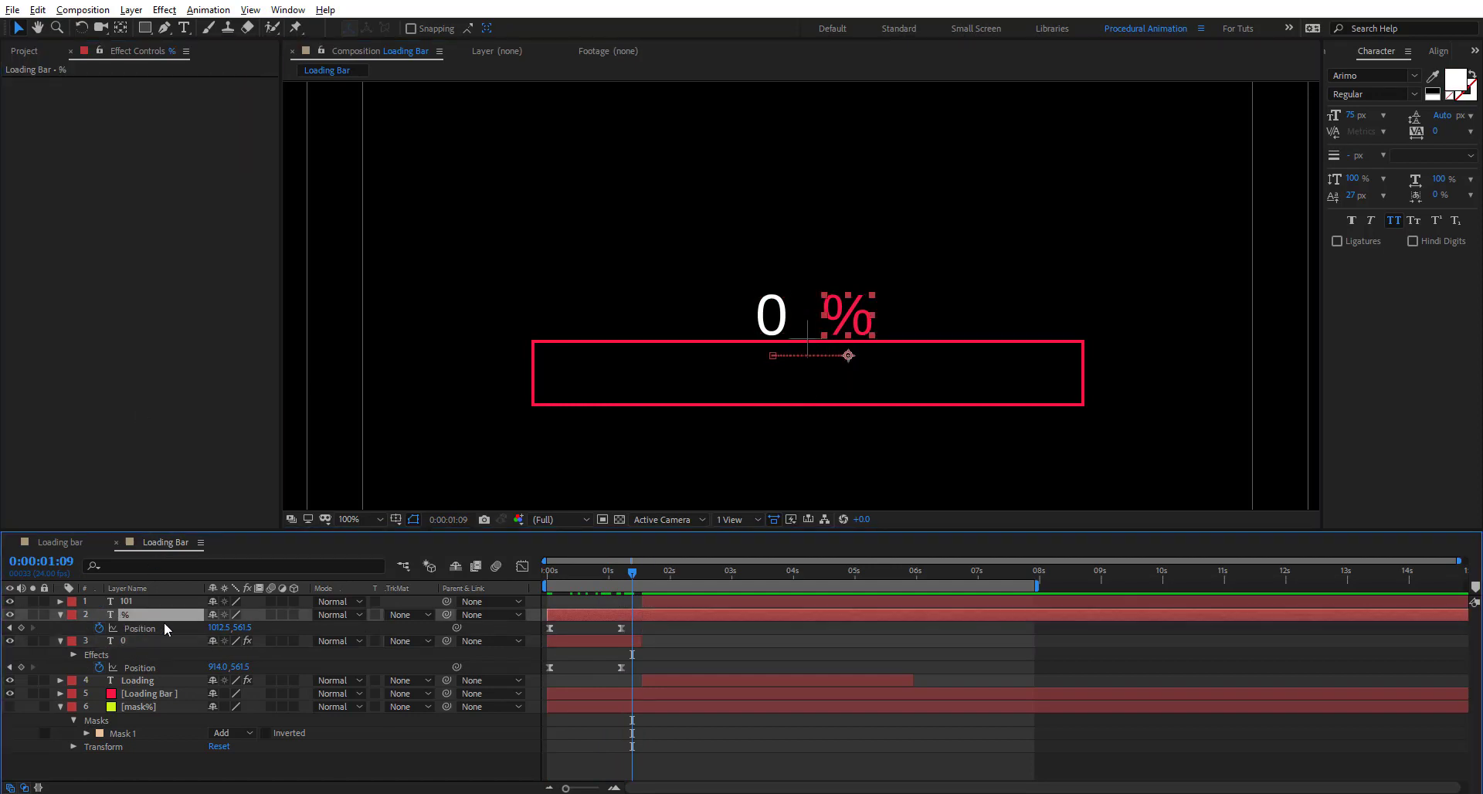
key("ctrl+v")
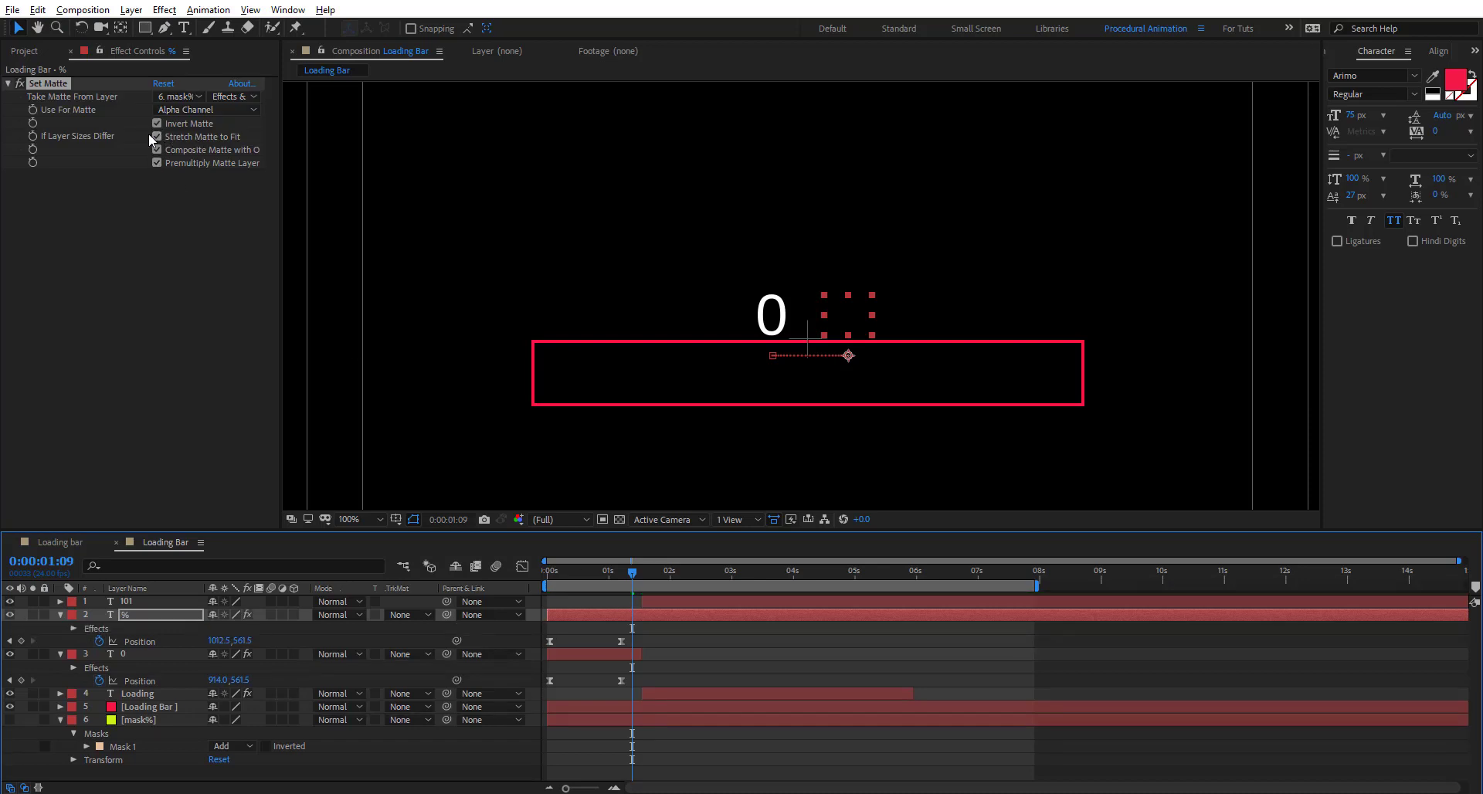
left_click(158, 123)
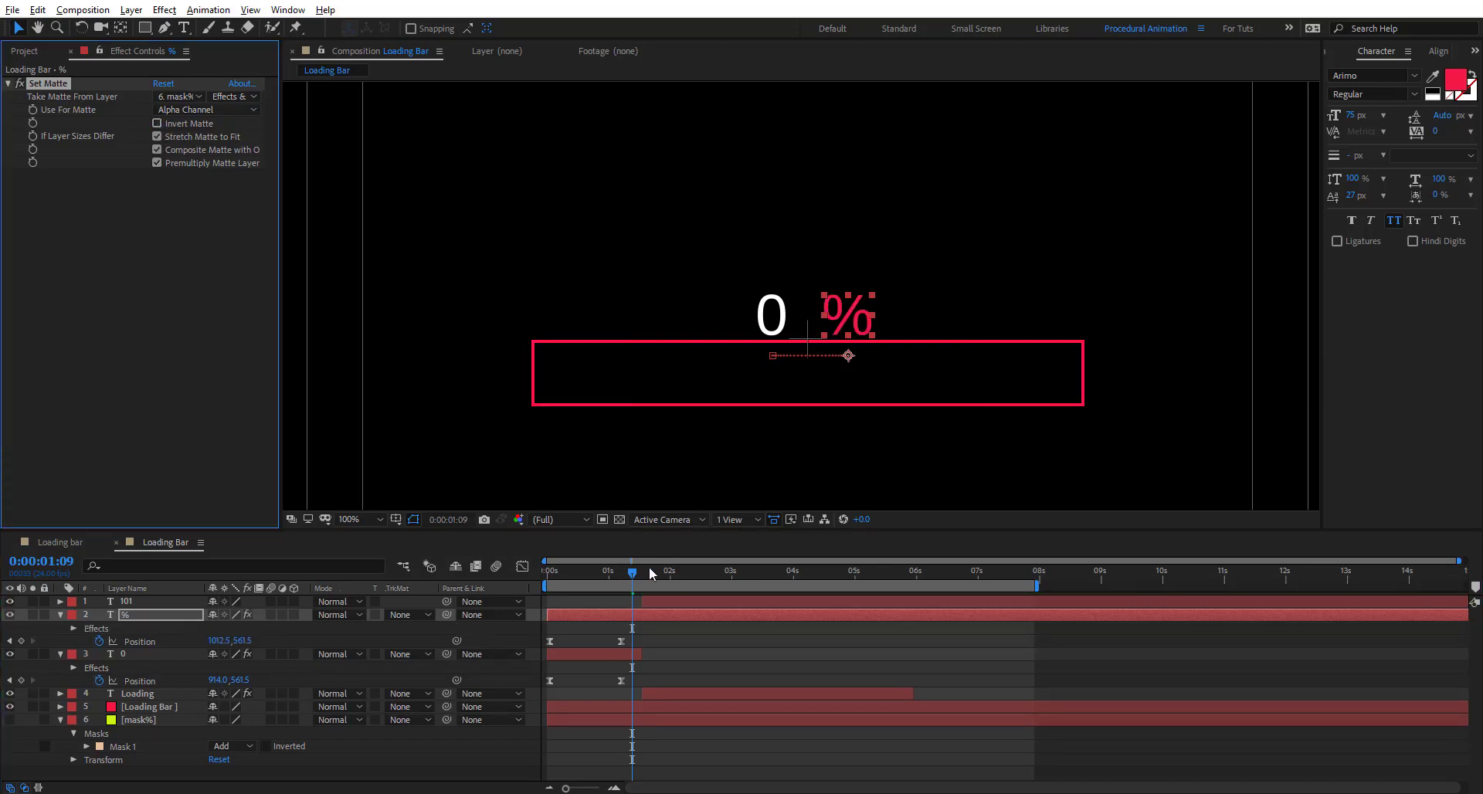
mouse_move(631, 575)
left_mouse_down()
mouse_move(548, 587)
mouse_move(611, 595)
left_mouse_up()
key("space")
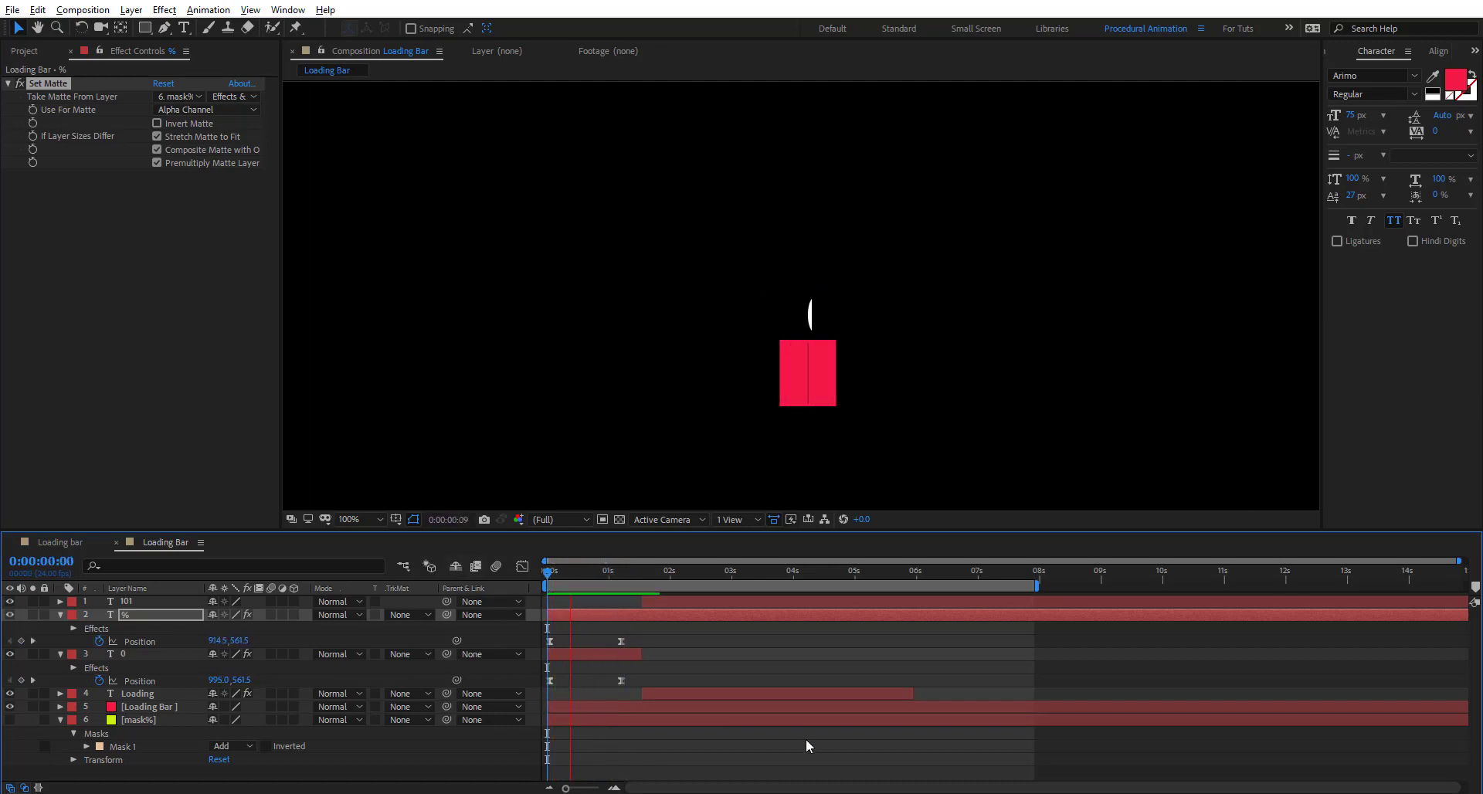
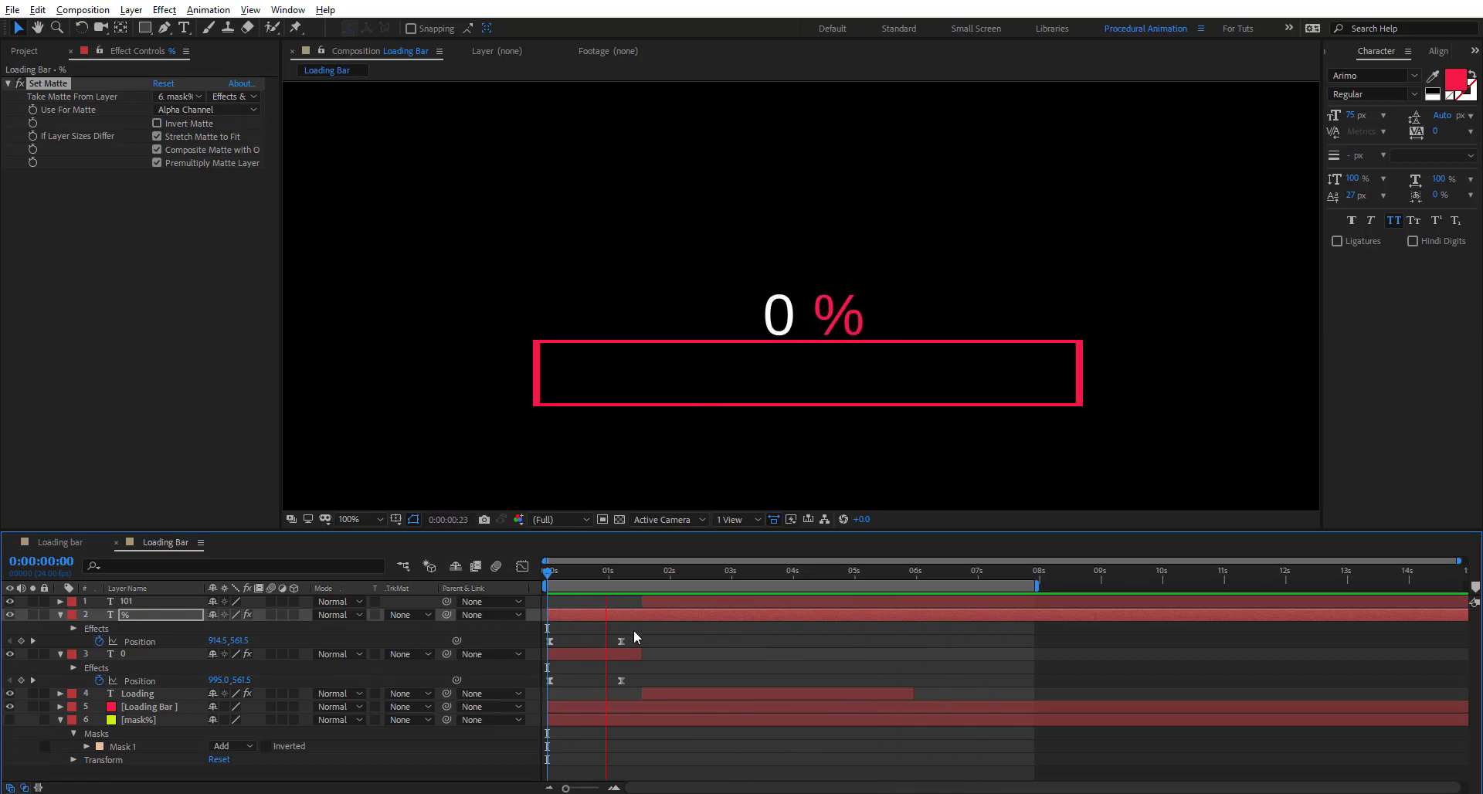
Ease the % and counter Position keyframes' influence in the Graph Editor and preview.
key("space")
left_click_drag(531, 696, 627, 635)
left_click(522, 566)
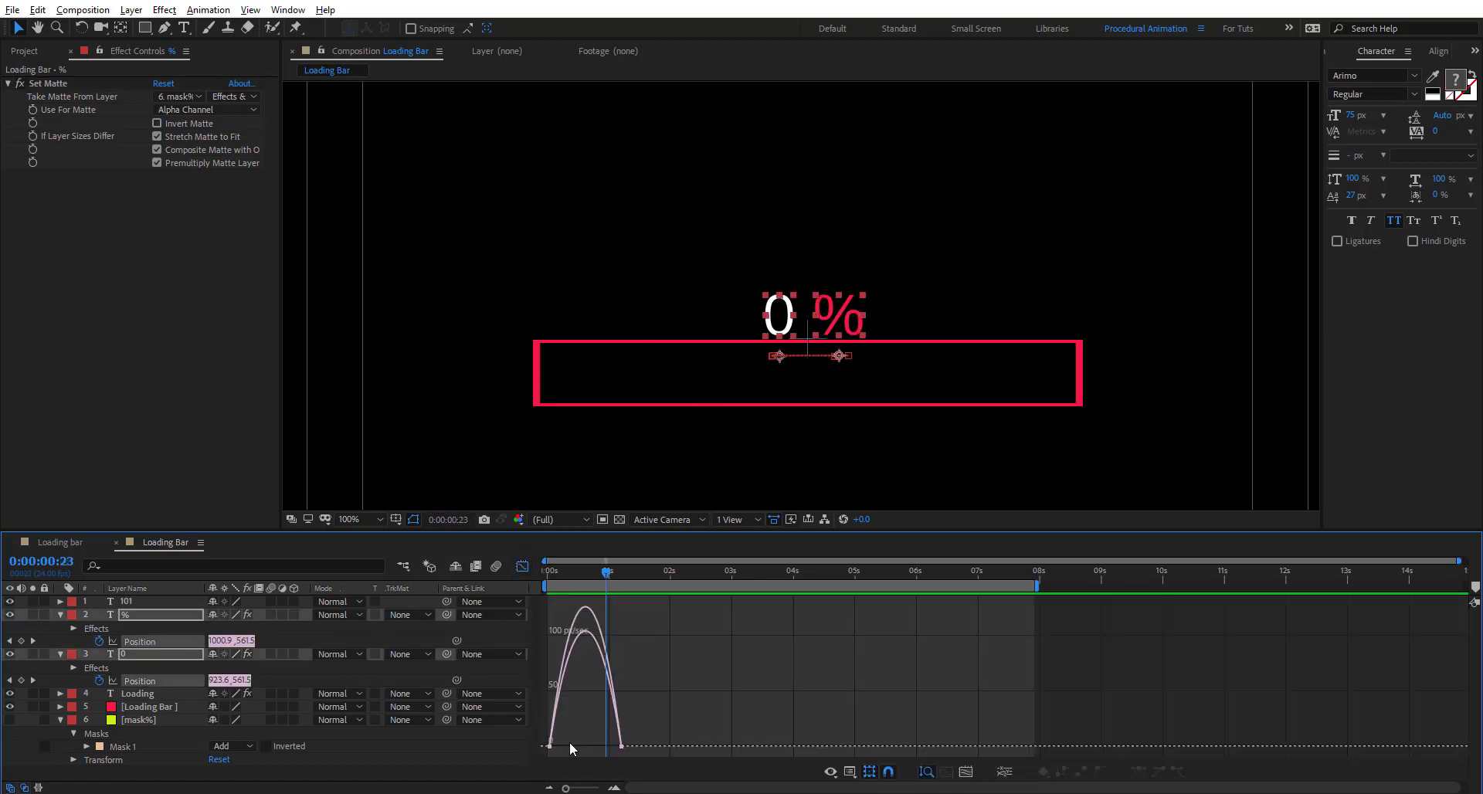
left_click_drag(540, 732, 583, 610)
left_click(522, 566)
key("space")
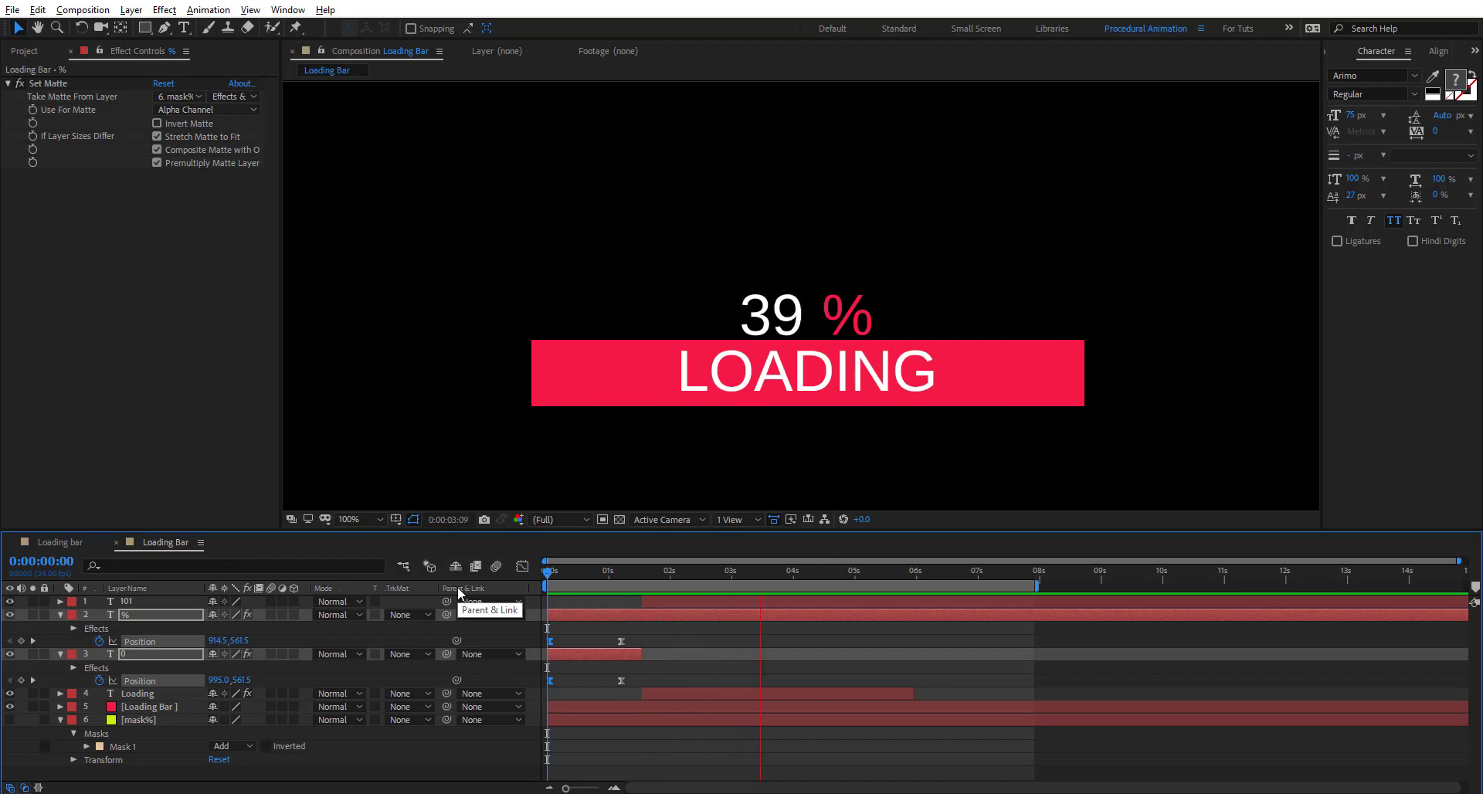
key("space")
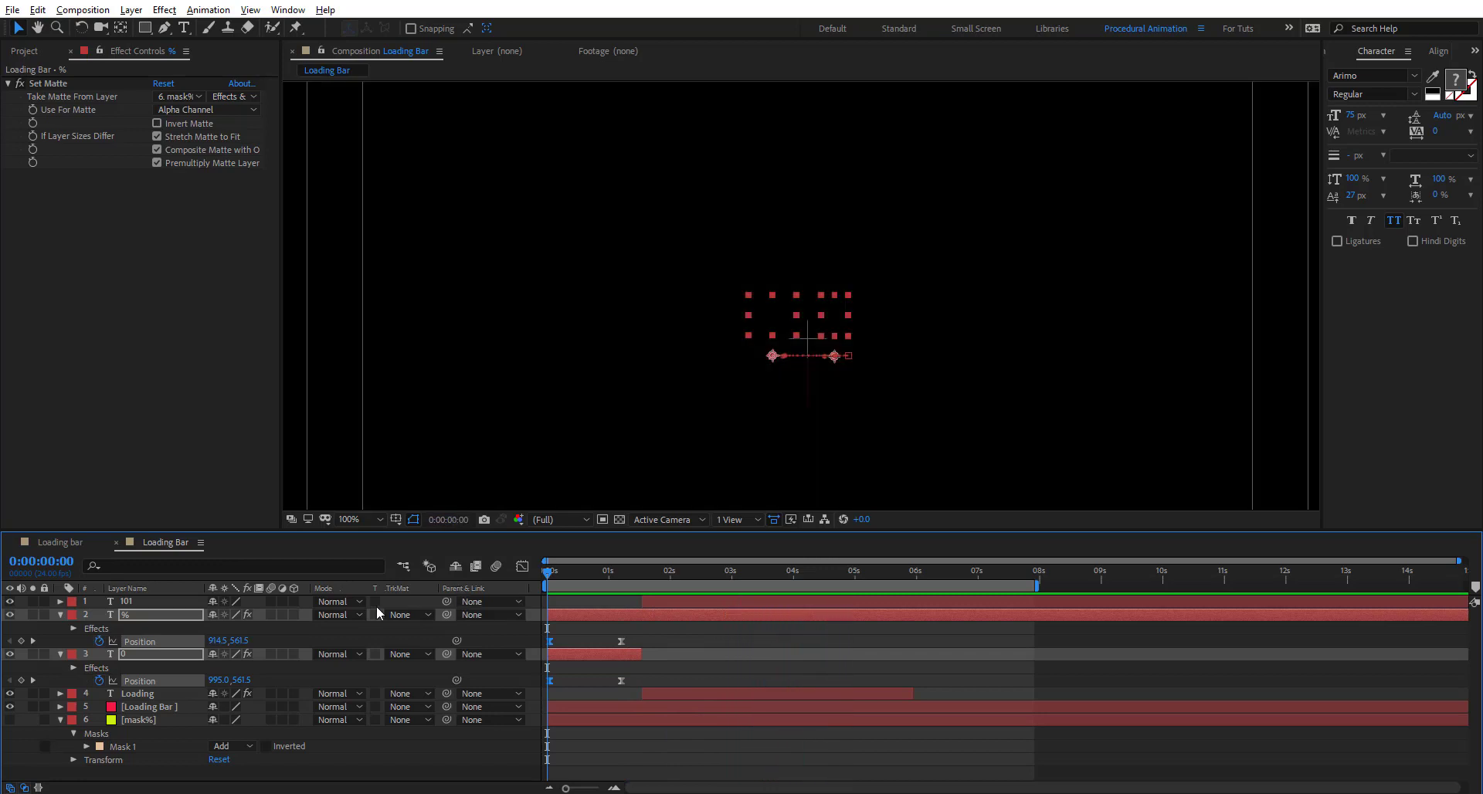
Collapse the properties of all six layers in the timeline.
left_click(60, 614)
left_click(59, 628)
left_click(60, 614)
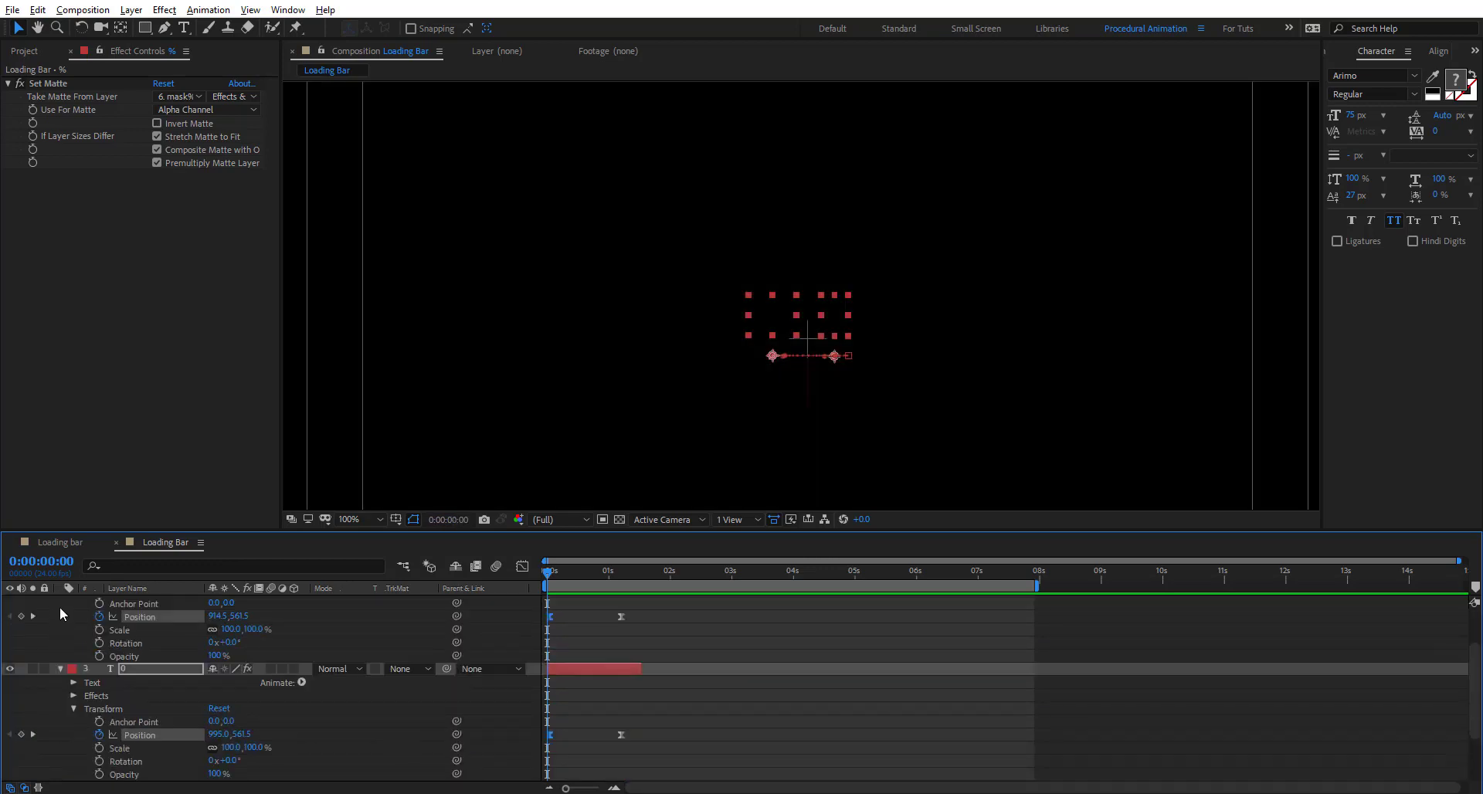
left_click(73, 654)
left_click(60, 705)
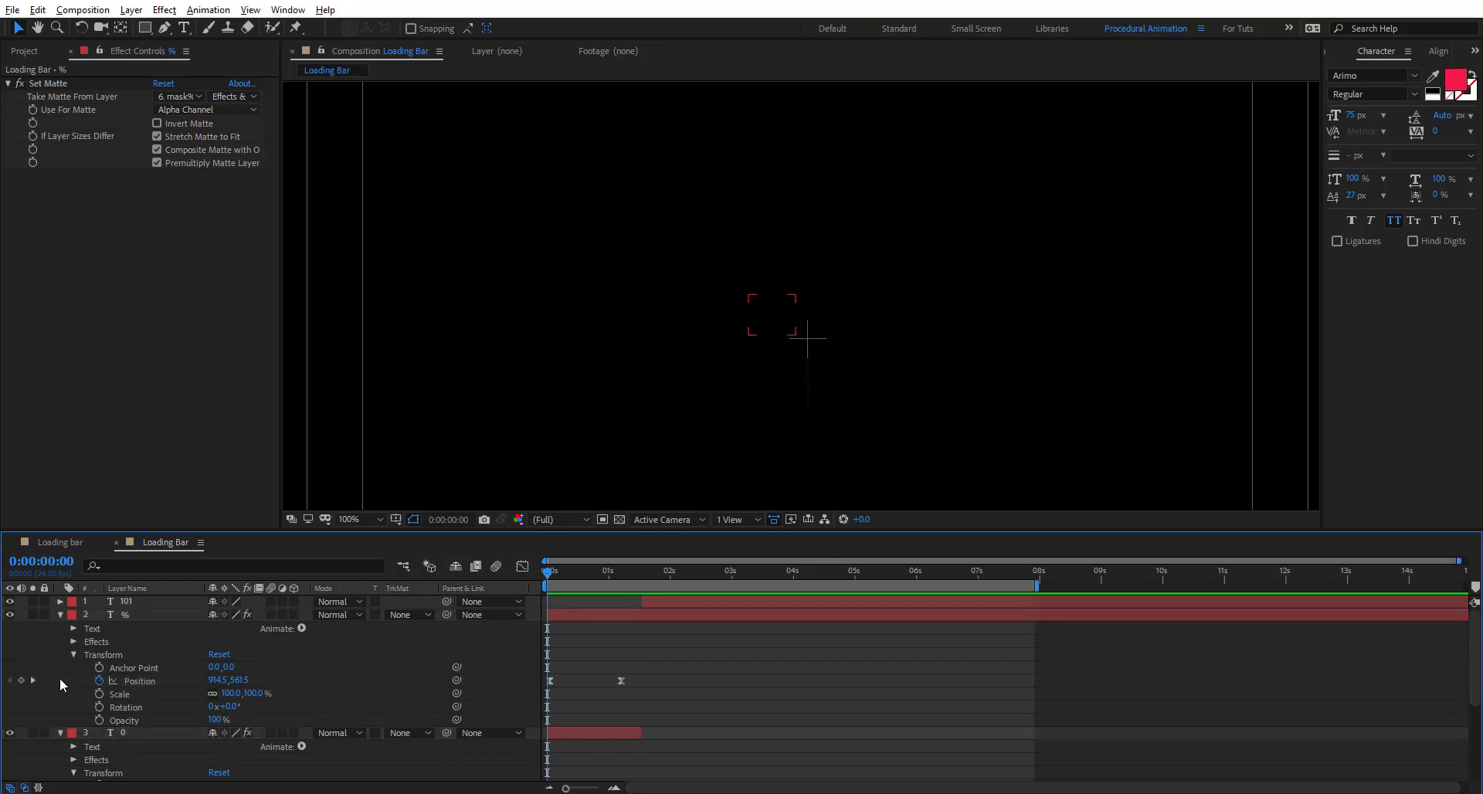
key("ctrl+a")
key("ctrl+grave")
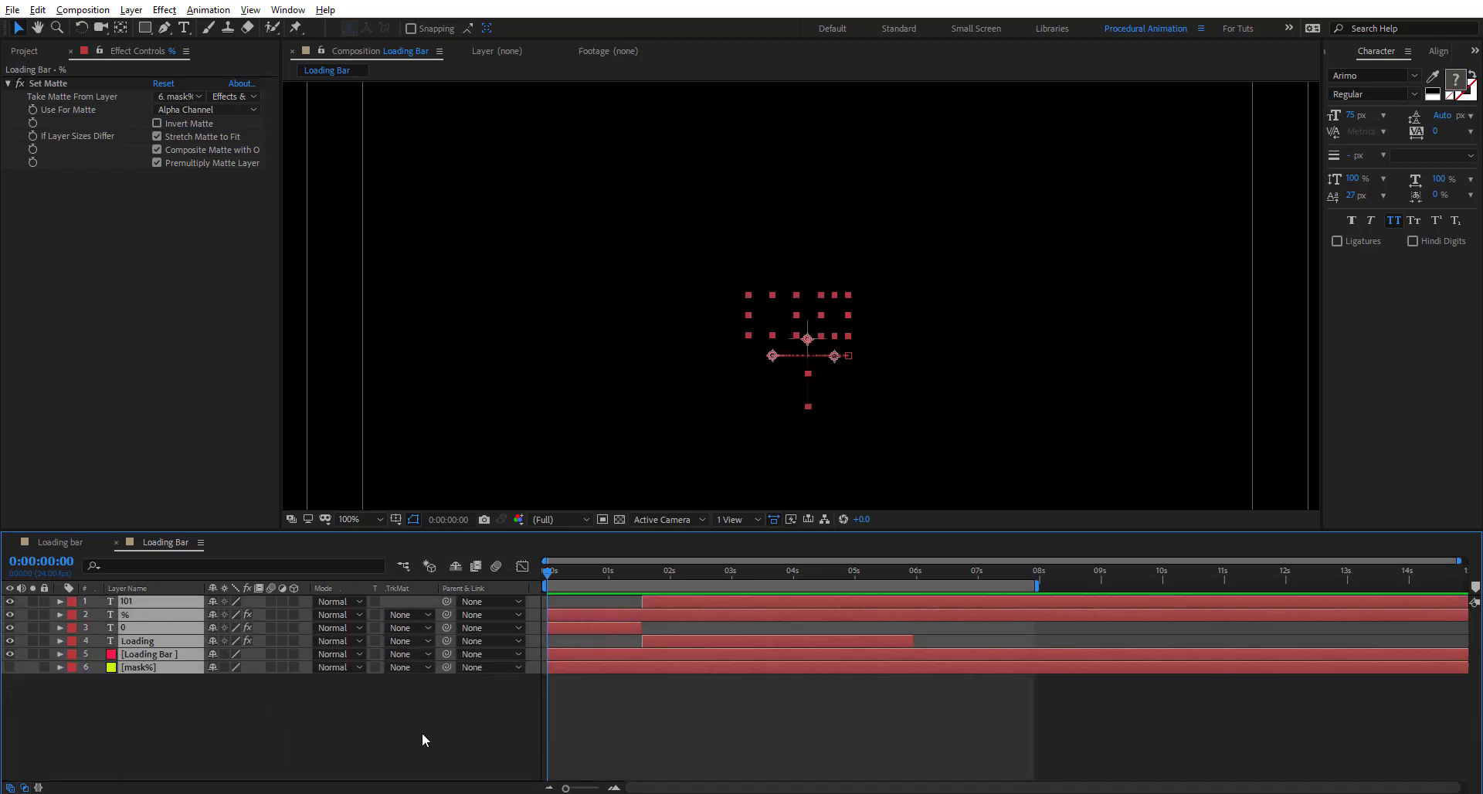
Show the Loading Bar's Position and set a starting keyframe at 7:06.
left_click(421, 732)
left_click_drag(593, 568, 993, 595)
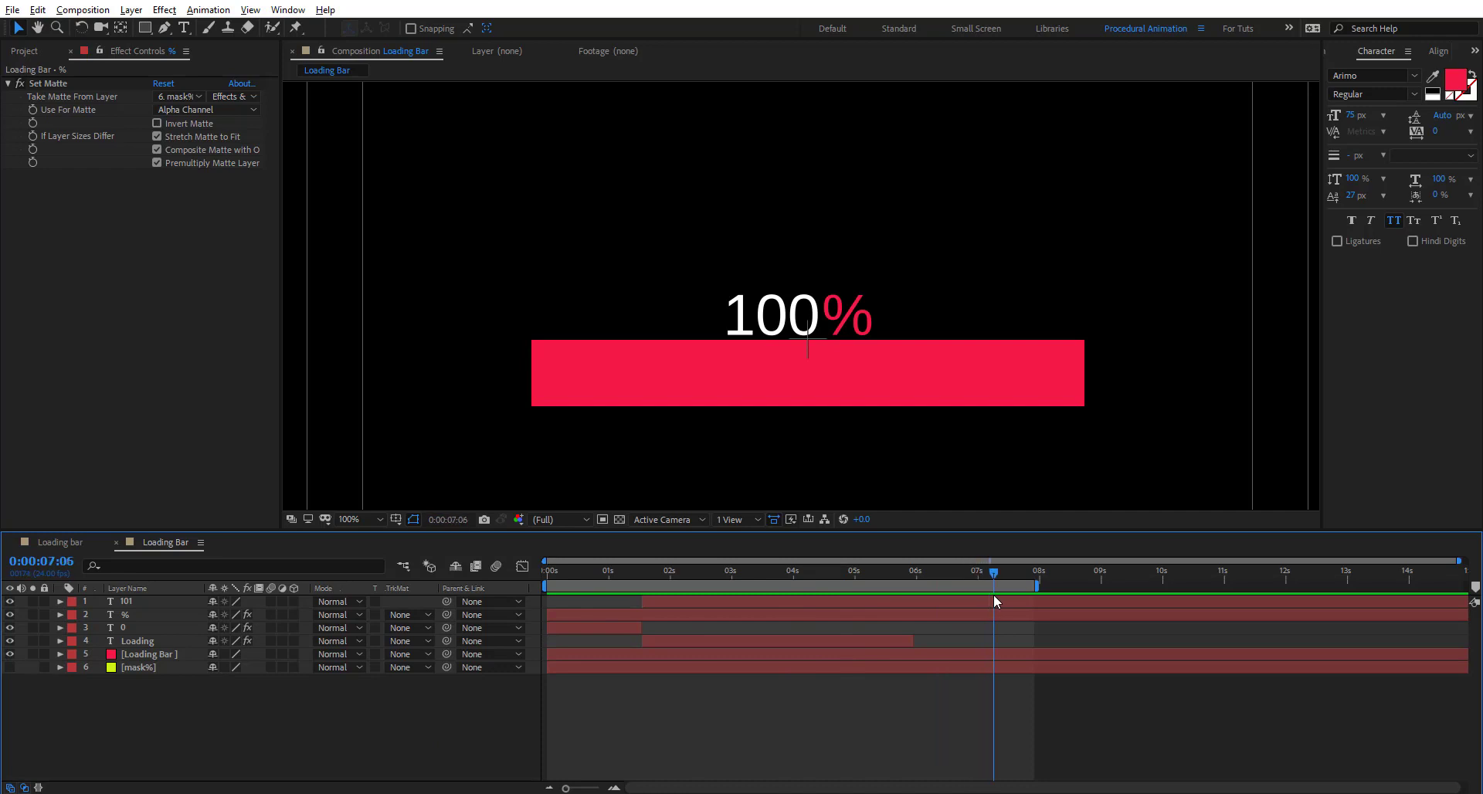
left_click(161, 654)
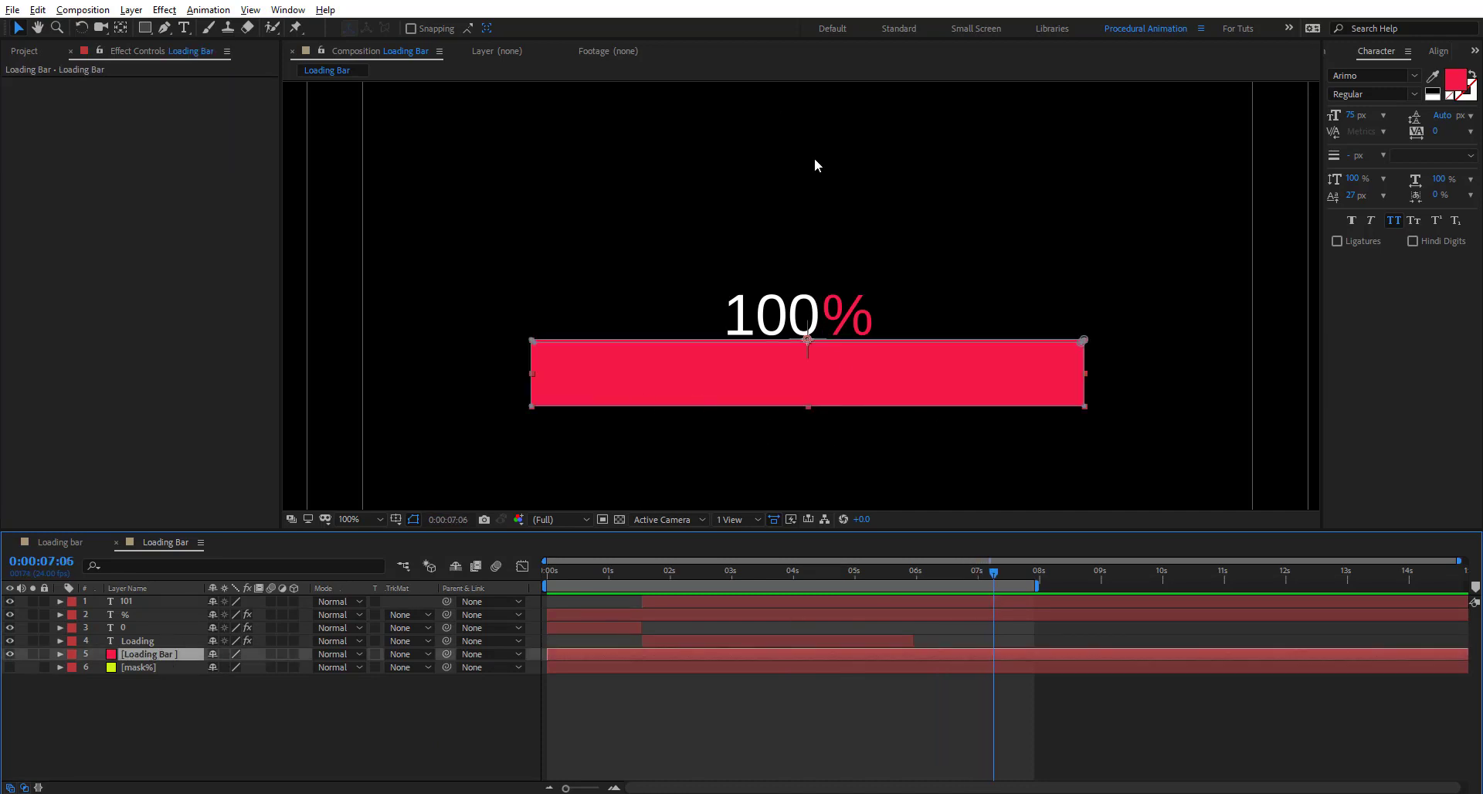
scroll(893, 295, "down", 4)
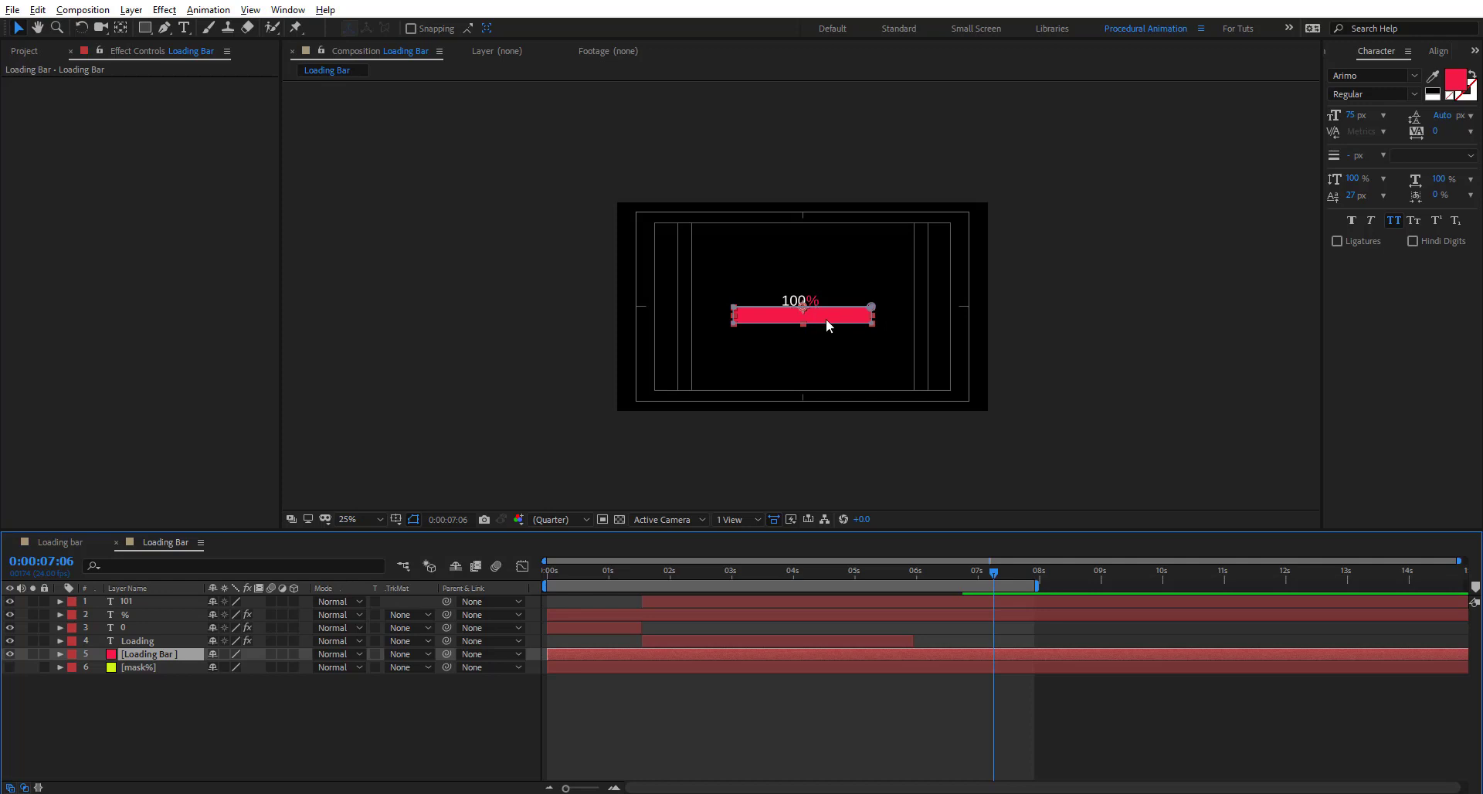
key("p")
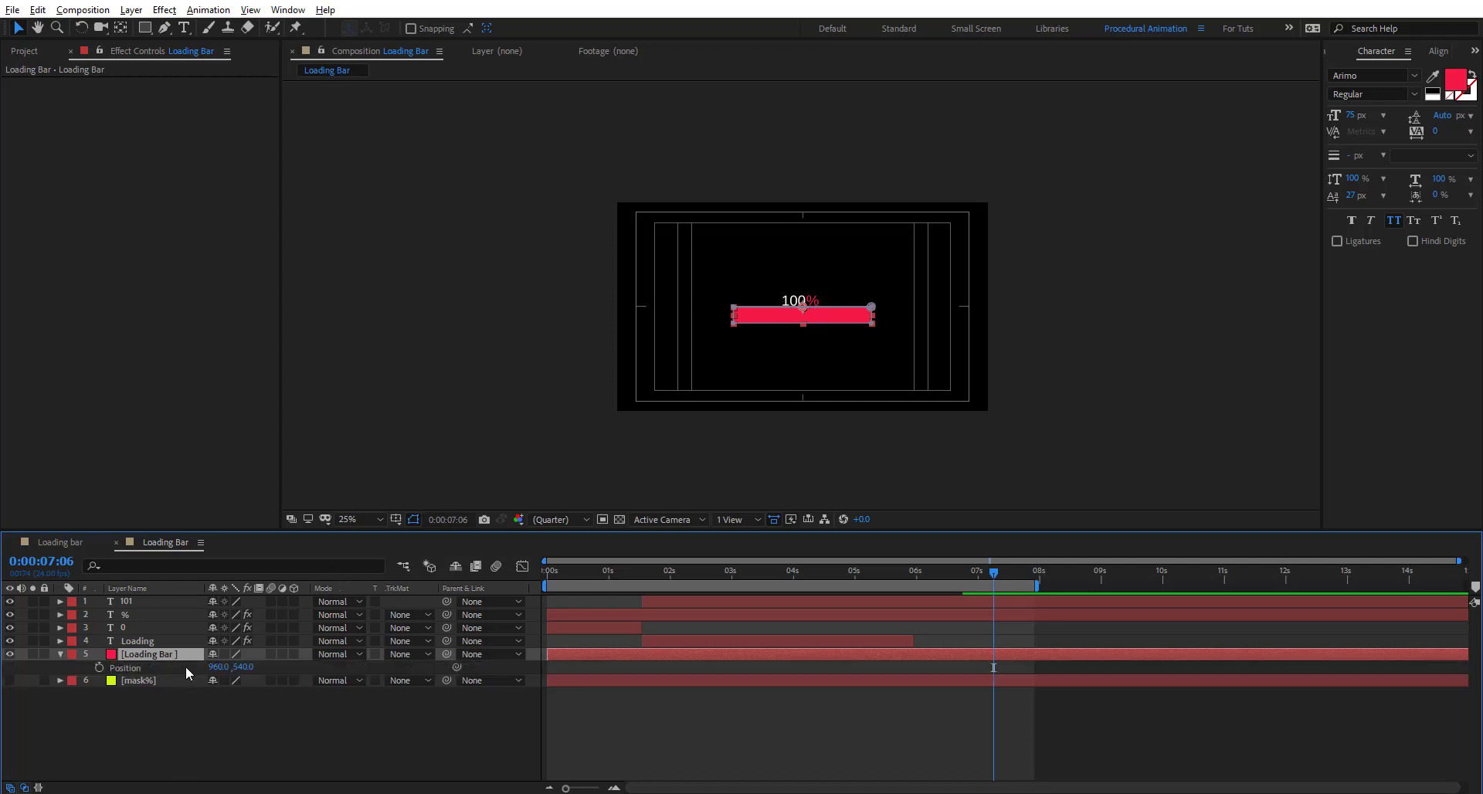
left_click(99, 668)
At 8:00, raise the Loading Bar to Y -123 so it slides off the top.
left_click_drag(991, 574, 1037, 590)
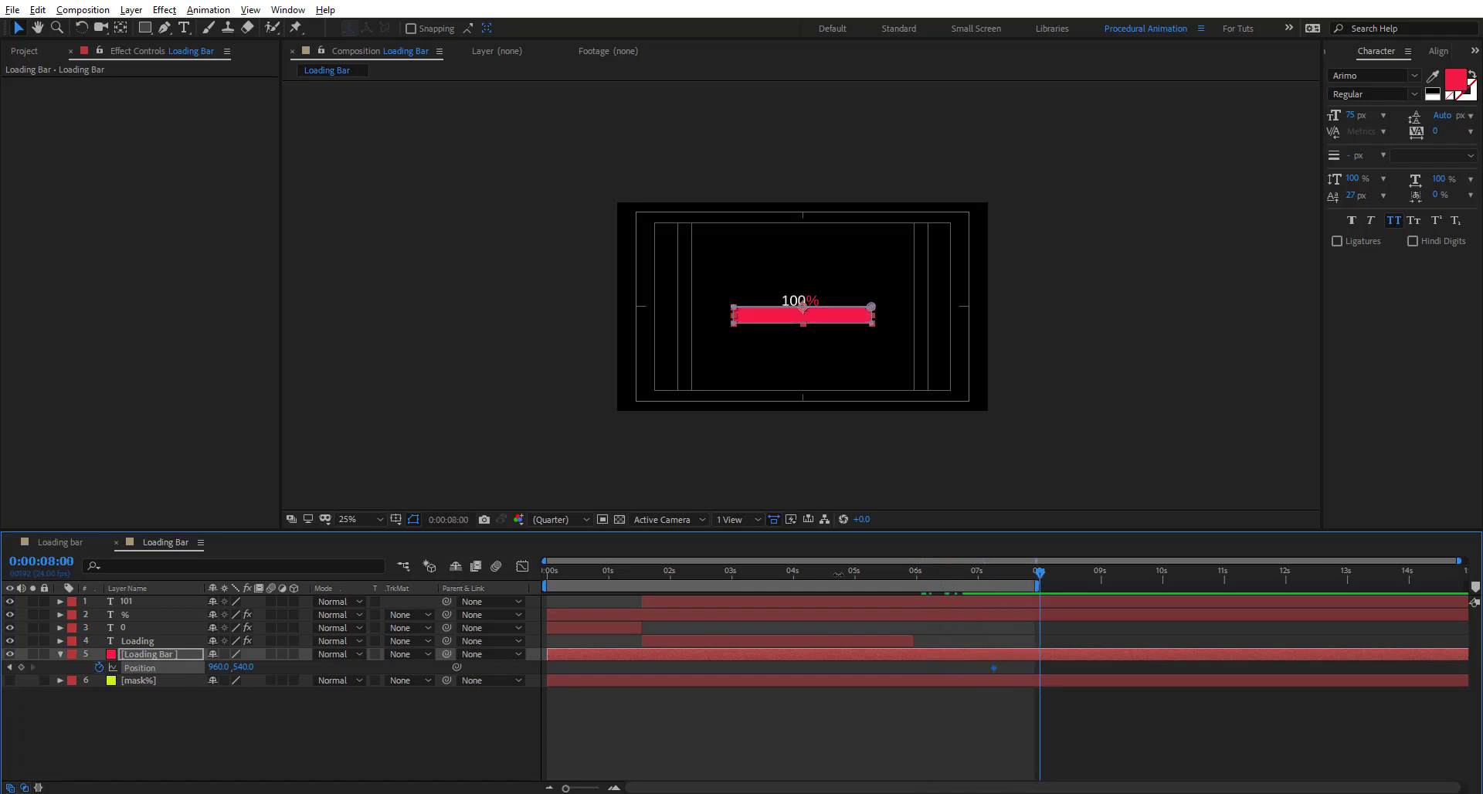
left_click_drag(242, 666, 3, 674)
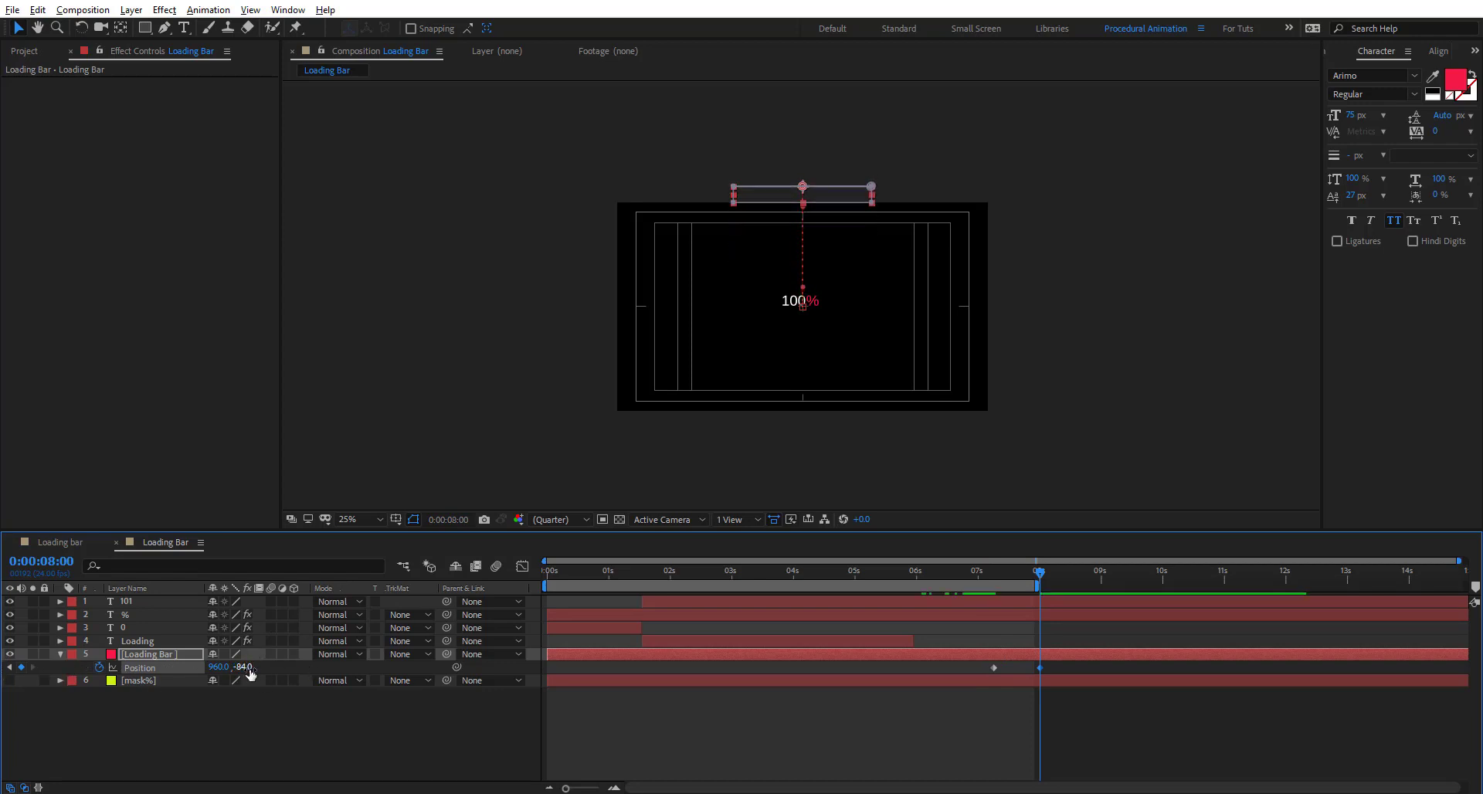
left_click_drag(254, 665, 221, 667)
left_click(922, 738)
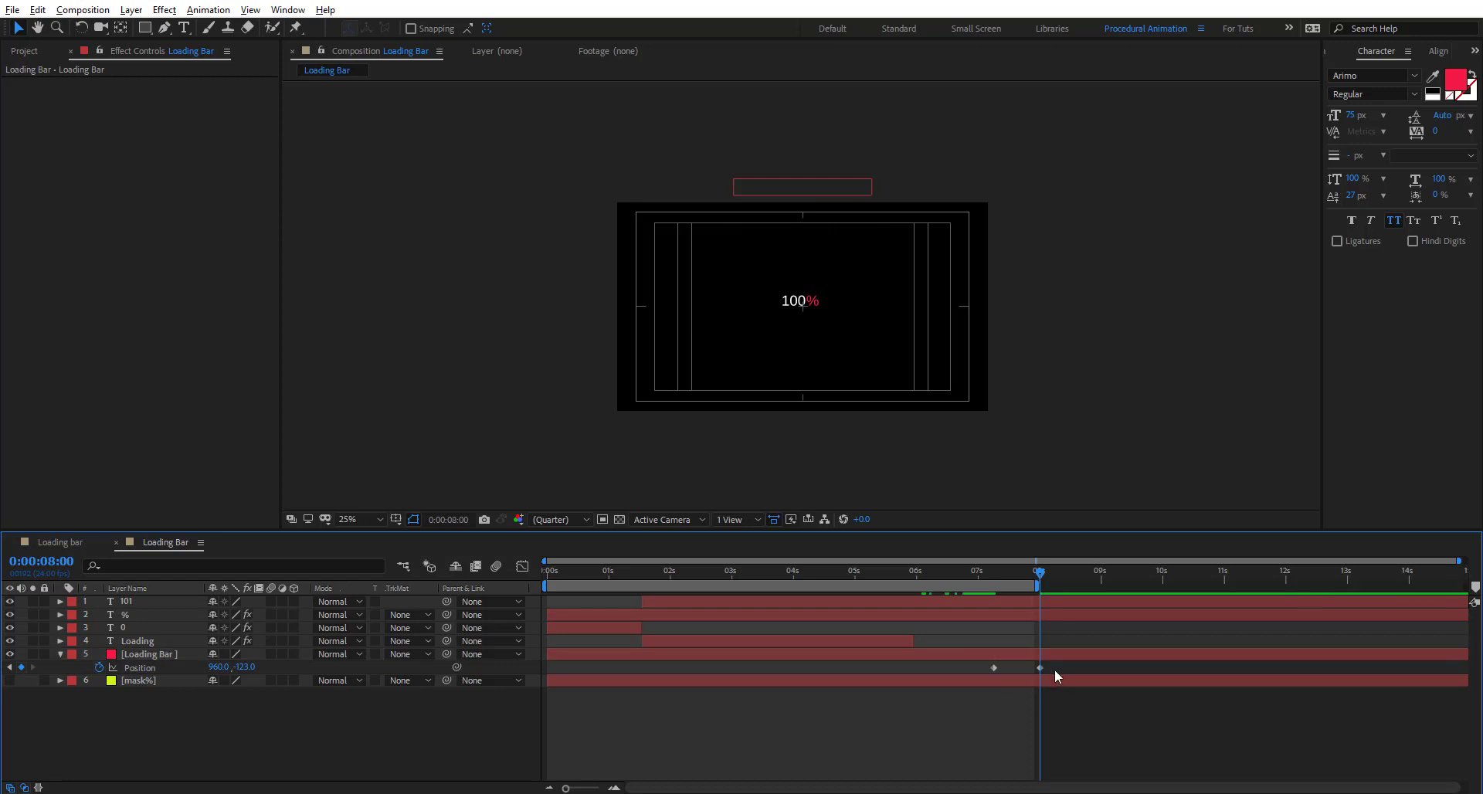
left_click_drag(1056, 669, 916, 683)
left_click(1016, 706)
left_click_drag(974, 578, 1032, 584)
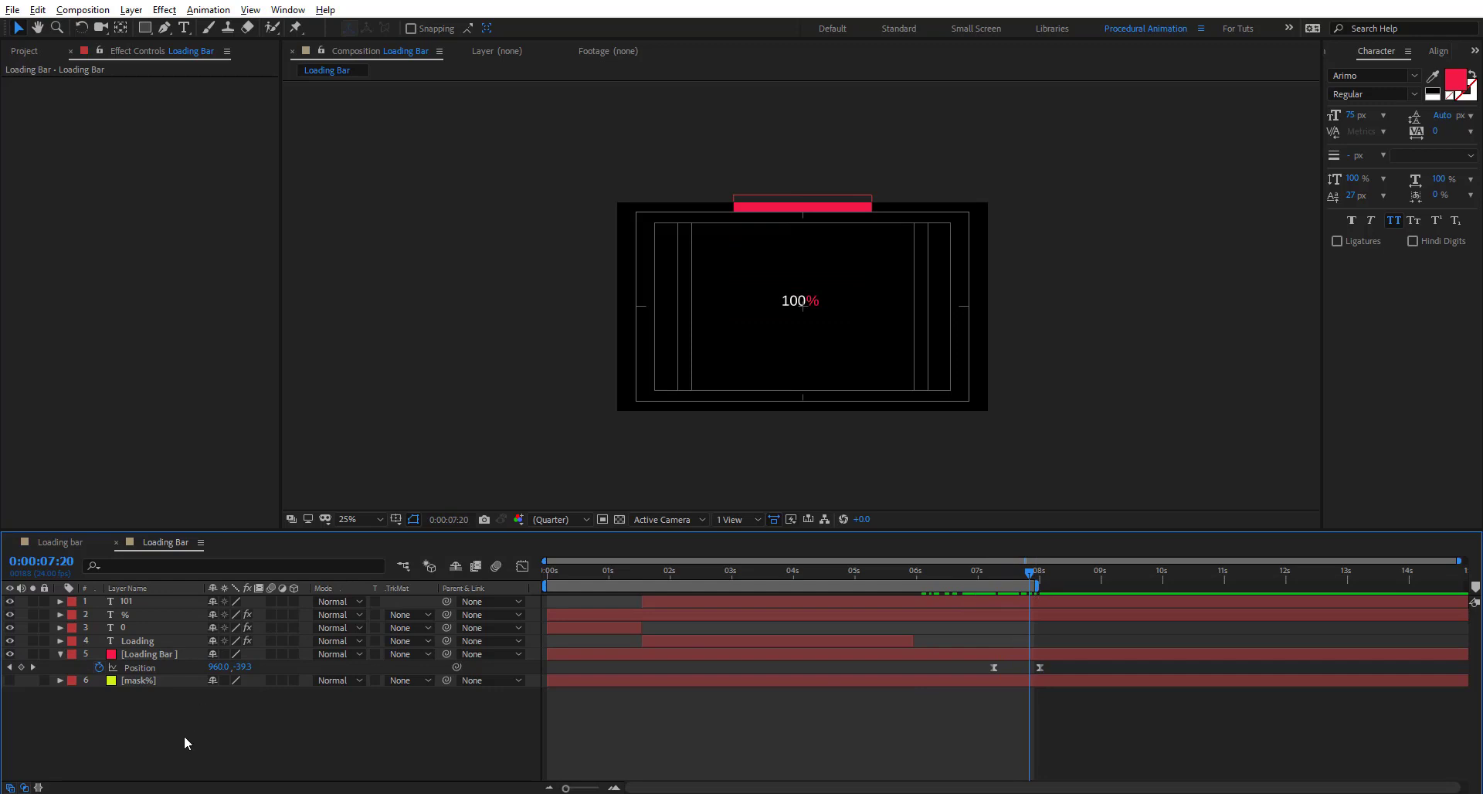
key("ctrl+y")
Name the new solid 'mask', move it to the bottom, and draw a rectangle mask over the lower frame.
type("mask")
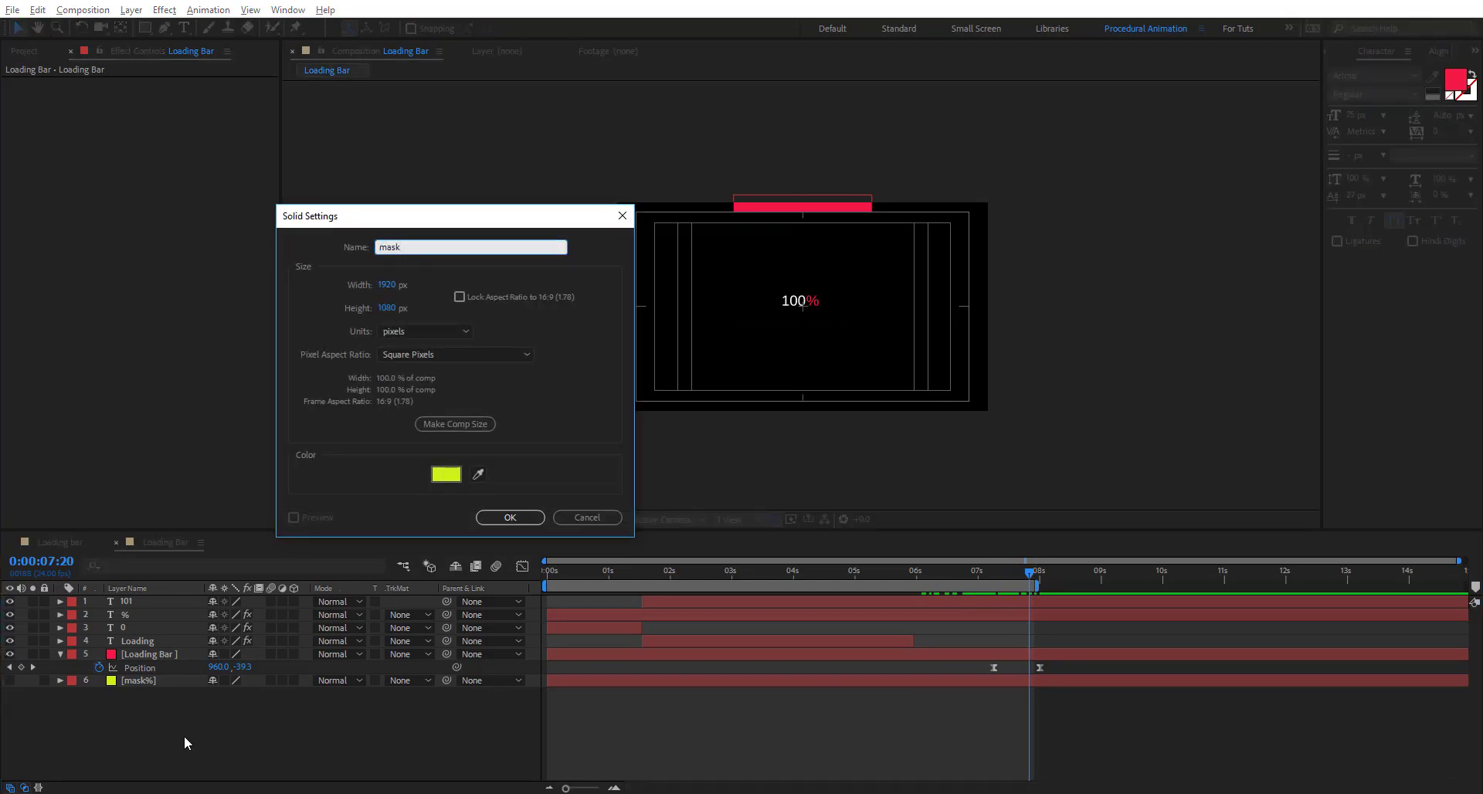
key("Return")
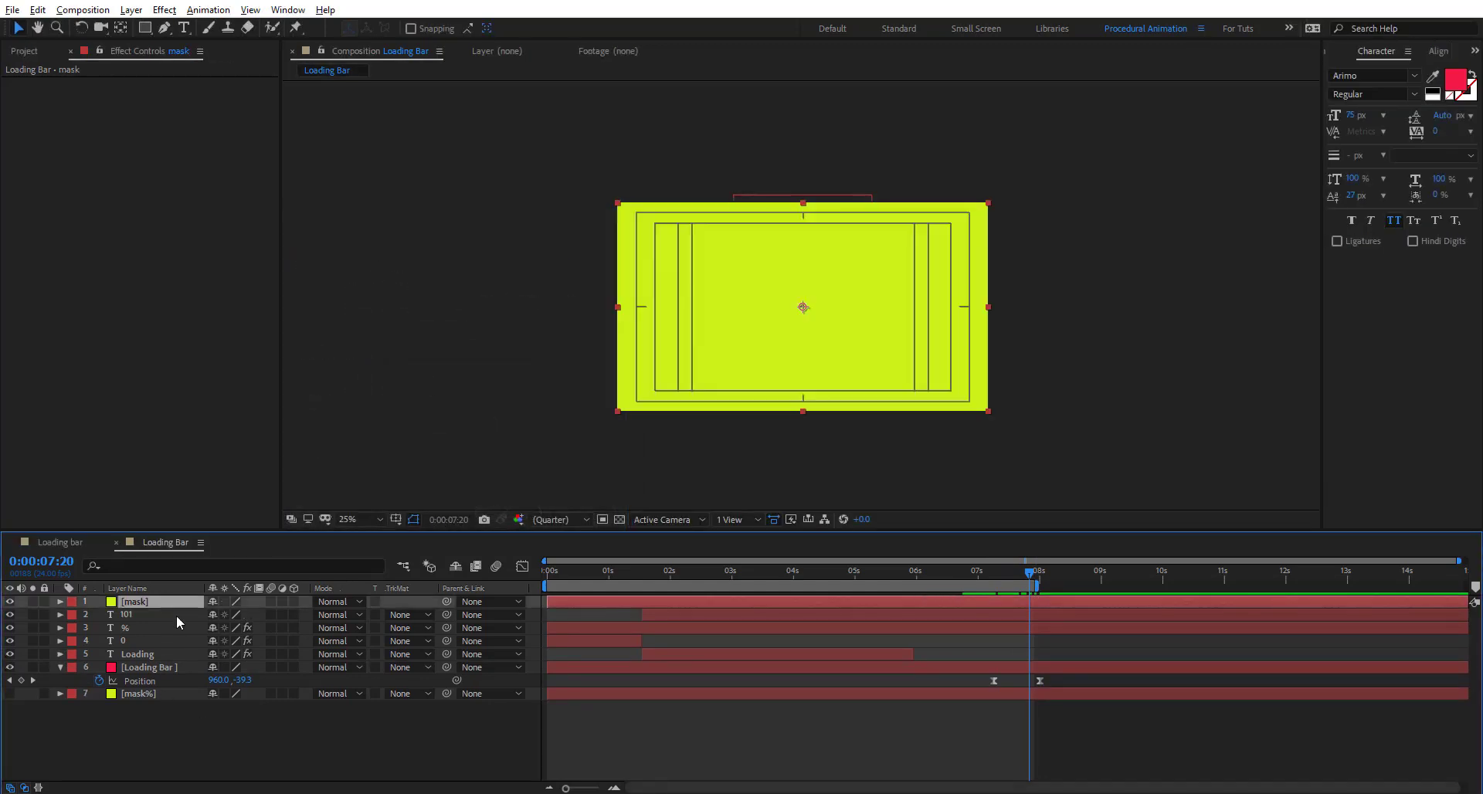
left_click_drag(169, 718, 169, 718)
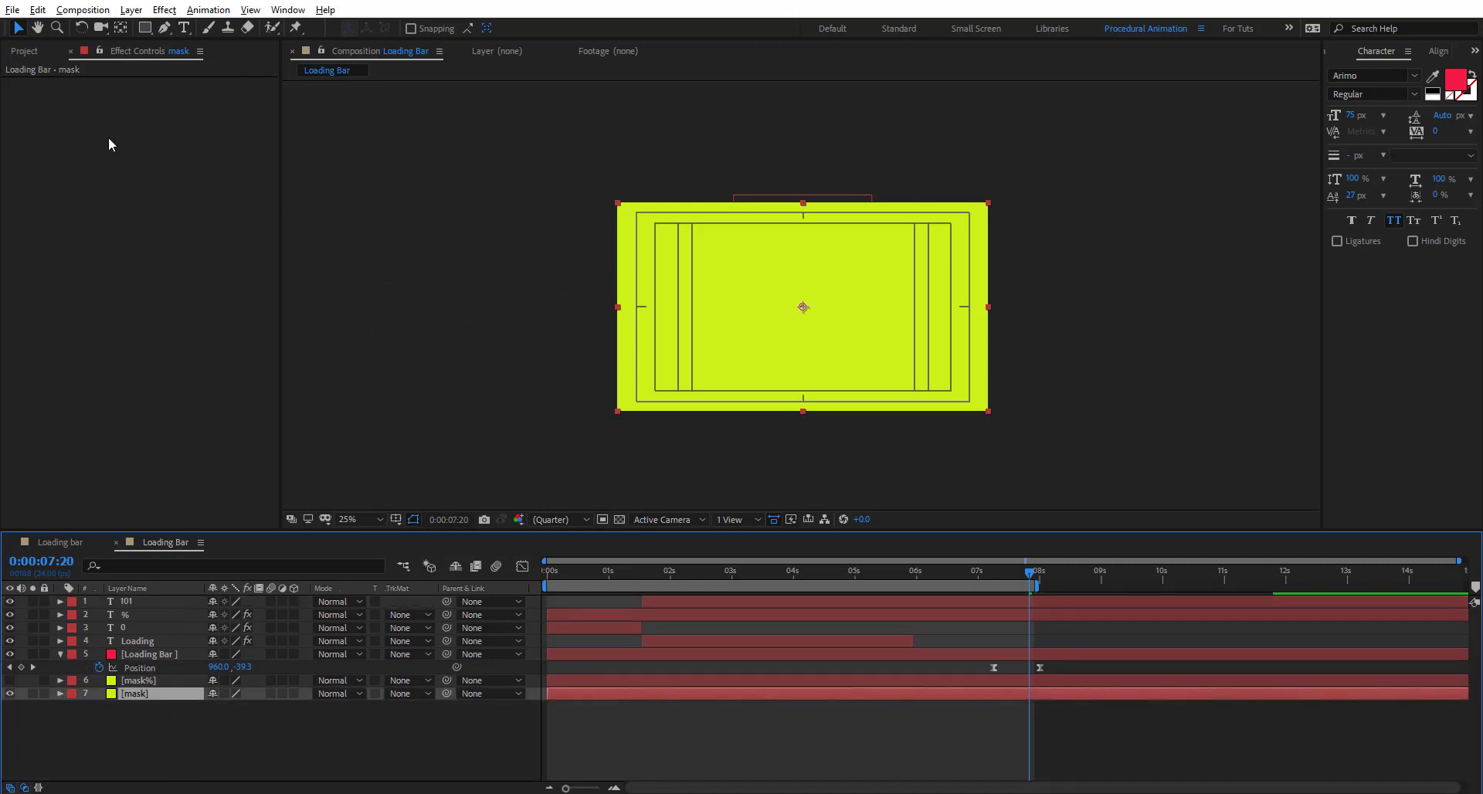
left_click(145, 27)
left_click_drag(587, 302, 1034, 446)
left_click(10, 693)
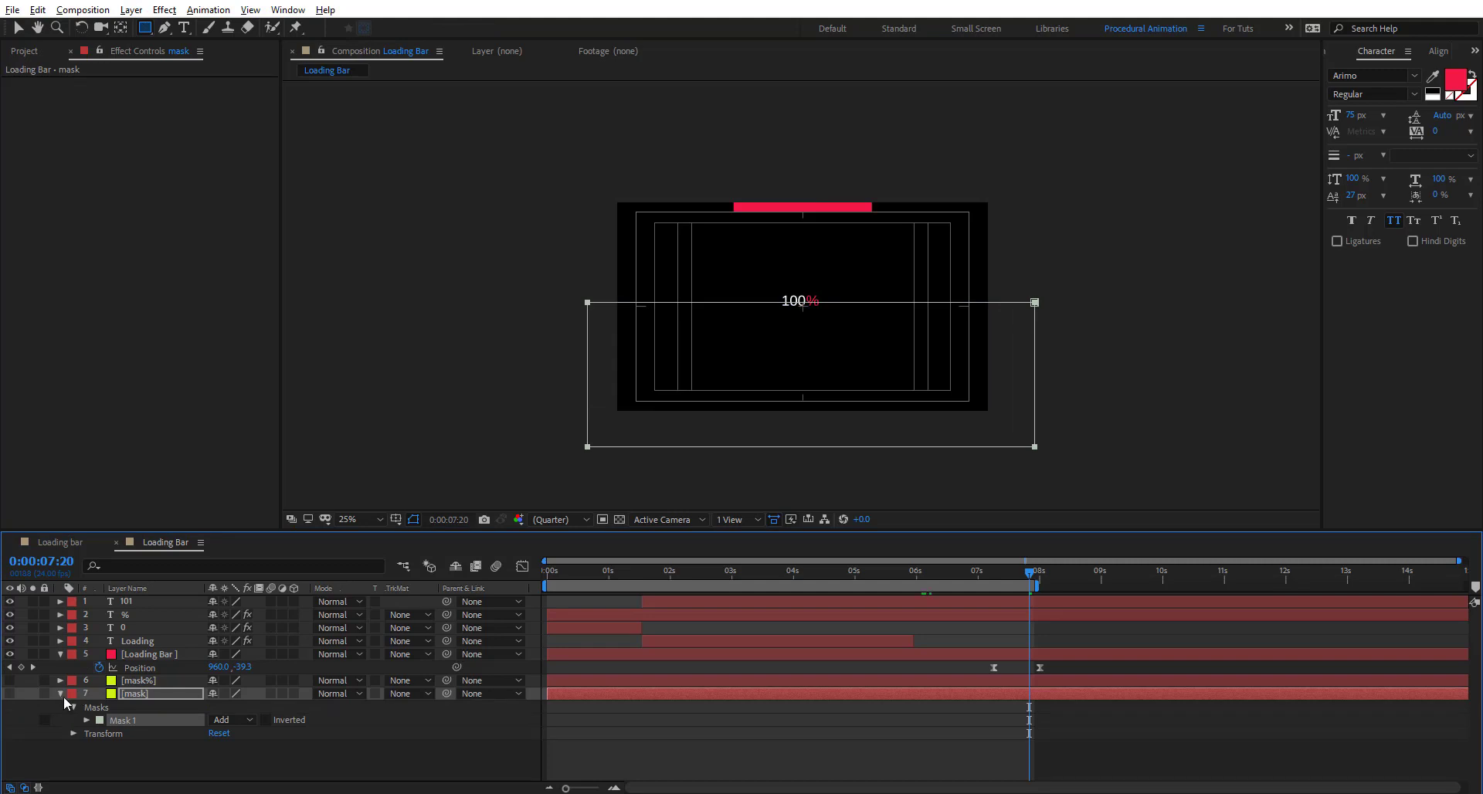
left_click(60, 693)
left_click(19, 29)
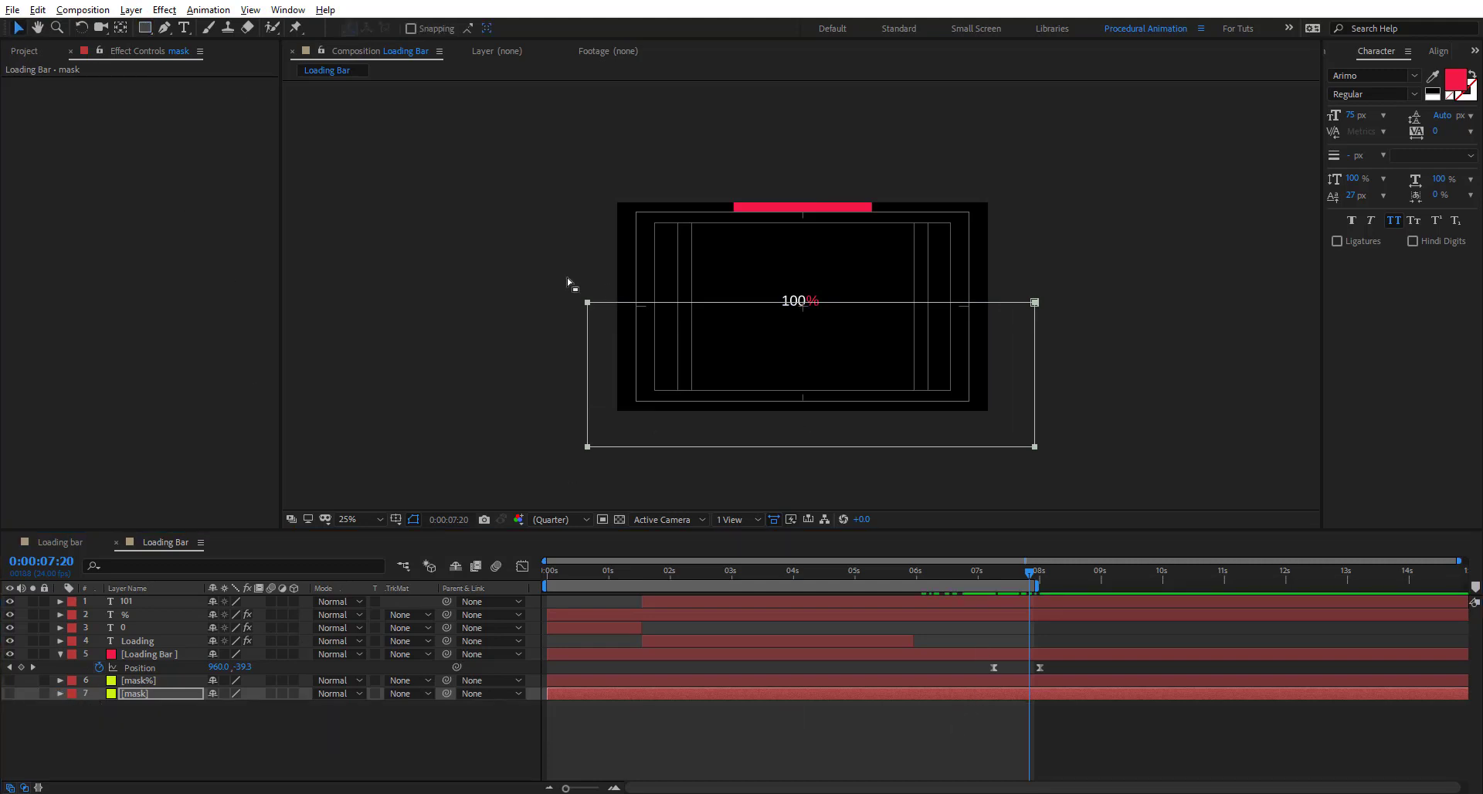
Keyframe the Mask Path at 07:06 with its top edge lowered onto the red bar.
key("m")
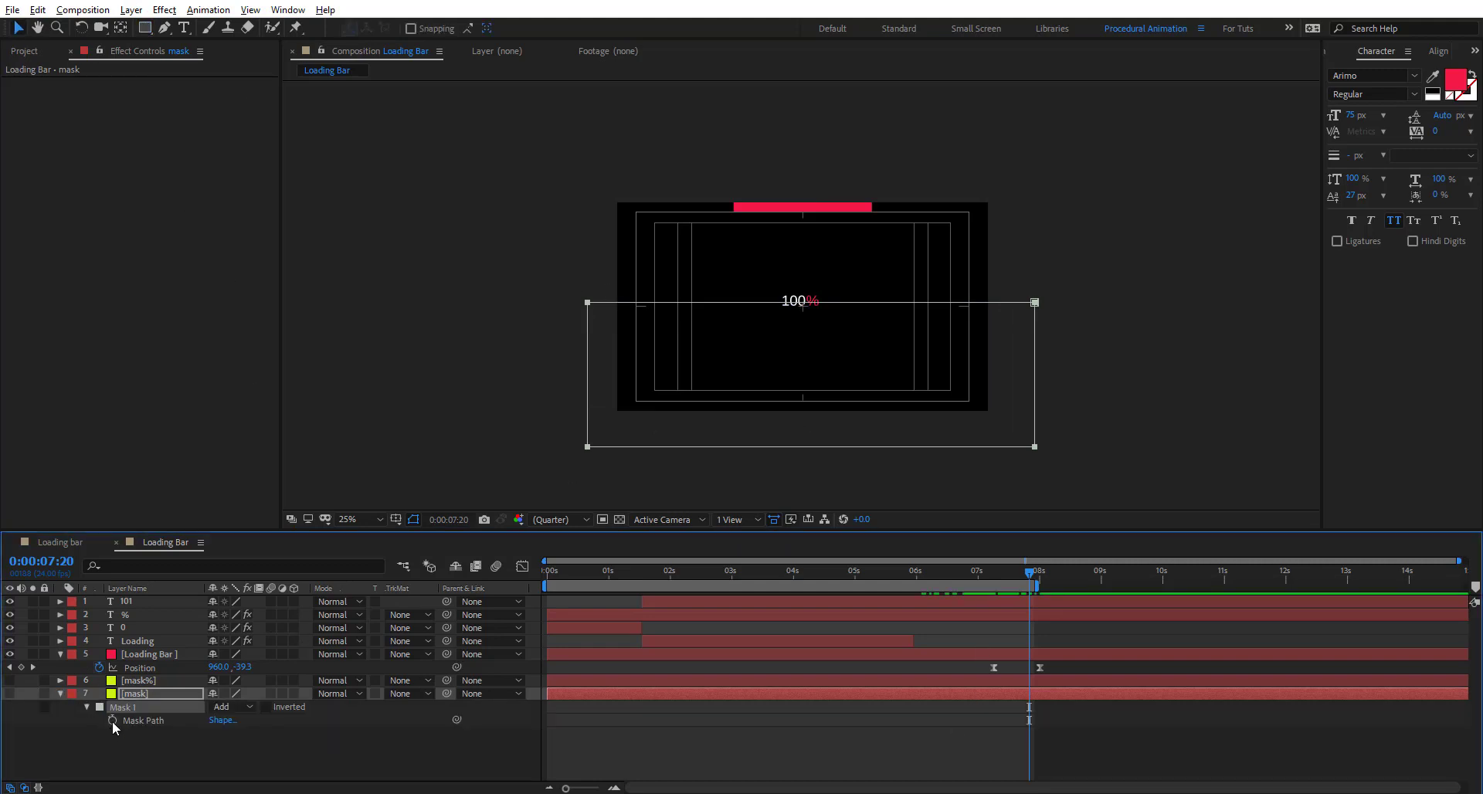
left_click(113, 720)
left_click_drag(1030, 719, 1004, 721)
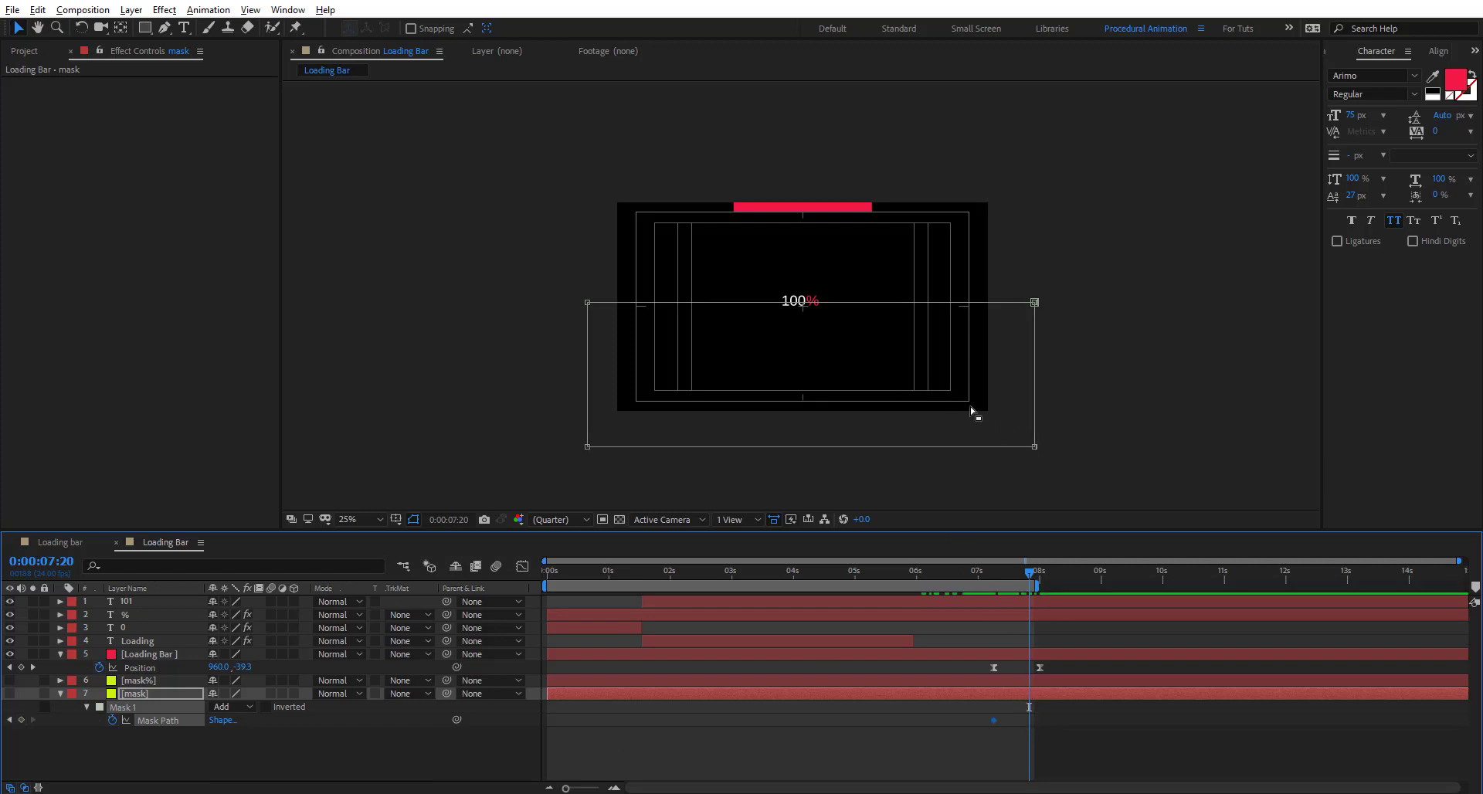
left_click(803, 324)
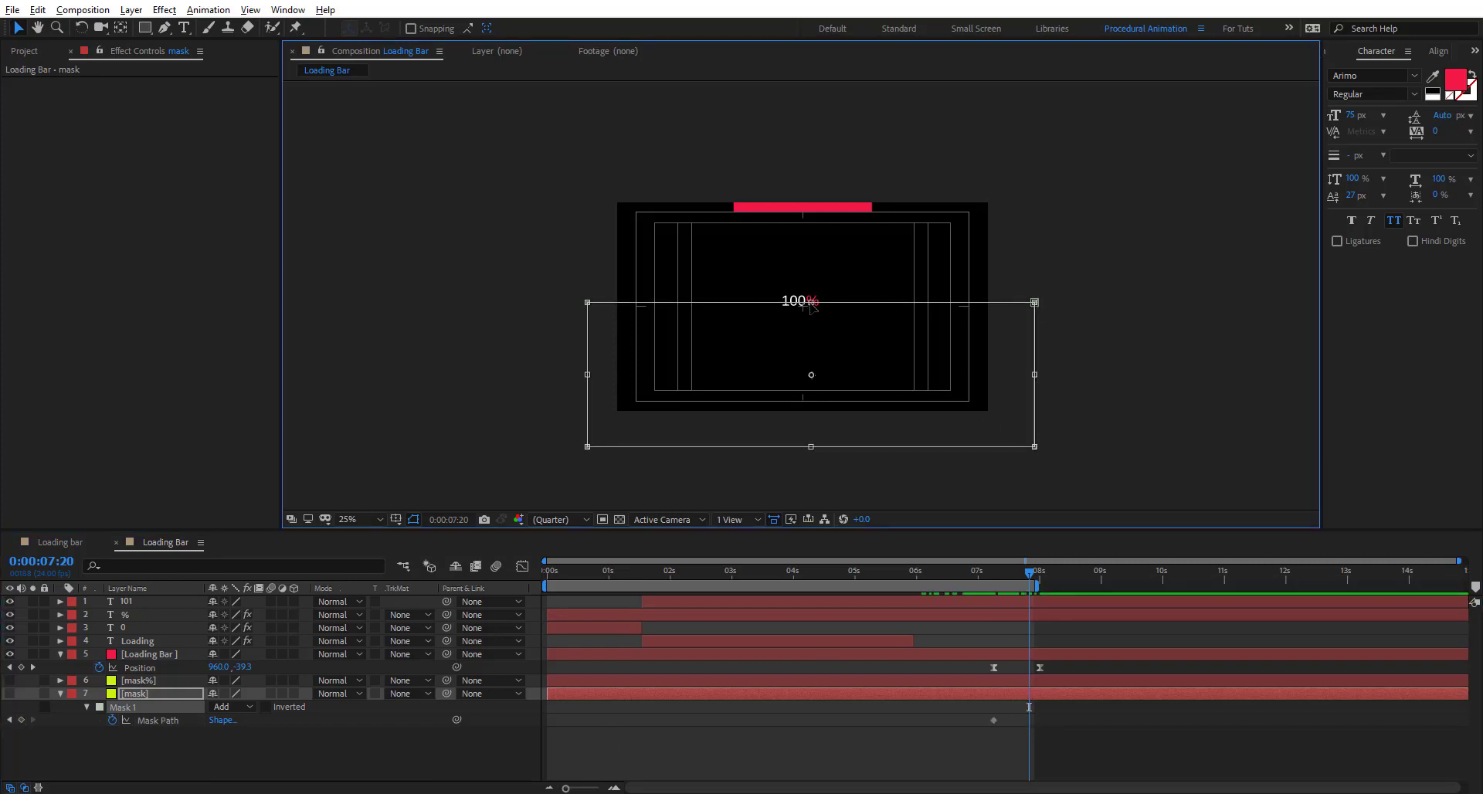
left_click_drag(811, 302, 811, 316)
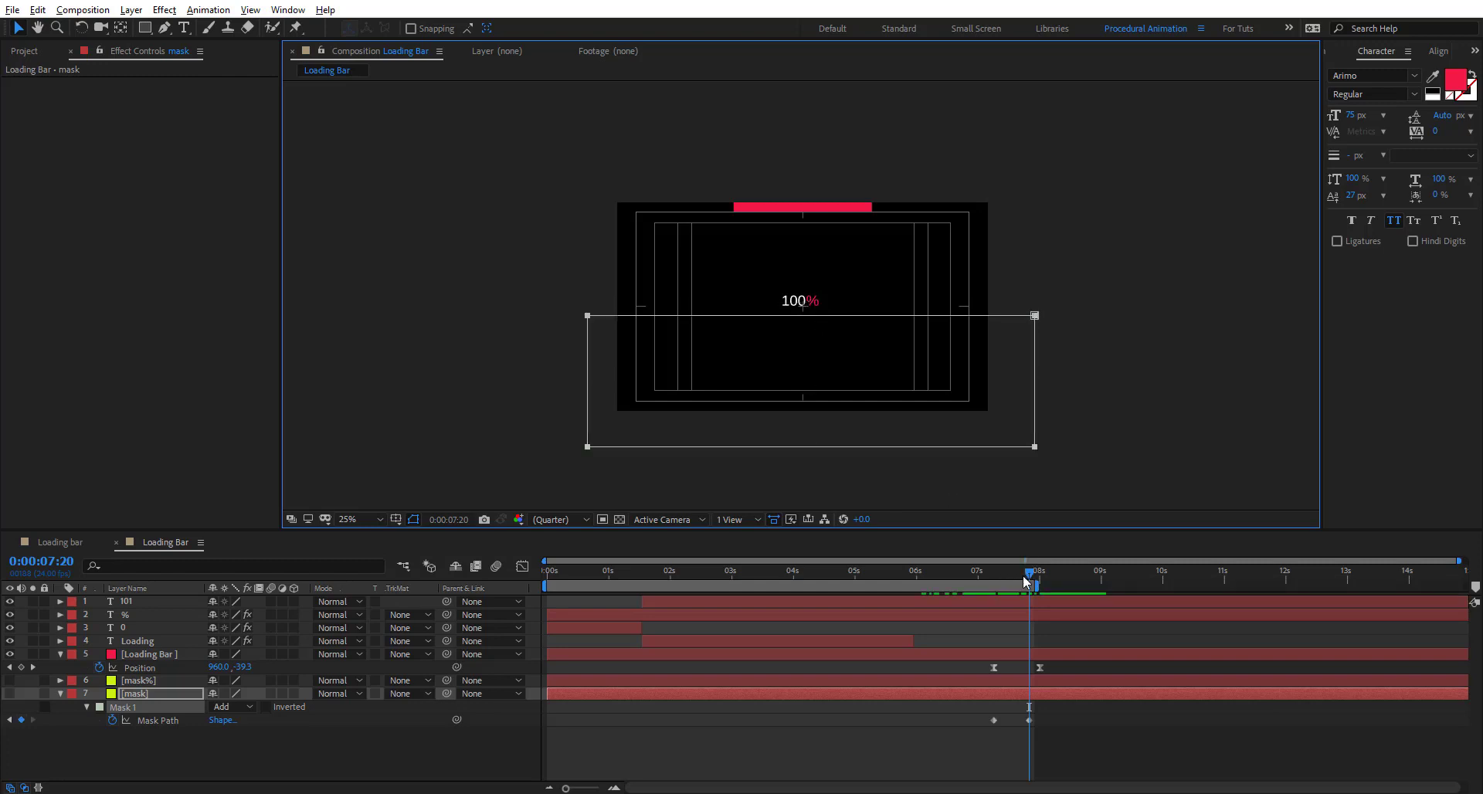
left_click_drag(1025, 580, 996, 578)
left_click(820, 316)
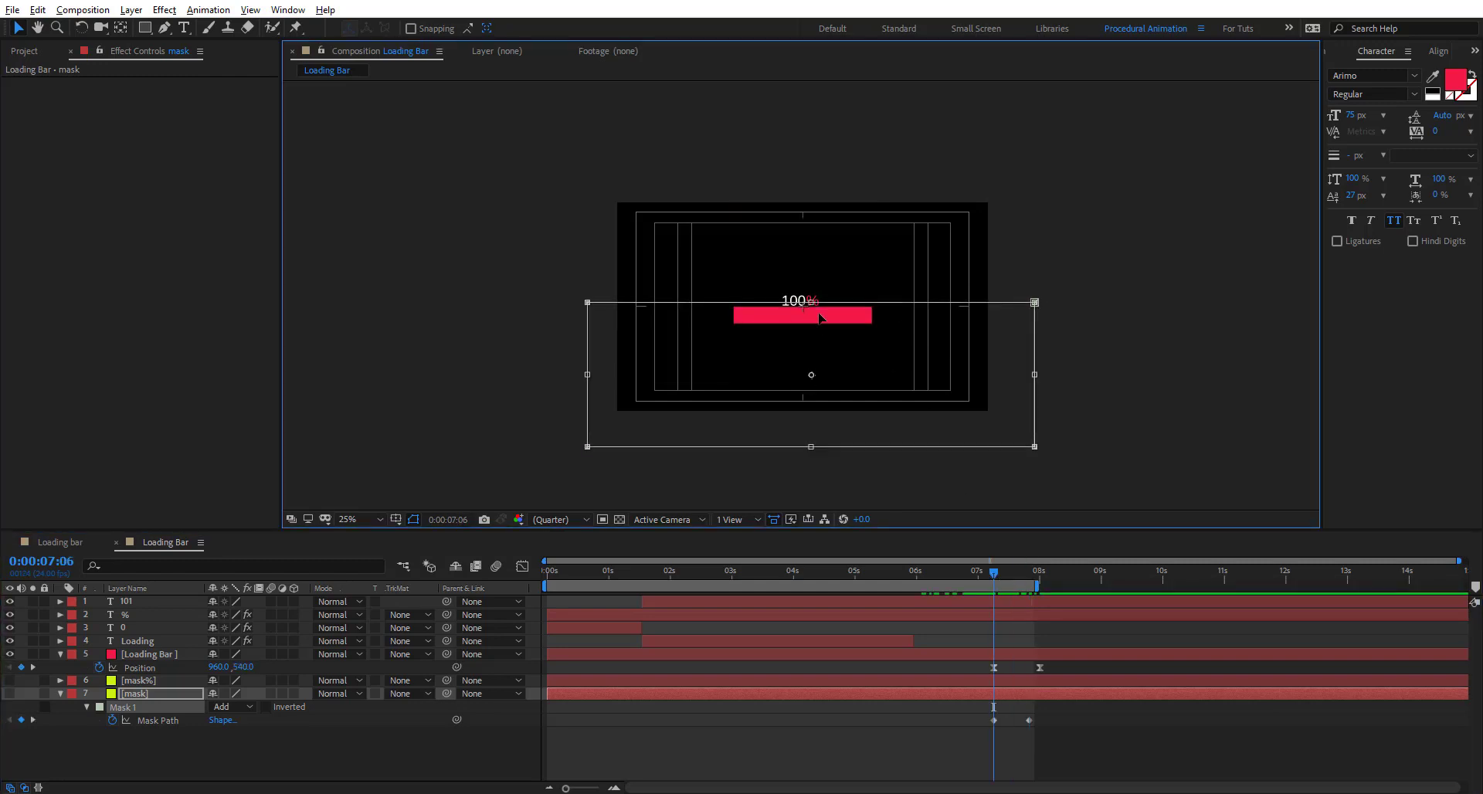
left_click_drag(811, 301, 810, 315)
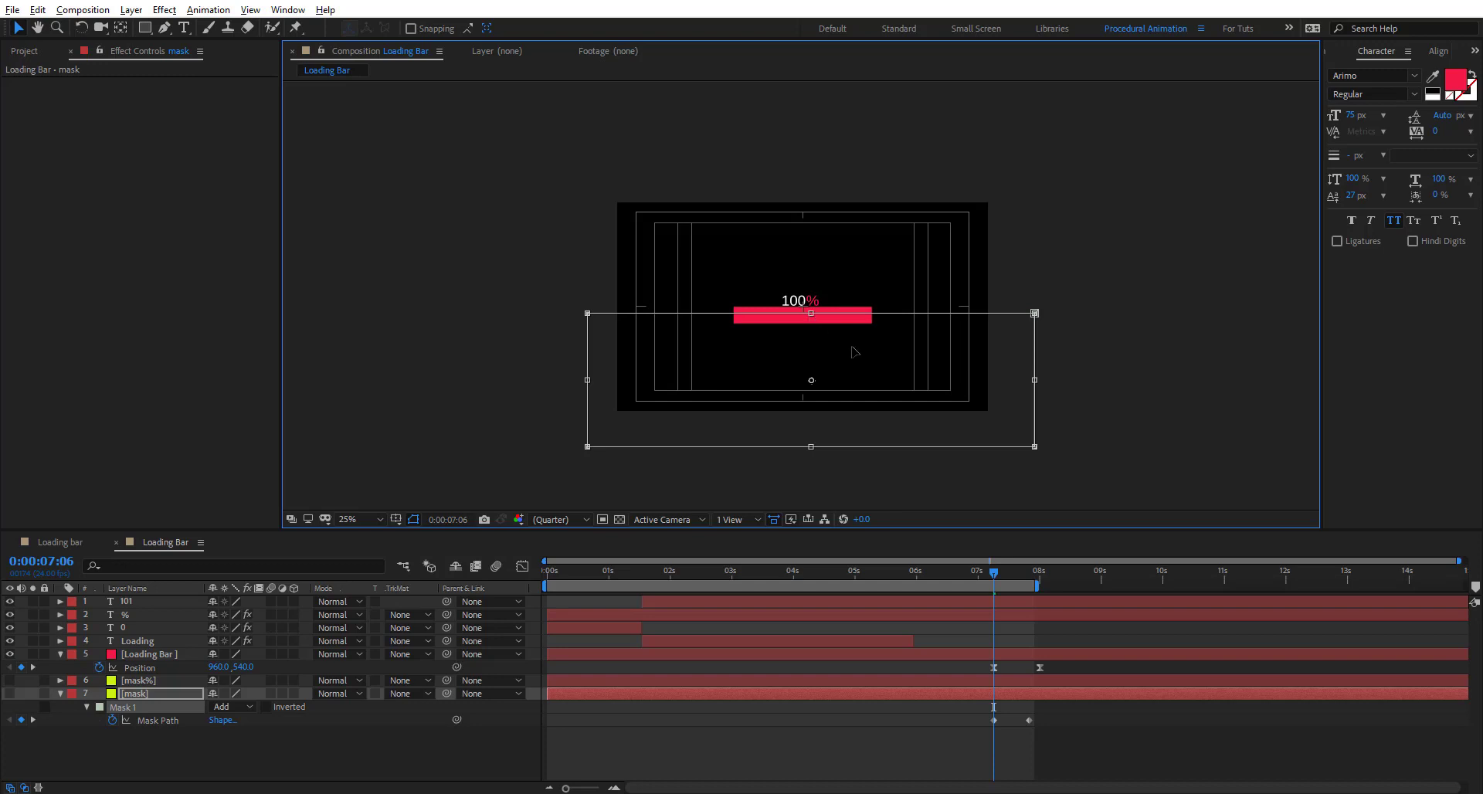
At 08:00, free-transform the mask's top edge upward for the second keyframe.
left_click_drag(1012, 571, 1048, 586)
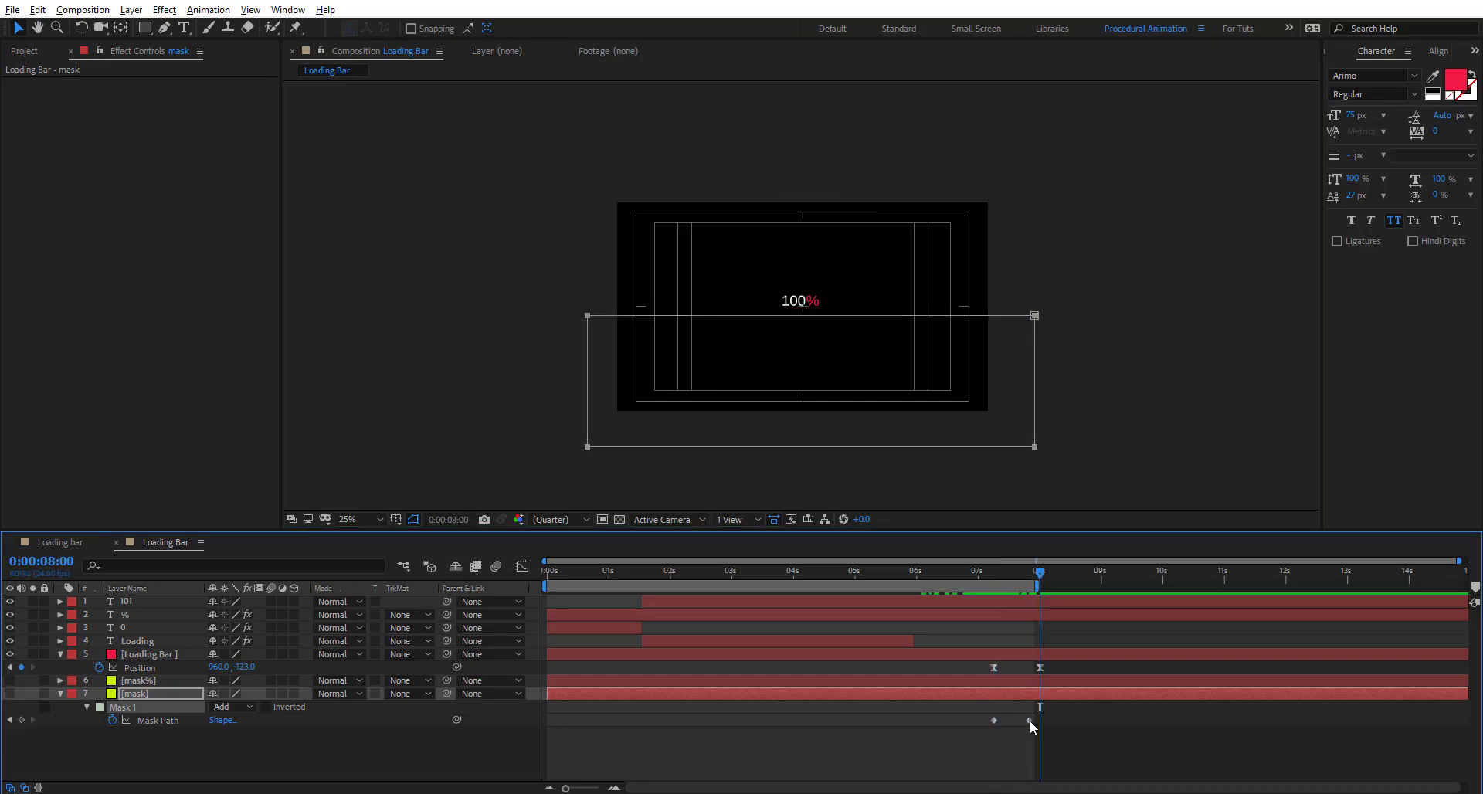
left_click_drag(1029, 721, 1040, 721)
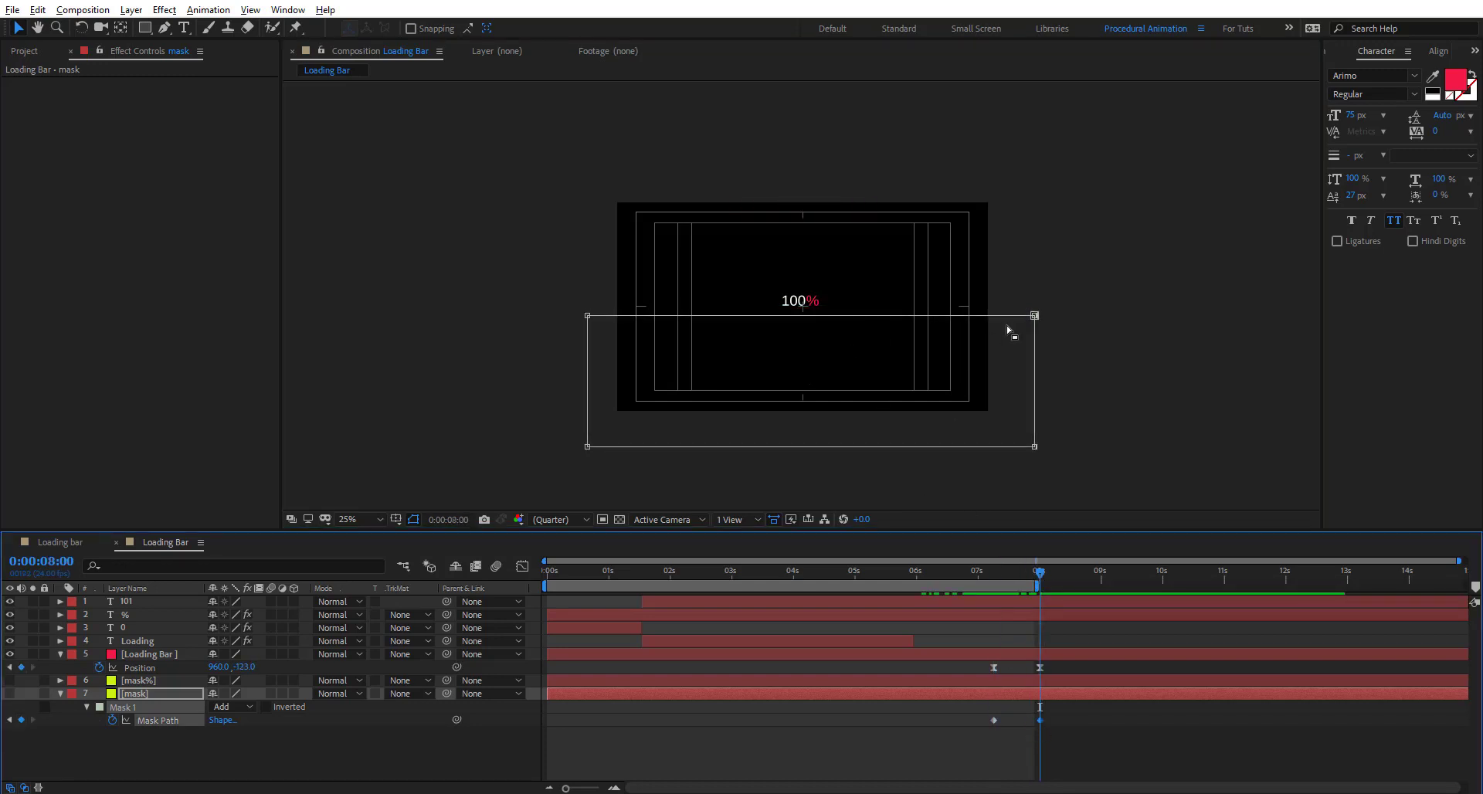
double_click(831, 315)
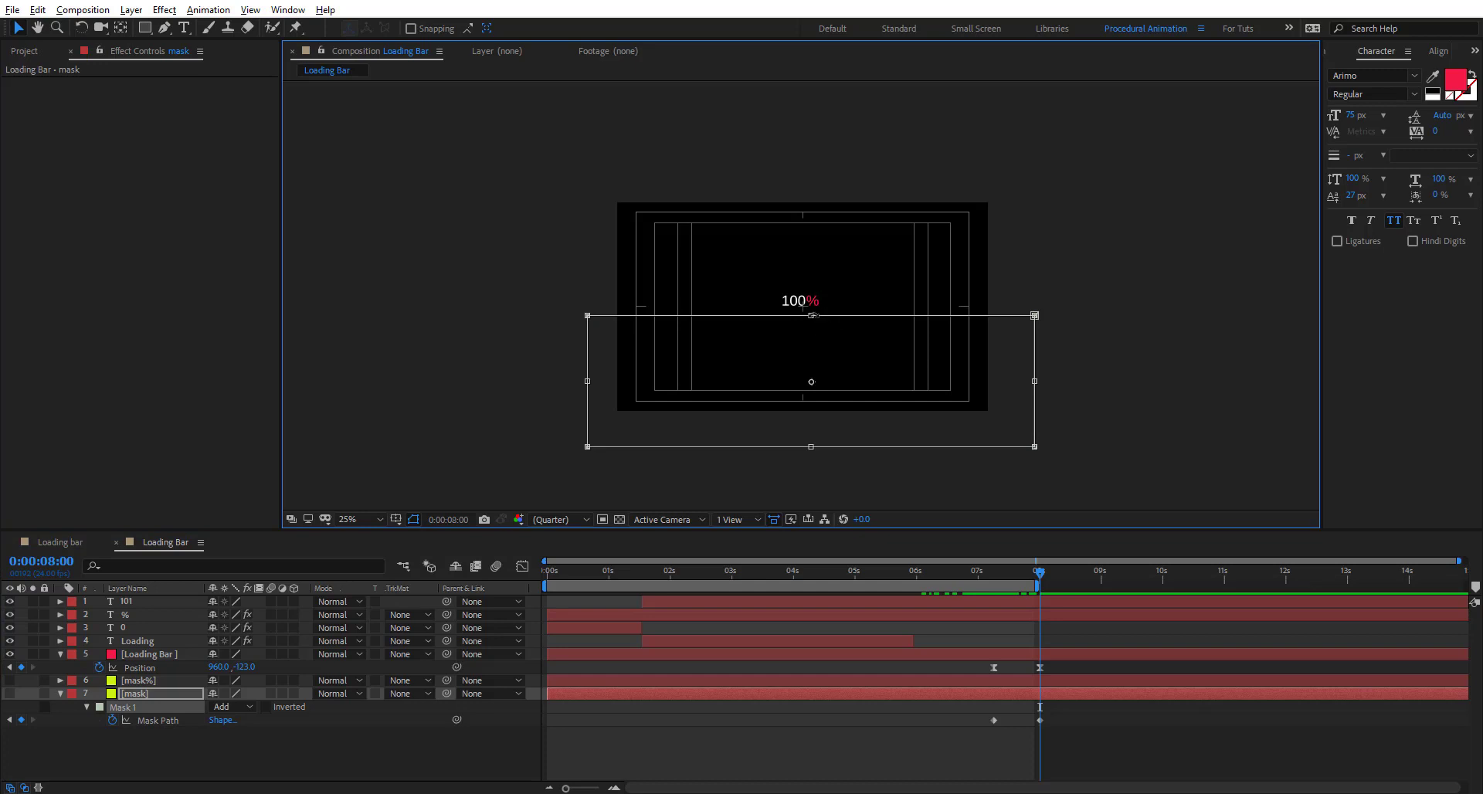
left_click_drag(811, 315, 812, 249)
left_click(1041, 742)
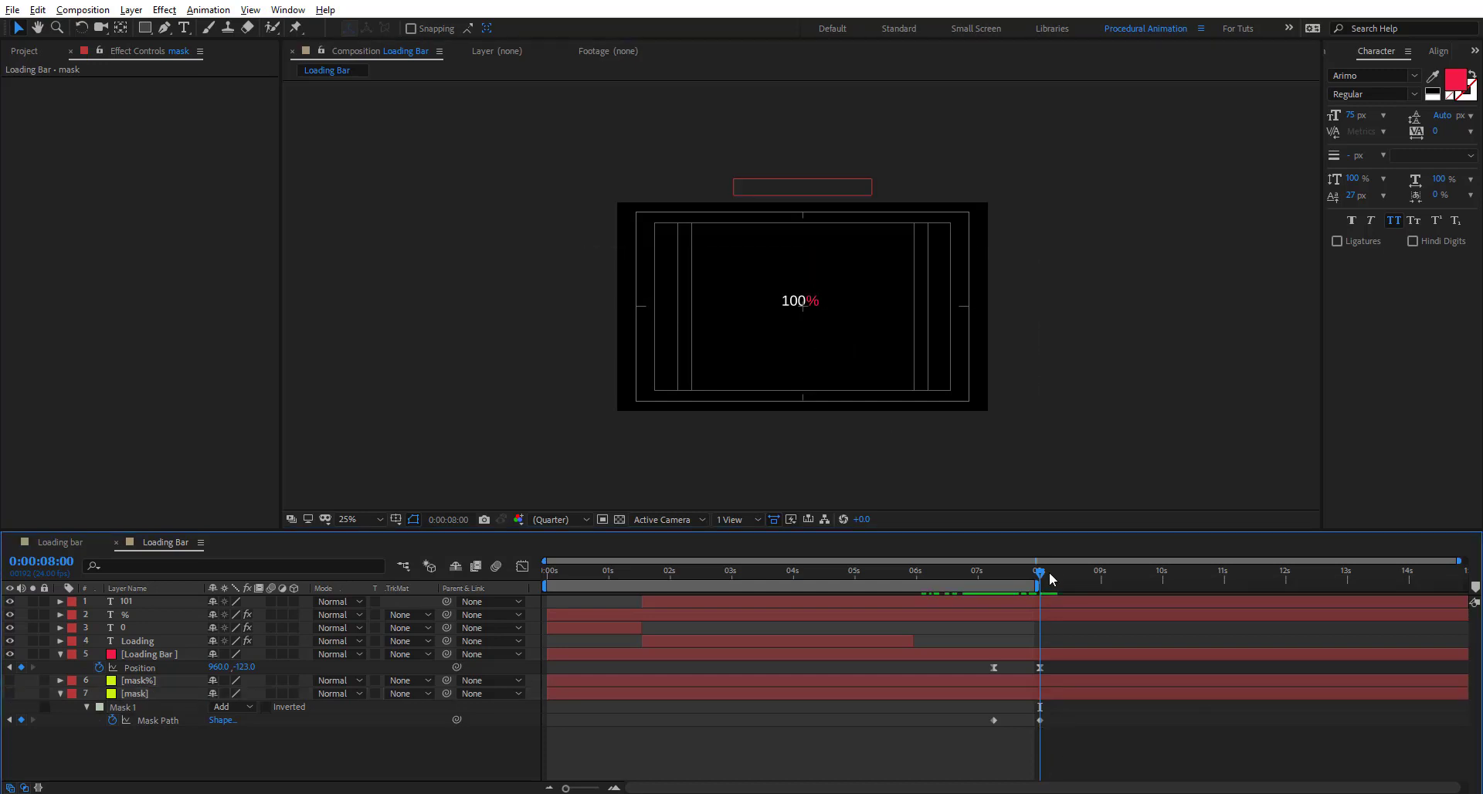
Move the last Mask Path keyframe to 07:18.
left_click(935, 745)
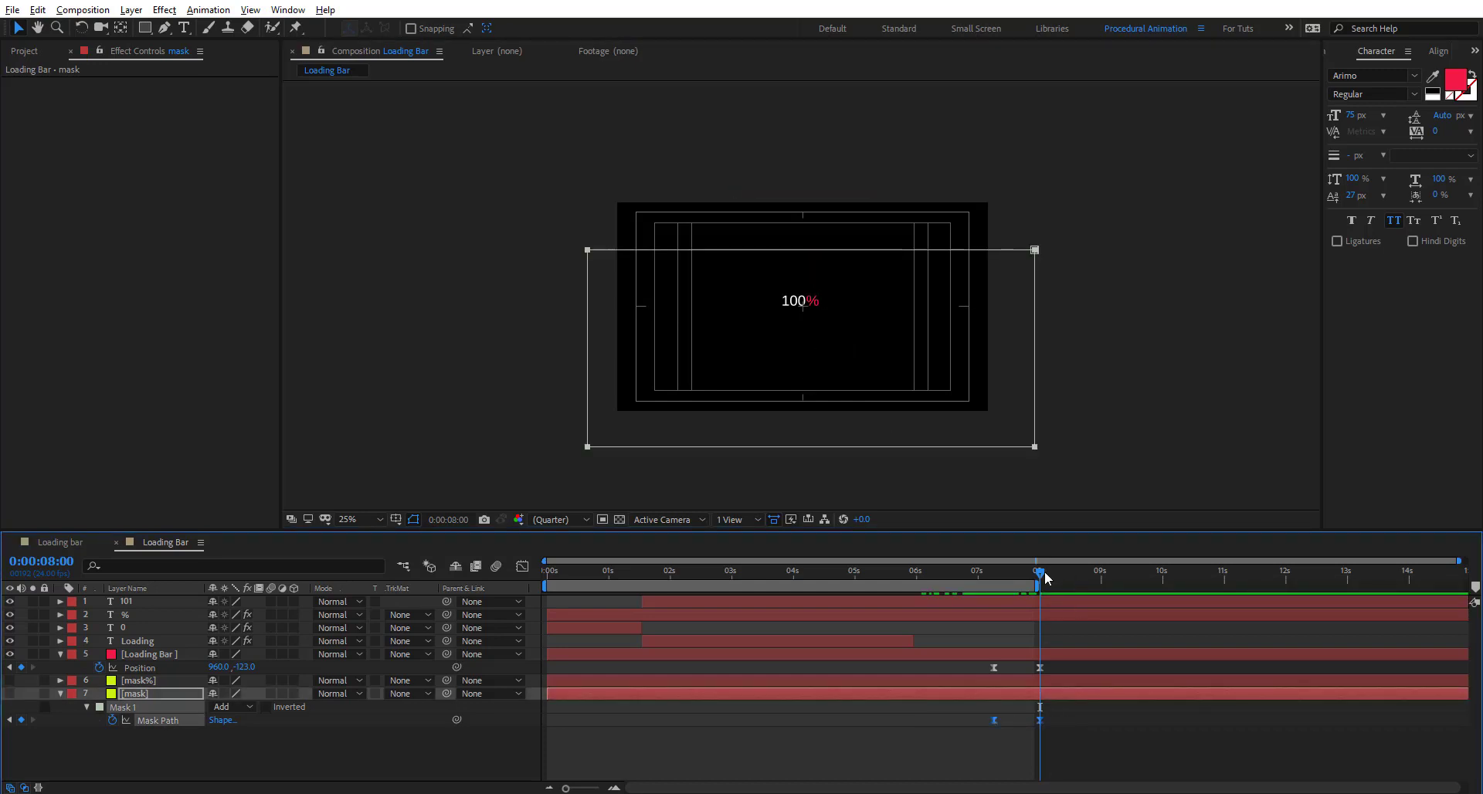
left_click_drag(1045, 577, 1009, 572)
left_click_drag(1039, 720, 1023, 720)
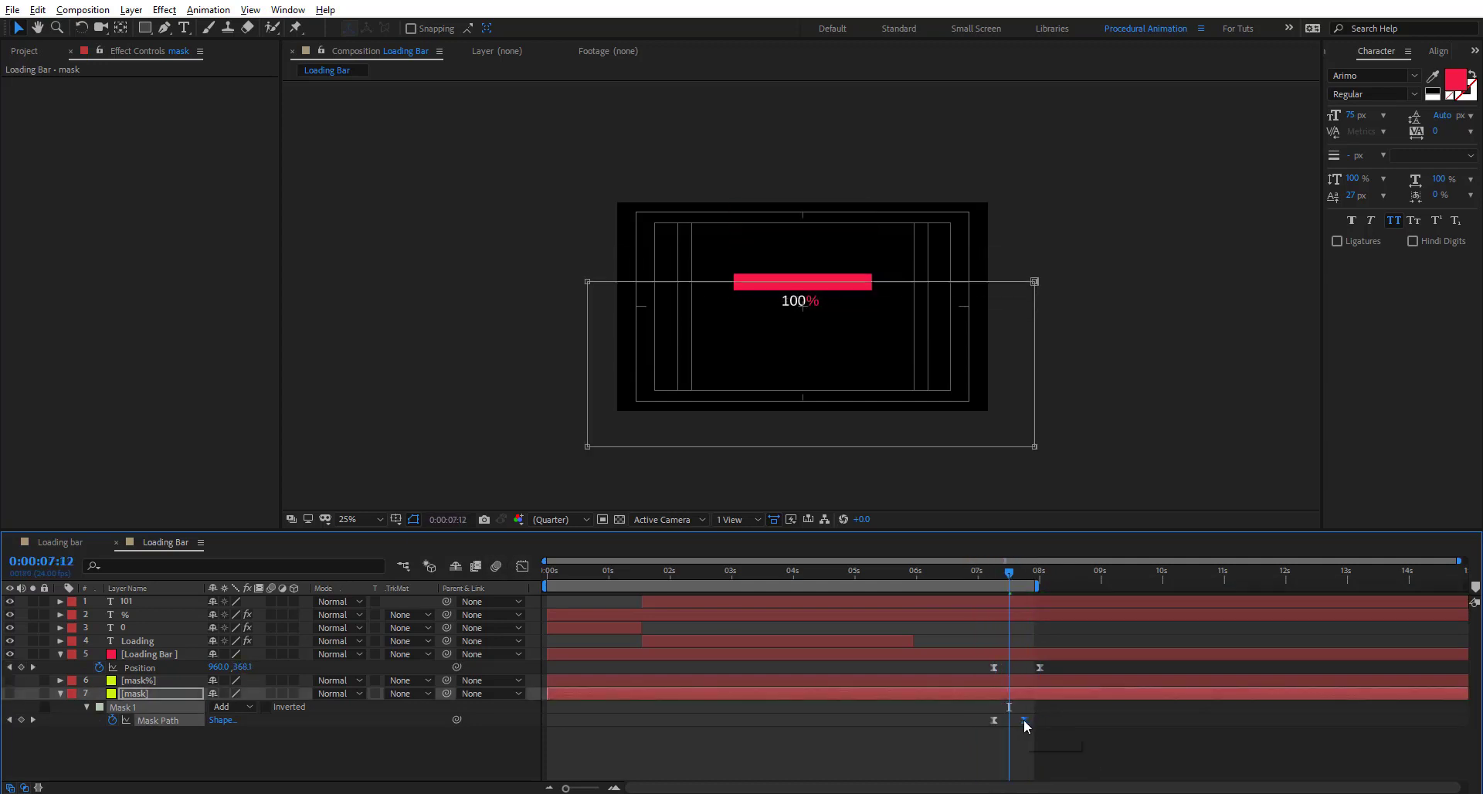
mouse_move(1004, 575)
left_mouse_down()
mouse_move(987, 581)
mouse_move(1025, 589)
left_mouse_up()
left_click(778, 755)
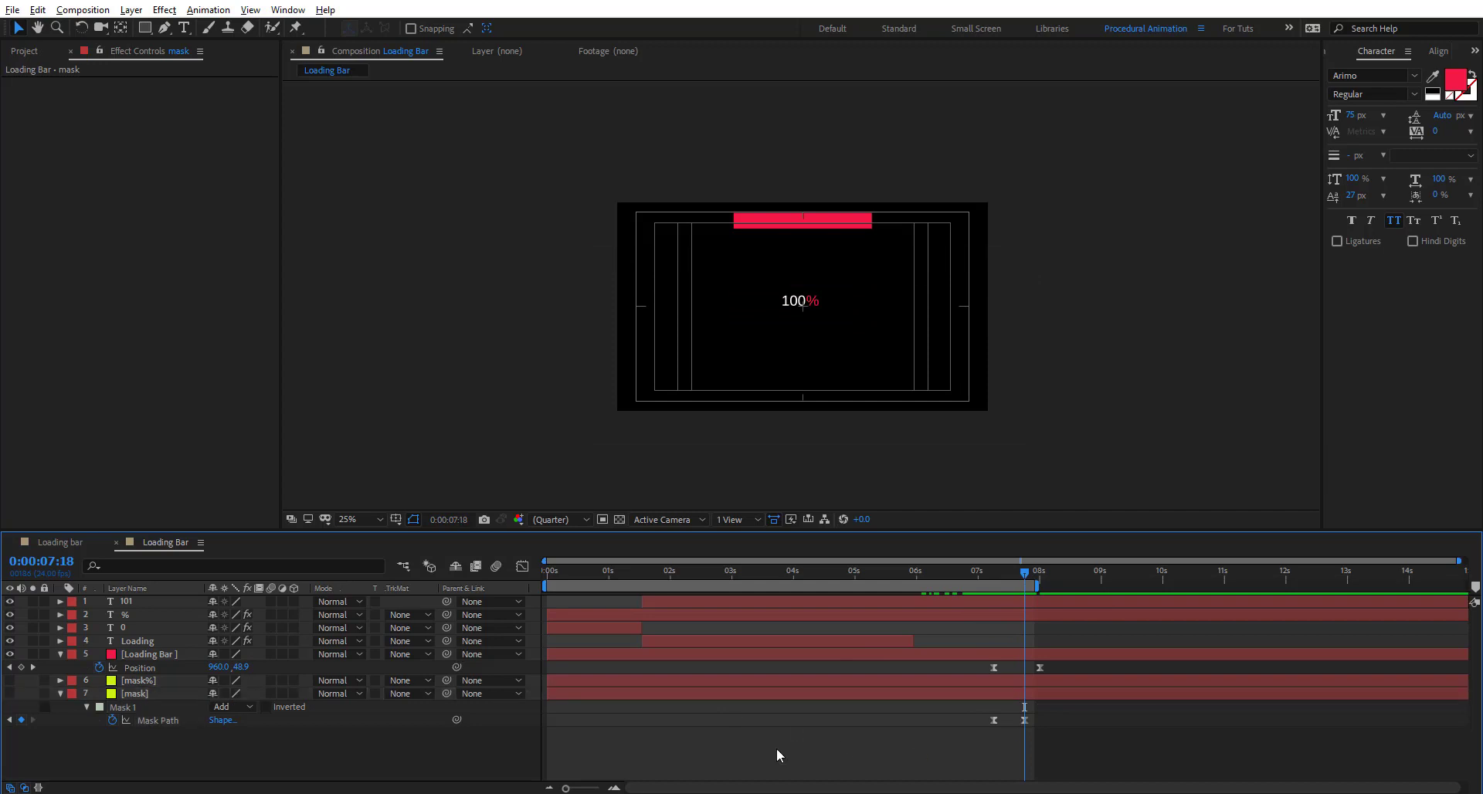
Inspect the Set Matte settings on the Loading and 0 layers.
left_click(134, 639)
left_click(67, 85)
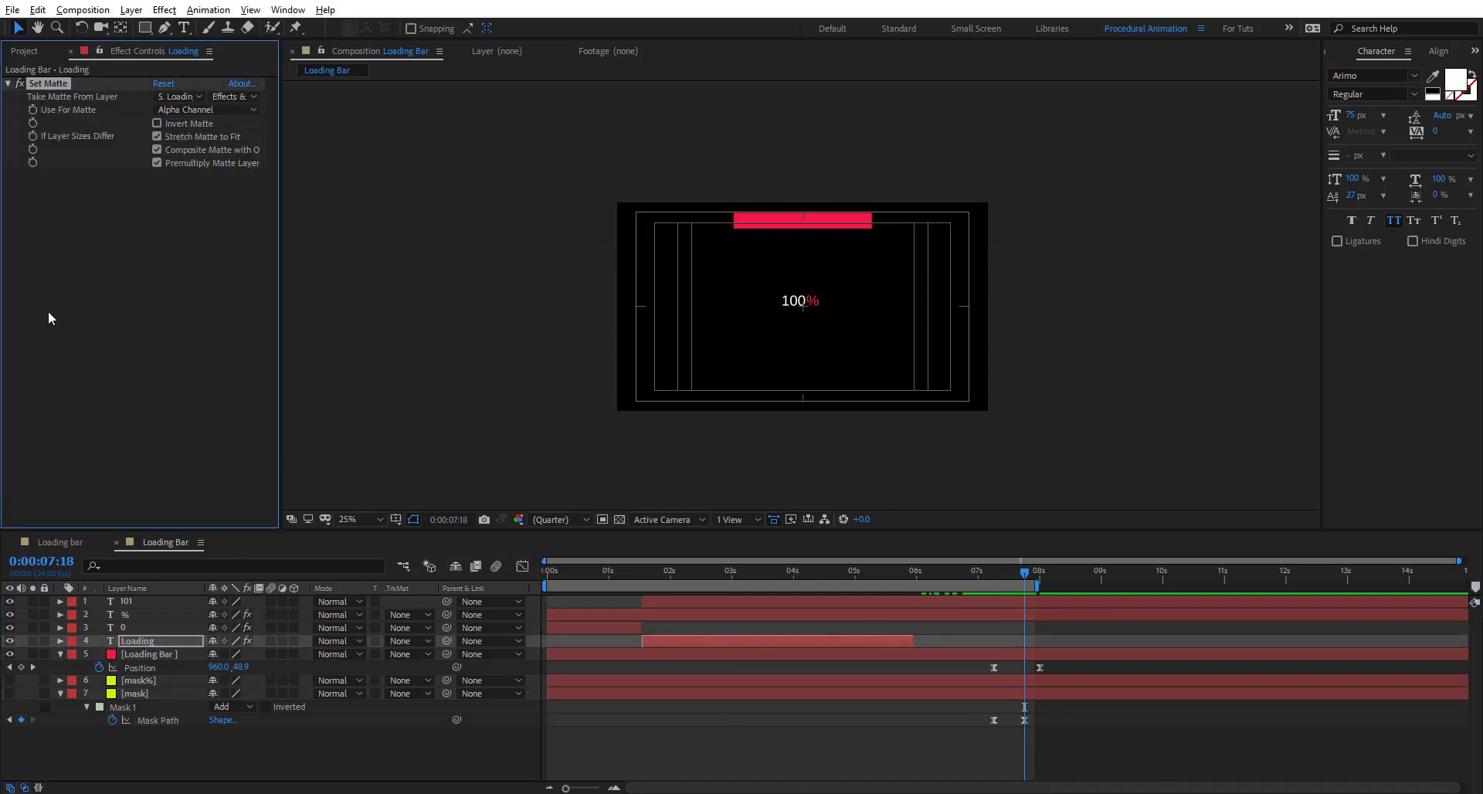
left_click(134, 628)
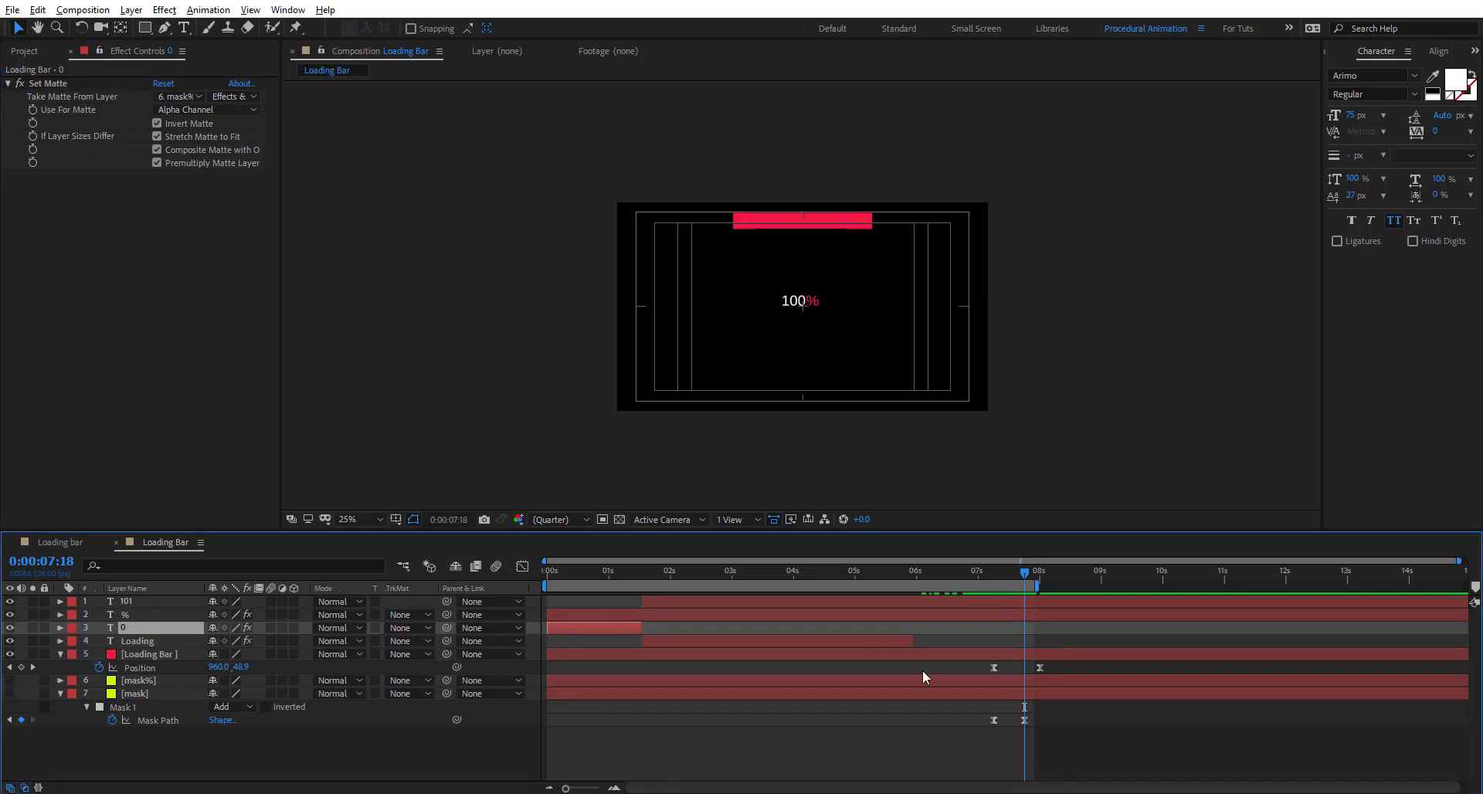
Apply the Set Matte effect to the 101 counter layer.
left_click(954, 656)
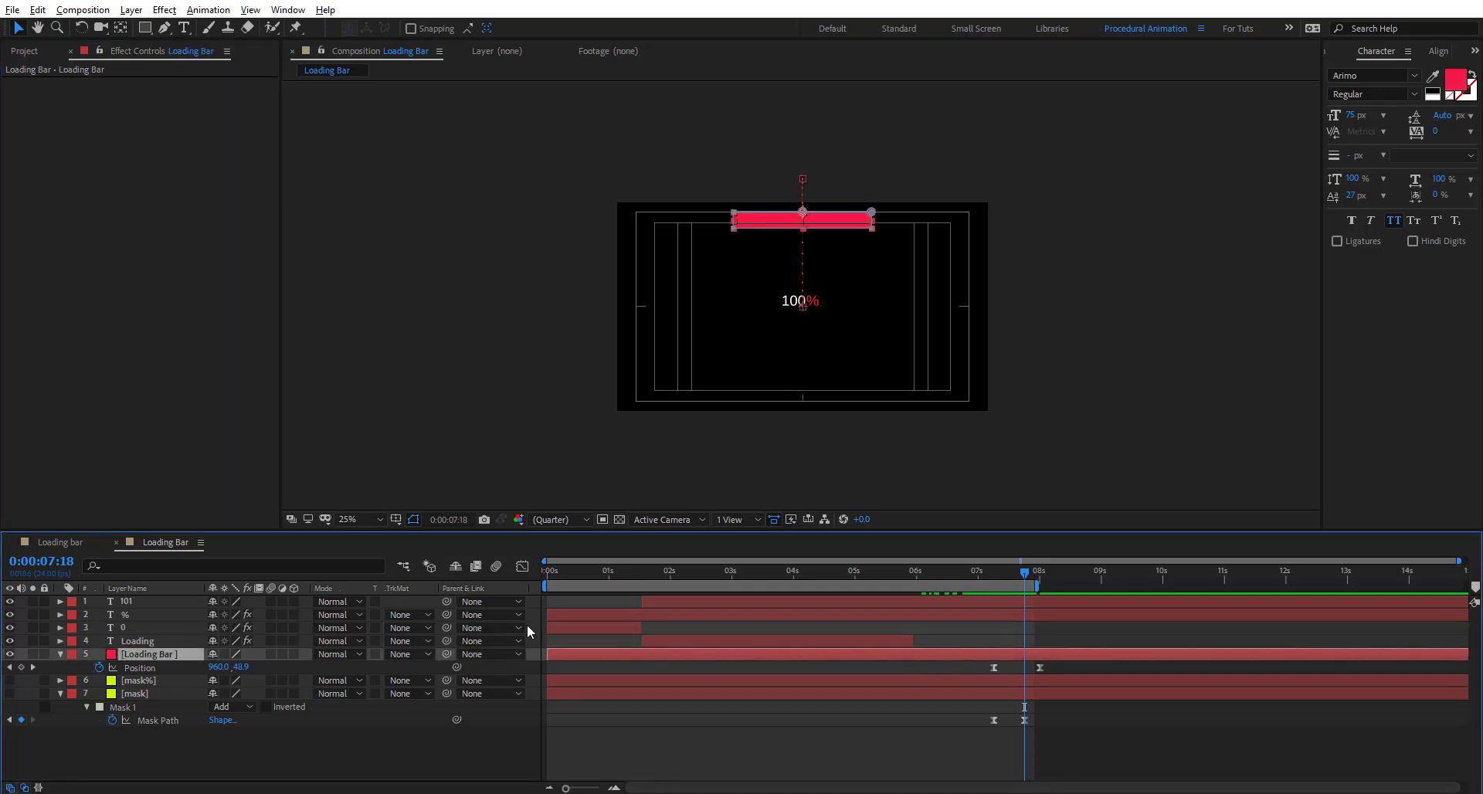
left_click(146, 602)
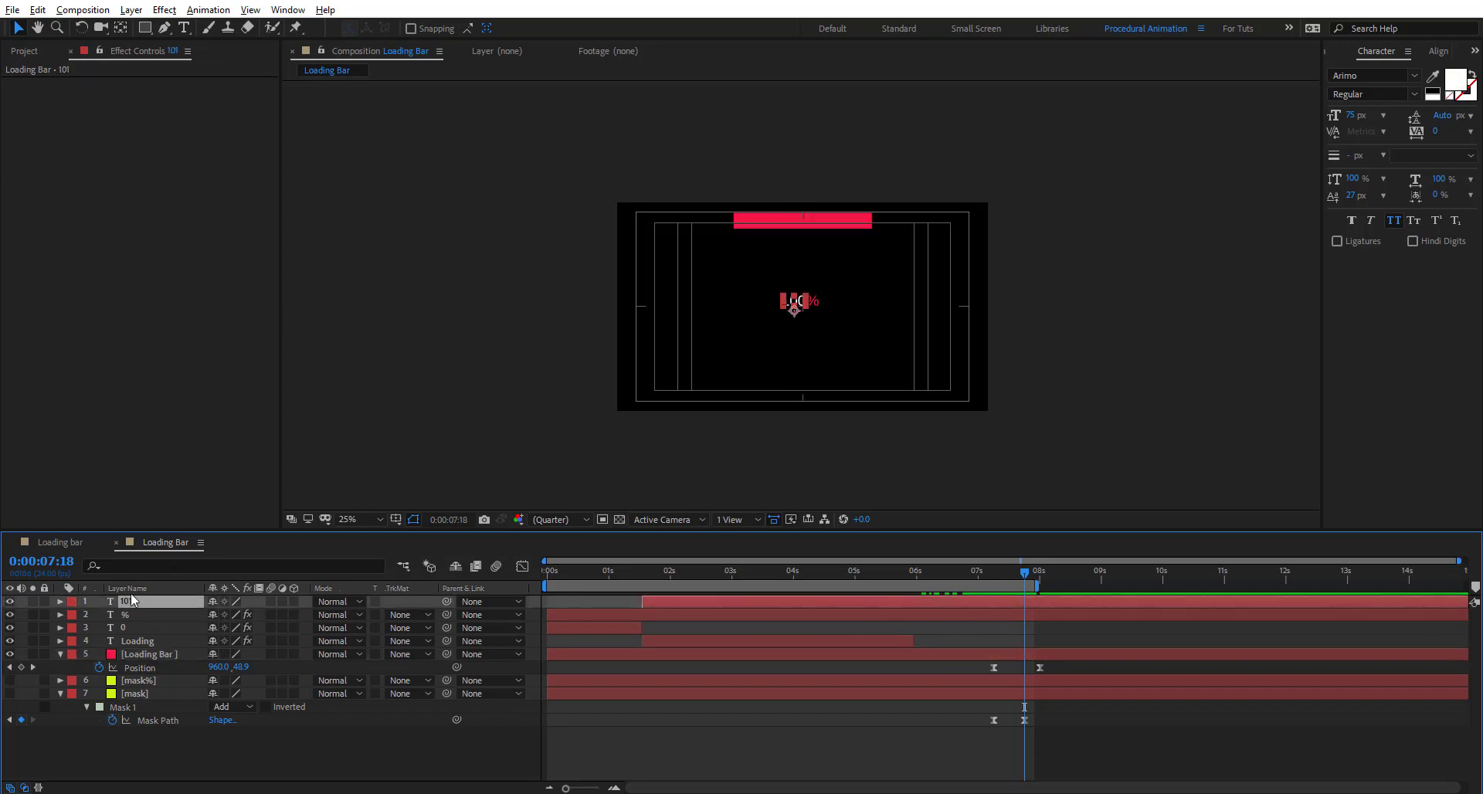
key("ctrl+space")
type("et")
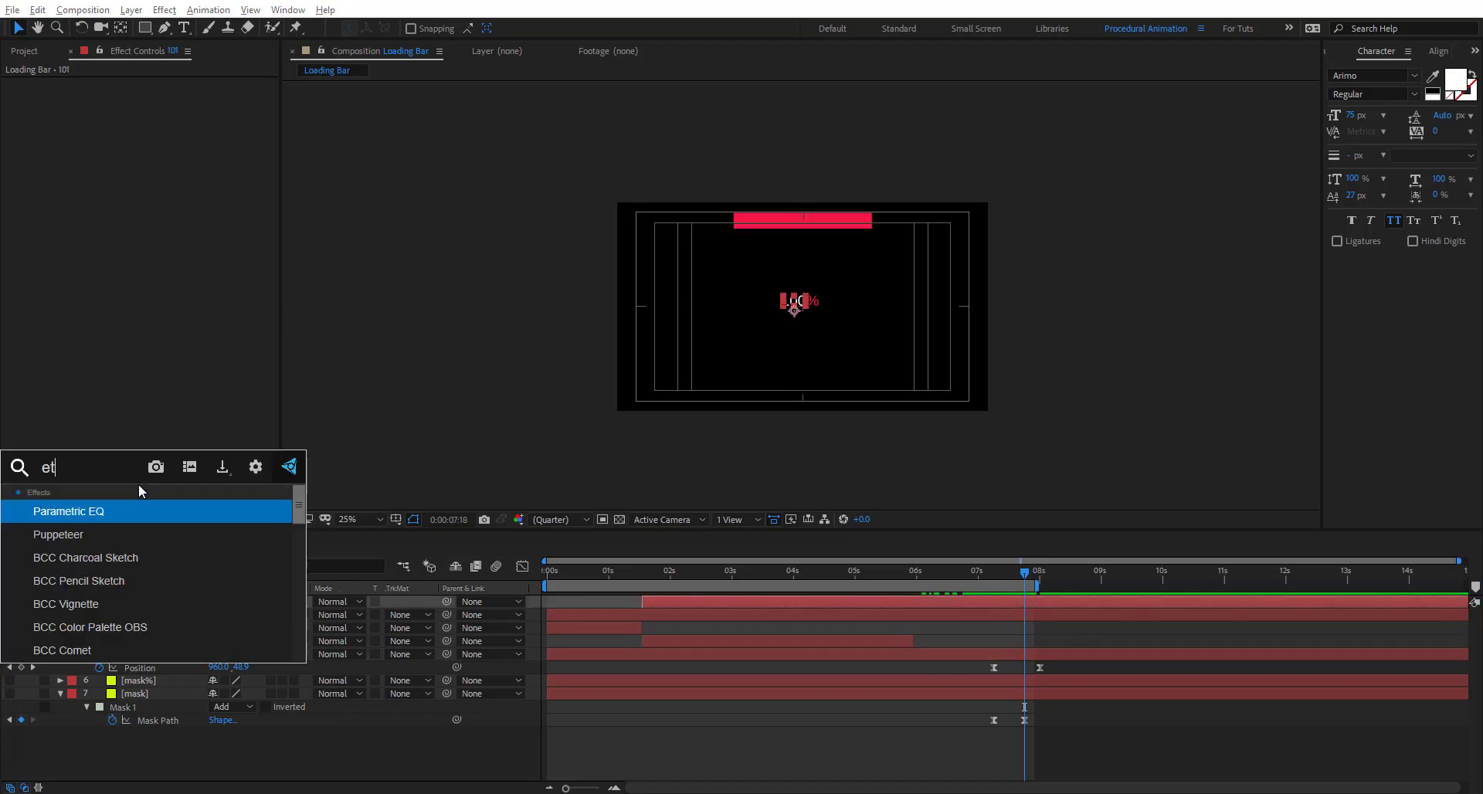
key("BackSpace")
key("BackSpace")
type("set")
key("Down")
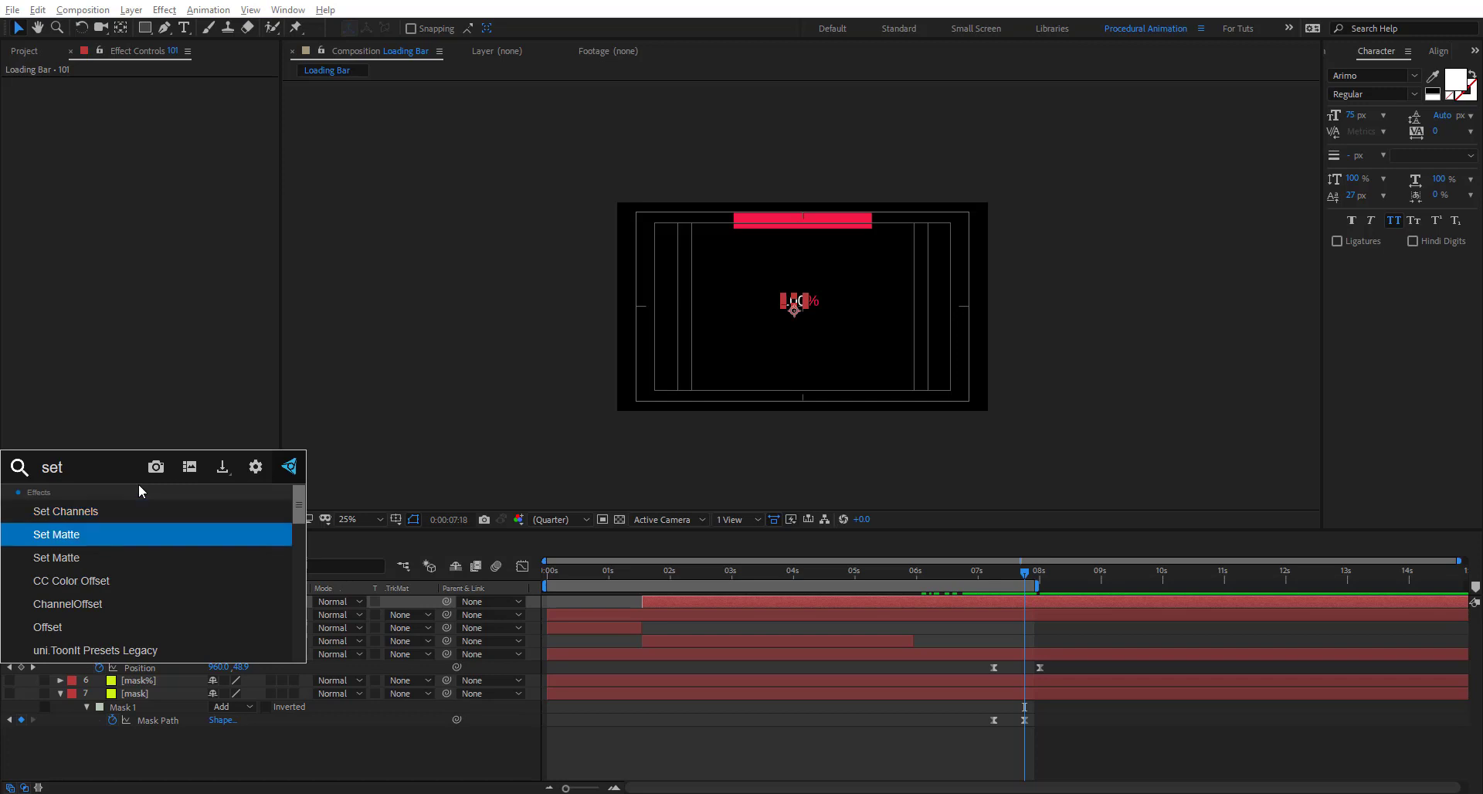
key("Return")
Take the matte from layer 7. mask using Effects & Masks, and check it at 07:08.
left_click(178, 95)
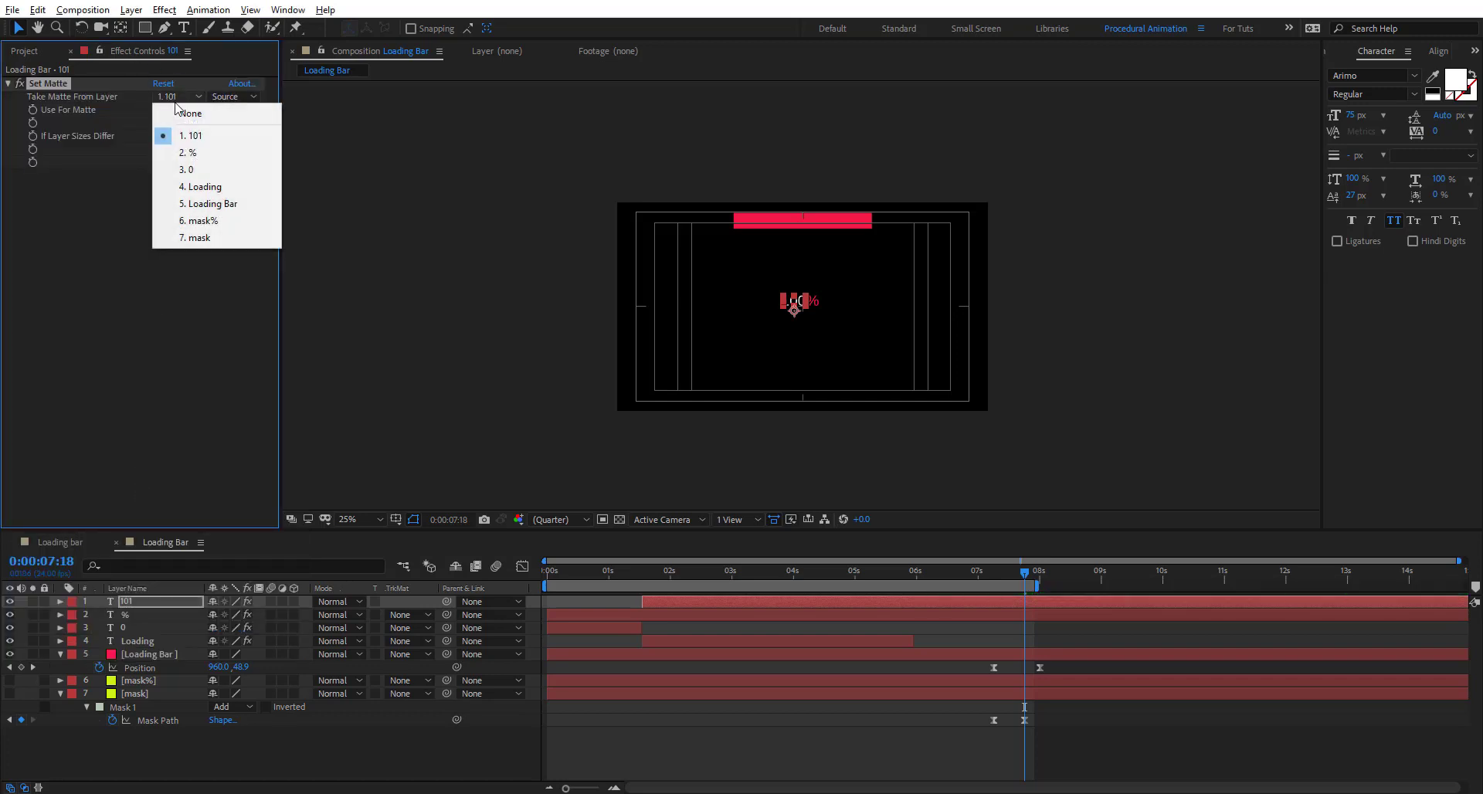
left_click(216, 239)
left_click(234, 97)
left_click(251, 151)
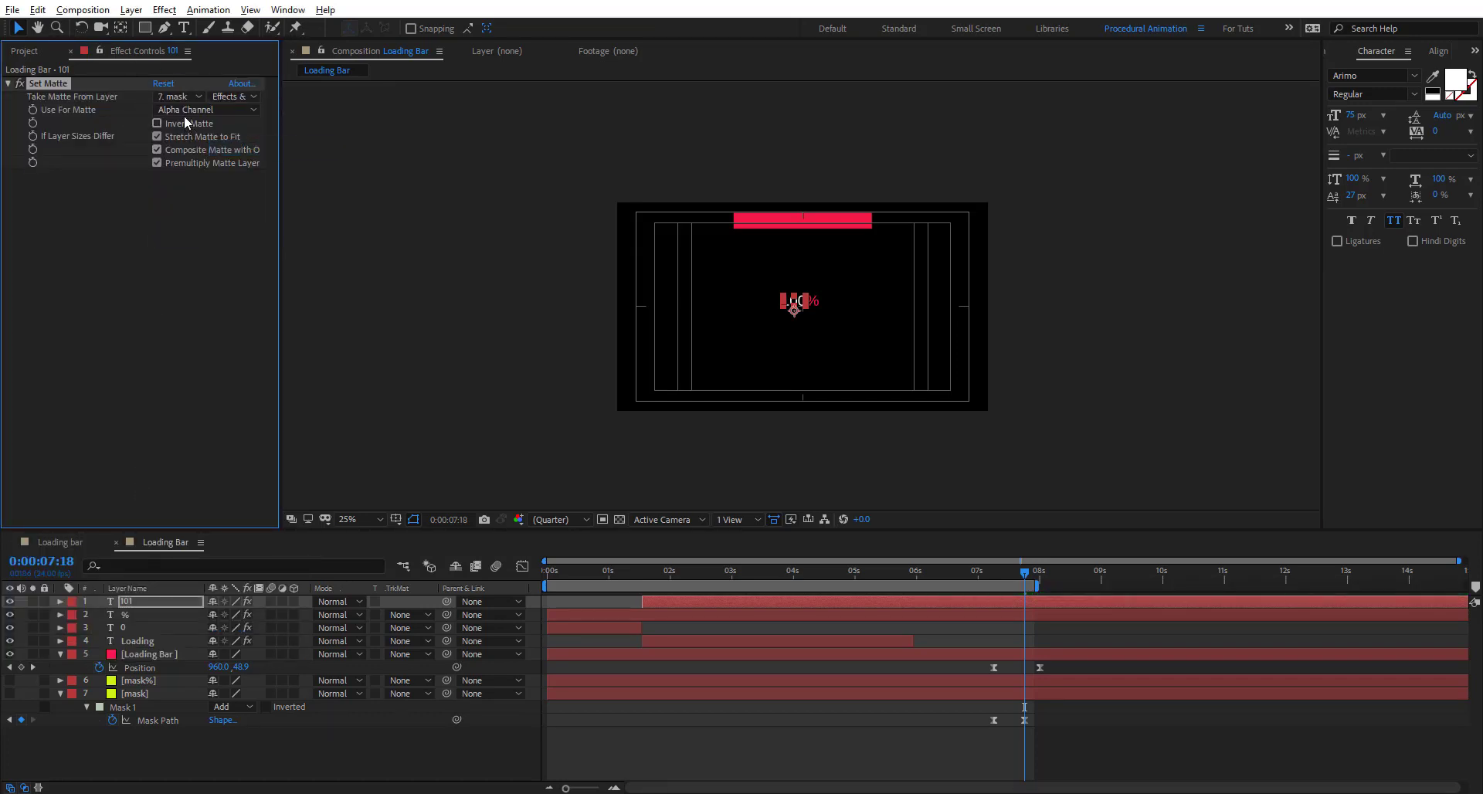
left_click_drag(1024, 573, 998, 573)
left_click(849, 360)
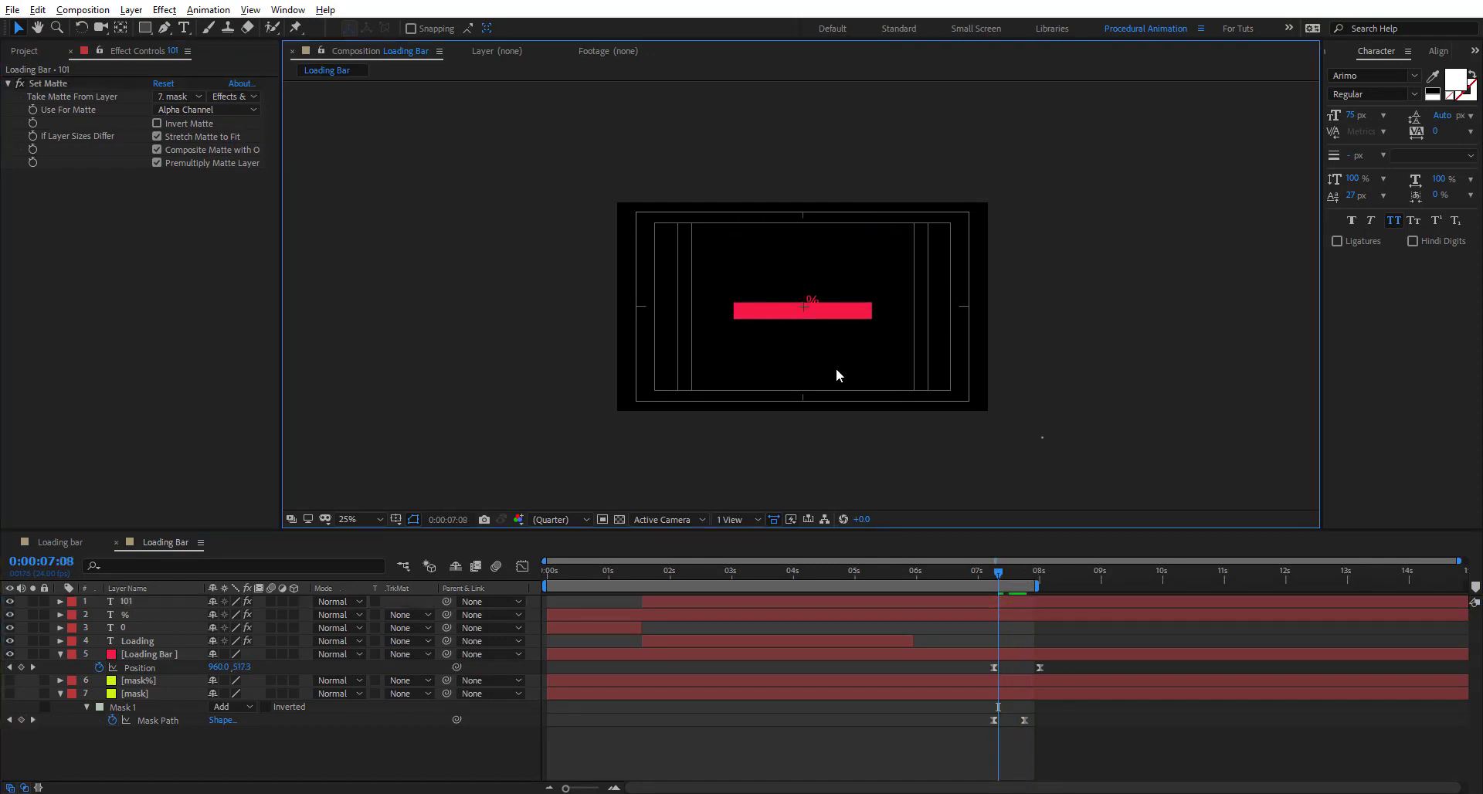
key("period")
mouse_move(998, 575)
left_mouse_down()
mouse_move(979, 584)
mouse_move(1023, 587)
mouse_move(950, 575)
mouse_move(1008, 577)
left_mouse_up()
Turn on Invert Matte for the 101 counter and preview it hiding as the bar rises.
left_click(164, 111)
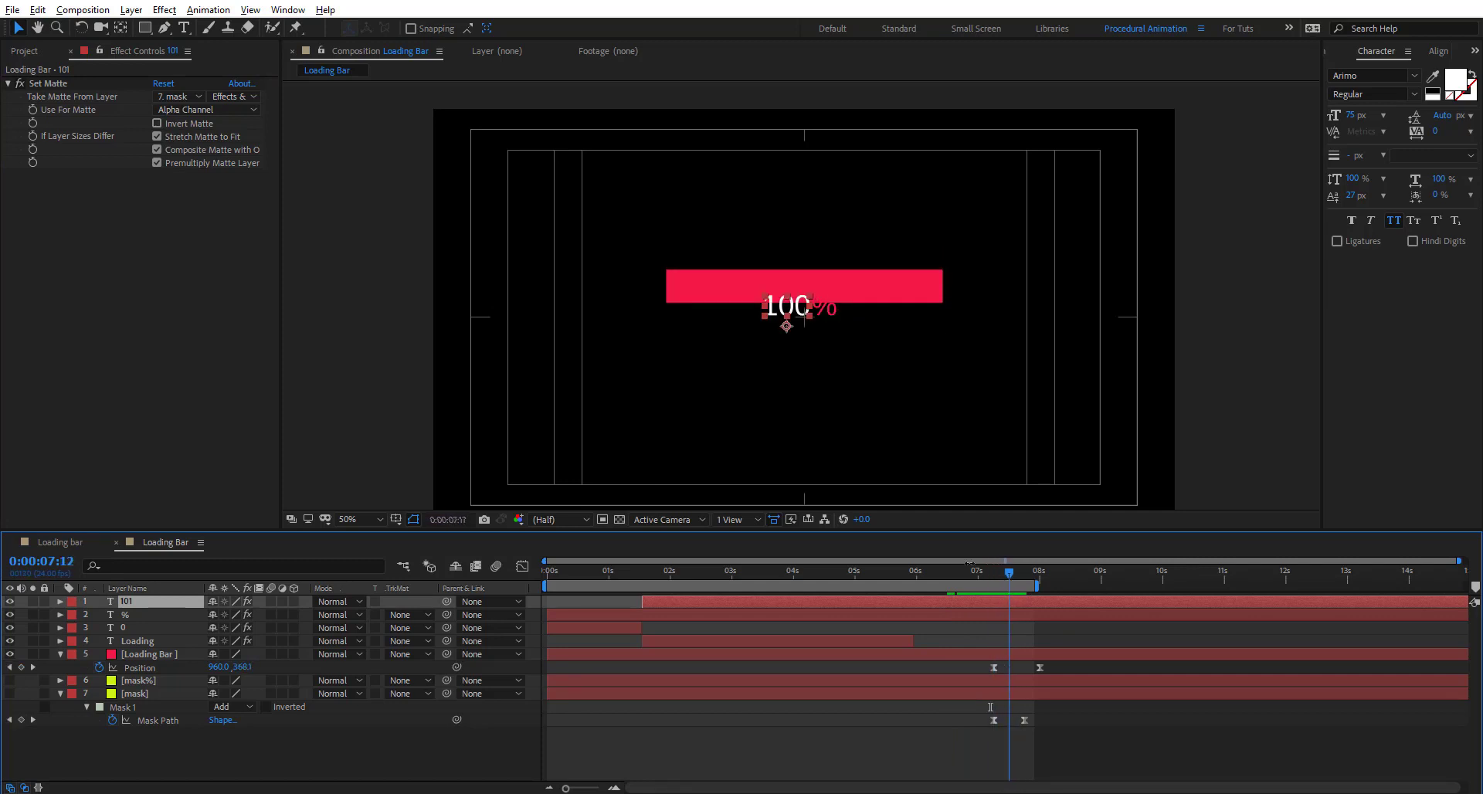
left_click(169, 122)
left_click(170, 122)
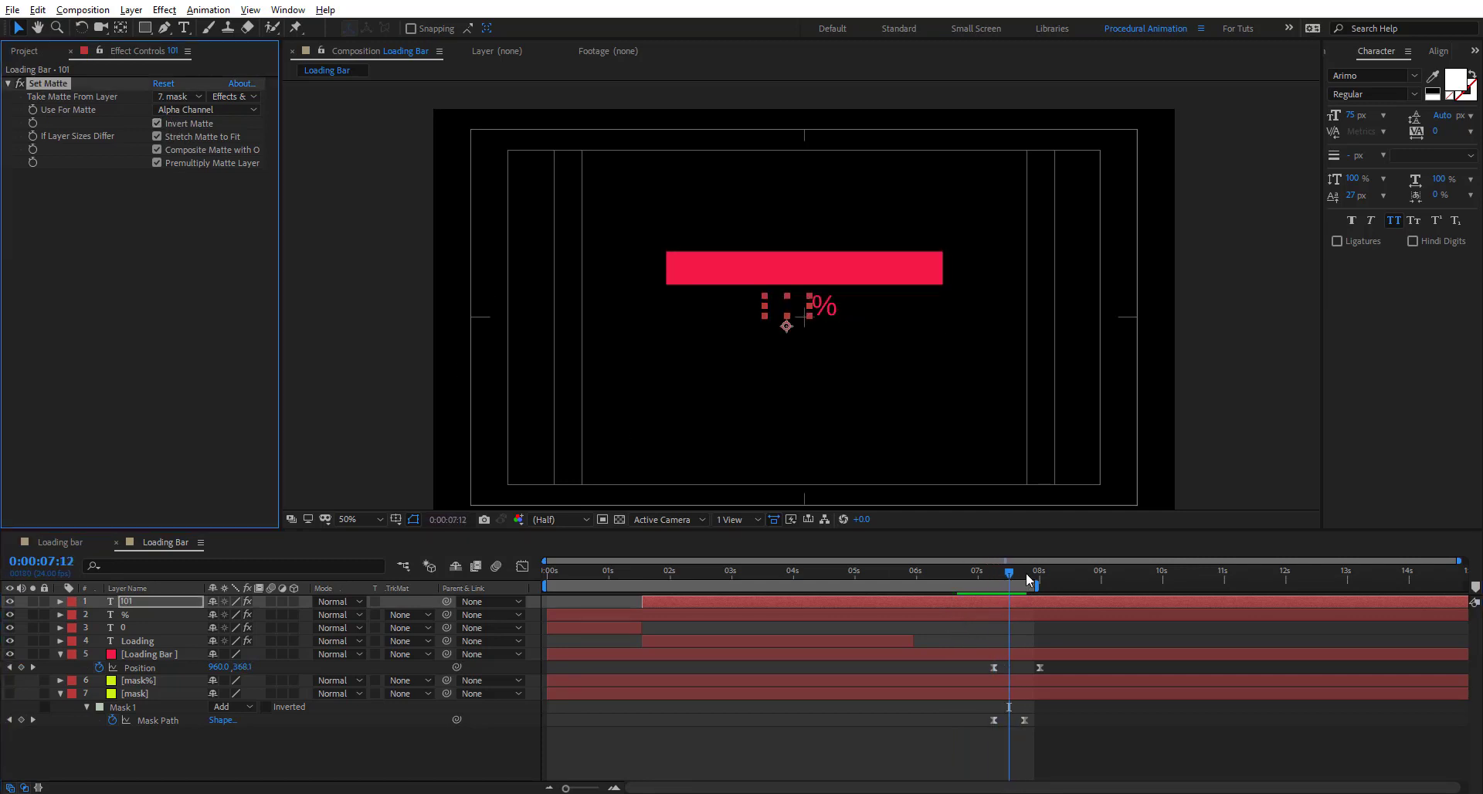
mouse_move(1009, 578)
left_mouse_down()
mouse_move(936, 590)
mouse_move(1001, 600)
left_mouse_up()
Raise the mask's top edge over the number, aligning its keyframe with the bar's Position keyframe.
left_click(1007, 693)
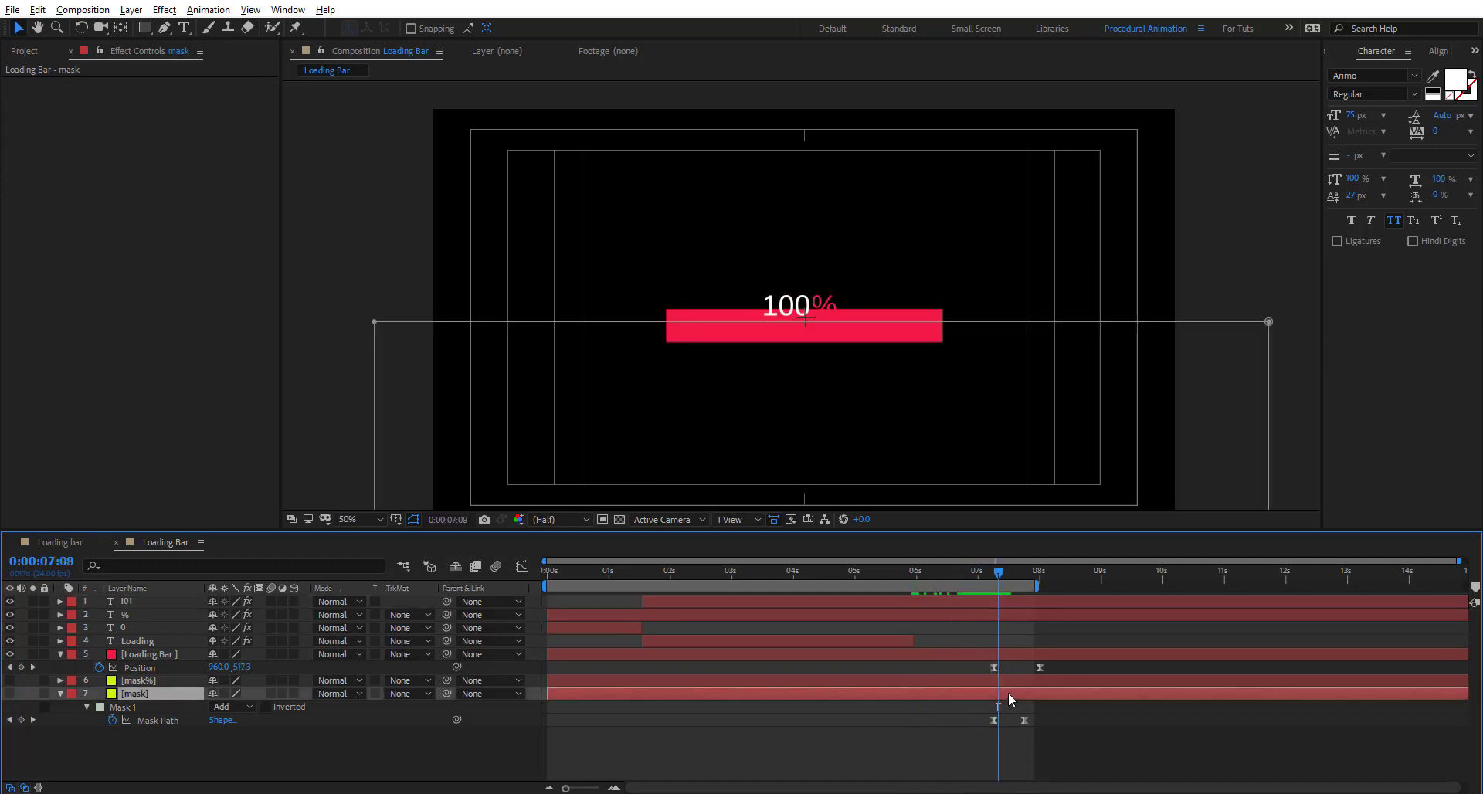
double_click(1269, 322)
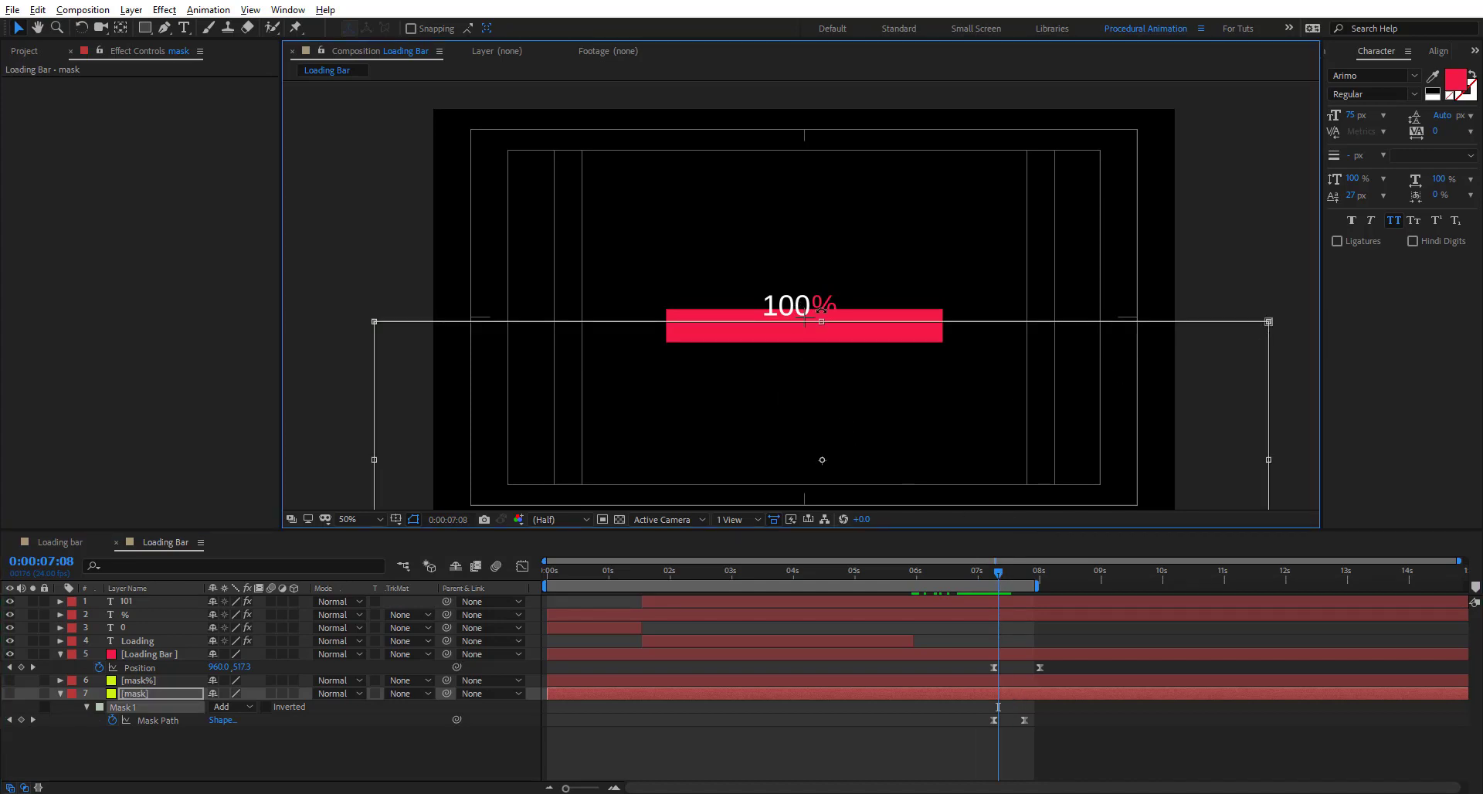
left_click_drag(821, 323, 822, 309)
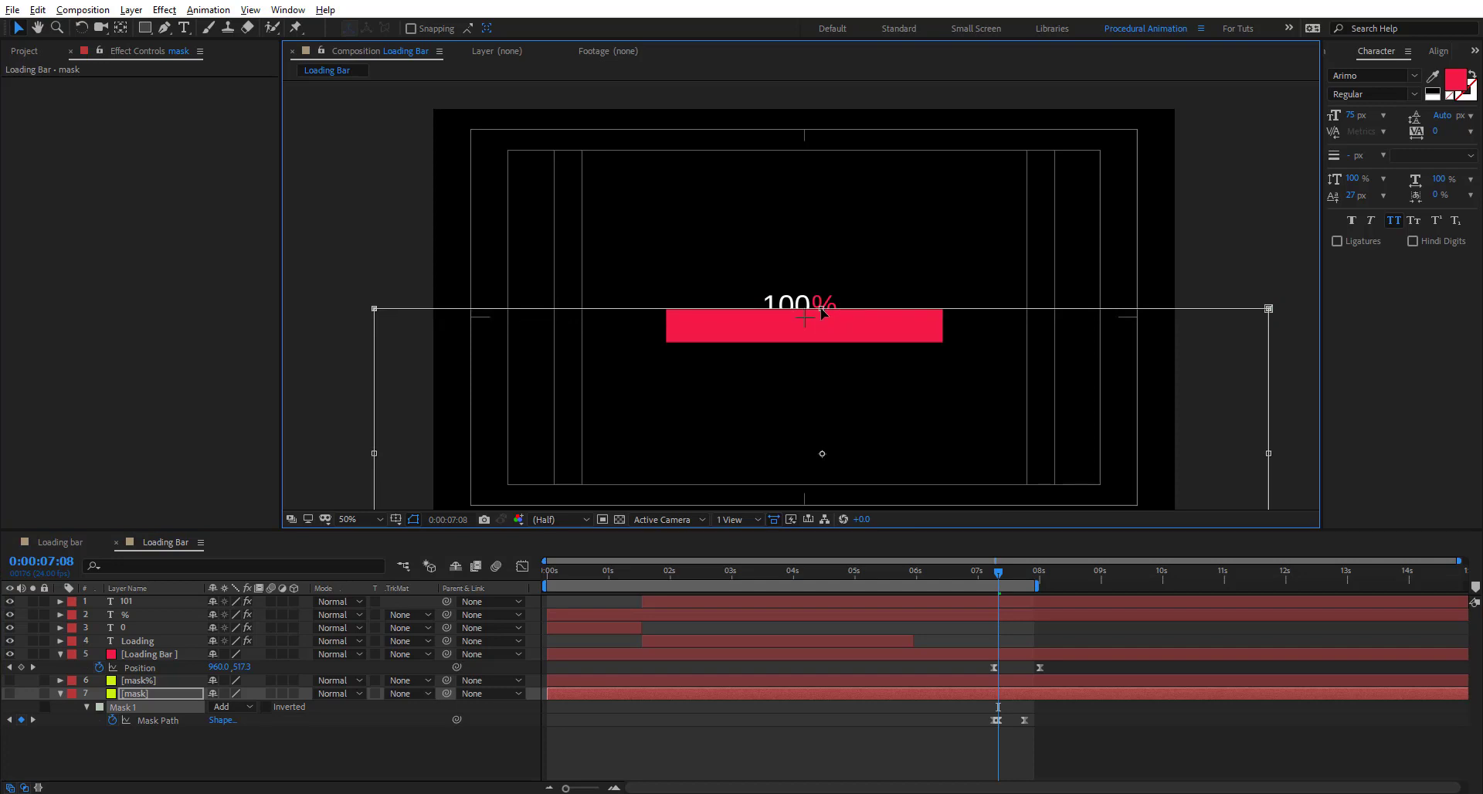
left_click_drag(998, 720, 995, 721)
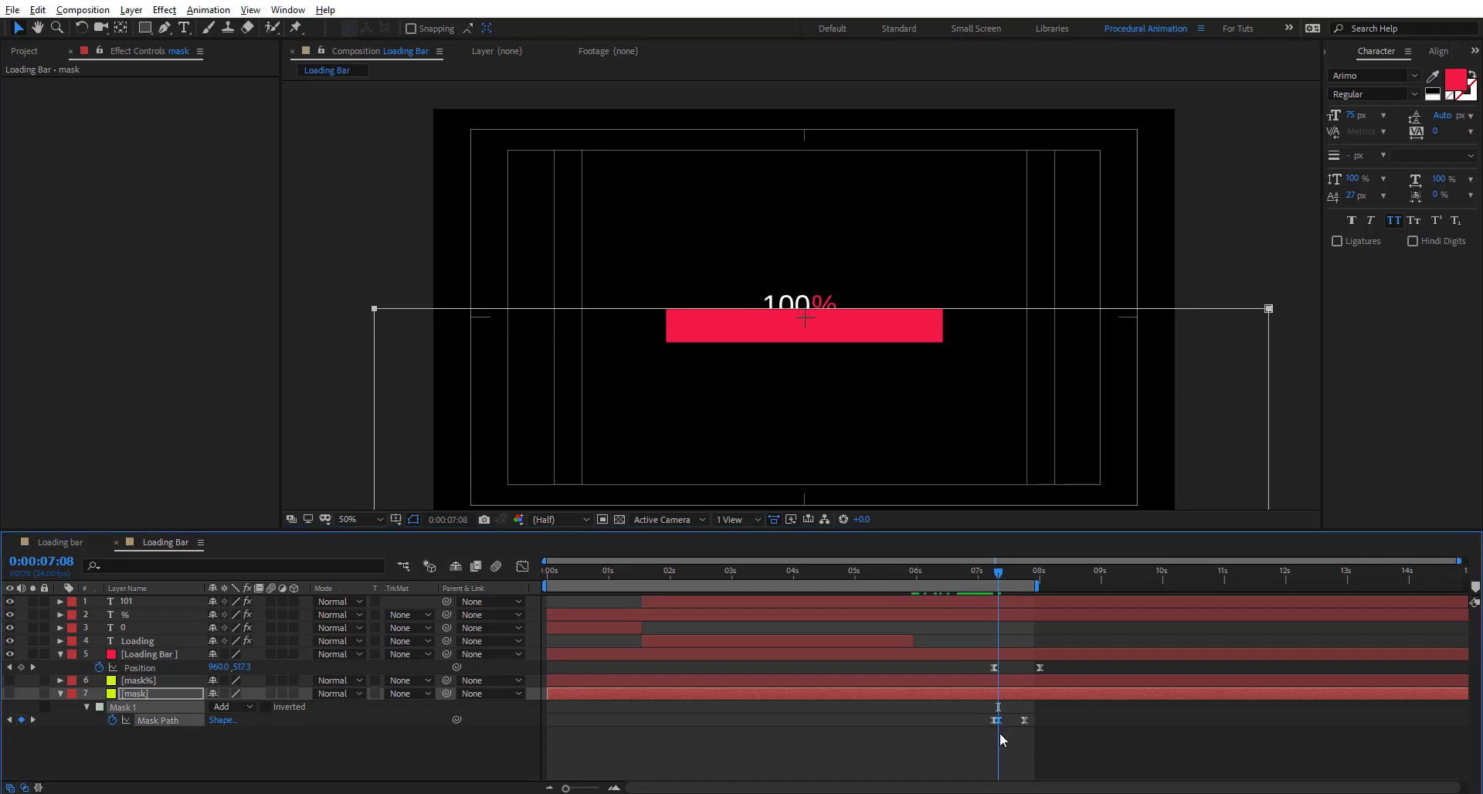
left_click(991, 572)
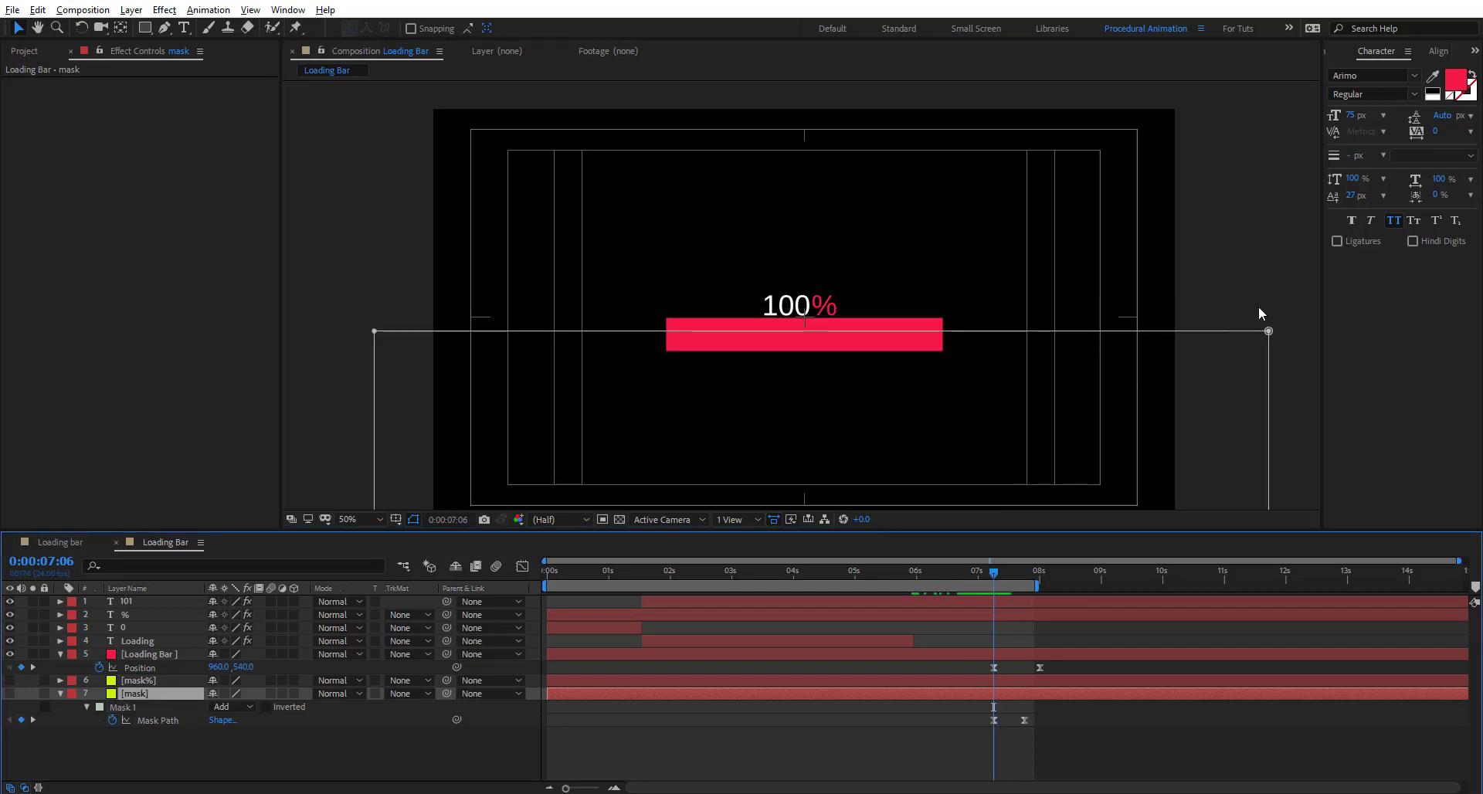
double_click(786, 345)
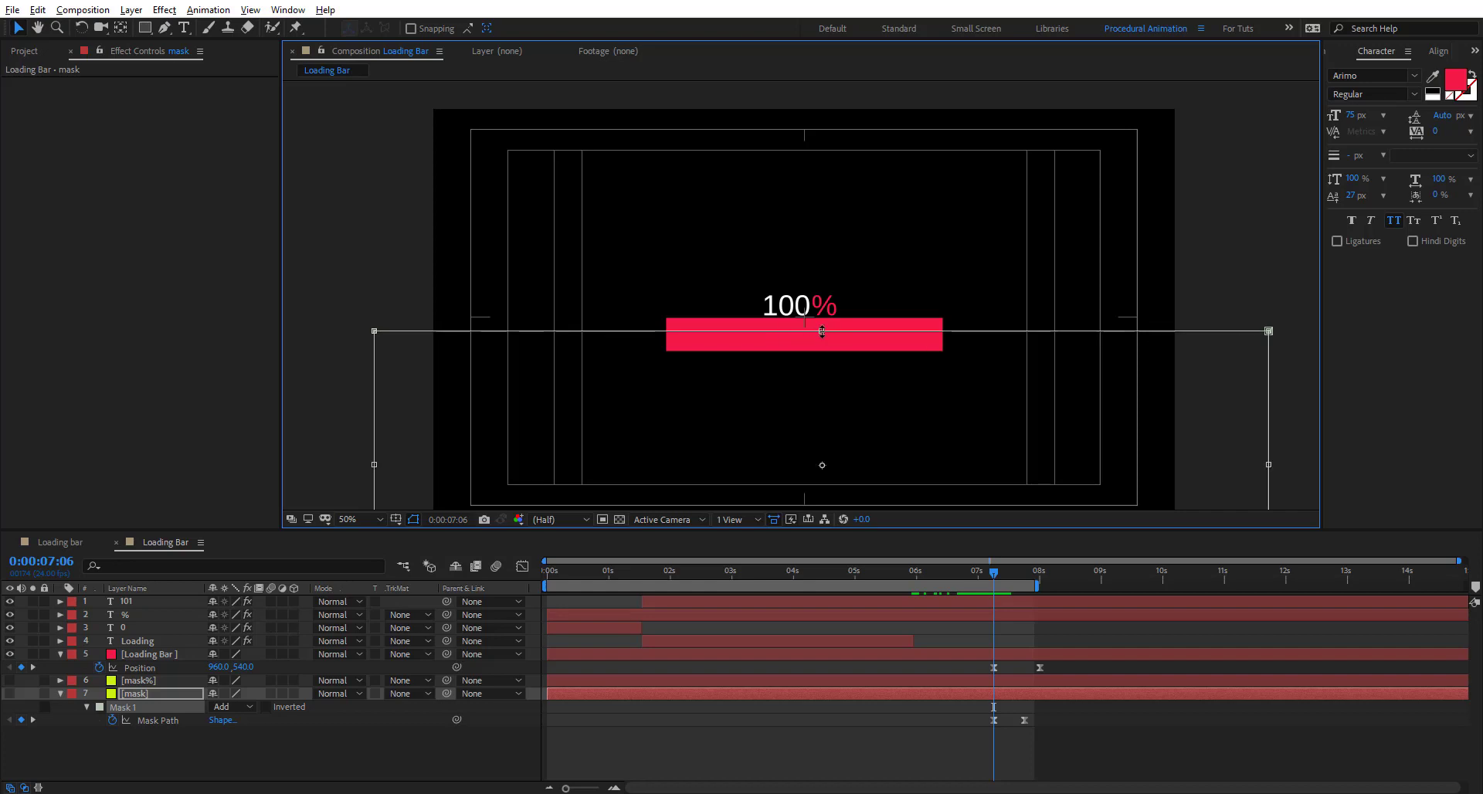
left_click_drag(819, 319, 818, 318)
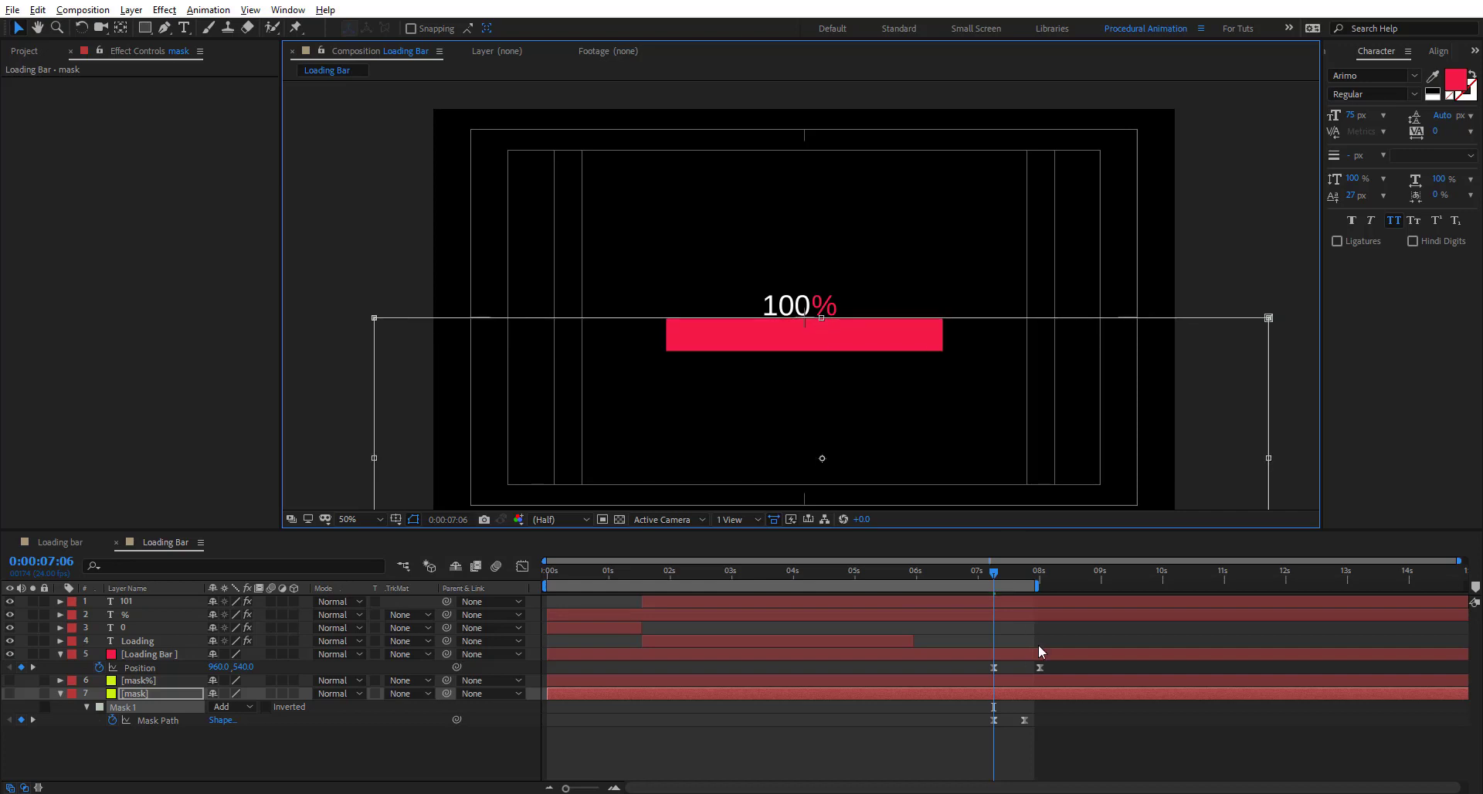
left_click_drag(995, 572, 1018, 572)
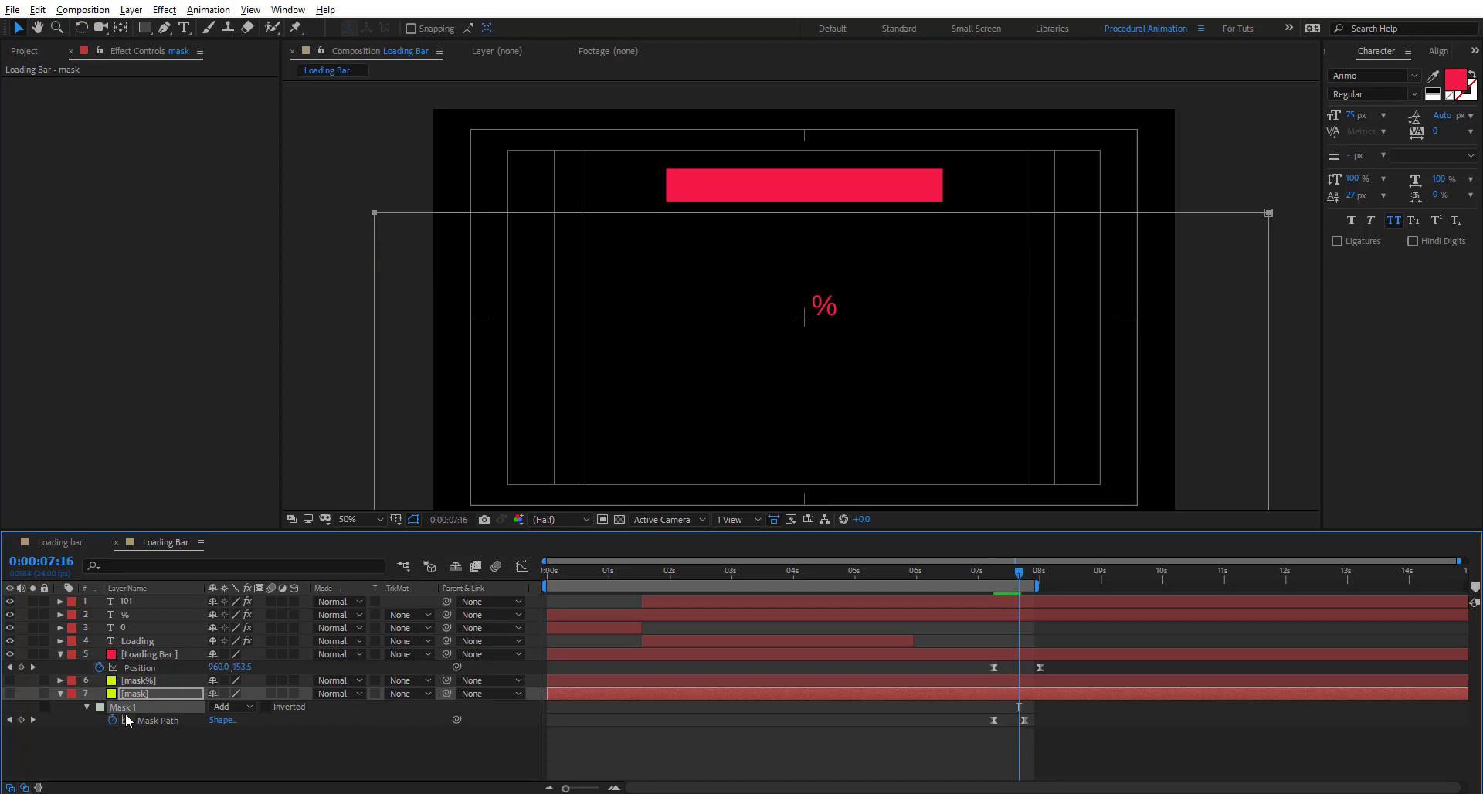
Duplicate Set Matte on the % layer, with Set Matte 2 taking an inverted matte from 7. mask.
left_click(131, 605)
left_click(45, 85)
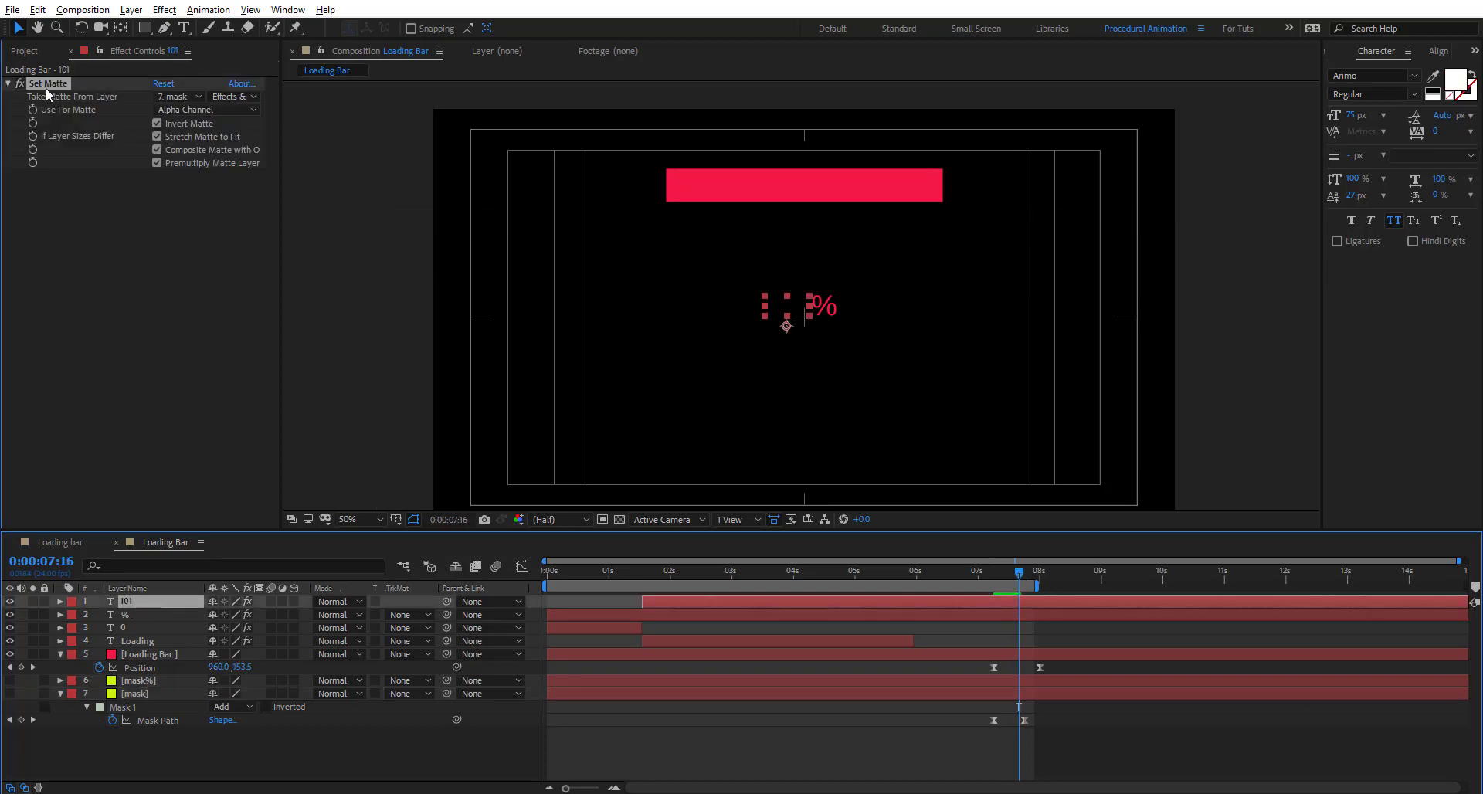
left_click(136, 614)
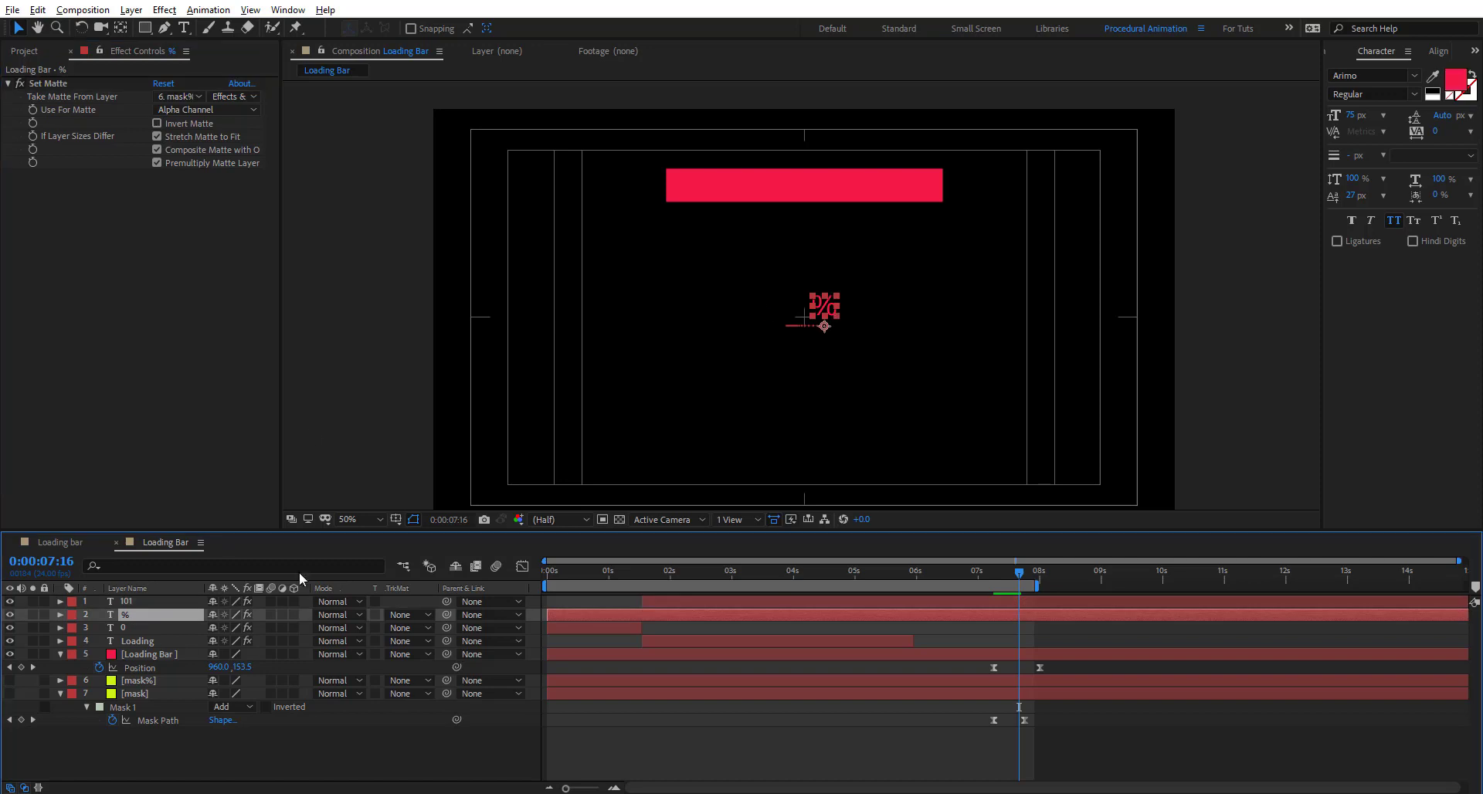
left_click(58, 83)
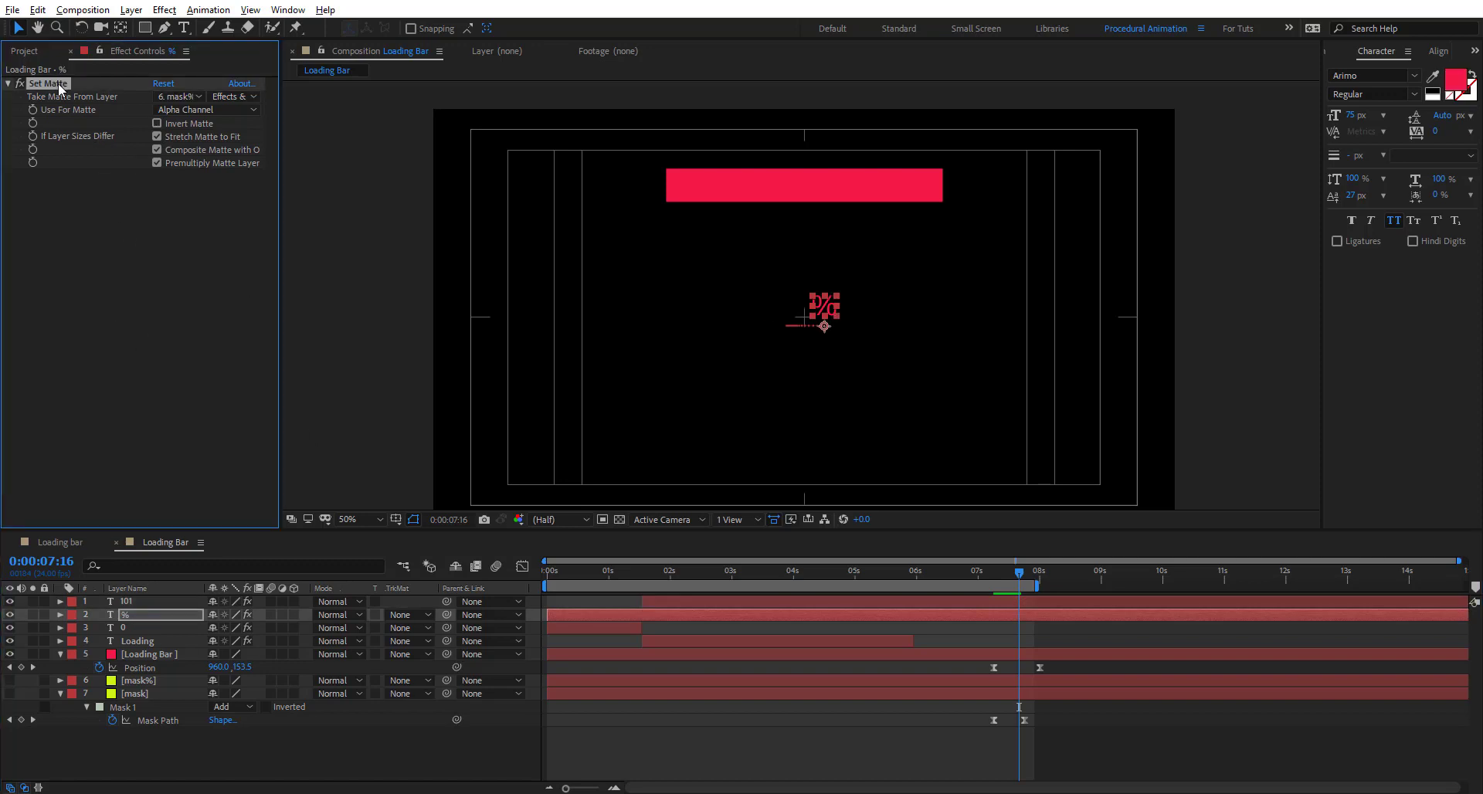
key("ctrl+d")
left_click(179, 188)
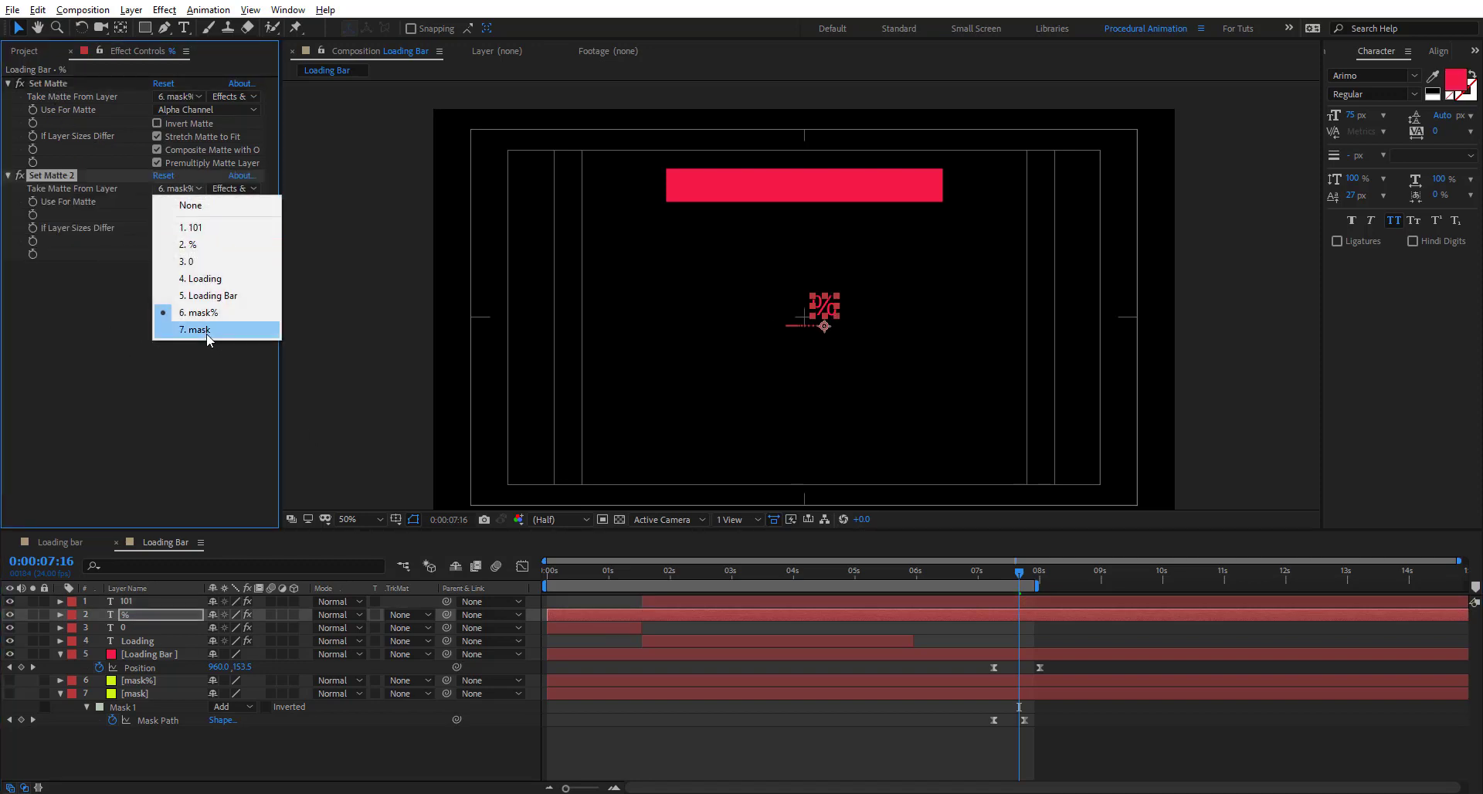
left_click(197, 330)
left_click(184, 215)
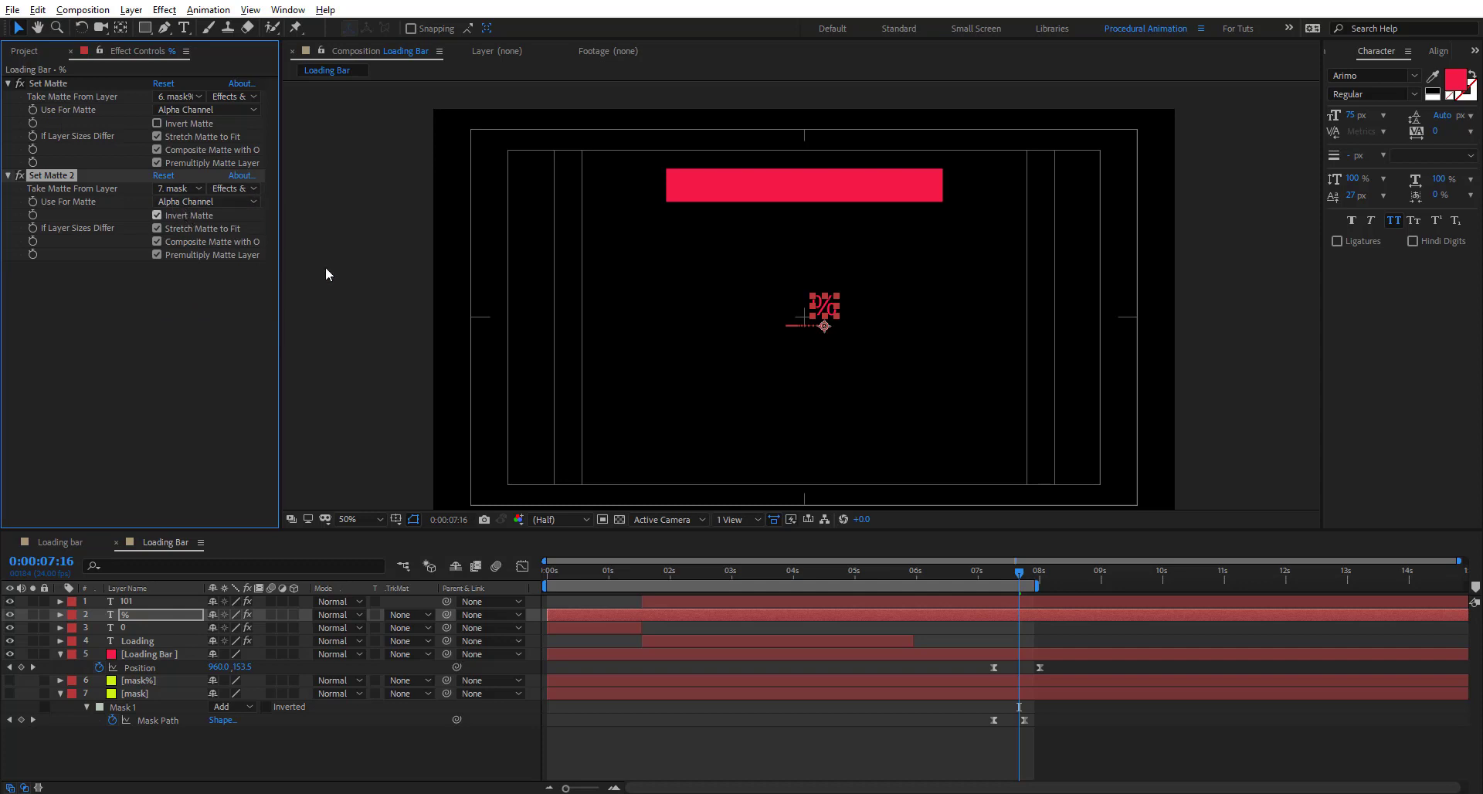
Extend the work area end to about 9.4 s and preview the animation.
key("F2")
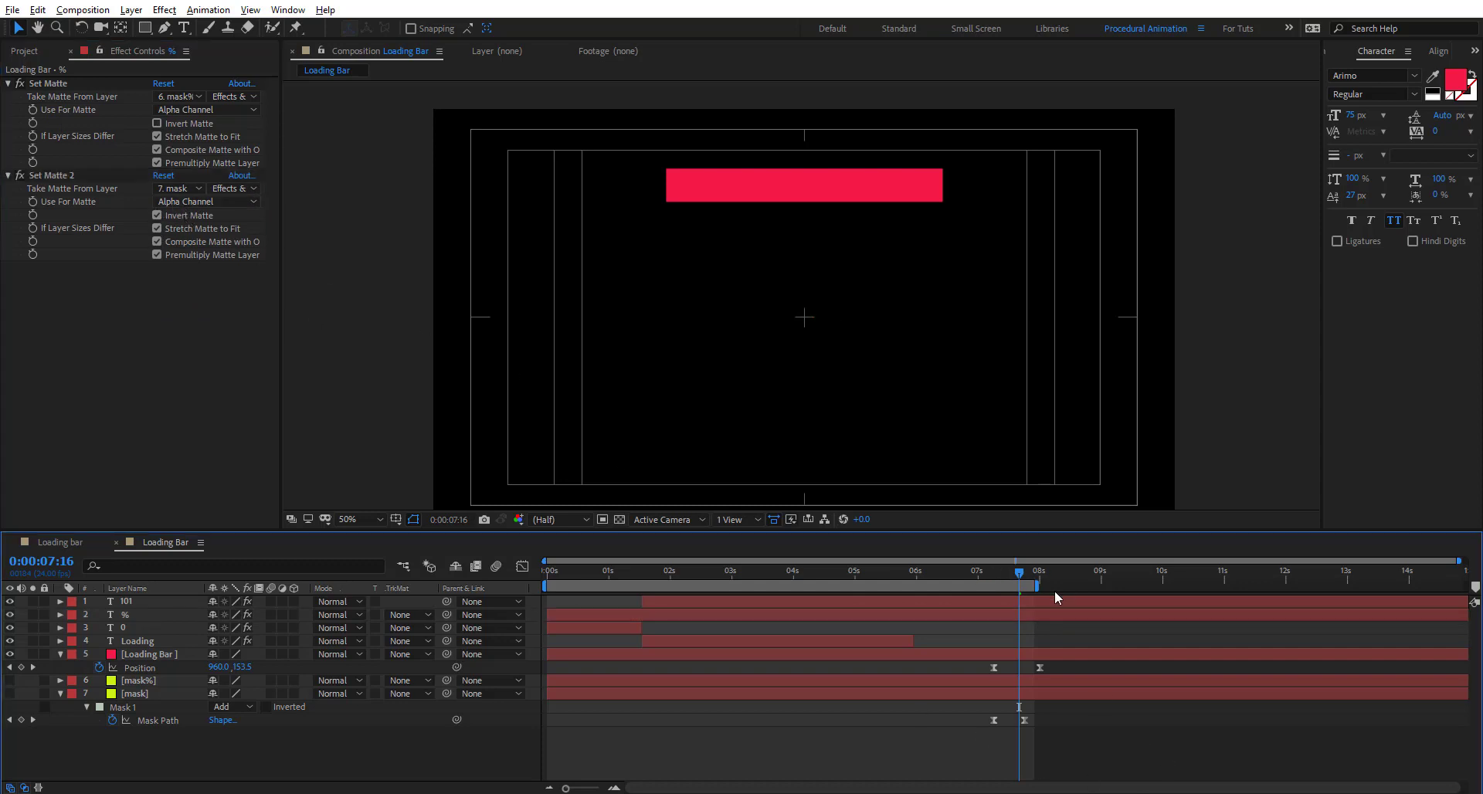
left_click_drag(1107, 580, 1120, 583)
key("space")
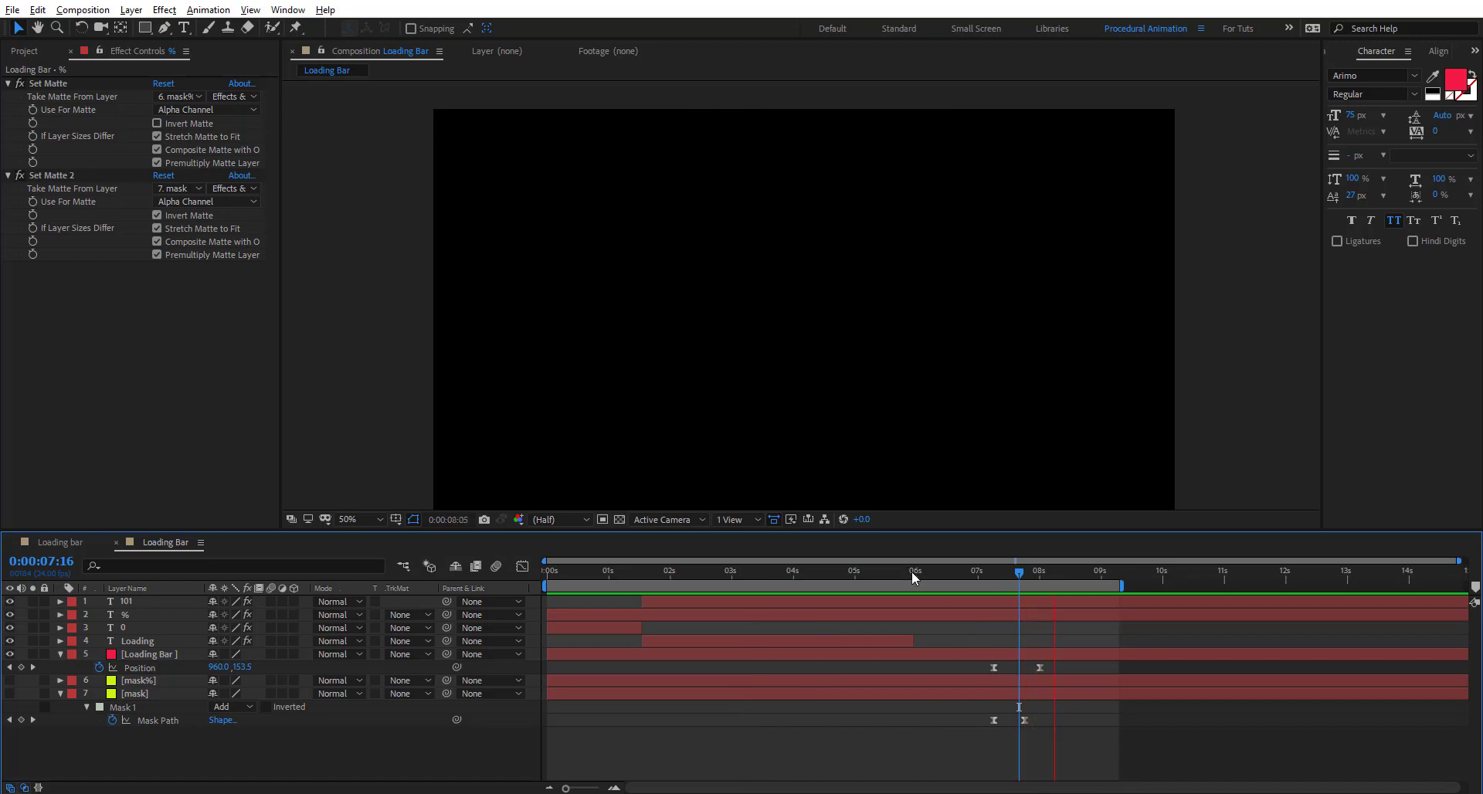
left_click_drag(912, 572, 985, 585)
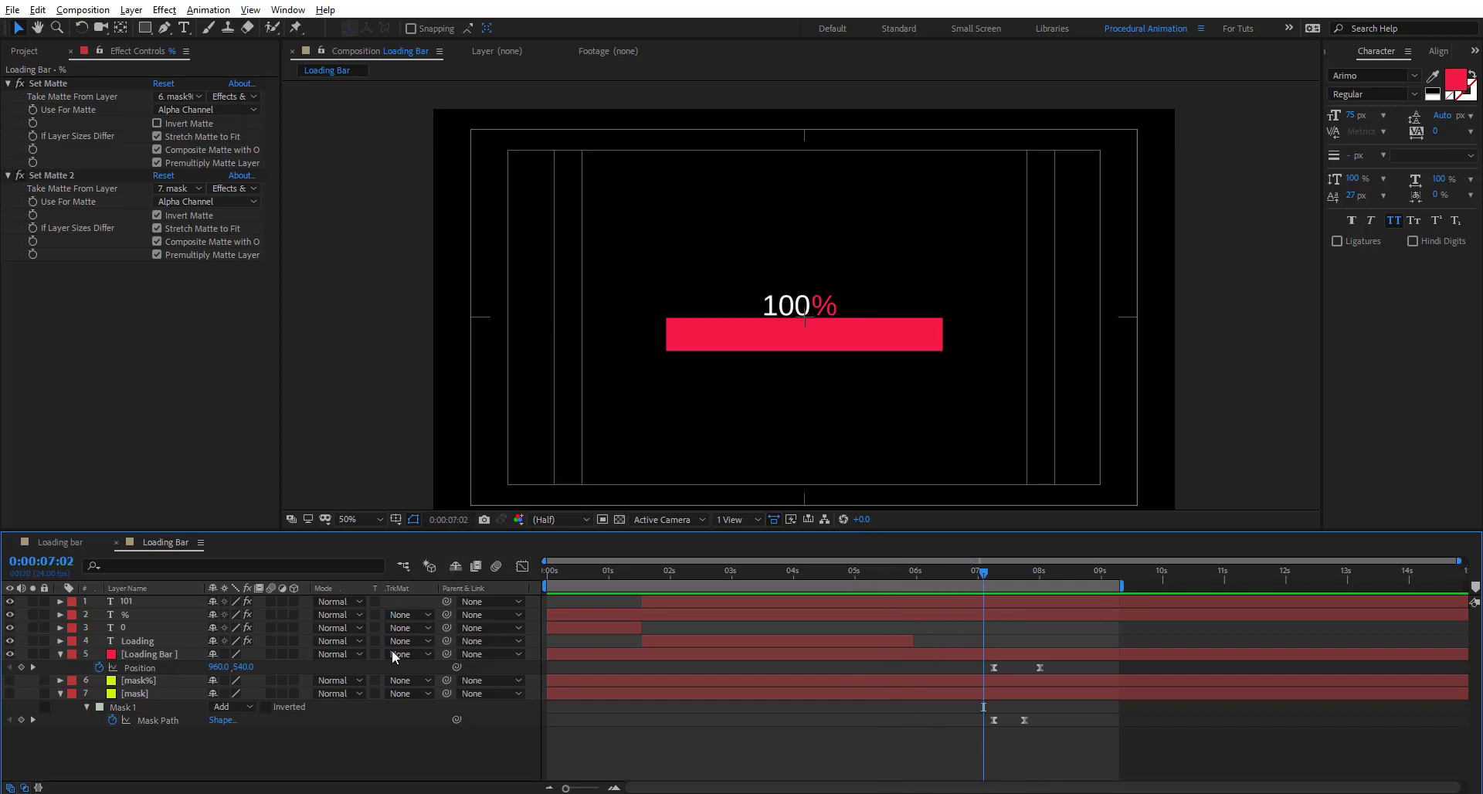
Shift the Loading Bar's later Mask Path keyframes later in time.
left_click(182, 653)
key("u")
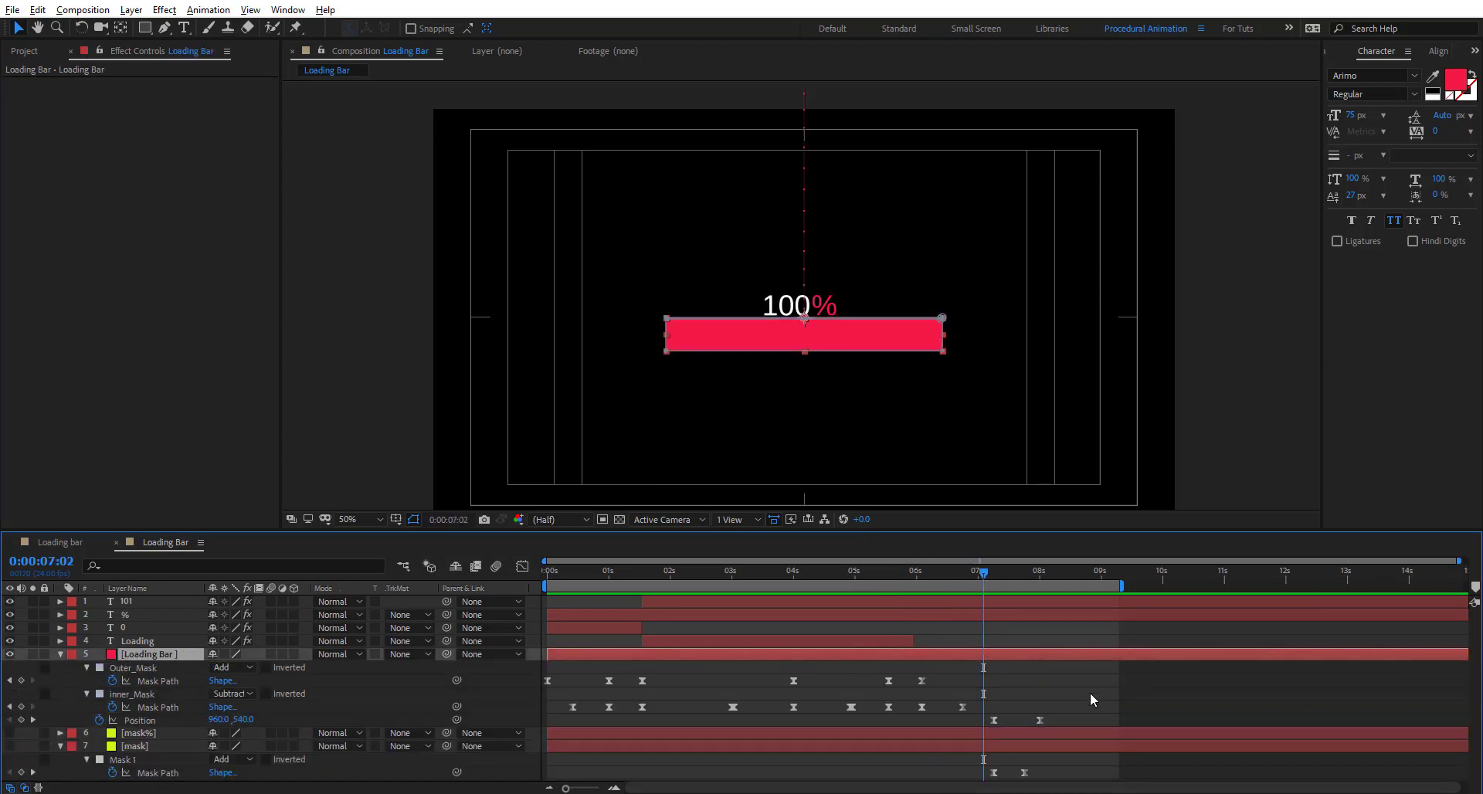
mouse_move(833, 569)
left_mouse_down()
mouse_move(775, 586)
mouse_move(821, 591)
left_mouse_up()
left_click_drag(839, 670, 1092, 783)
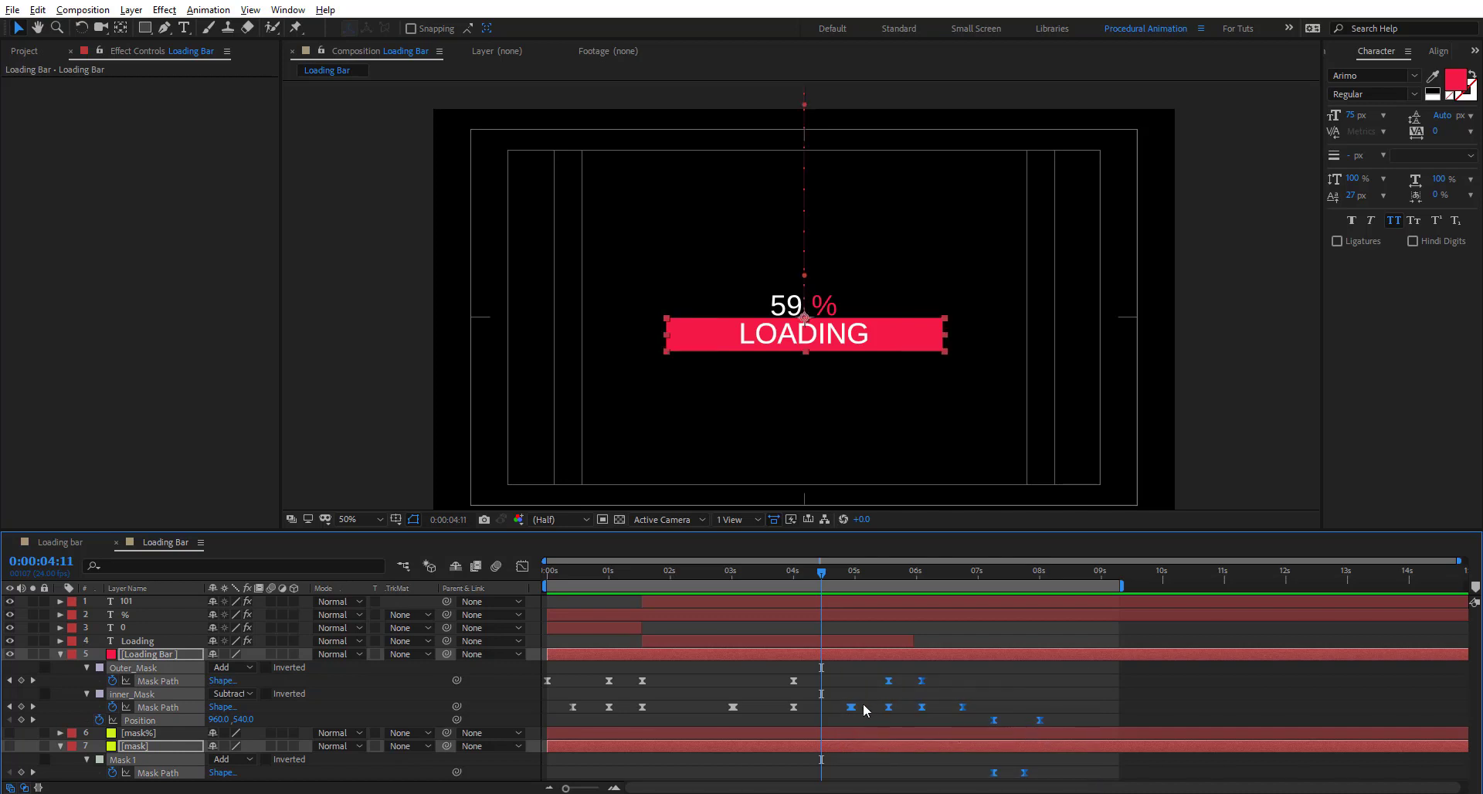
left_click_drag(854, 706, 1008, 707)
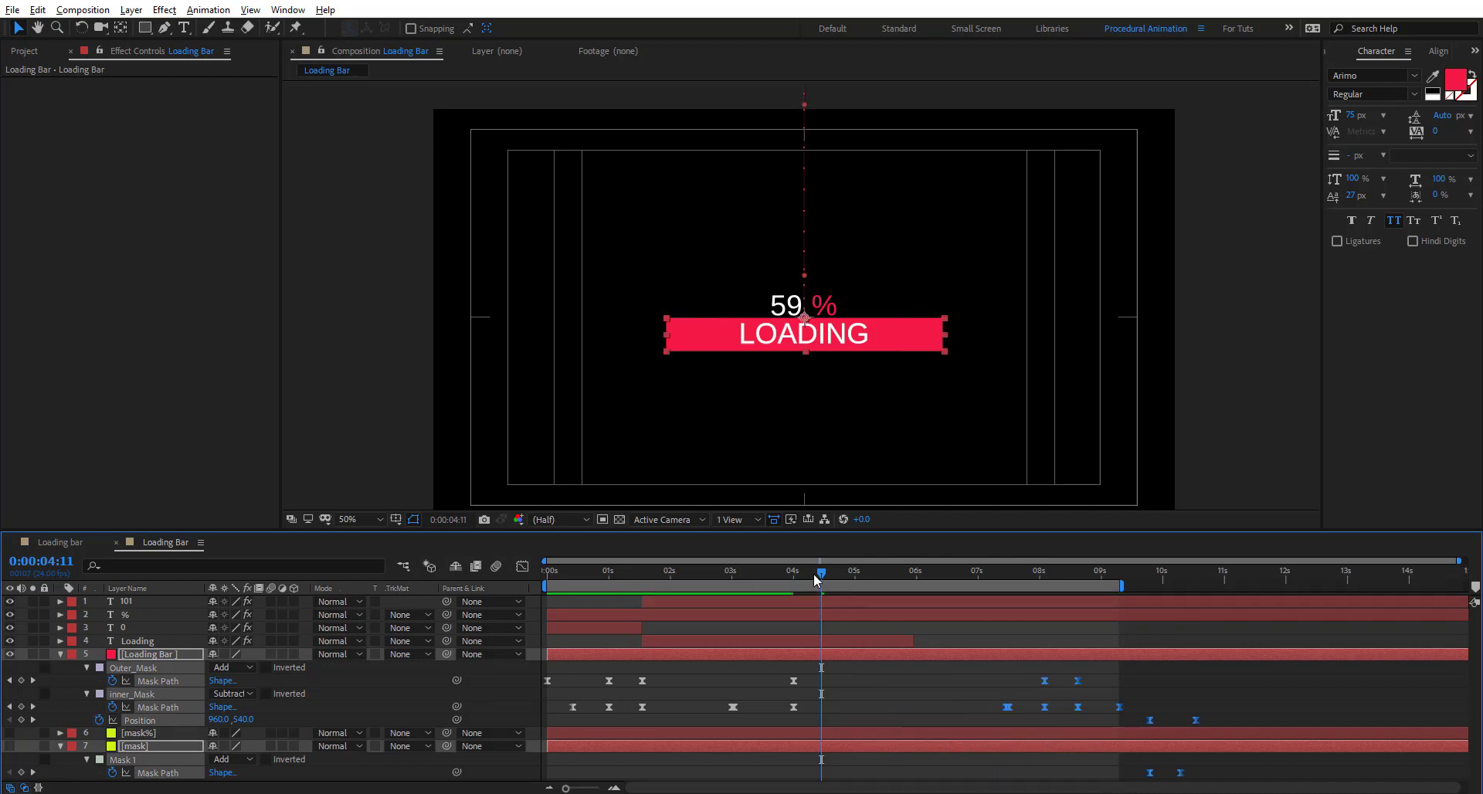
key("Page_Down")
Set the work area end at 10:22, preview, and lengthen the Loading text layer.
left_click_drag(939, 592, 1108, 596)
left_click_drag(1128, 601, 1218, 605)
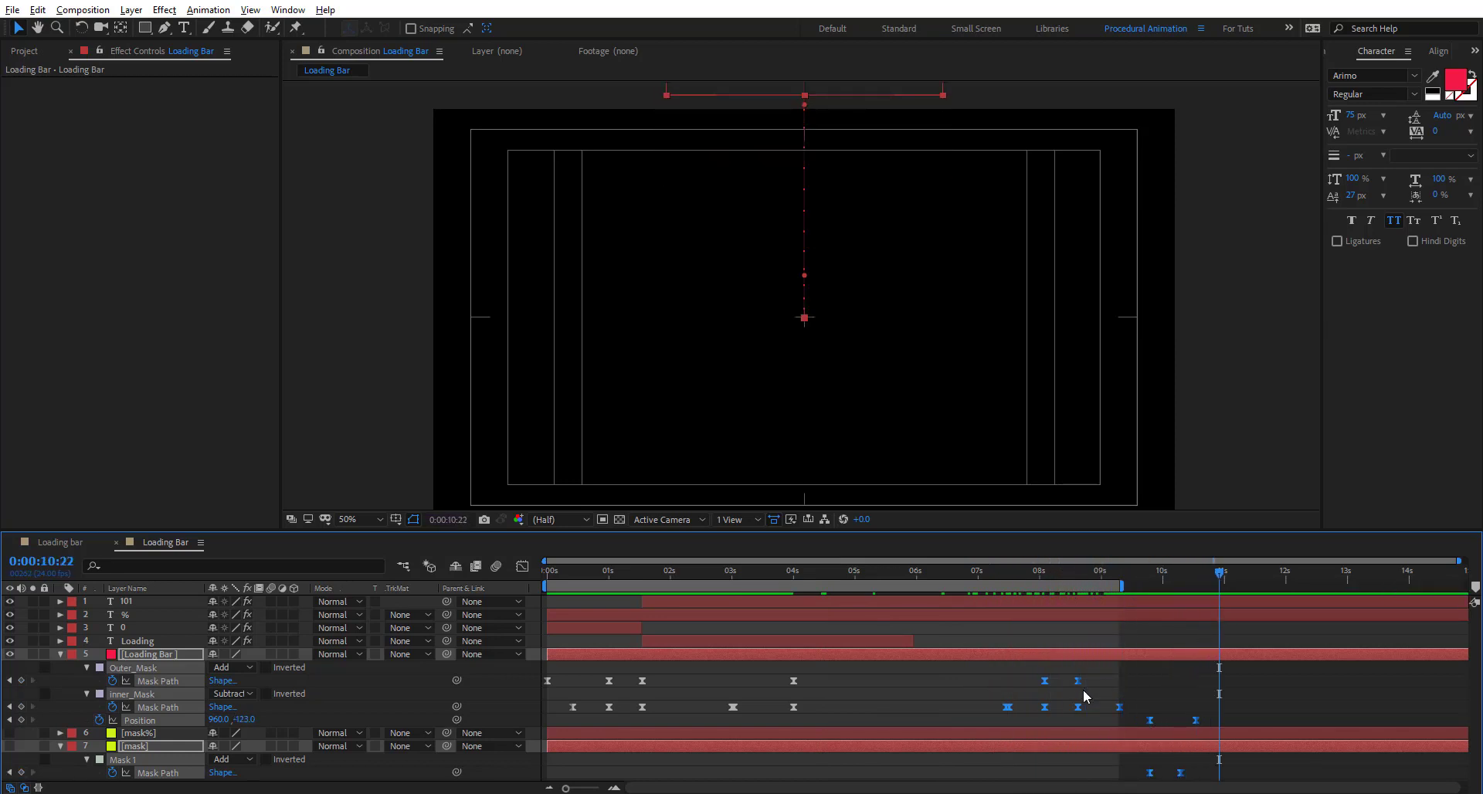
key("n")
key("space")
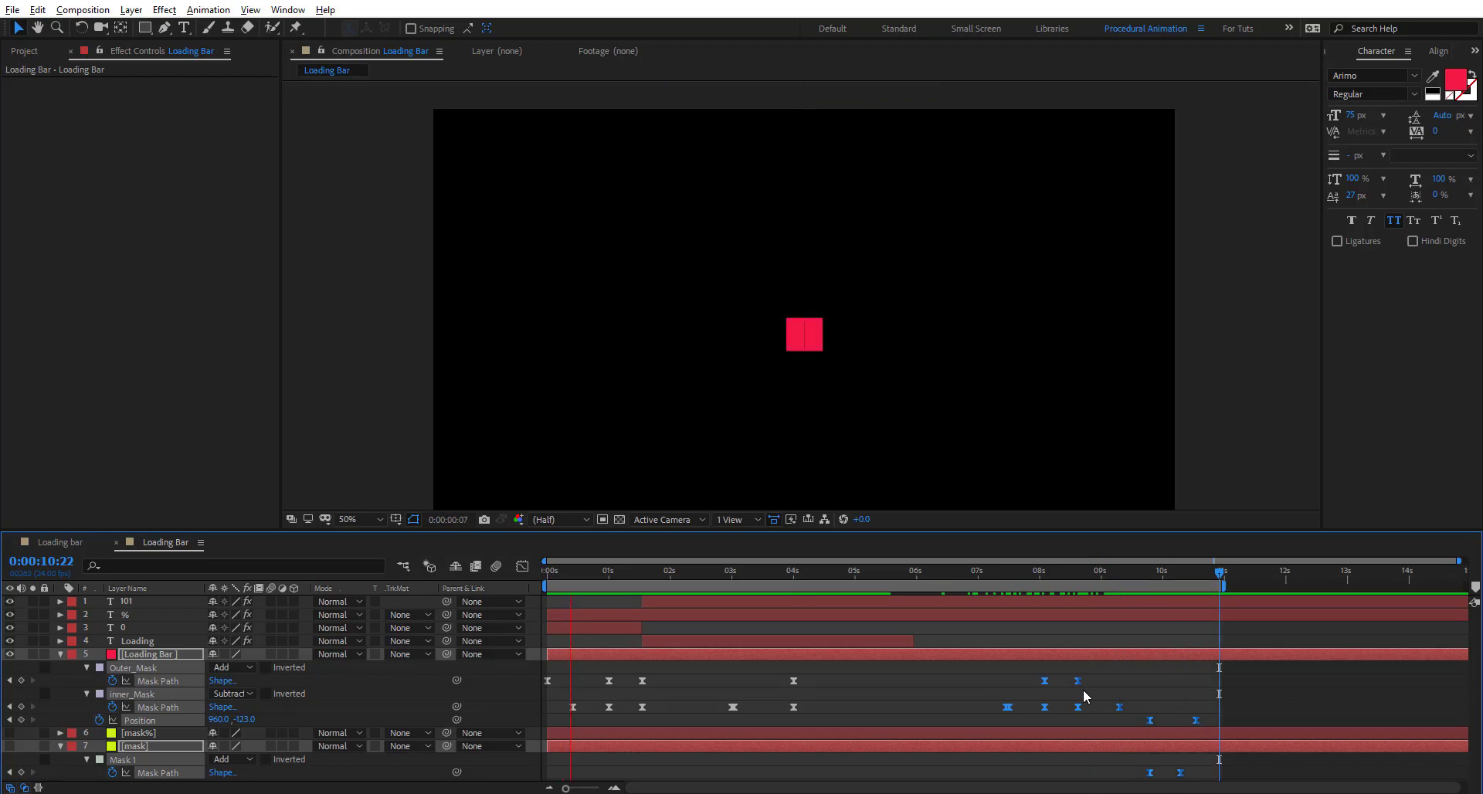
left_click_drag(913, 641, 1074, 641)
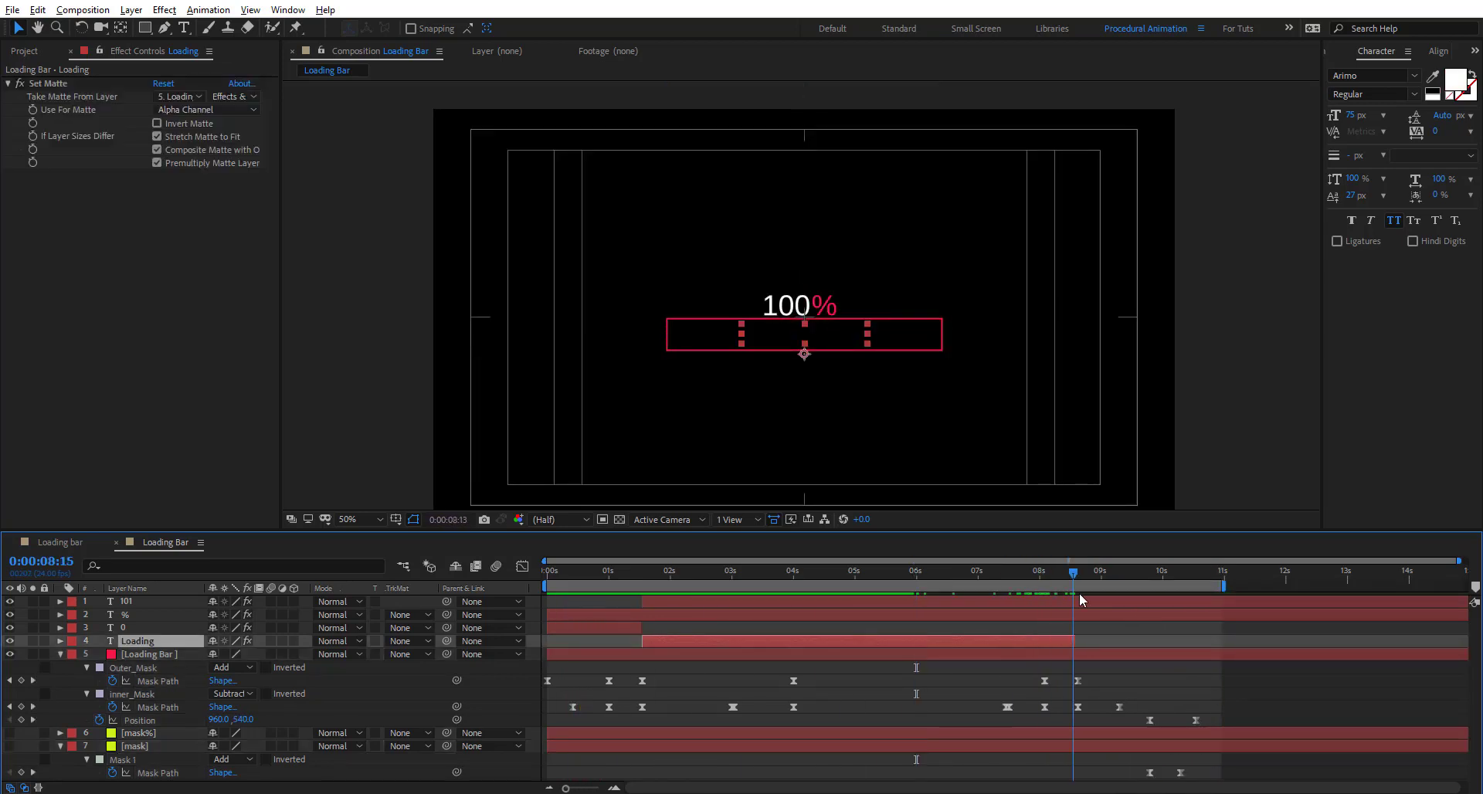
left_click(1085, 591)
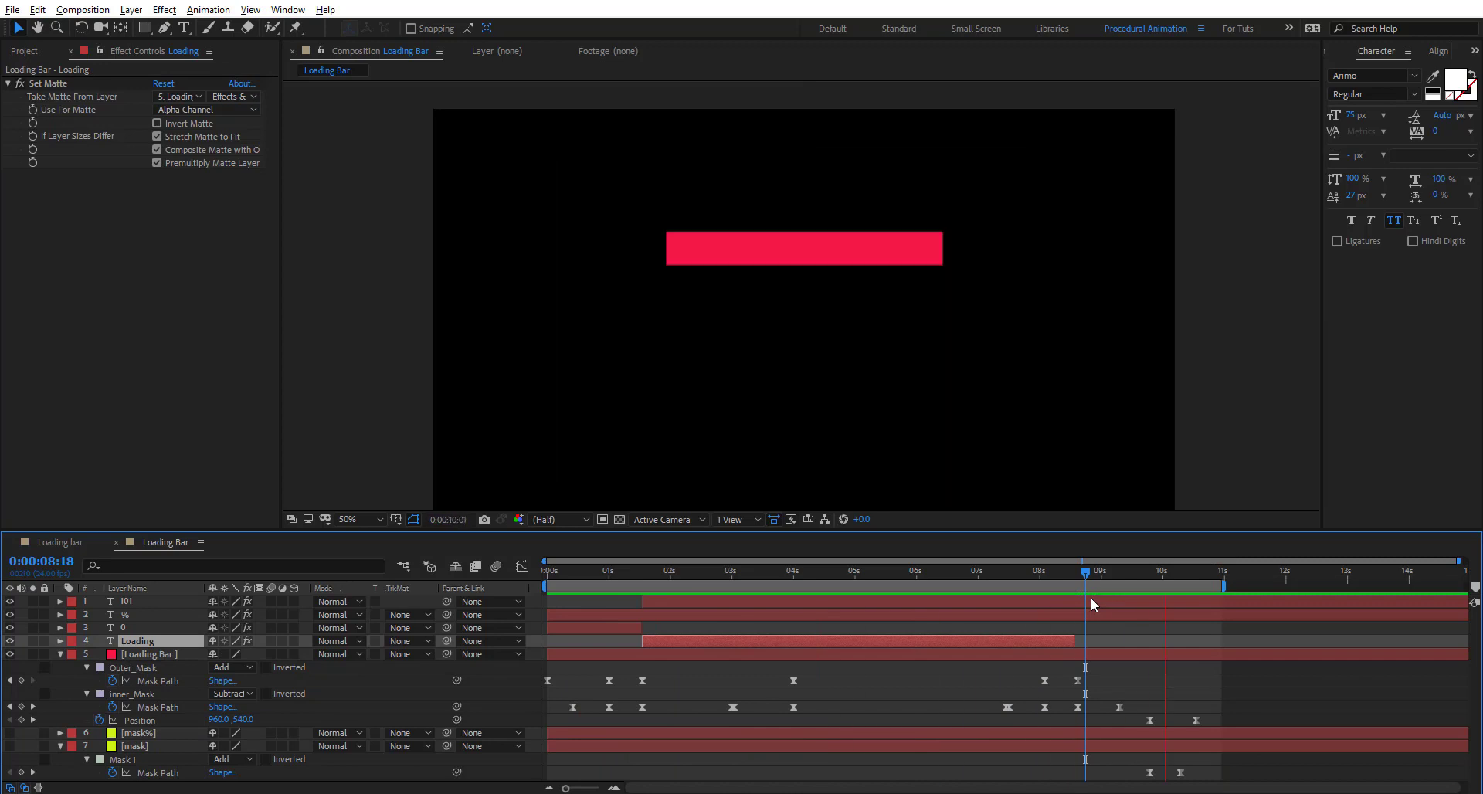